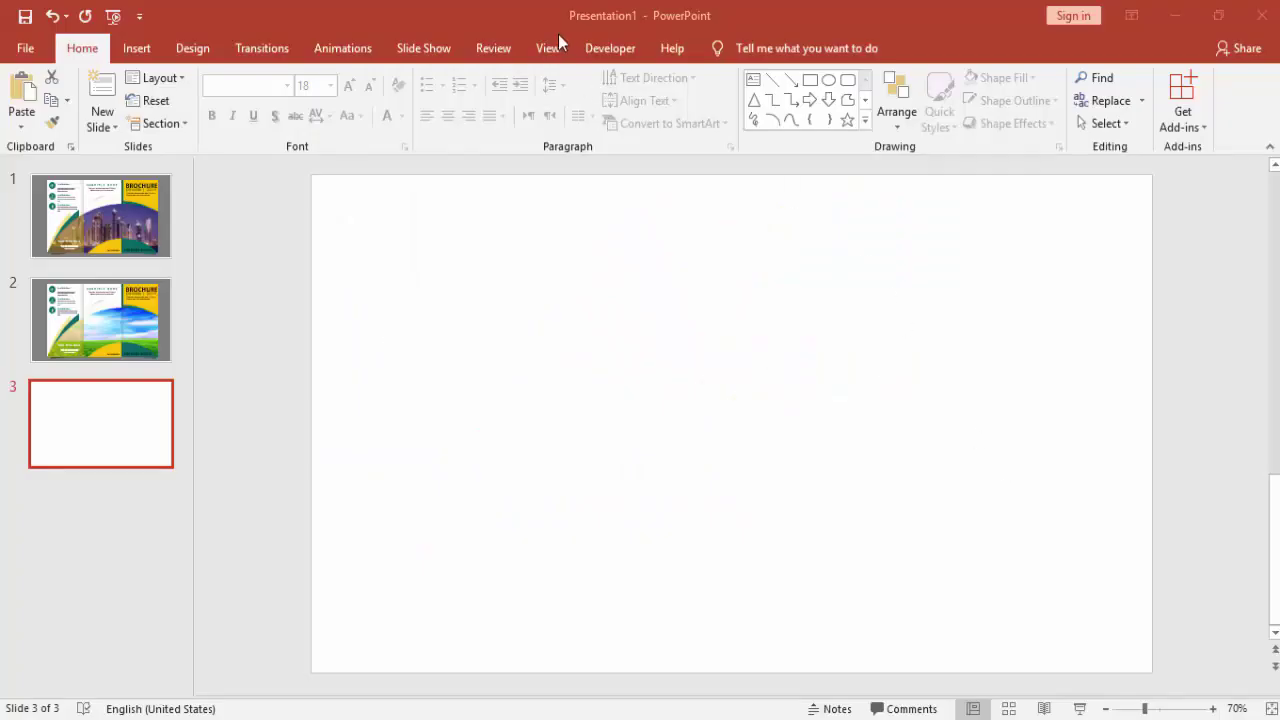
Show the rulers and draw a full-height 7.5-inch blue rectangle down the slide's left third.
click(552, 50)
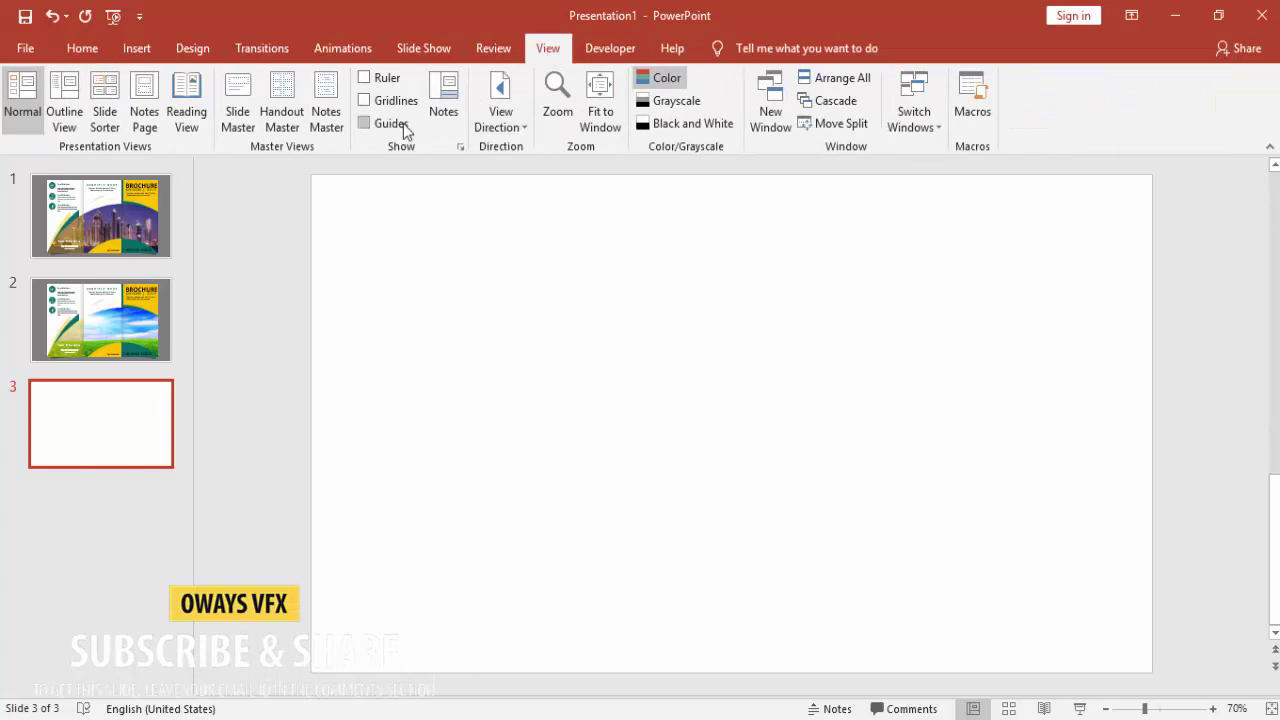
click(381, 78)
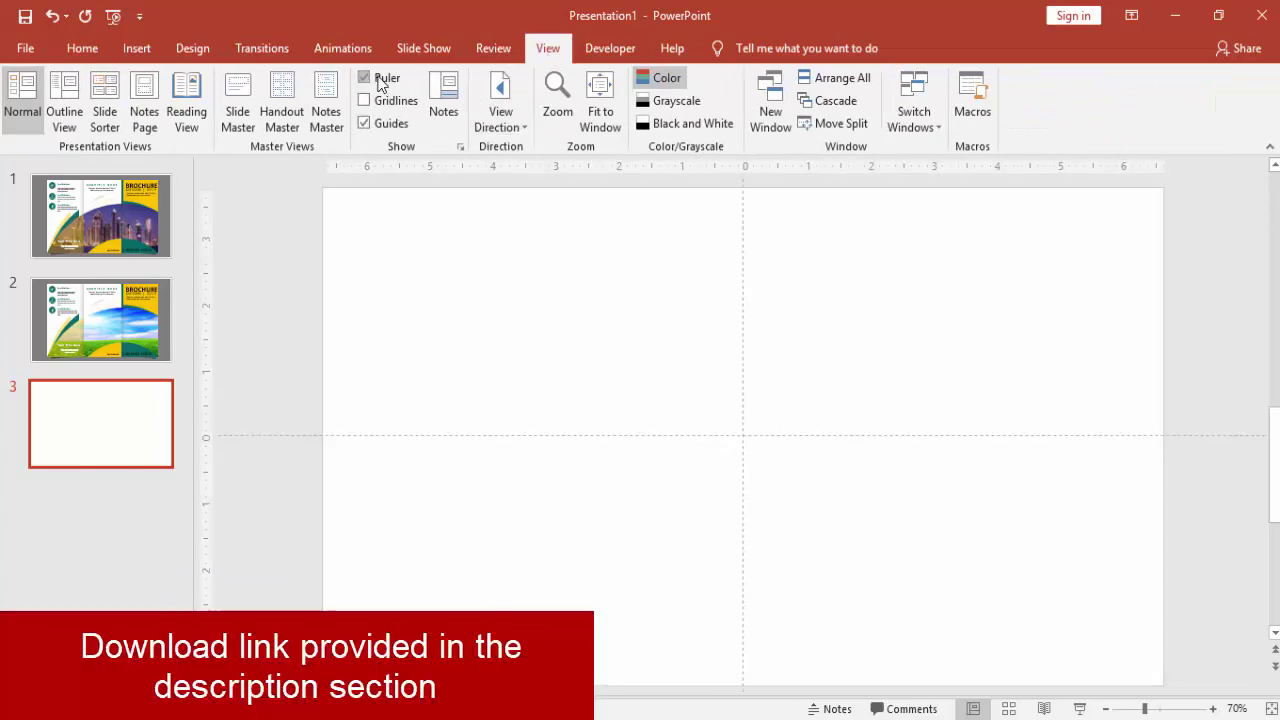
click(137, 49)
click(318, 100)
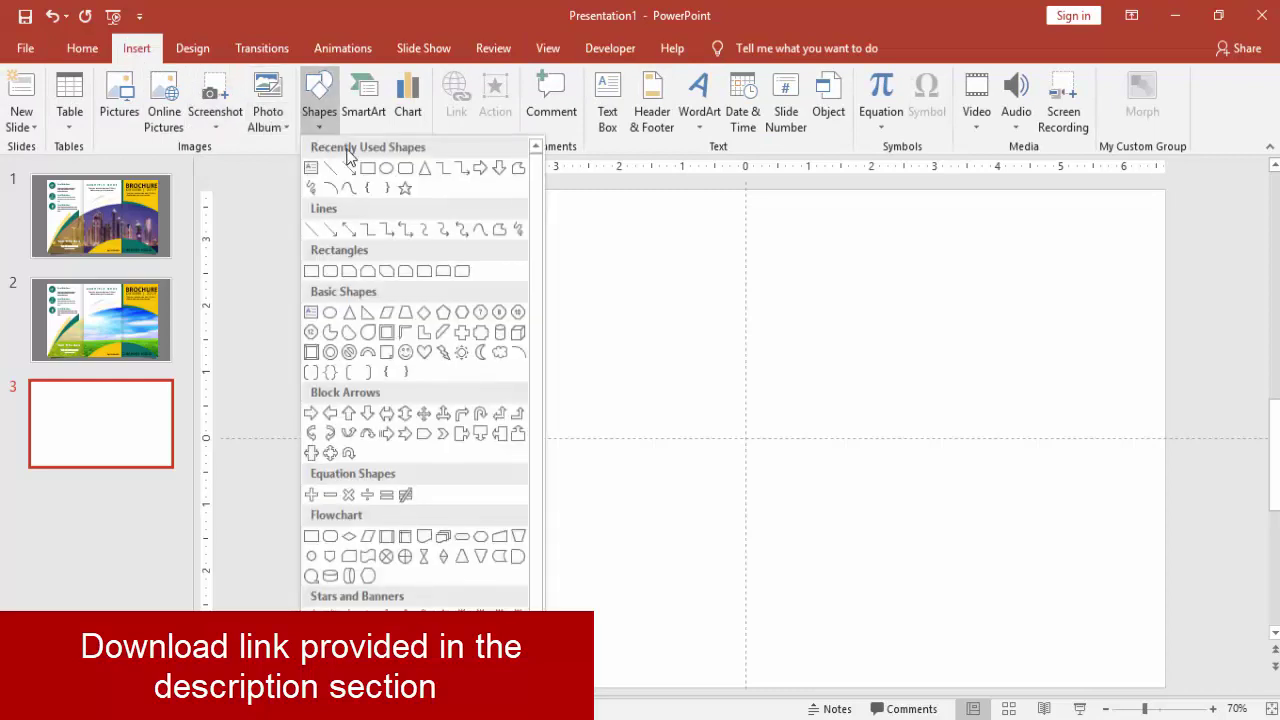
click(367, 176)
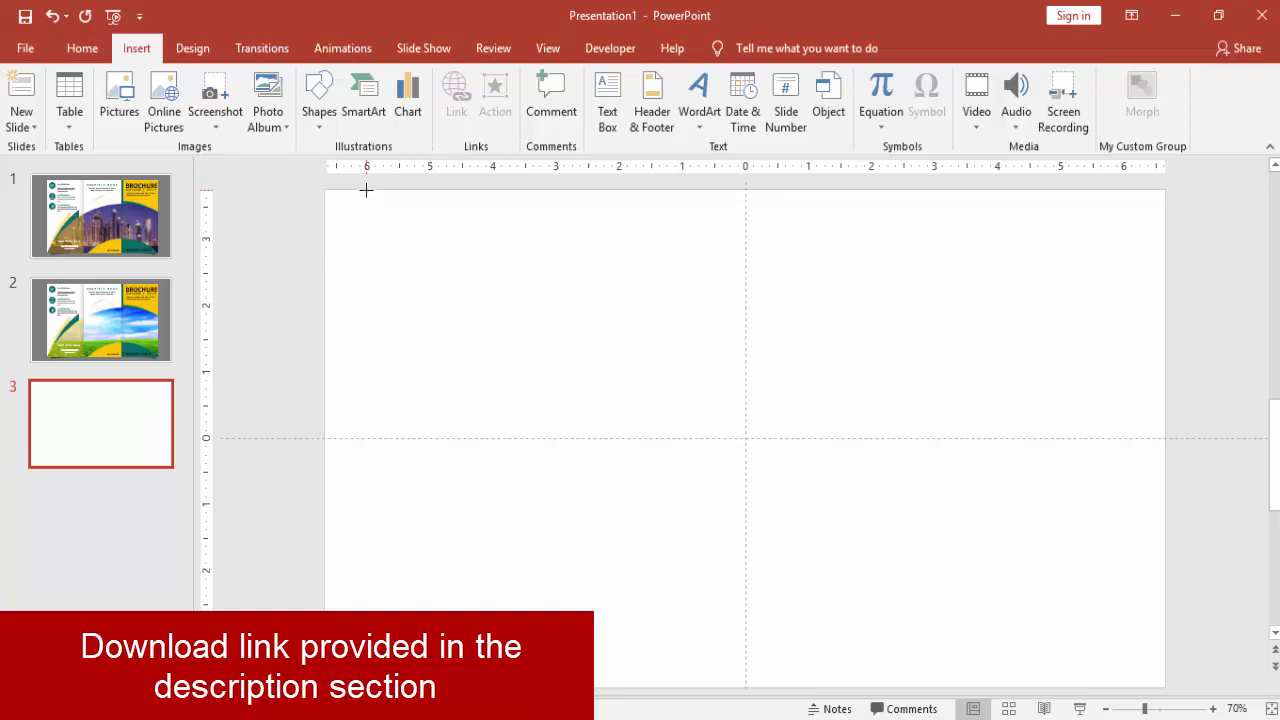
mouse_move(366, 190)
mouse_down()
mouse_move(469, 426)
mouse_move(540, 537)
mouse_move(629, 597)
mouse_move(618, 685)
mouse_up()
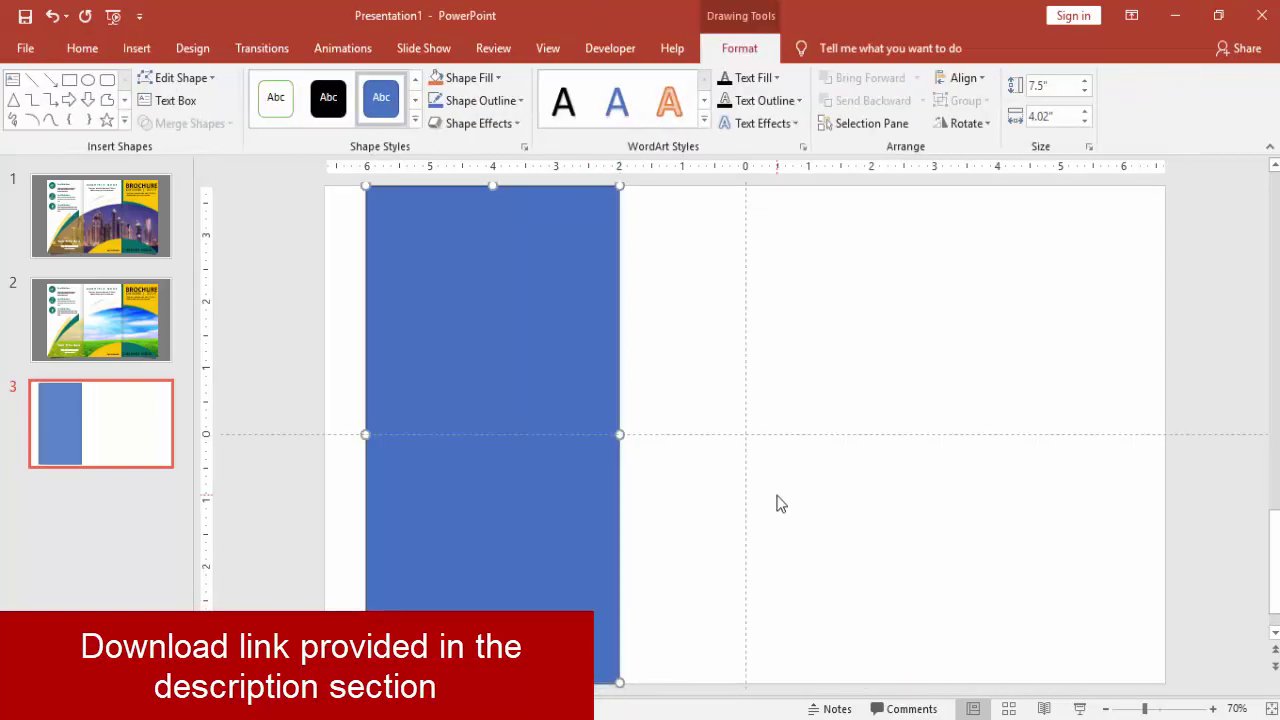
Return to slide 3 and duplicate the blue rectangle alongside the original.
click(726, 334)
scroll(726, 334, up, 1)
click(125, 398)
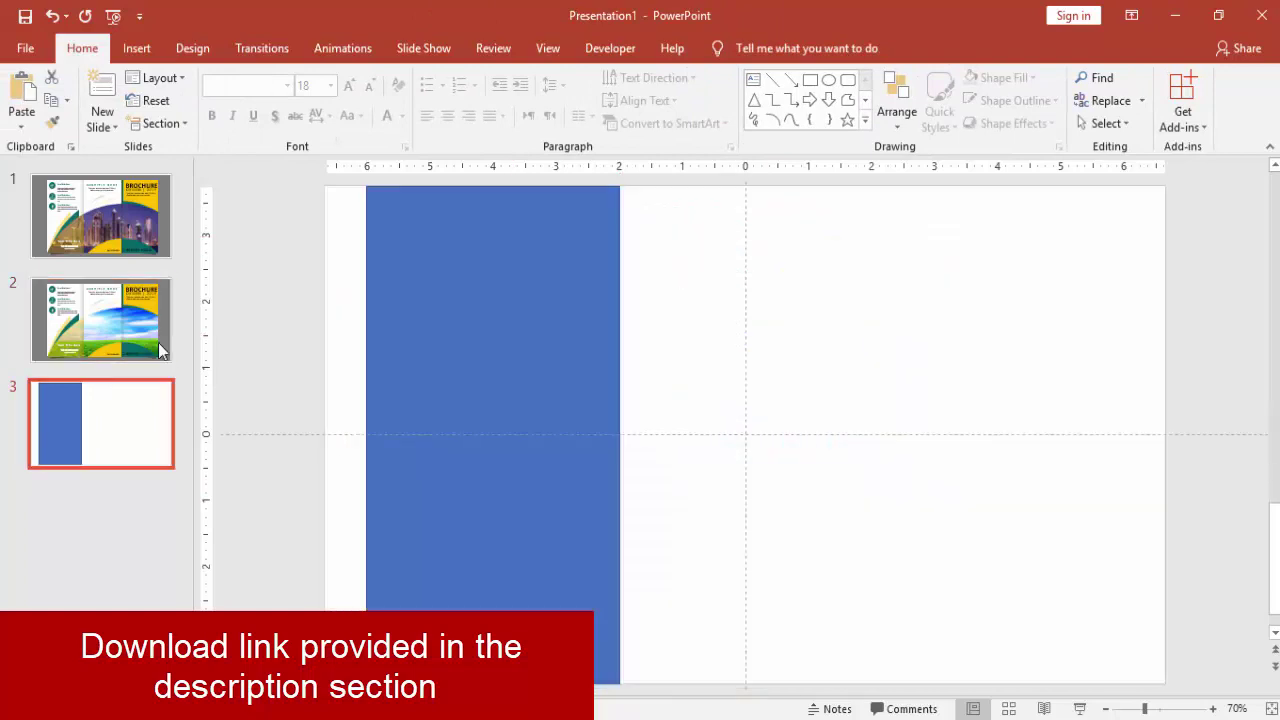
click(508, 243)
drag(510, 242, 746, 260)
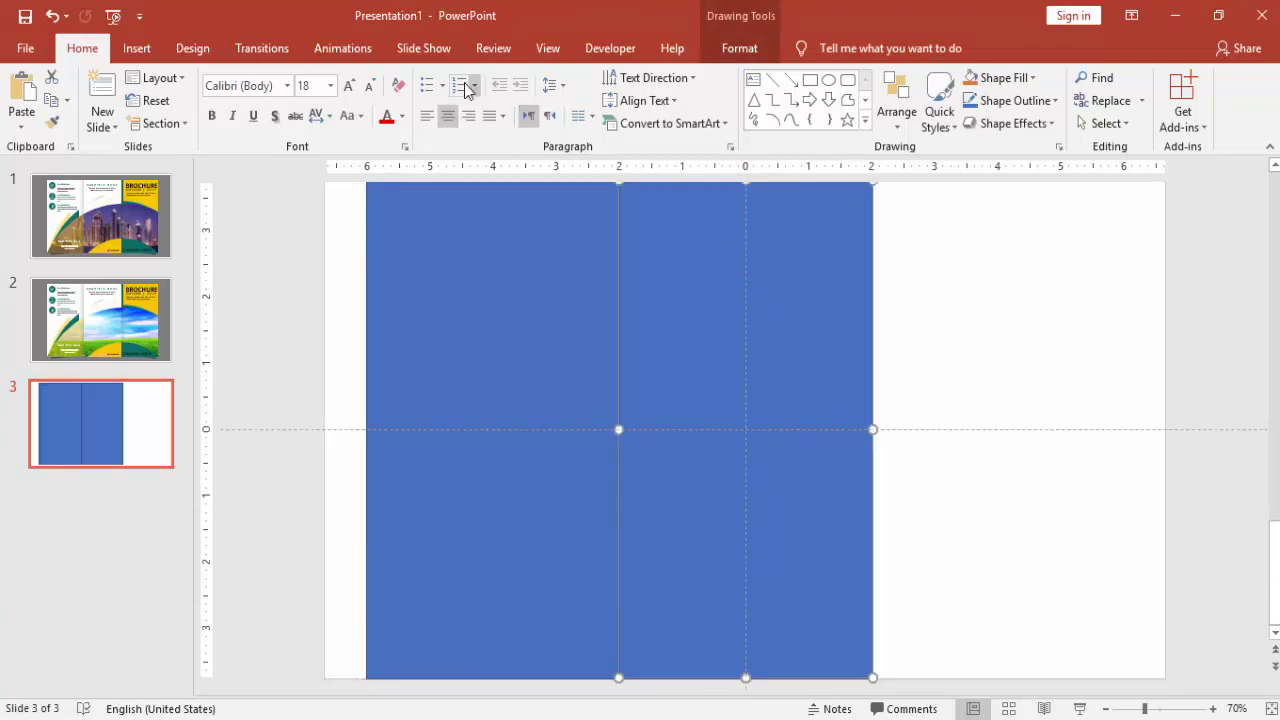
Remove the outline from both rectangles.
click(710, 50)
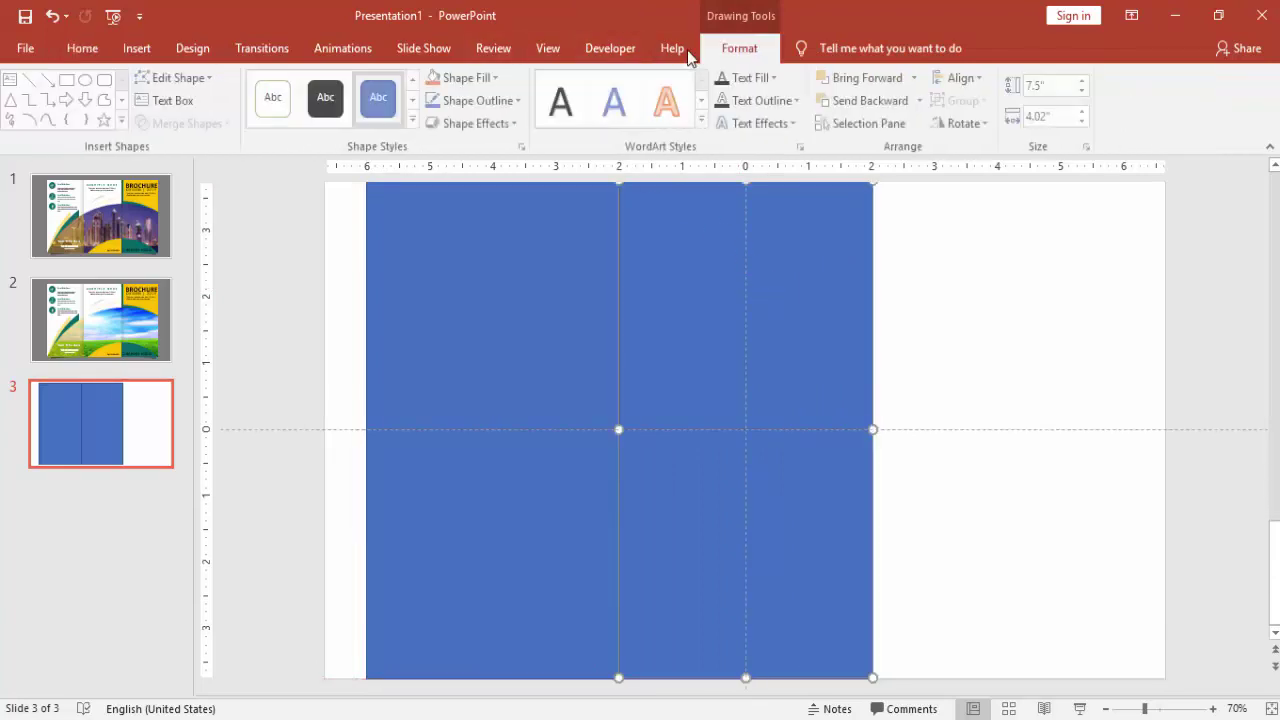
click(466, 101)
click(471, 275)
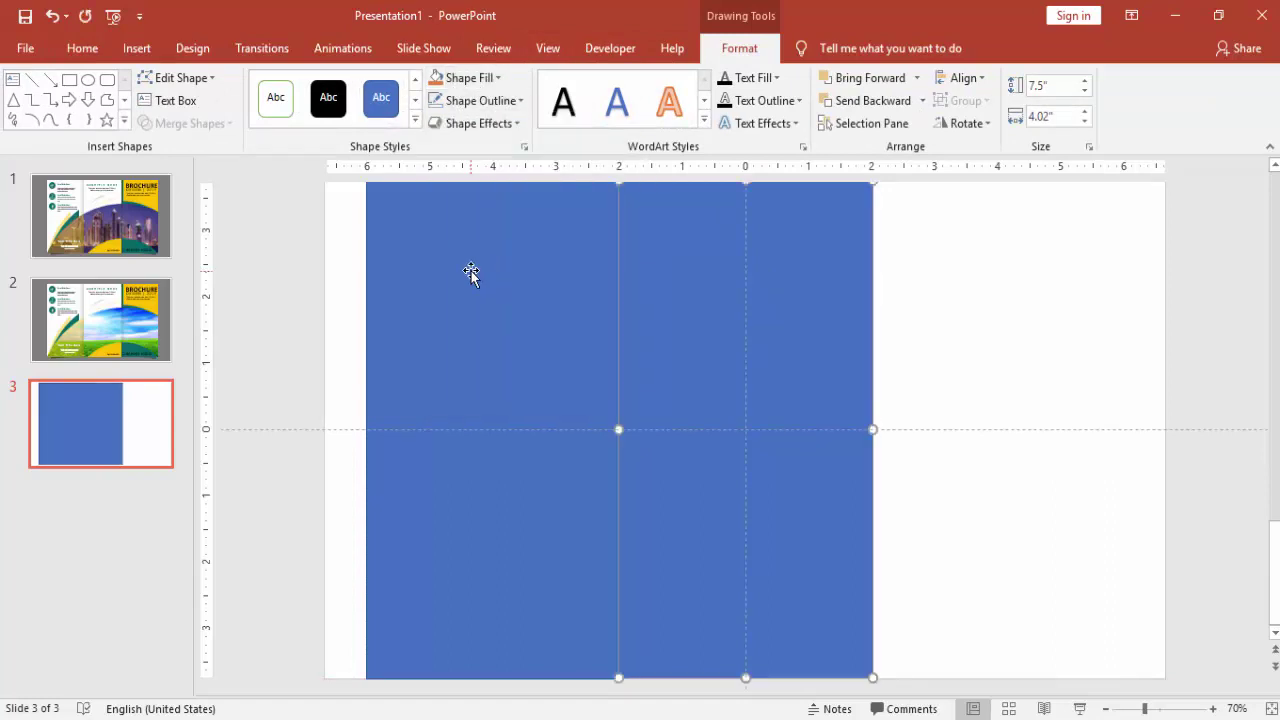
click(480, 102)
click(478, 270)
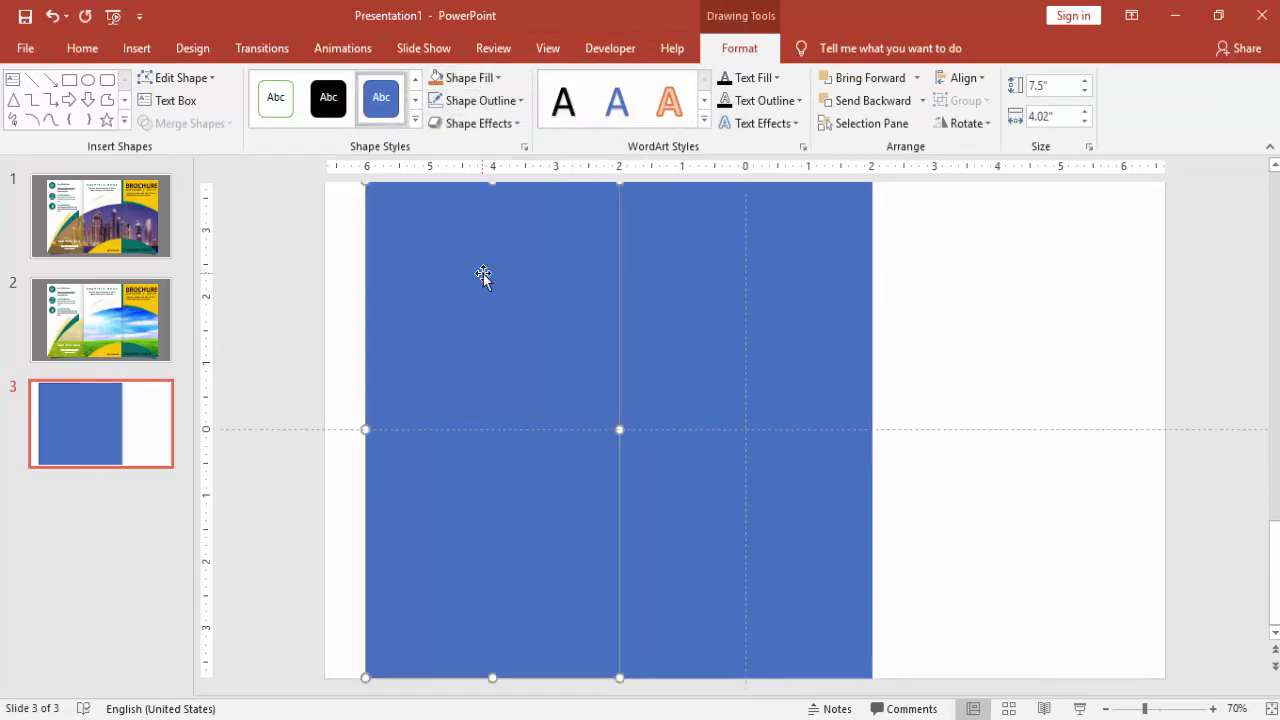
Fill the middle rectangle yellow and add a third blue panel to its right.
click(716, 248)
click(460, 78)
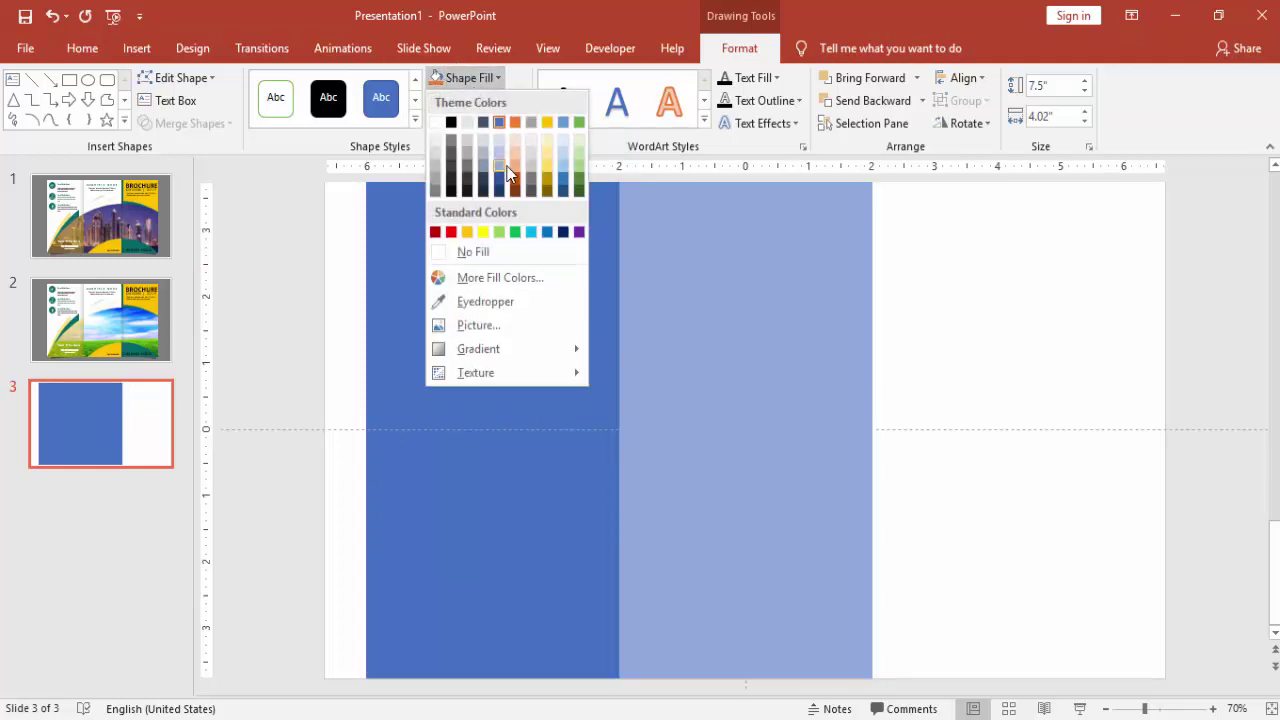
click(545, 167)
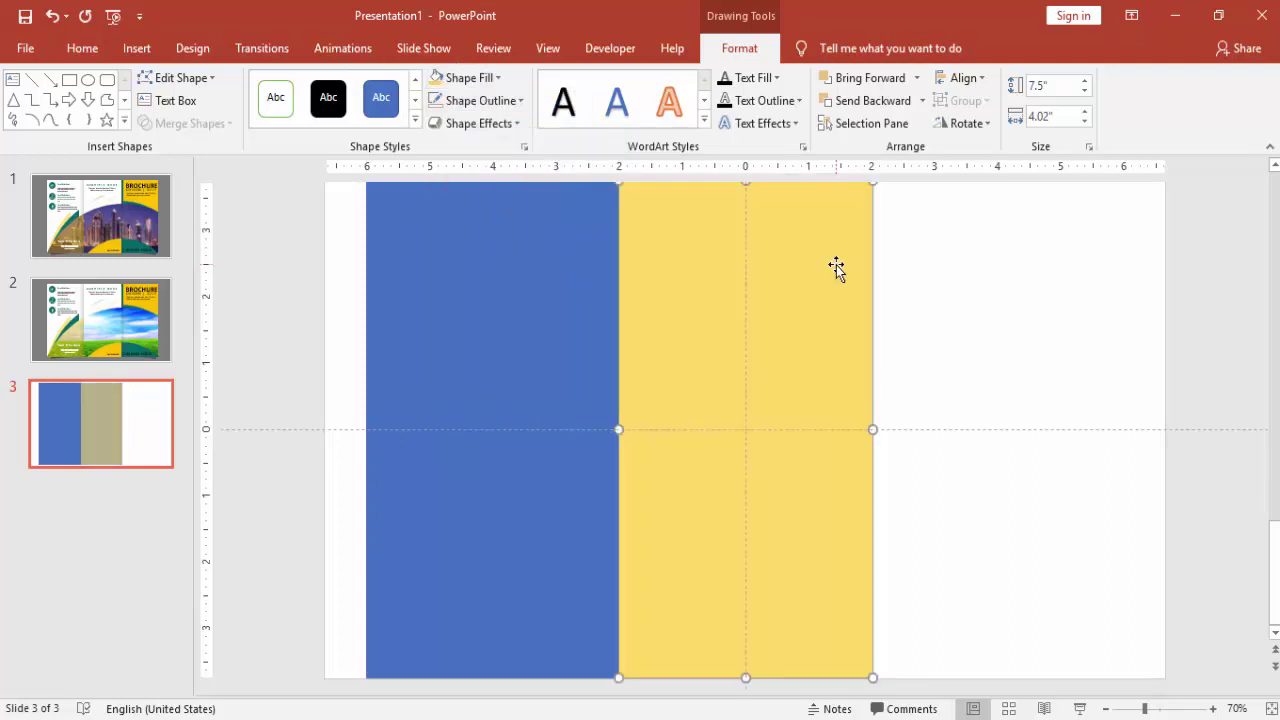
click(440, 288)
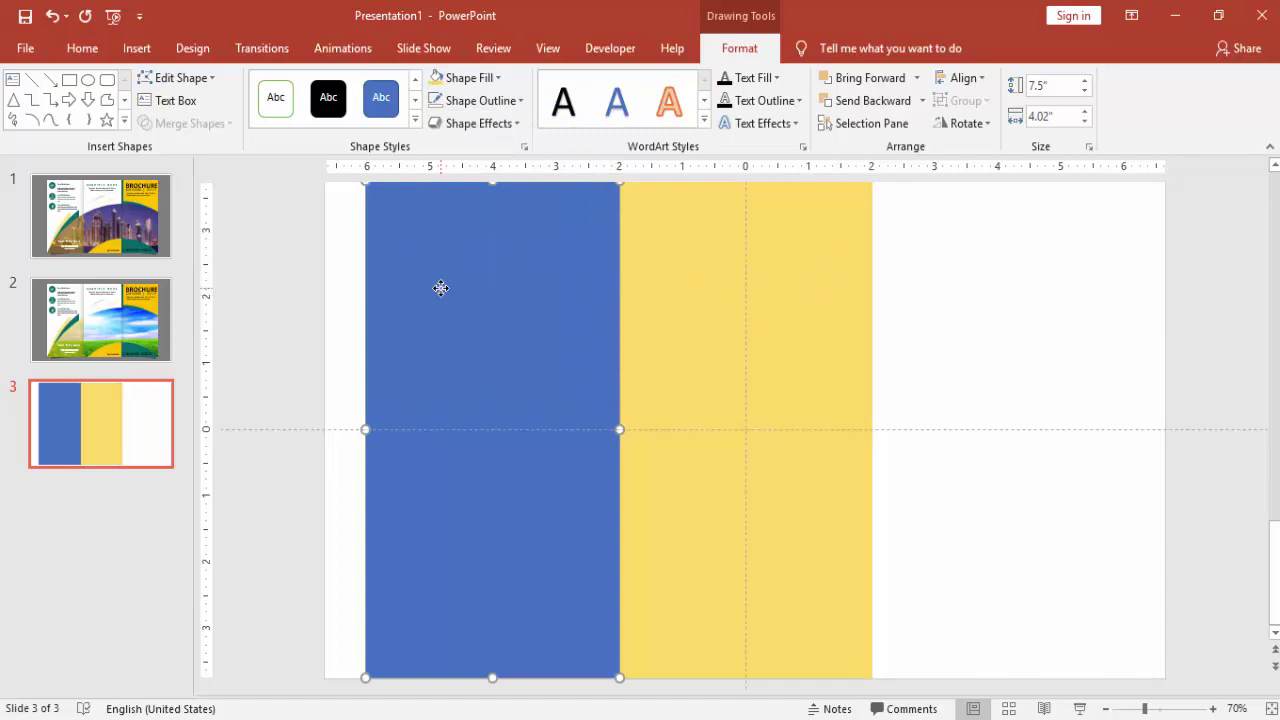
drag(440, 288, 968, 339)
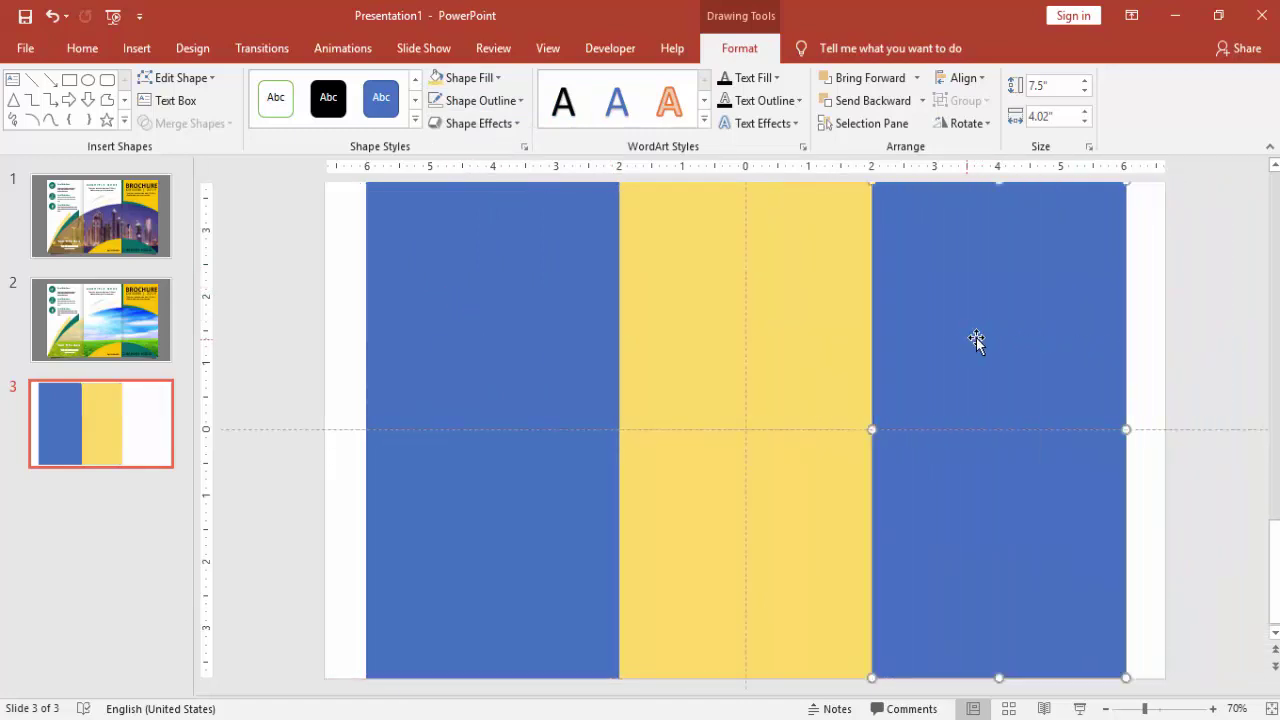
click(322, 261)
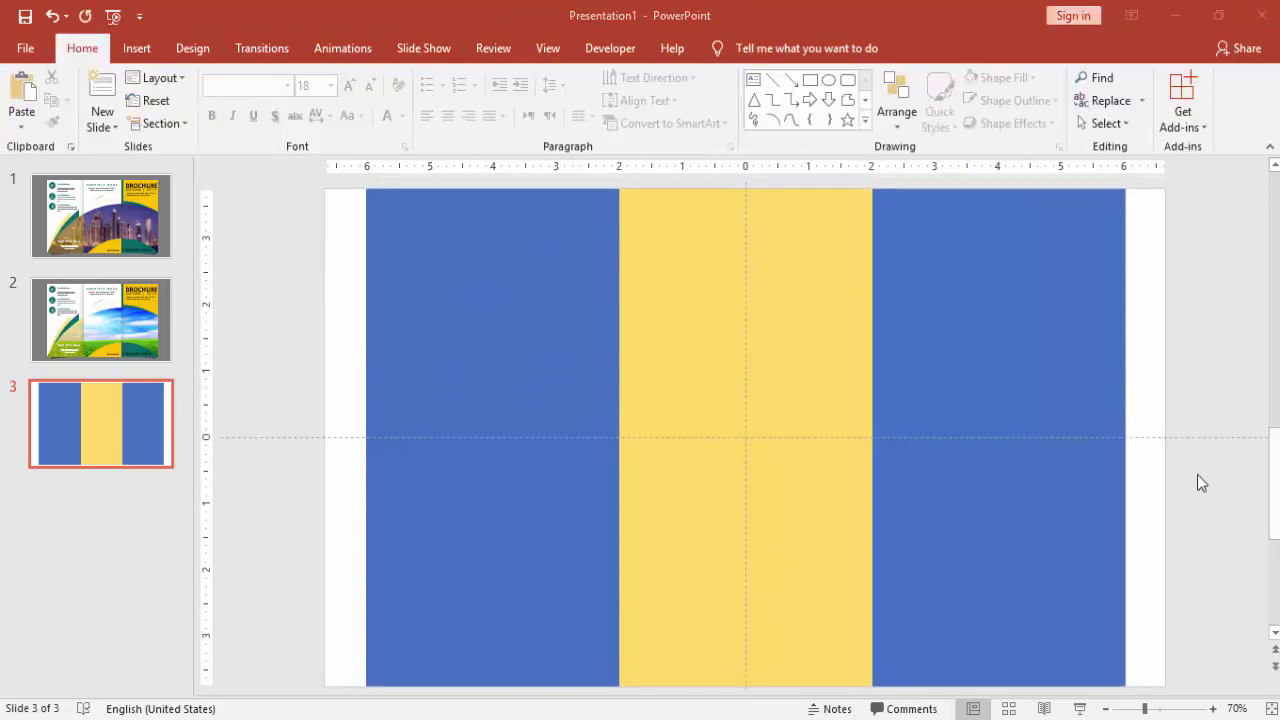
Set the slide background to a solid grey fill.
click(1107, 709)
right_click(1090, 344)
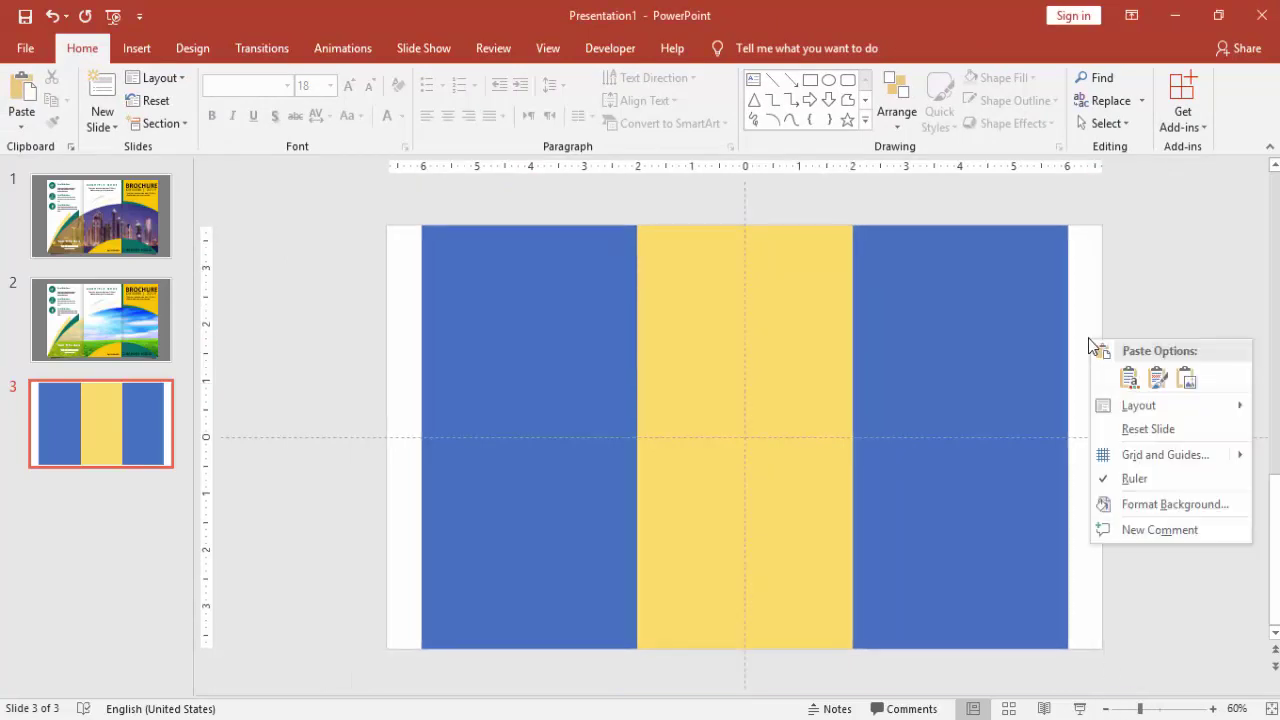
click(1169, 504)
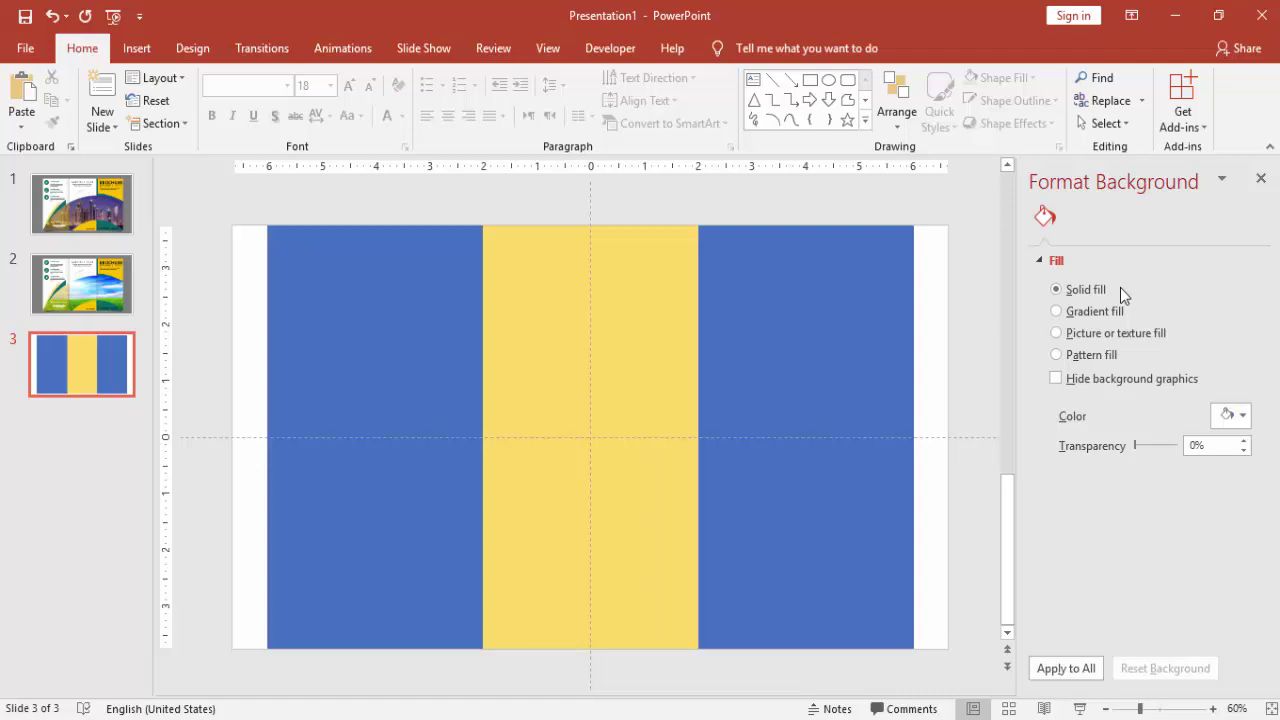
click(1231, 415)
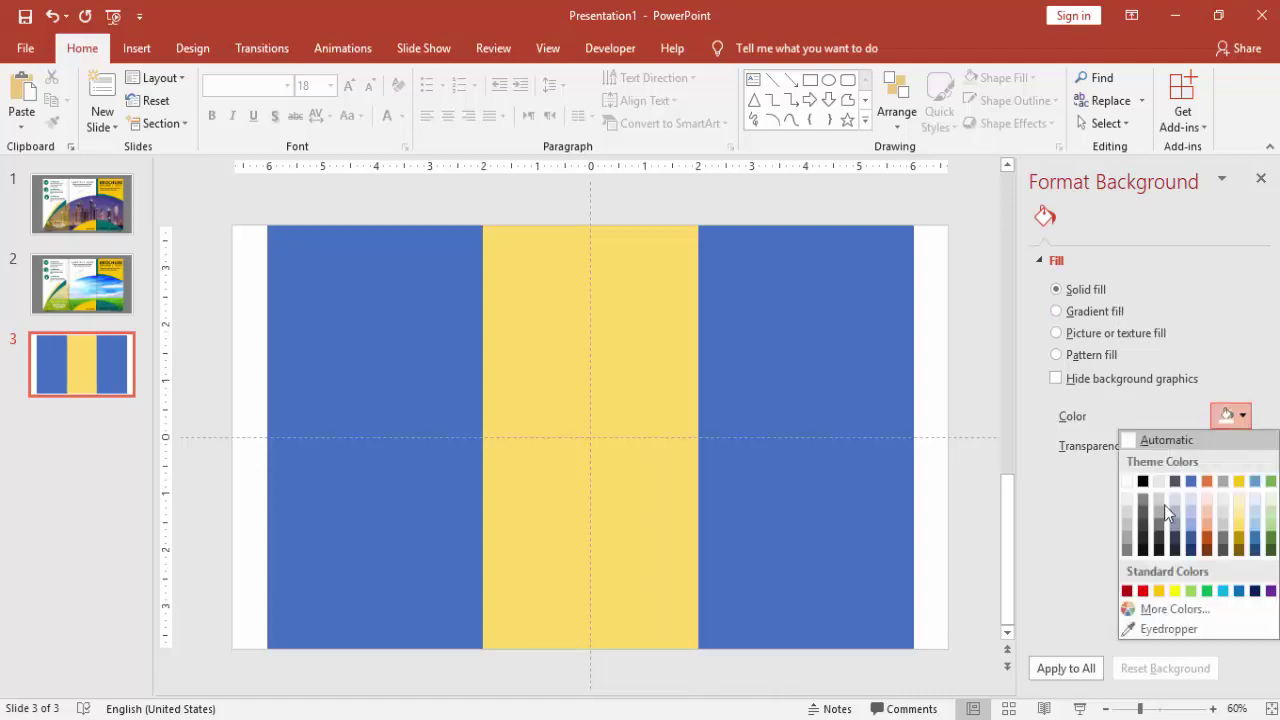
click(1126, 551)
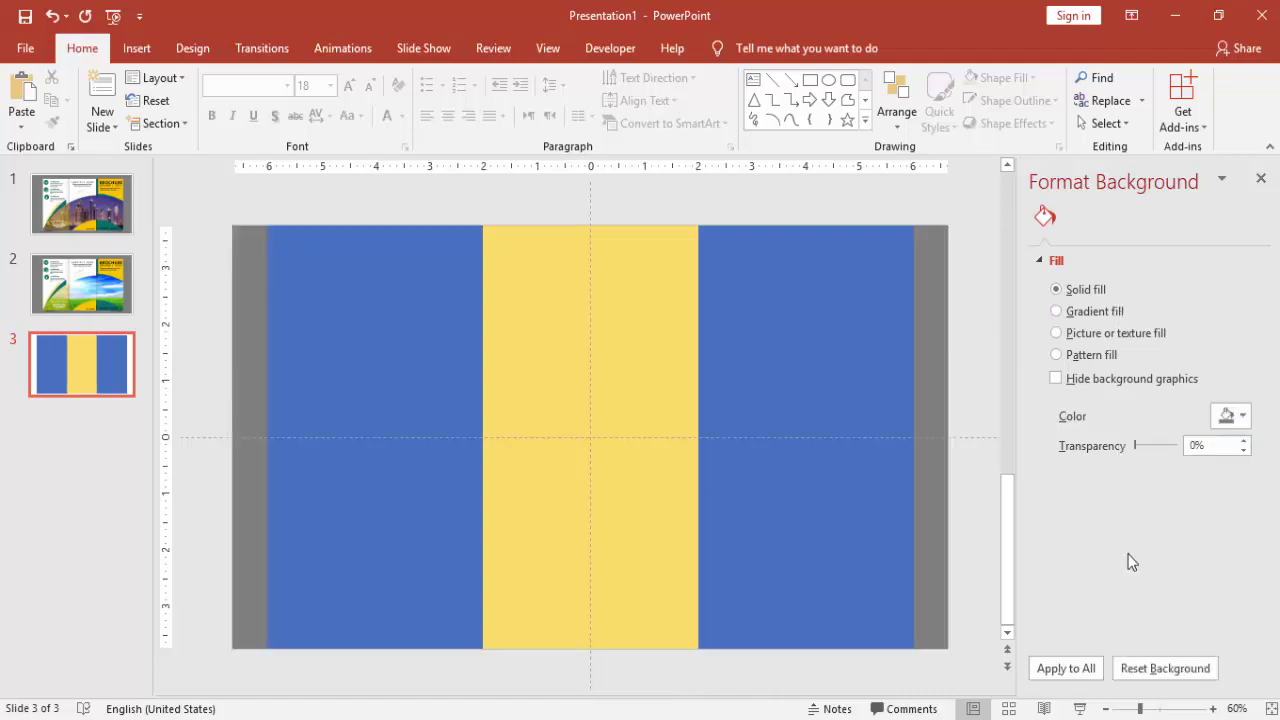
Reposition the three panels together so they fit the full slide height.
click(368, 322)
shift+click(600, 337)
shift+click(853, 335)
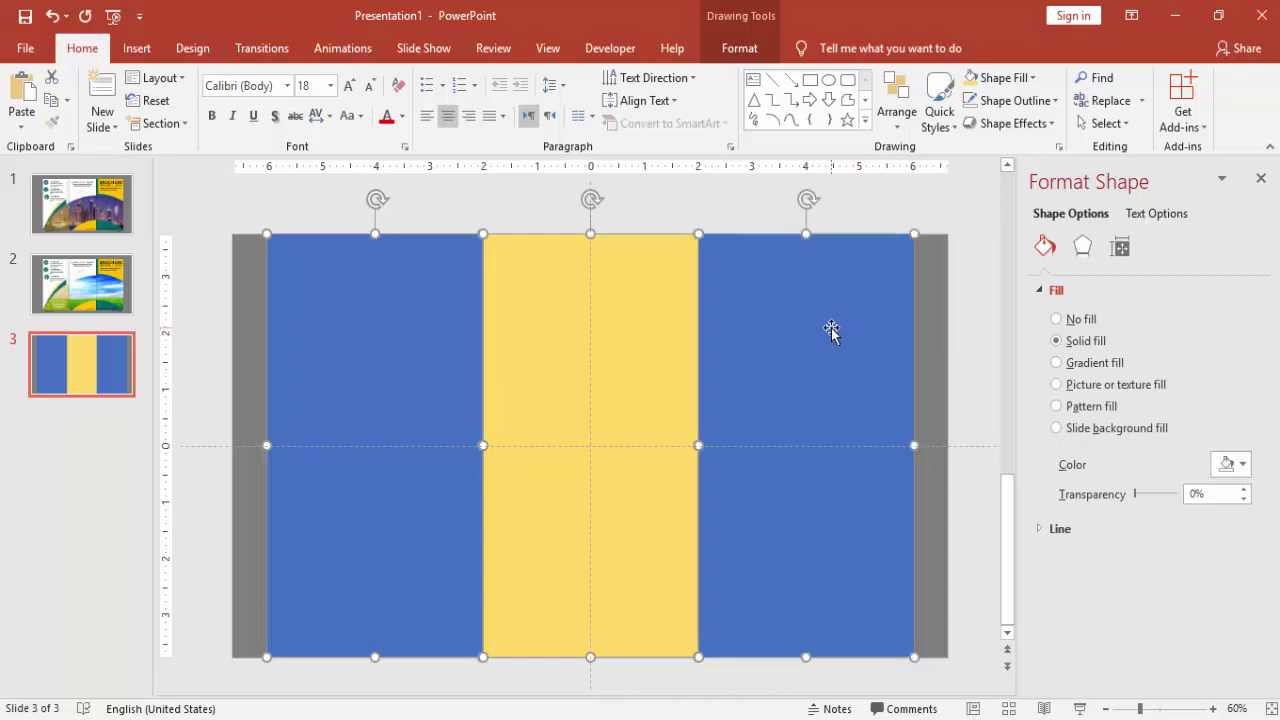
drag(809, 357, 818, 325)
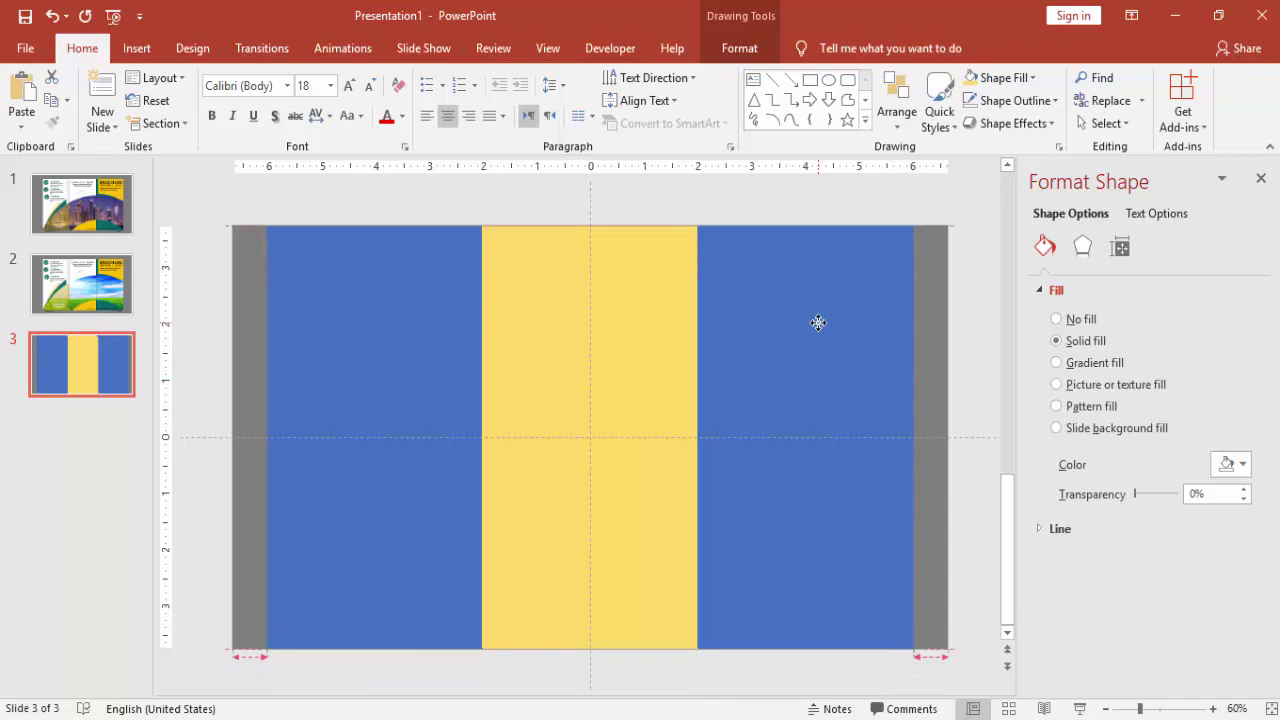
drag(818, 323, 818, 325)
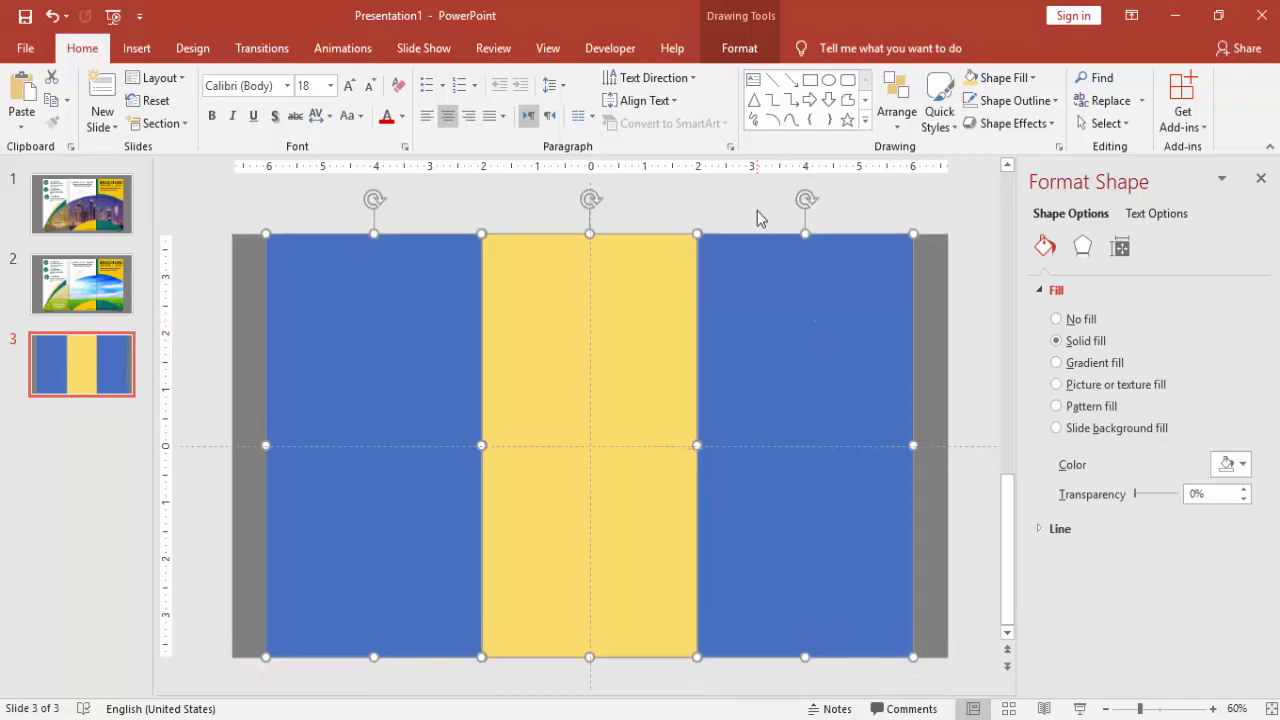
click(461, 200)
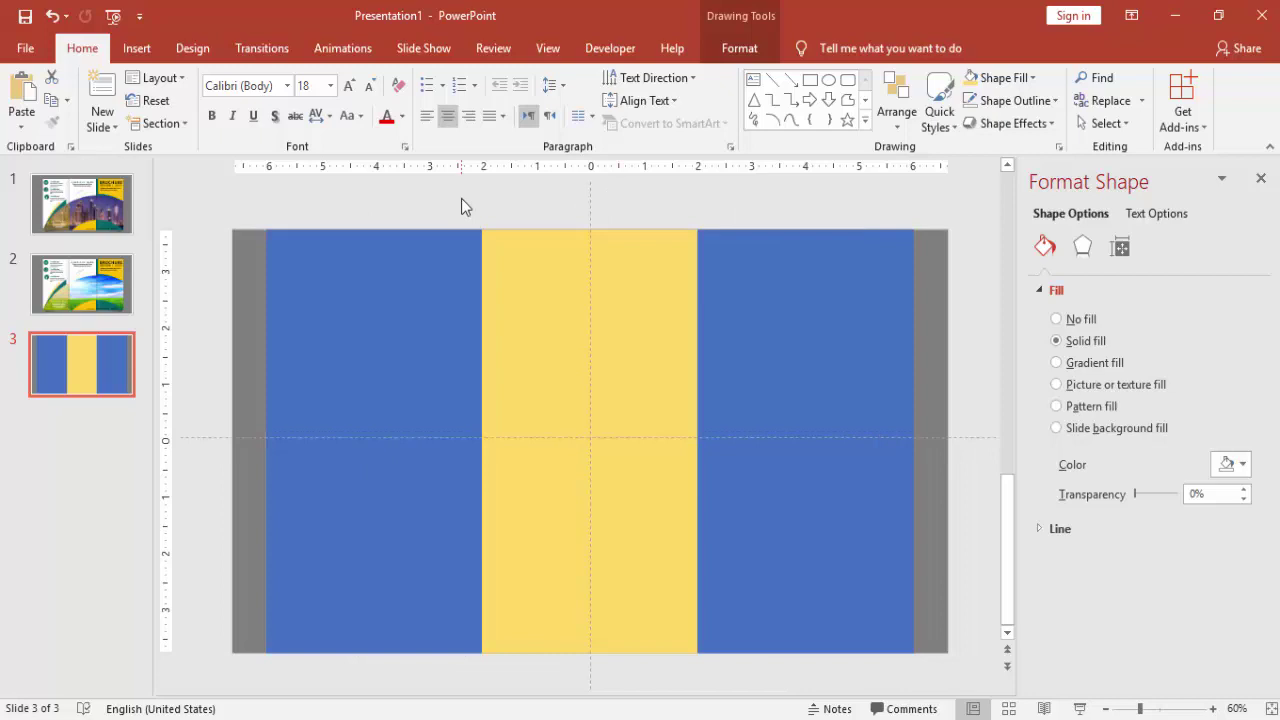
Draw a large donut shape over the lower middle of the slide.
click(137, 48)
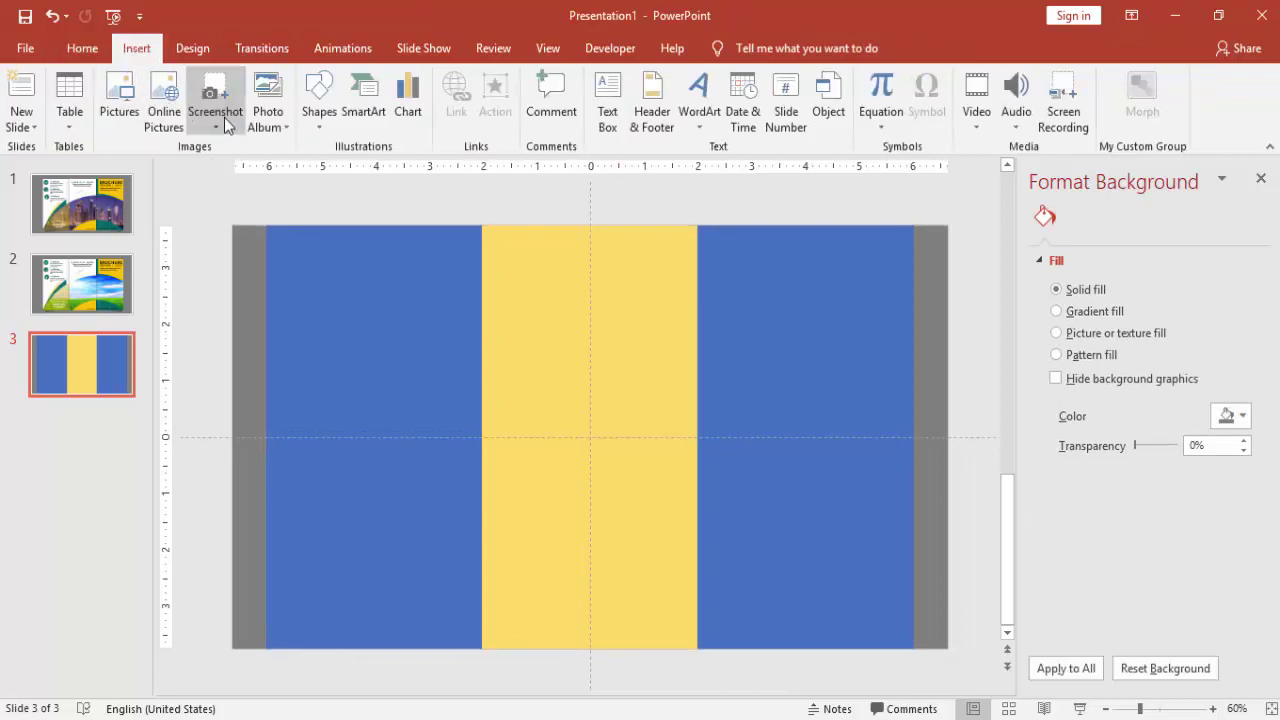
click(308, 133)
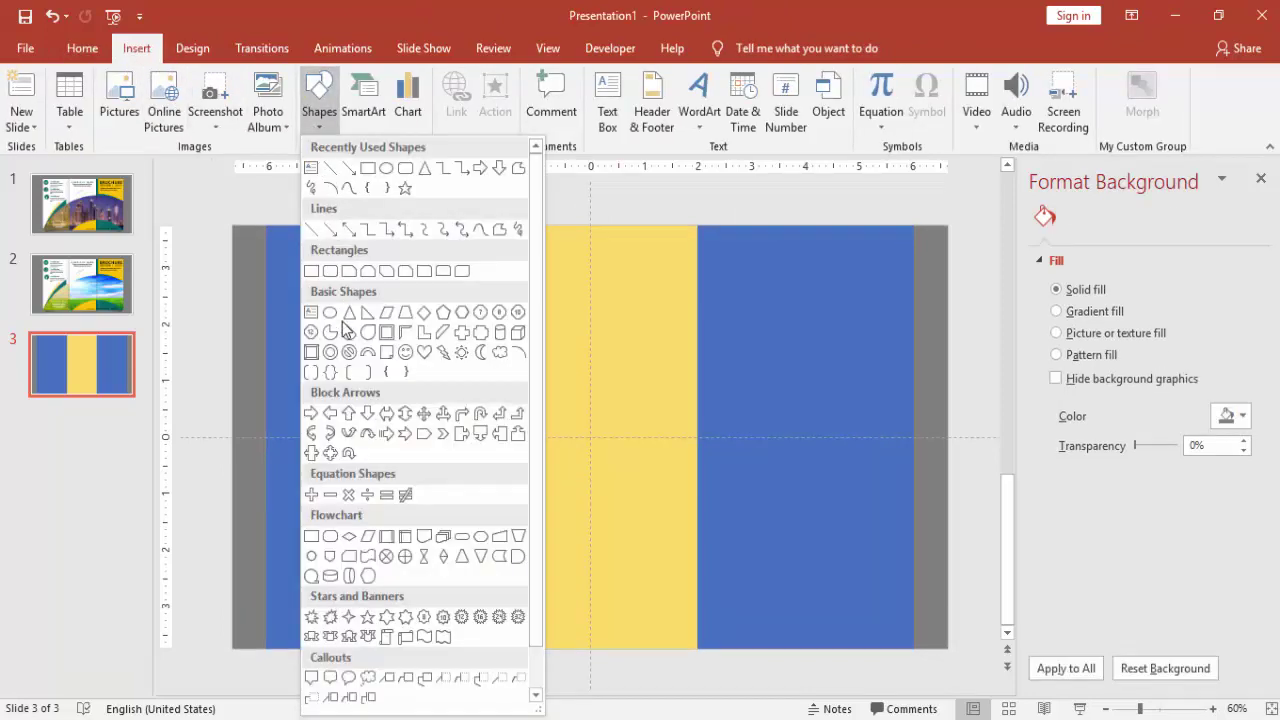
click(330, 332)
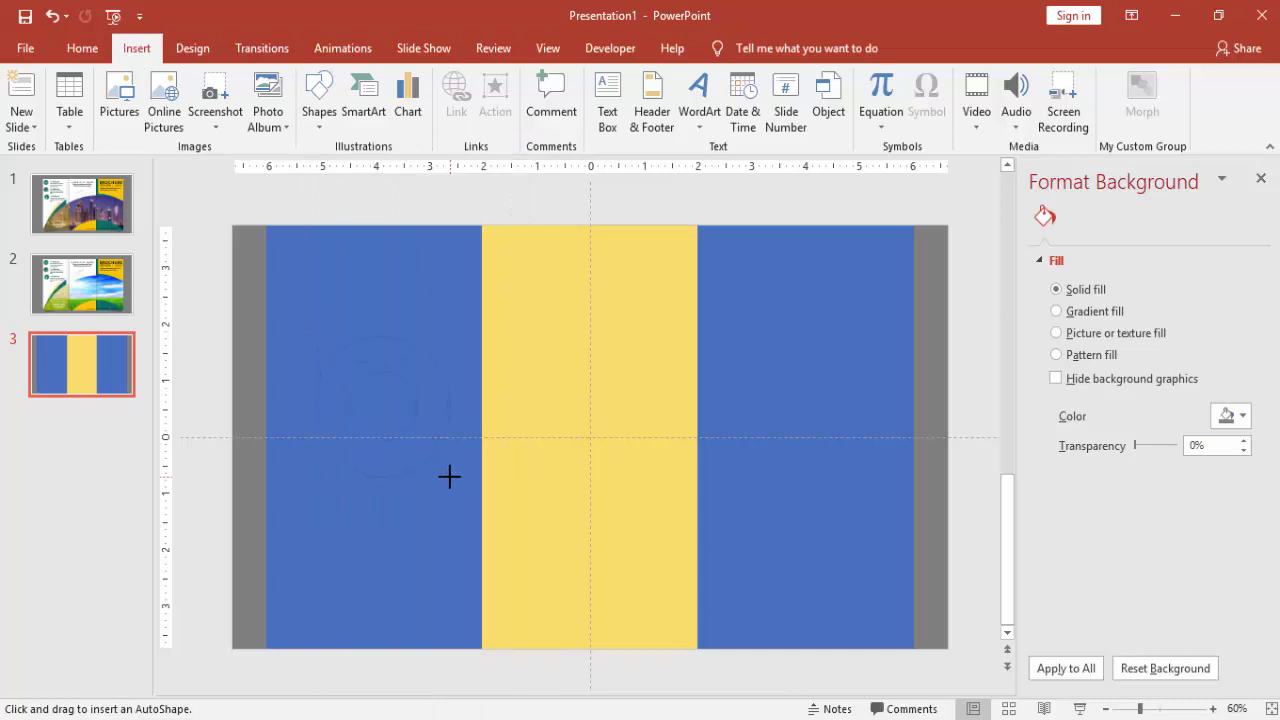
mouse_move(449, 476)
mouse_down()
mouse_move(569, 549)
mouse_move(783, 626)
mouse_up()
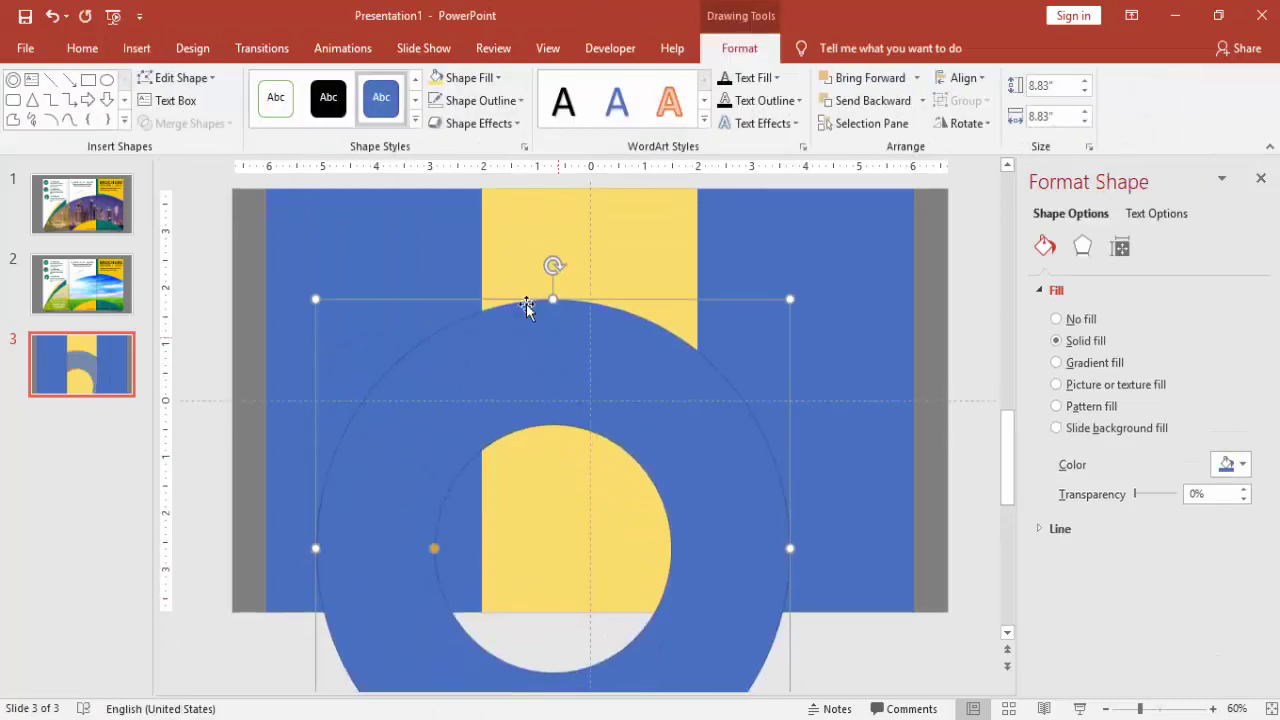
Give the donut a dark orange fill with no outline, zoomed out to 40%.
click(490, 78)
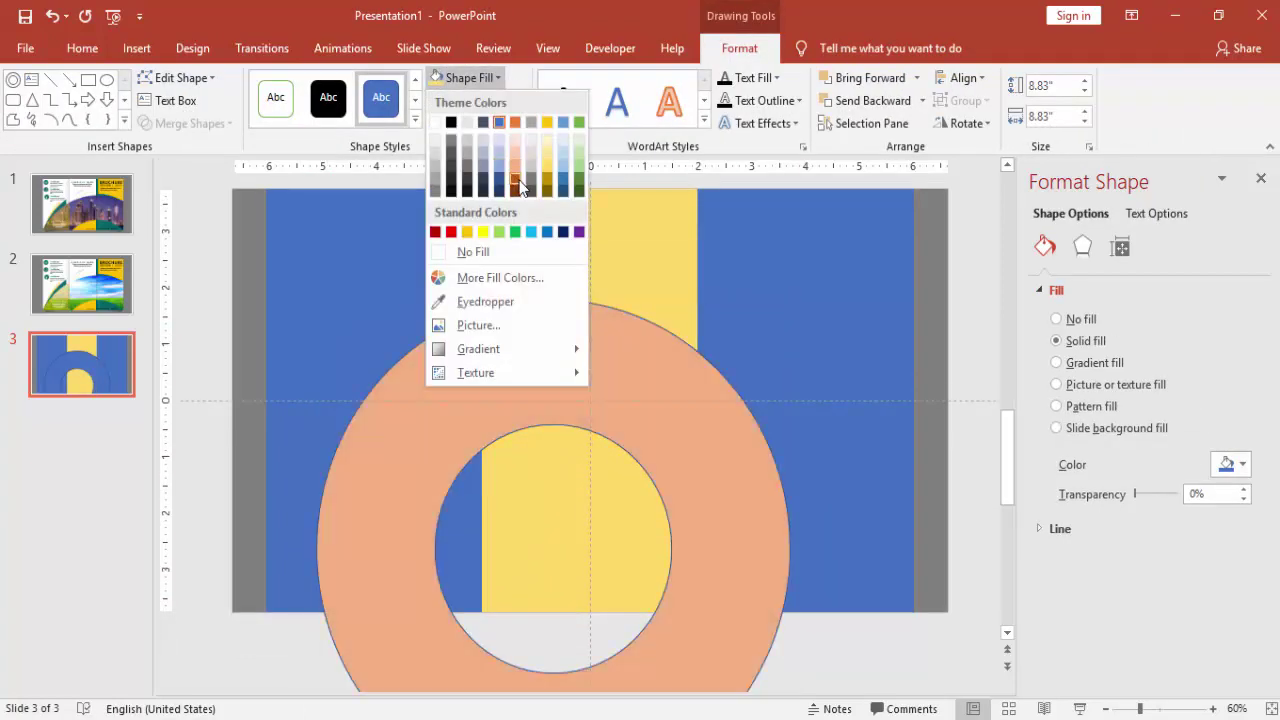
click(516, 181)
click(511, 101)
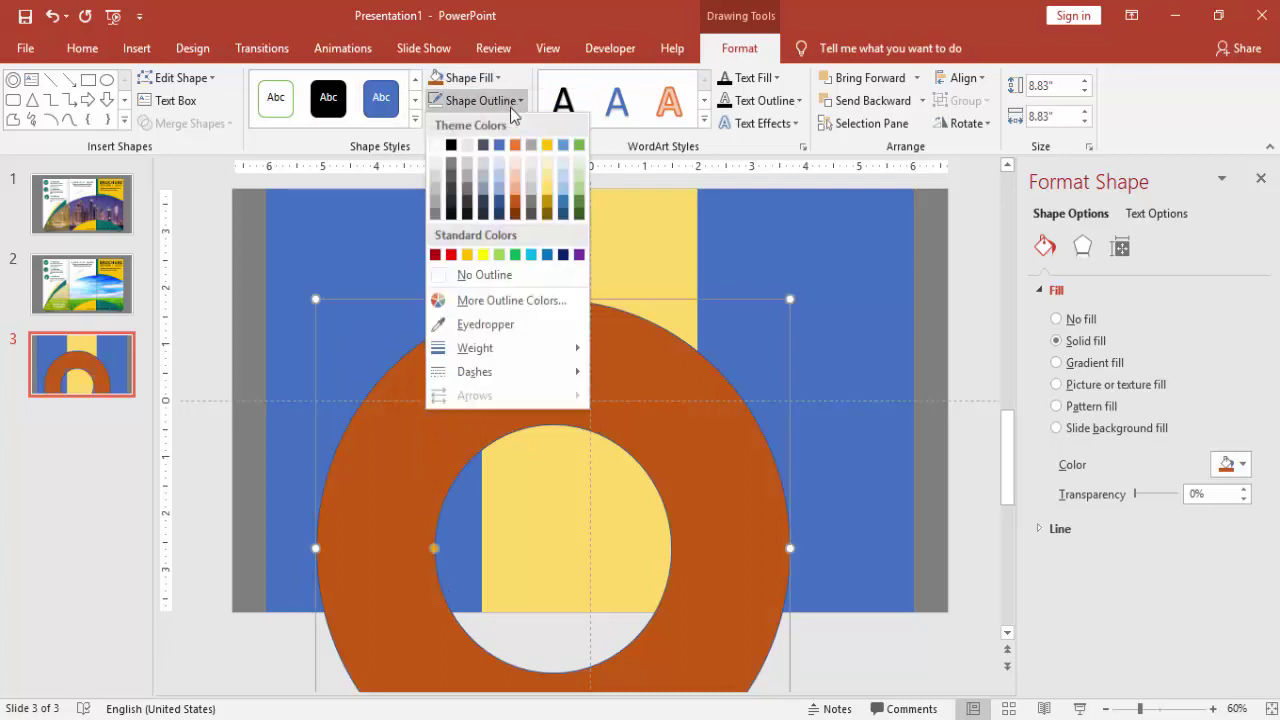
click(501, 272)
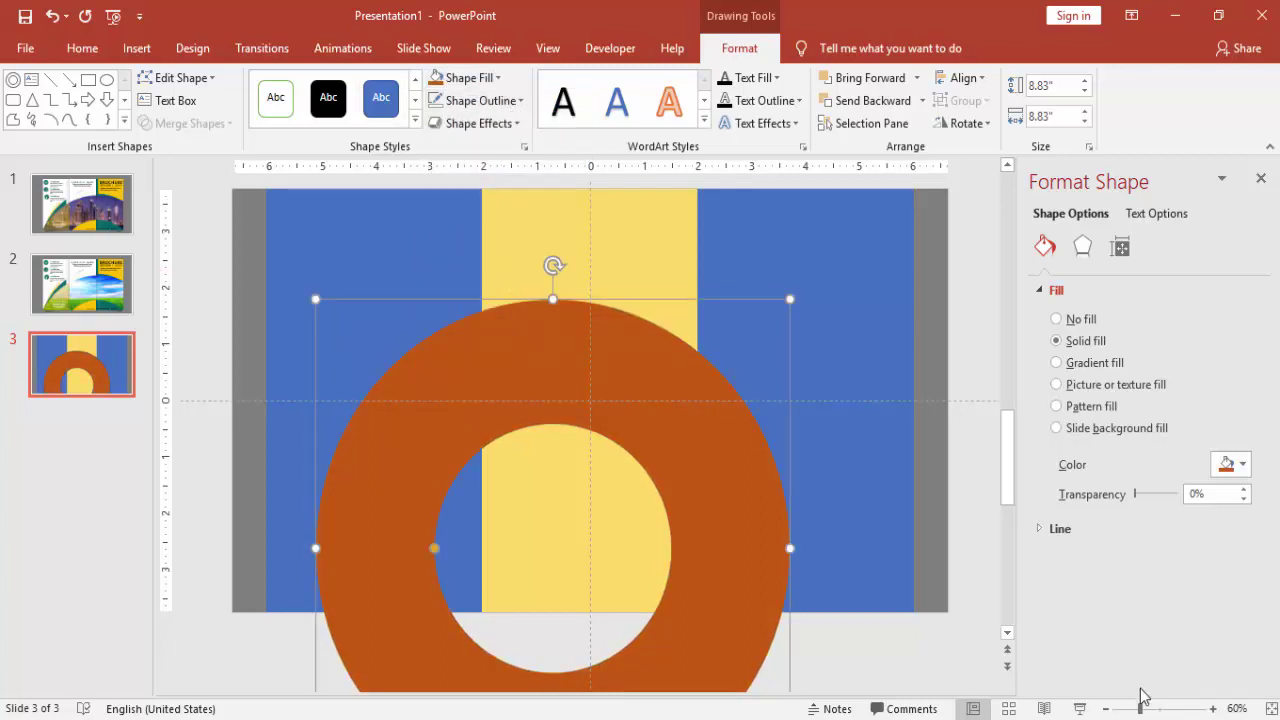
click(1105, 708)
click(1105, 708)
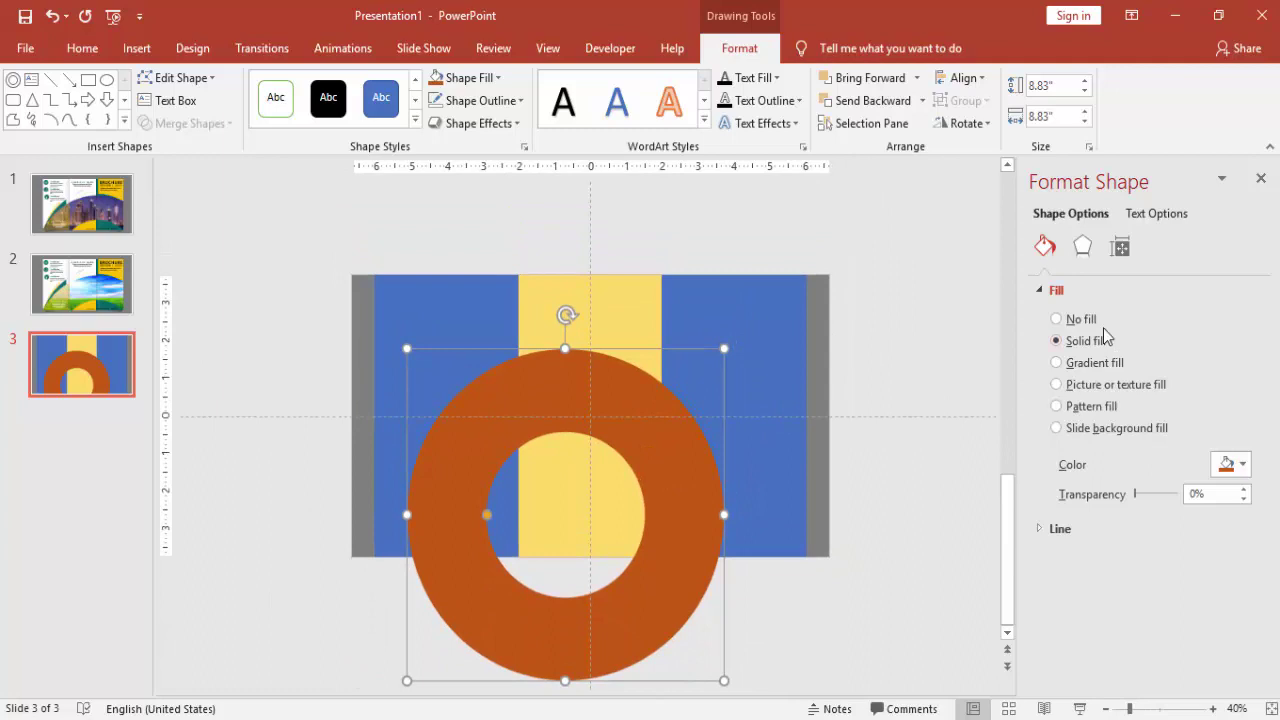
Move the donut lower and enlarge it to 11.07 inches.
click(1260, 178)
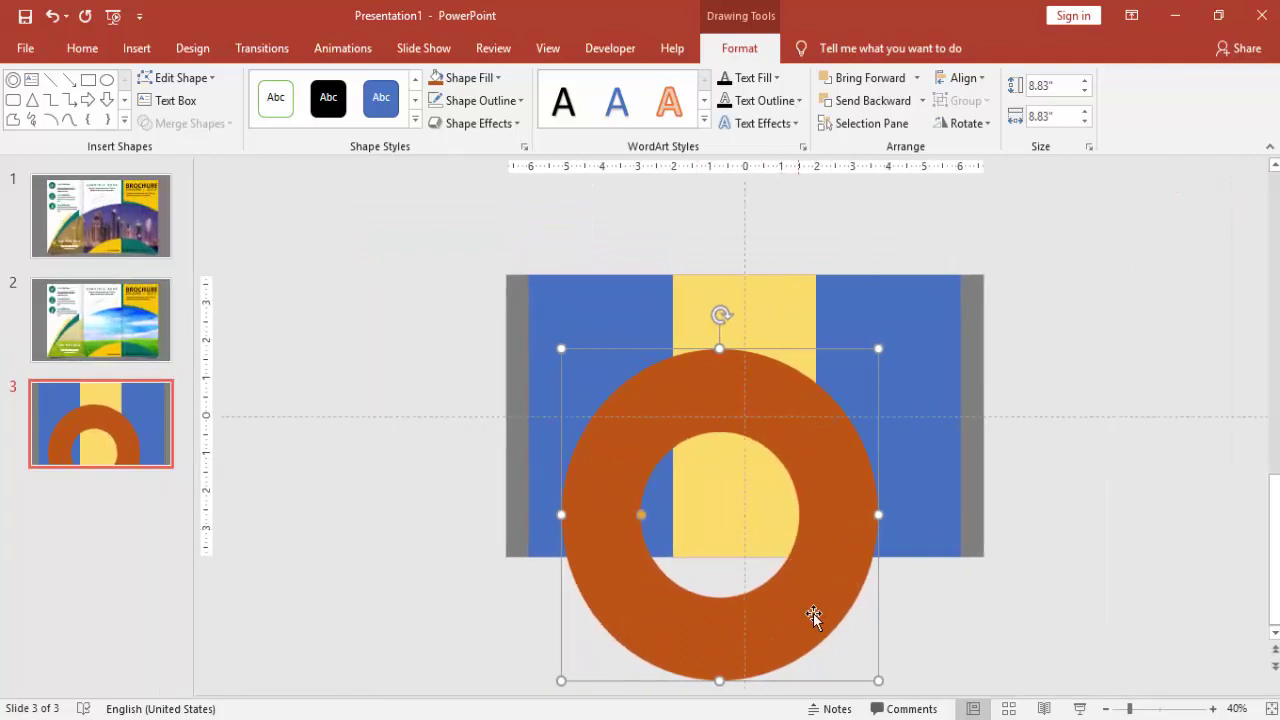
key(Escape)
drag(798, 619, 768, 638)
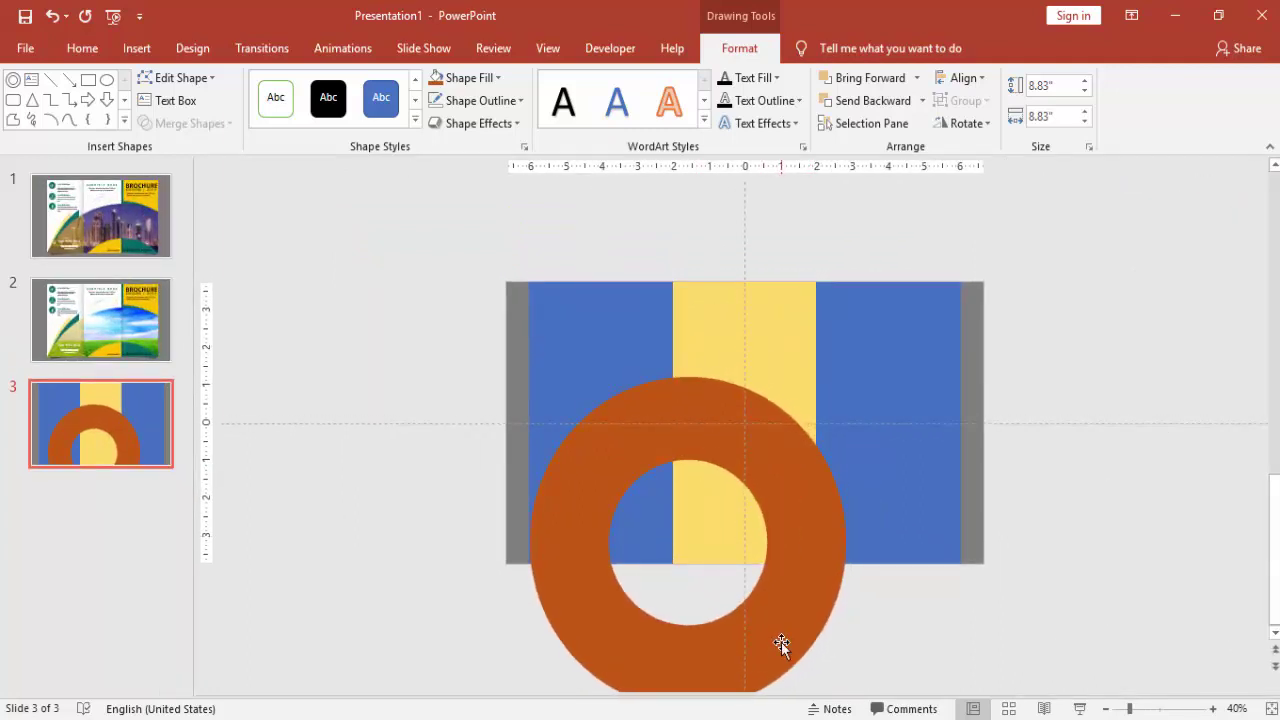
scroll(851, 493, down, 1)
drag(847, 348, 926, 342)
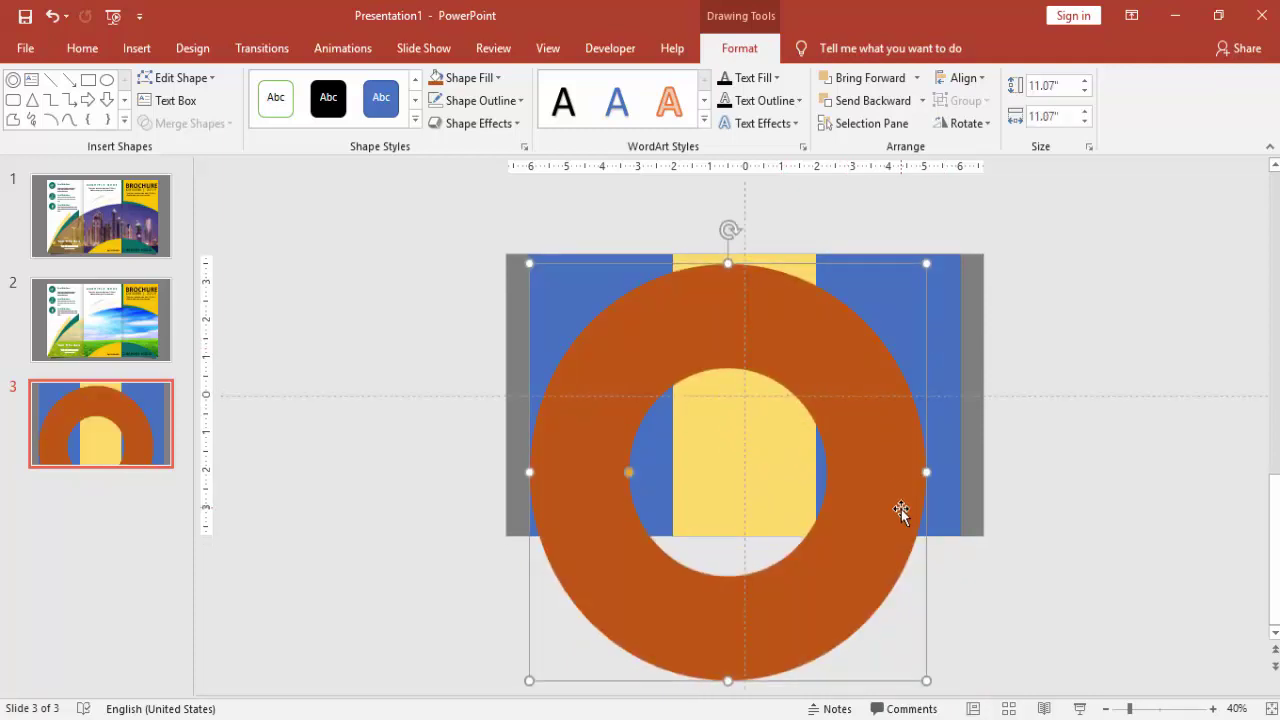
drag(897, 571, 897, 590)
Enlarge the donut further and widen its hole to thin the ring, undoing the final resize.
scroll(908, 669, down, 1)
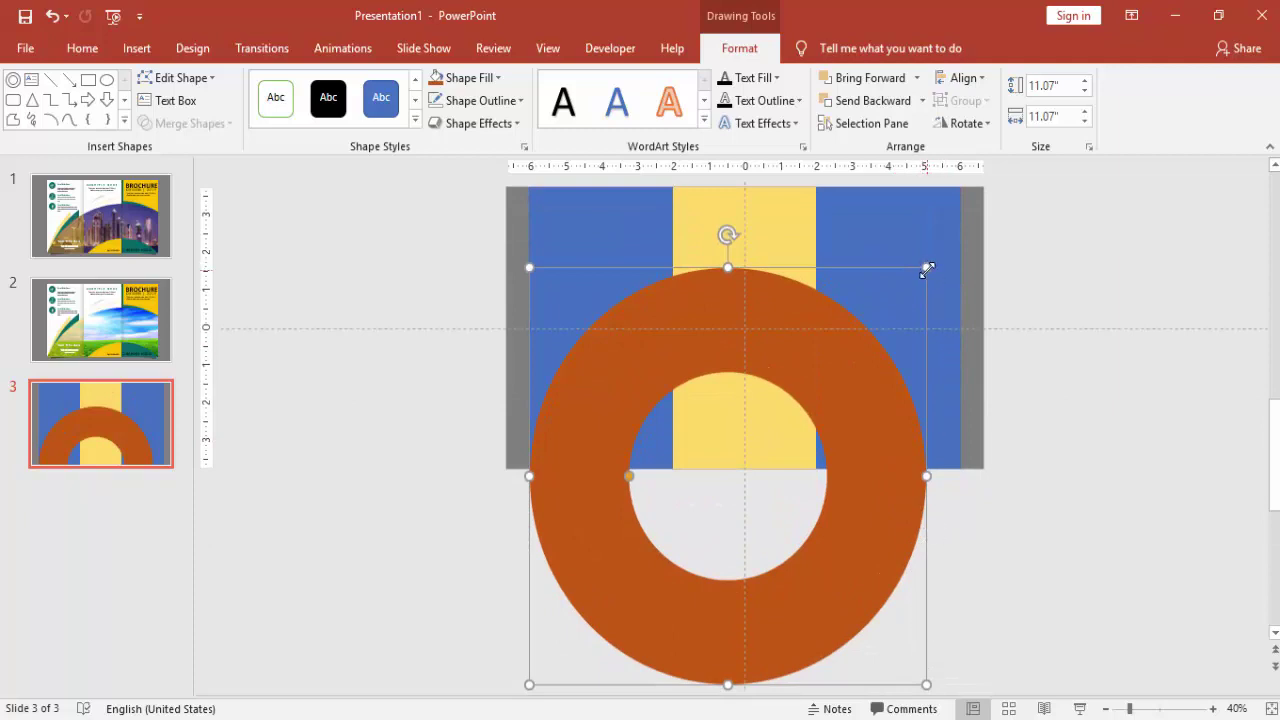
drag(927, 268, 1020, 252)
drag(890, 312, 883, 397)
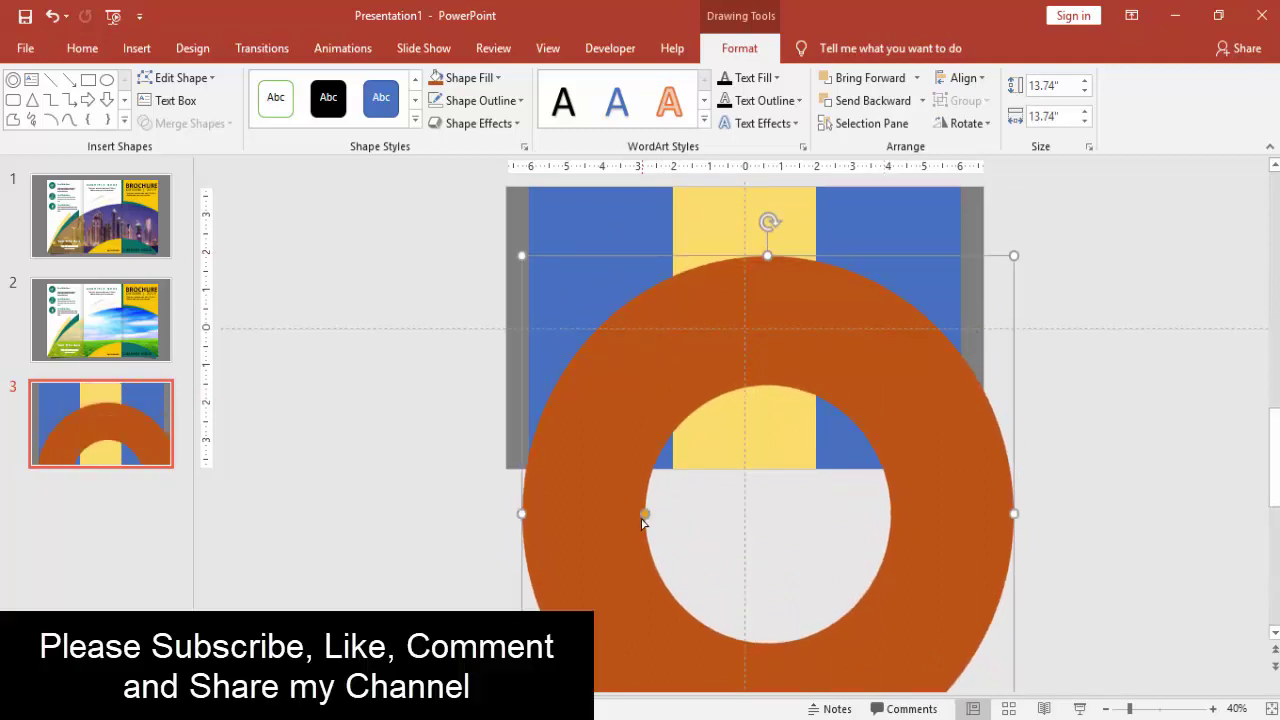
drag(642, 518, 637, 518)
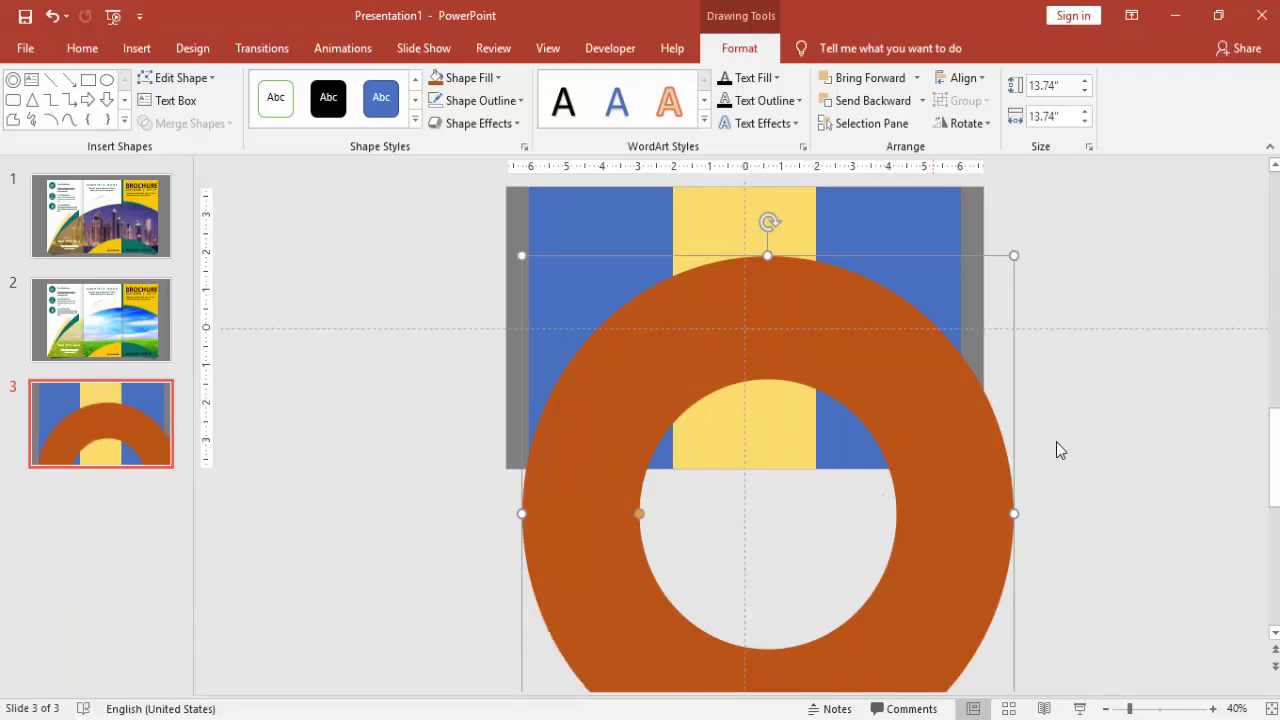
drag(1013, 258, 1044, 251)
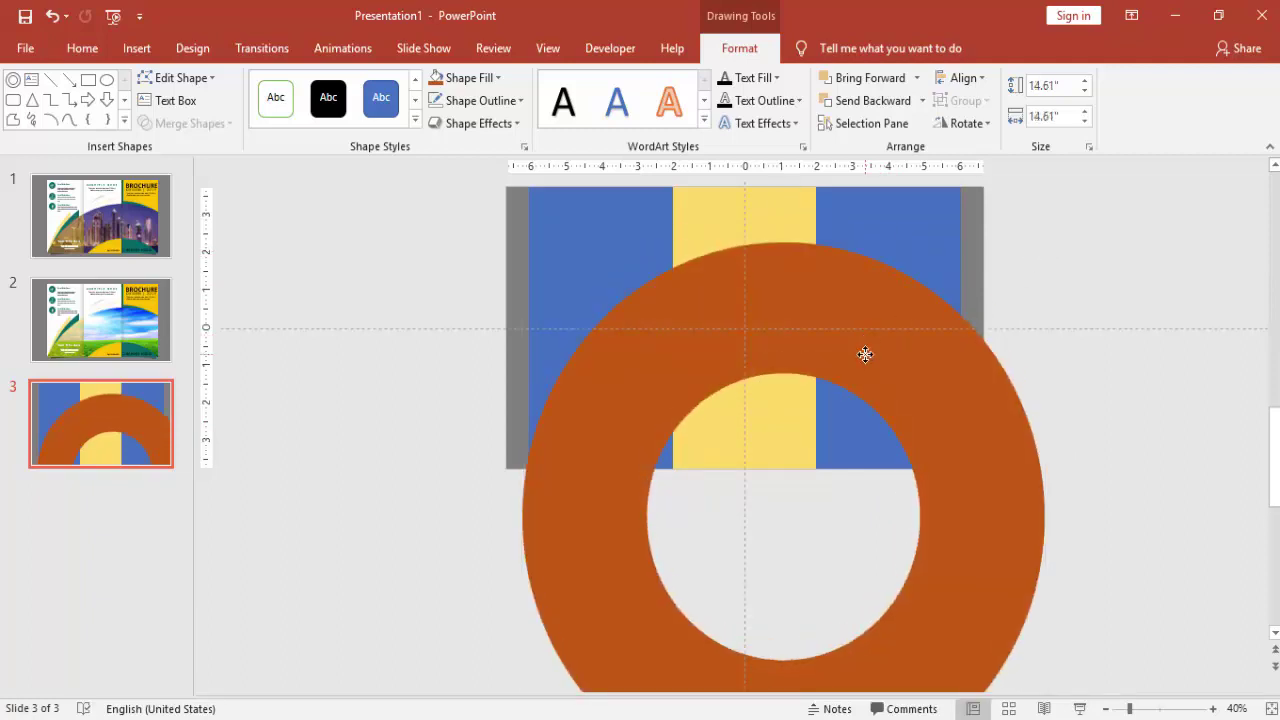
key(ctrl+z)
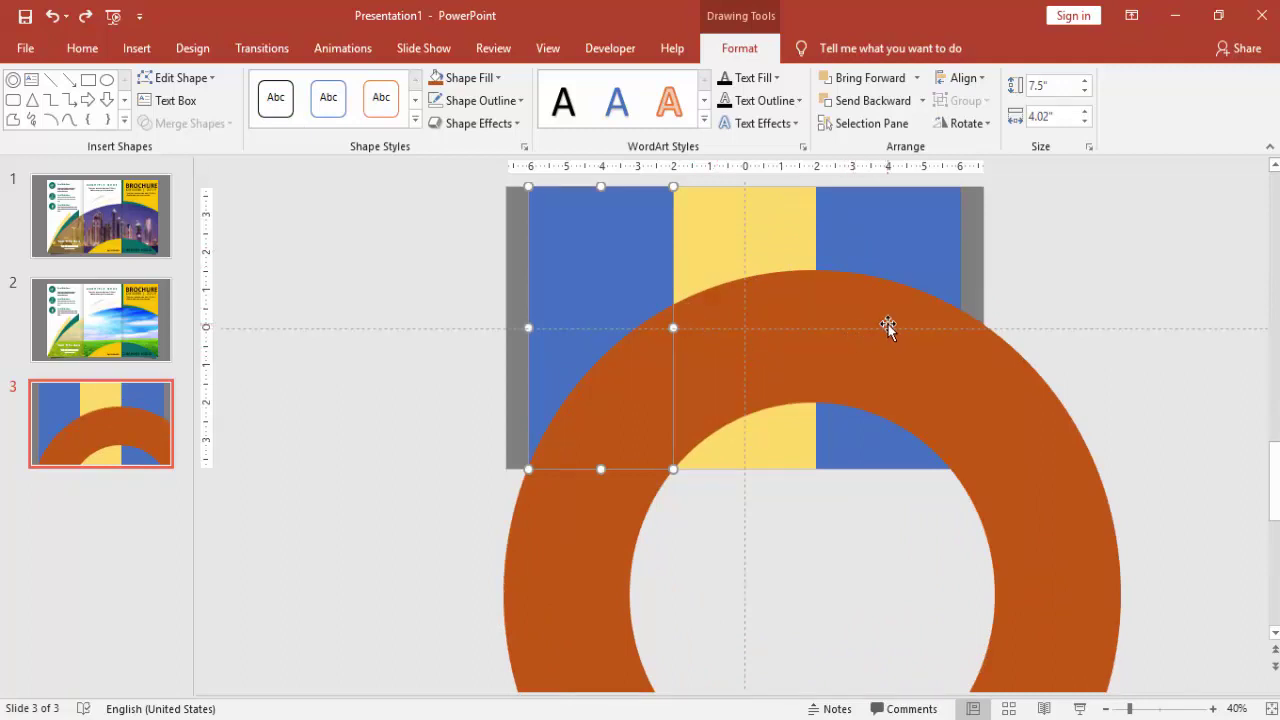
Fragment the donut together with the three panels using Merge Shapes.
shift+click(766, 244)
shift+click(866, 247)
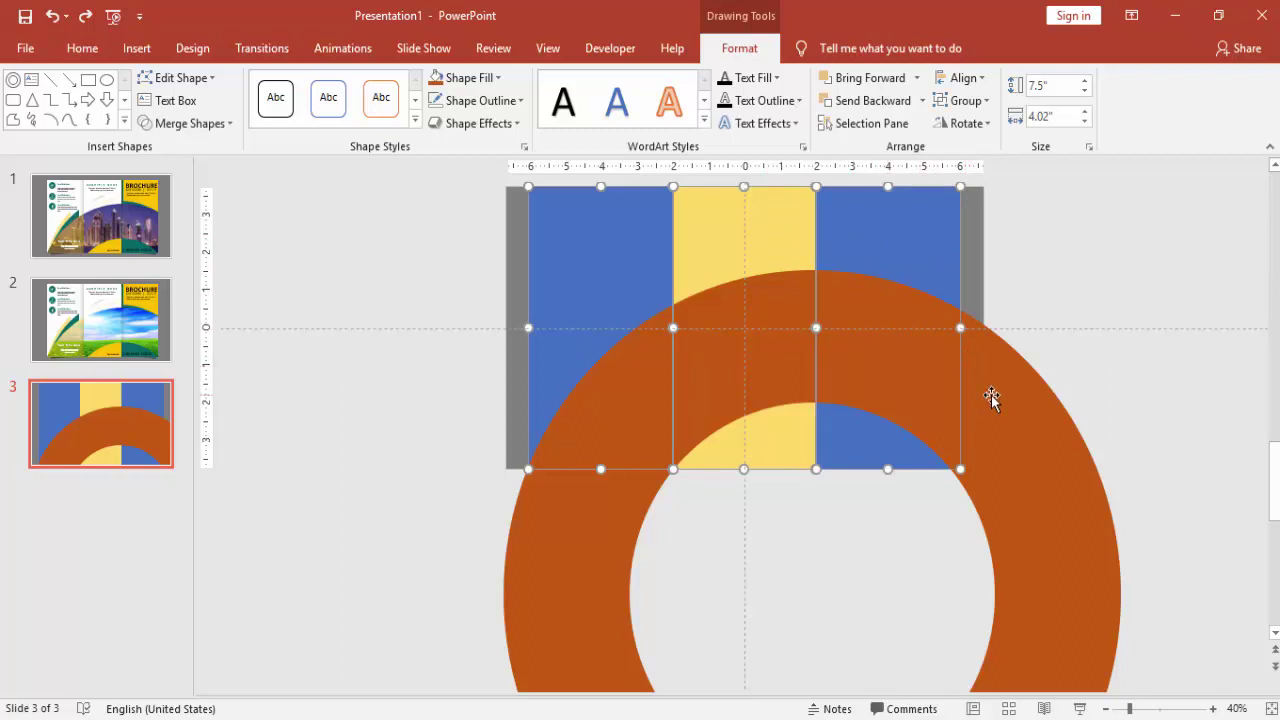
click(996, 398)
shift+click(866, 236)
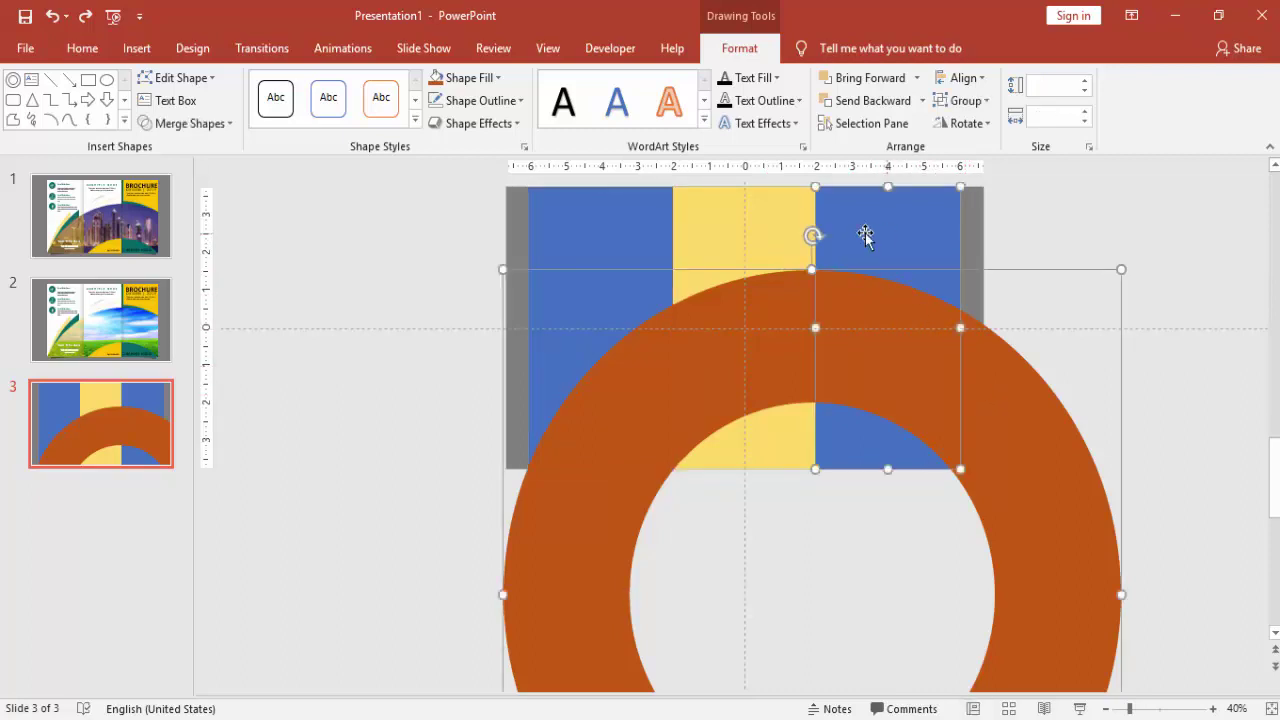
shift+click(690, 240)
shift+click(624, 236)
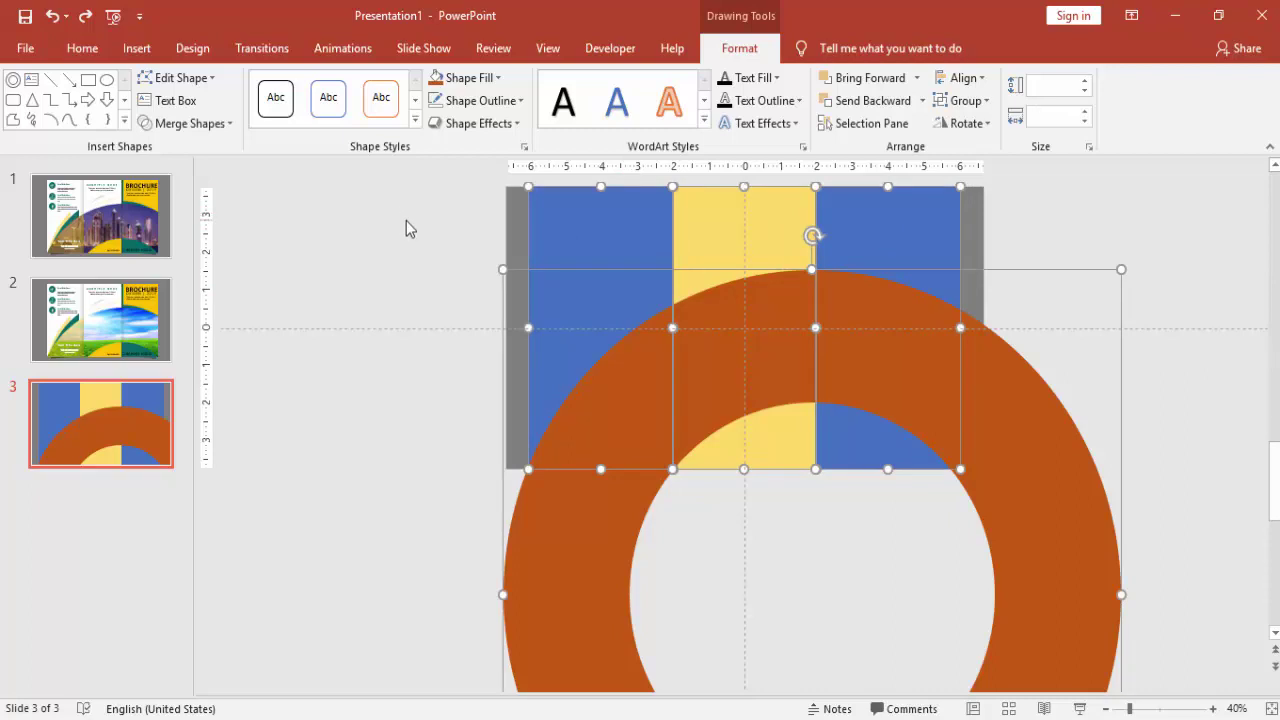
click(228, 124)
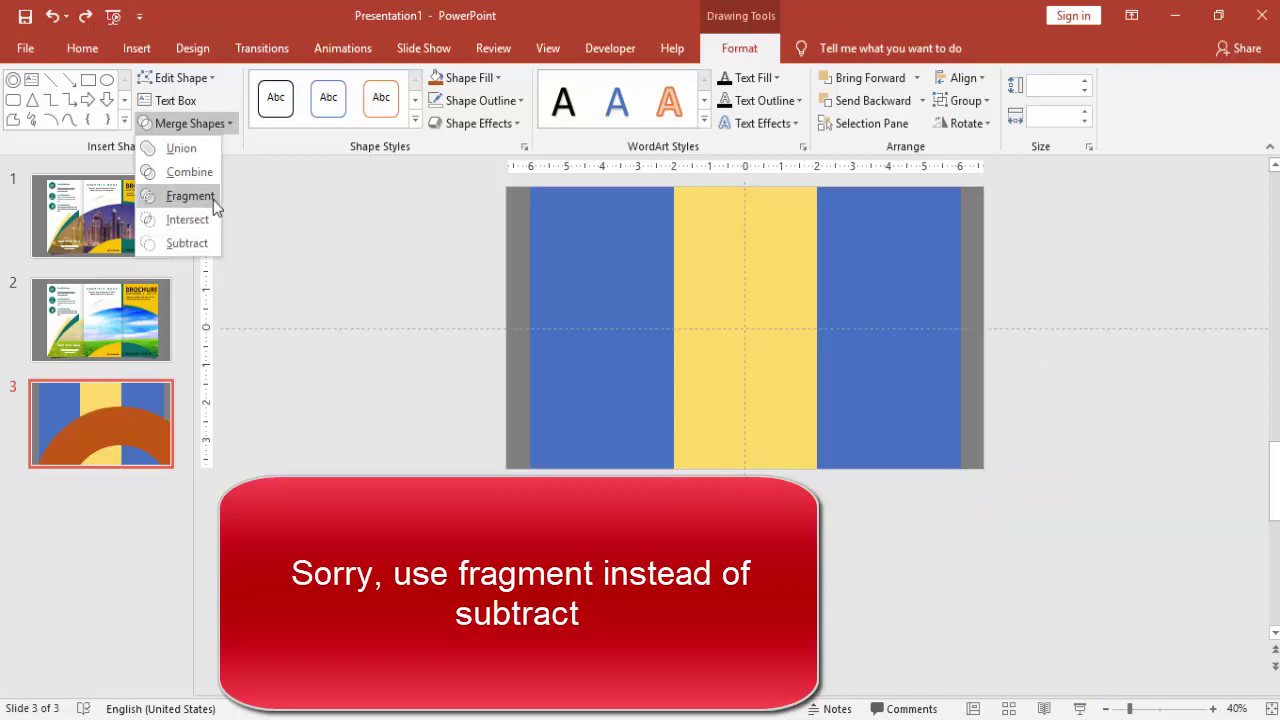
click(213, 207)
Move the outer right arch fragment off the slide.
click(417, 307)
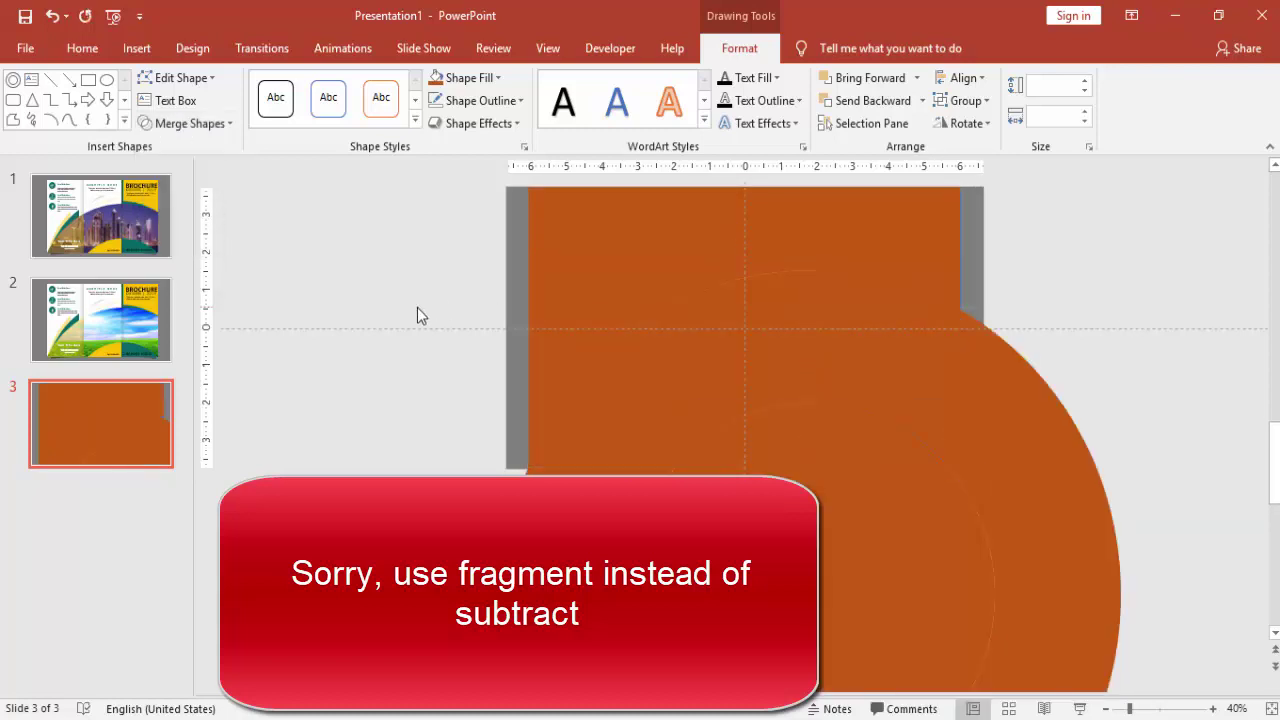
click(654, 472)
drag(979, 415, 1075, 509)
click(817, 398)
click(752, 356)
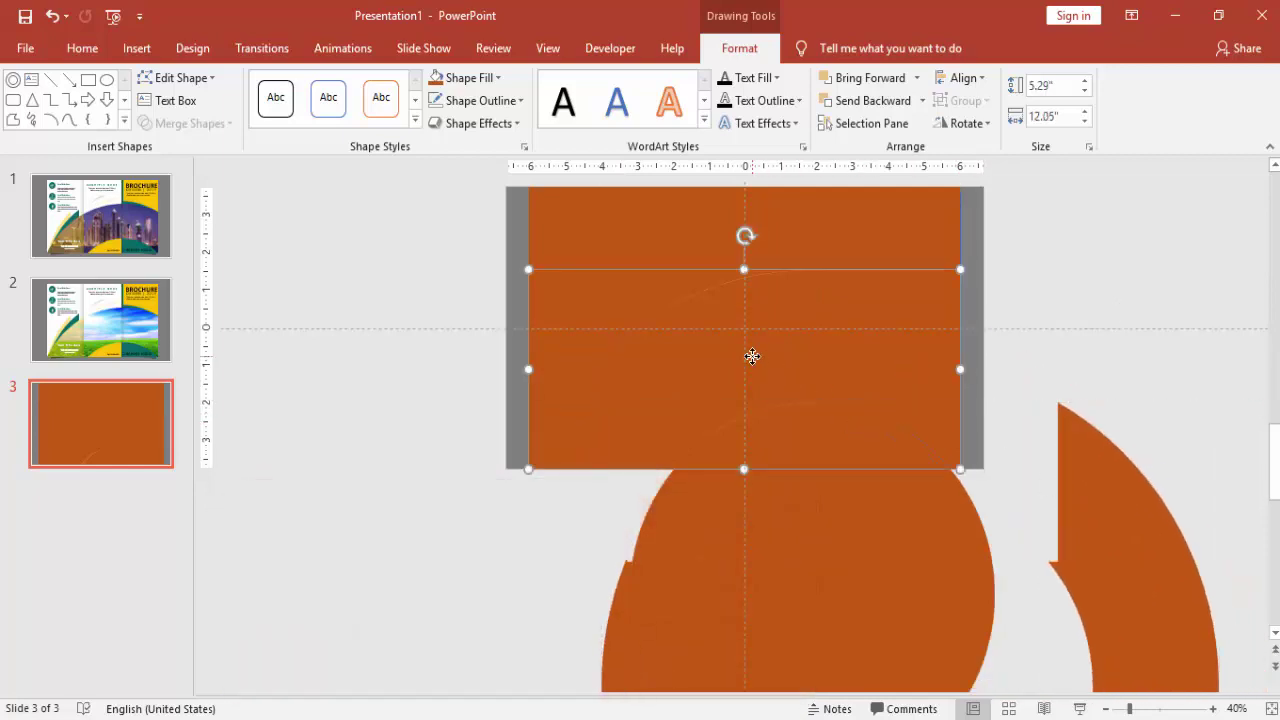
Delete the lower circle, inner orange semicircle and large orange arch fragments.
click(888, 514)
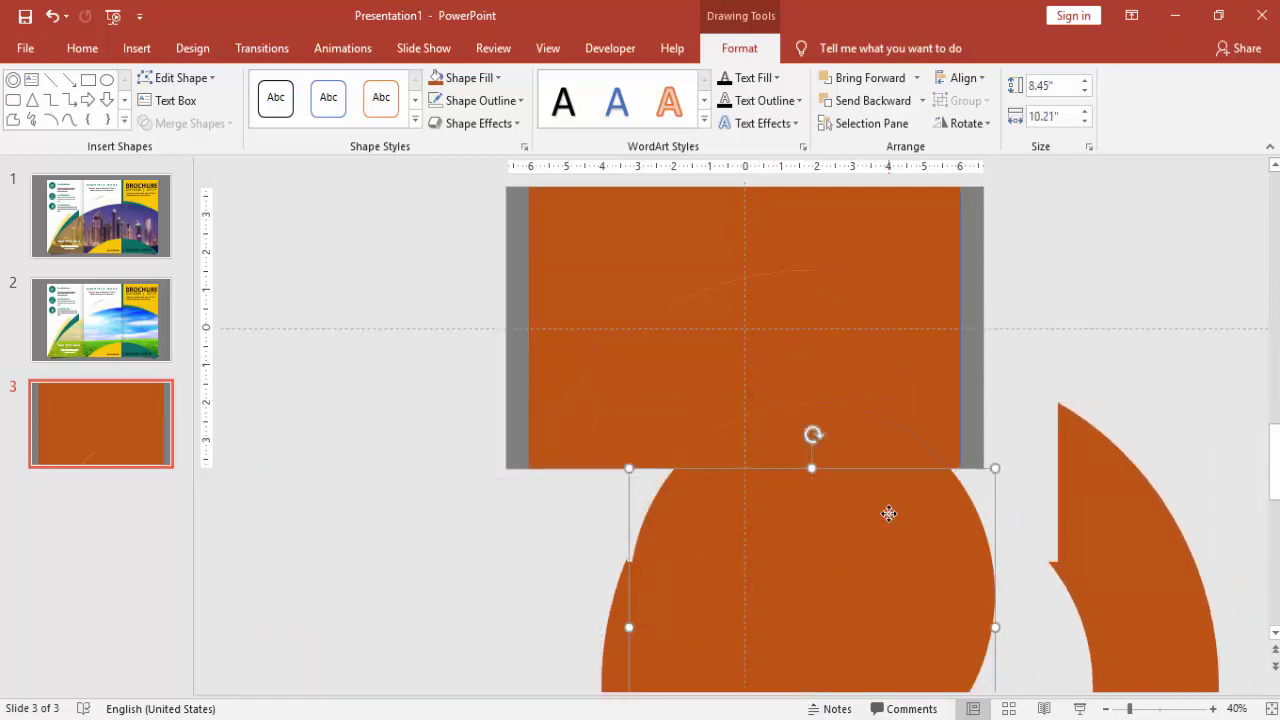
key(Delete)
double_click(782, 433)
key(Delete)
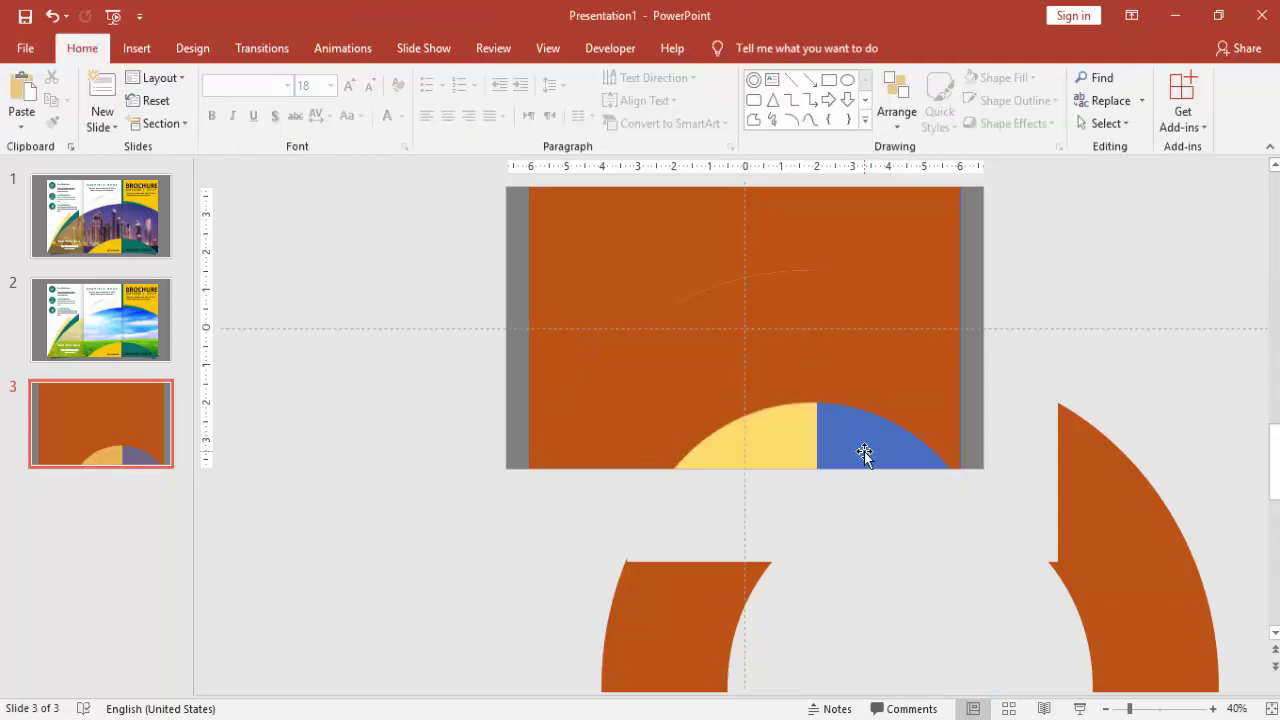
click(864, 454)
click(850, 540)
click(735, 600)
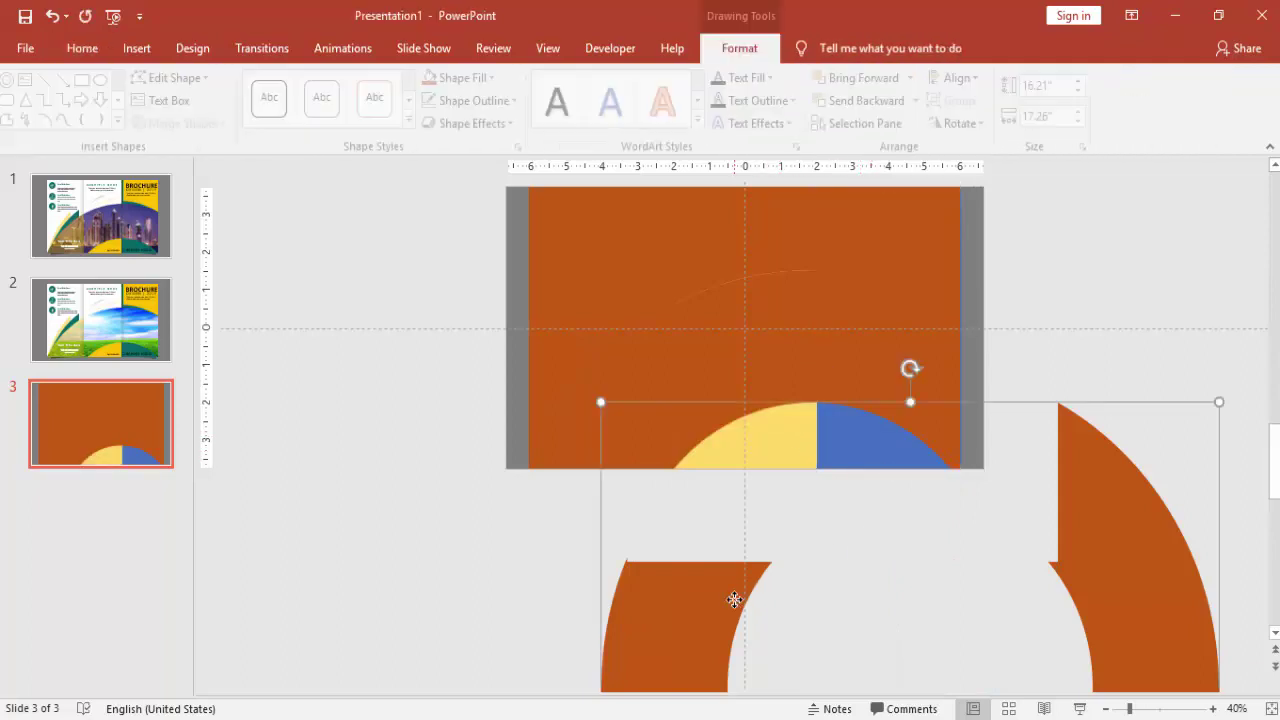
key(Delete)
Fill the inner arch white and delete the top orange fragment to reveal the panel tops.
click(743, 449)
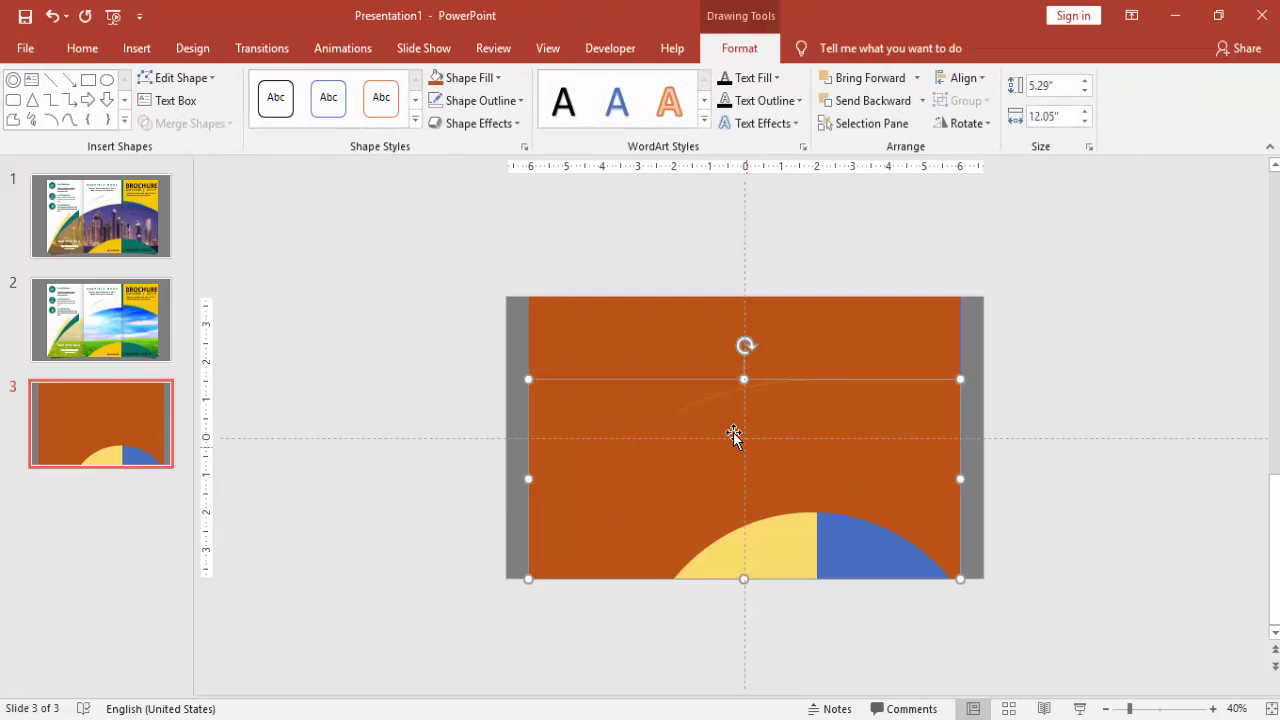
click(468, 77)
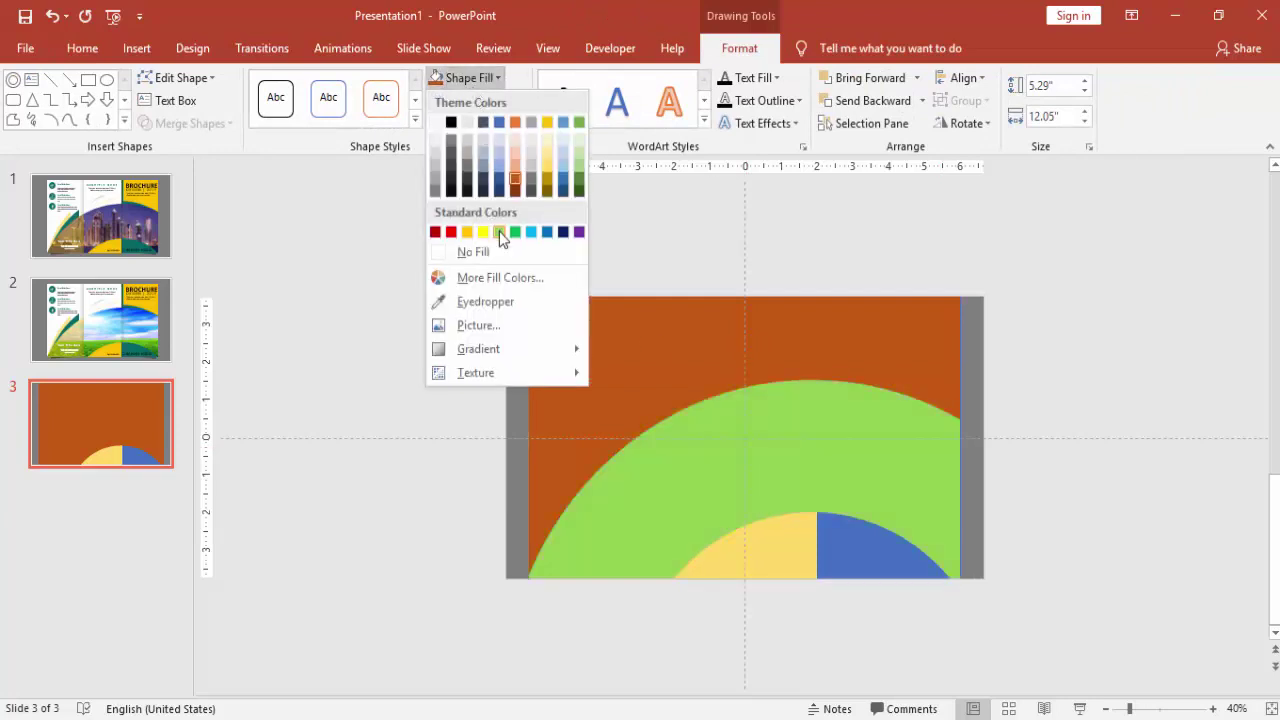
click(437, 122)
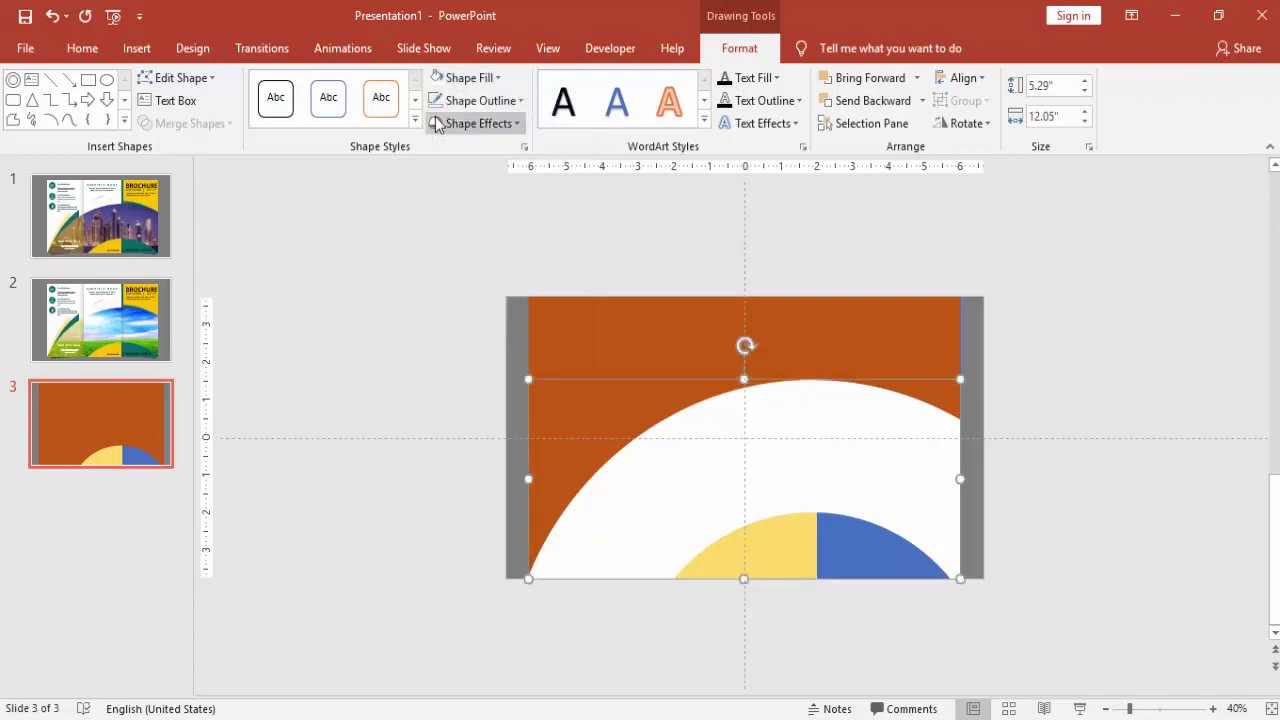
click(853, 549)
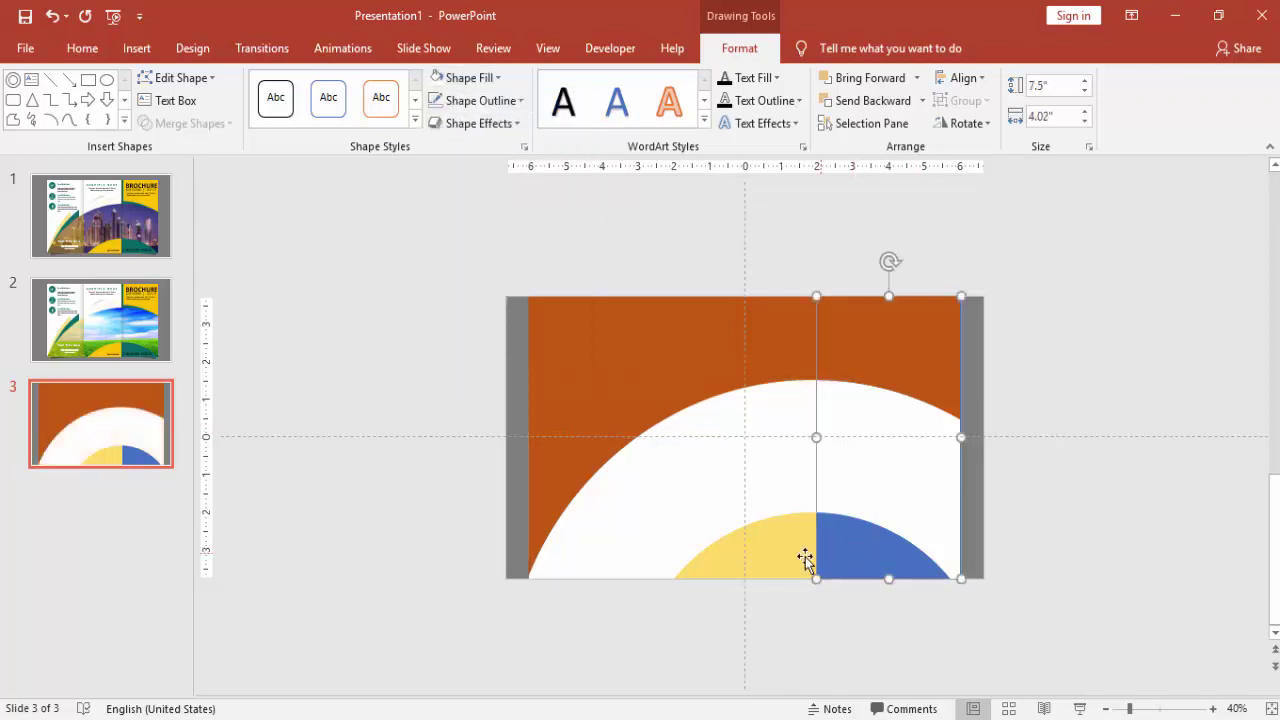
click(800, 557)
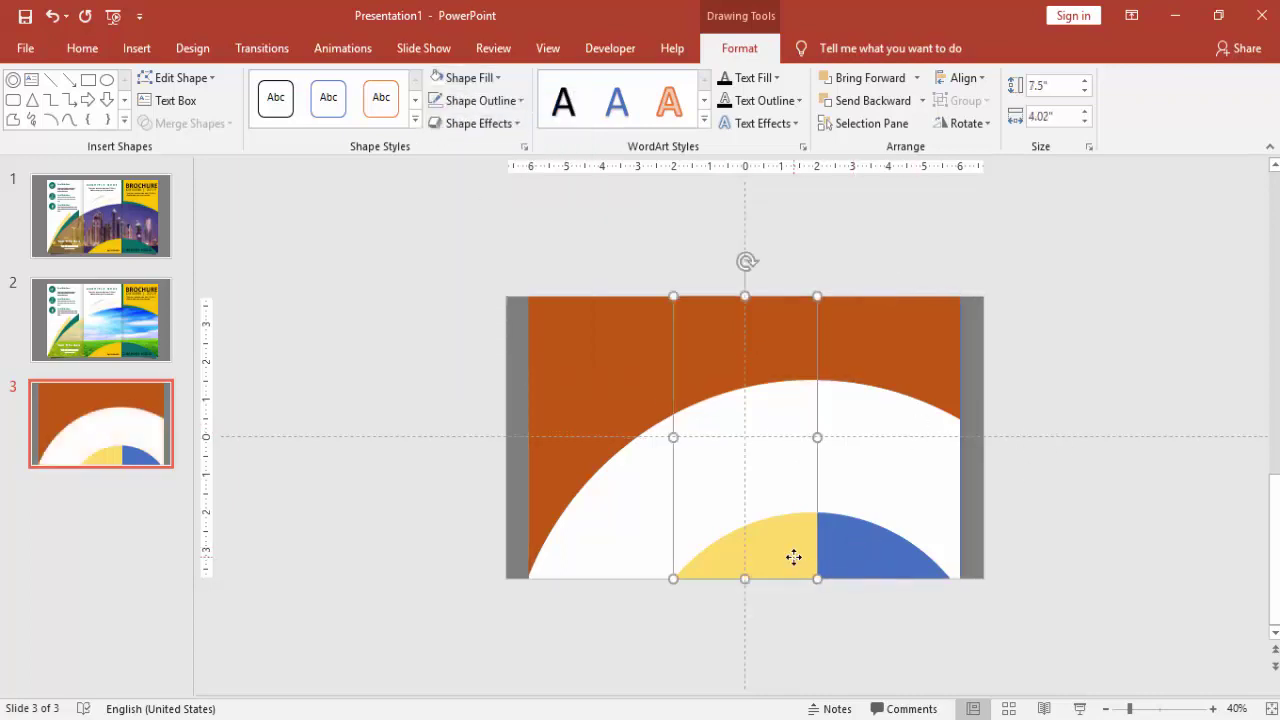
click(1017, 480)
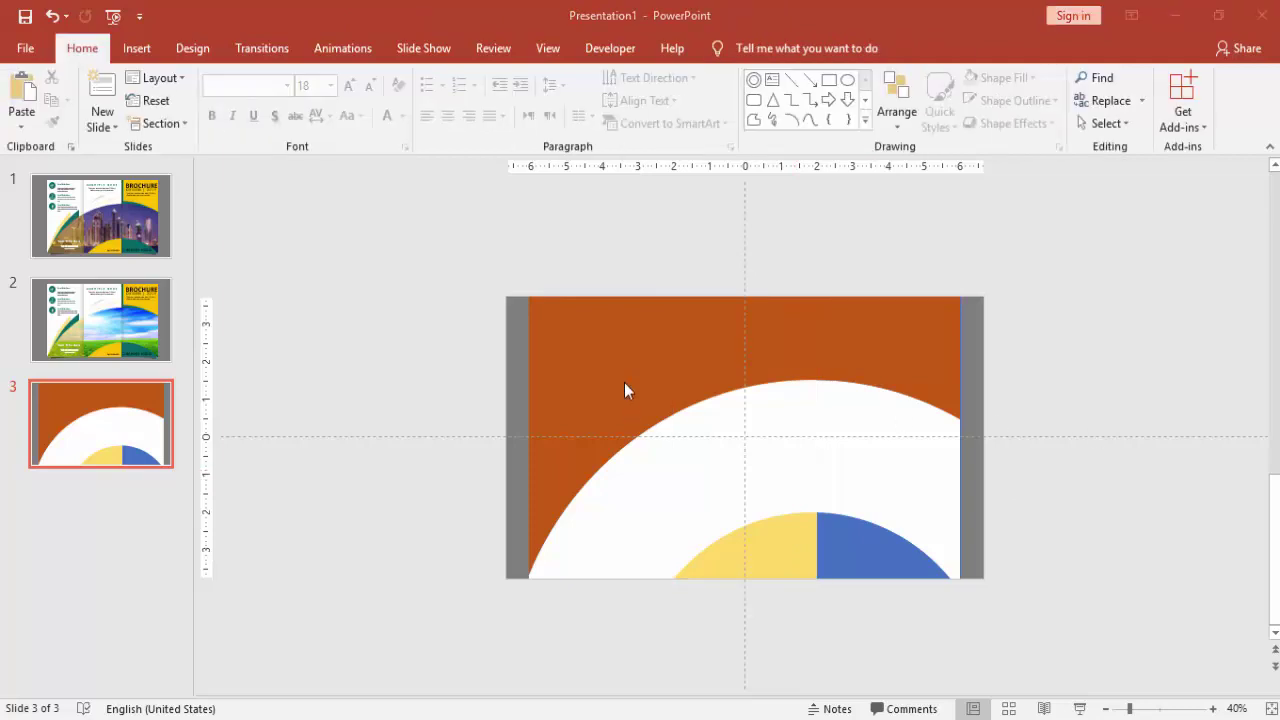
drag(617, 358, 511, 294)
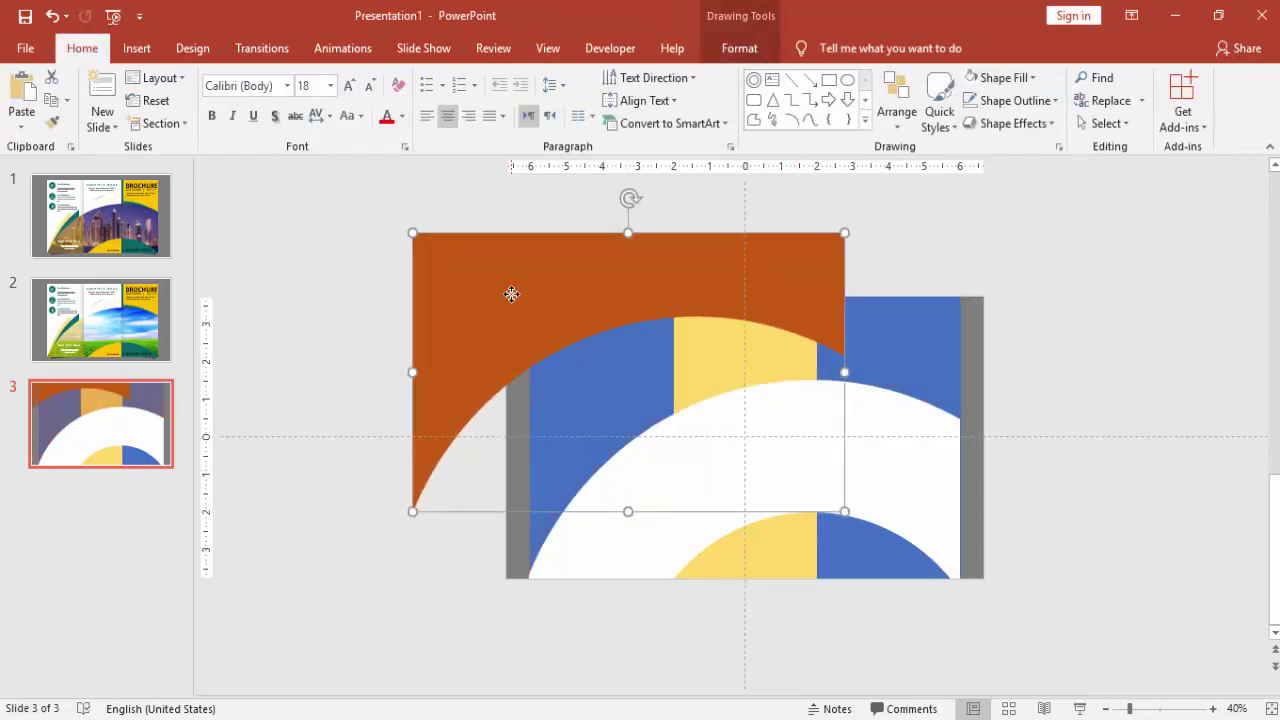
key(Delete)
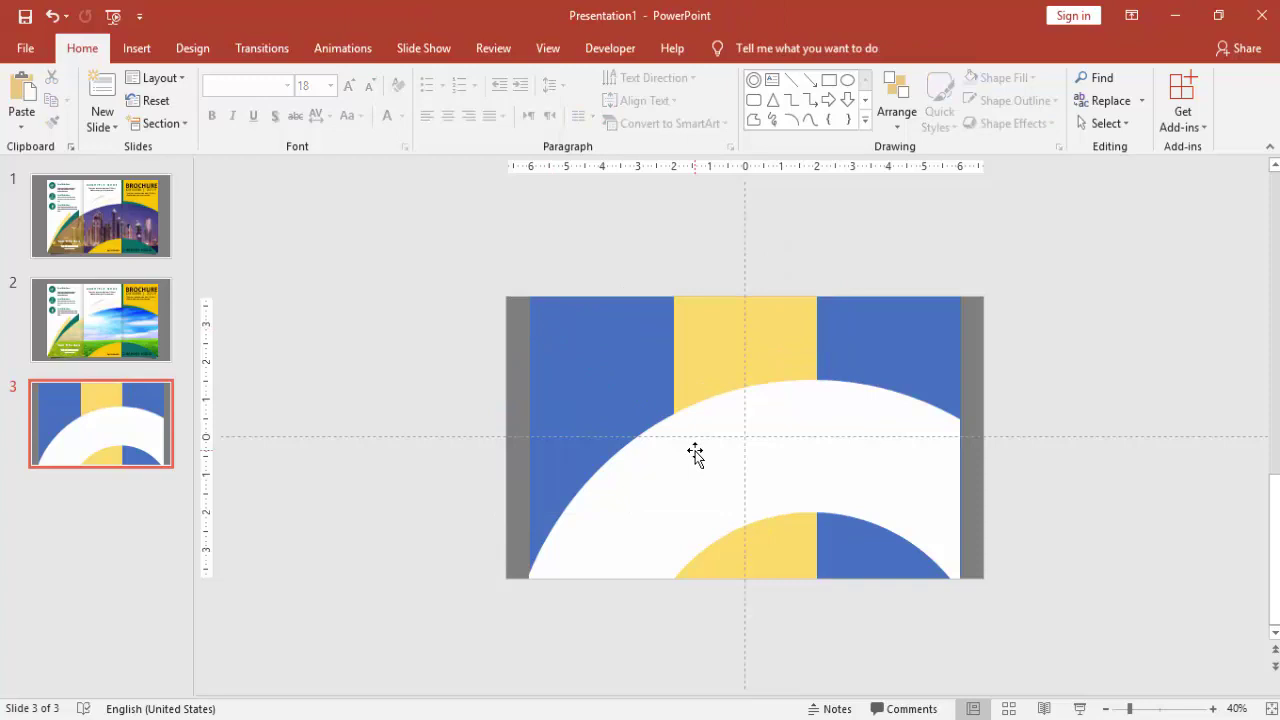
Fill the white arch with the Dubai Marina.png skyline picture.
click(695, 452)
right_click(695, 450)
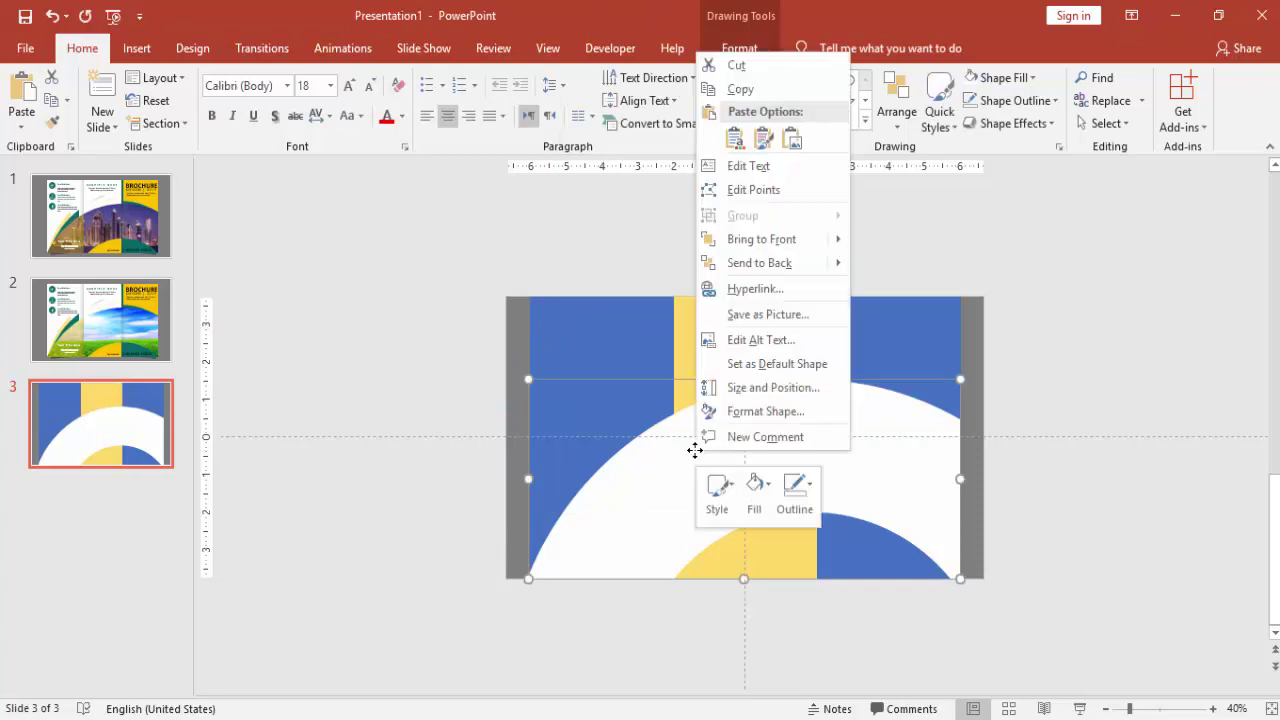
click(756, 413)
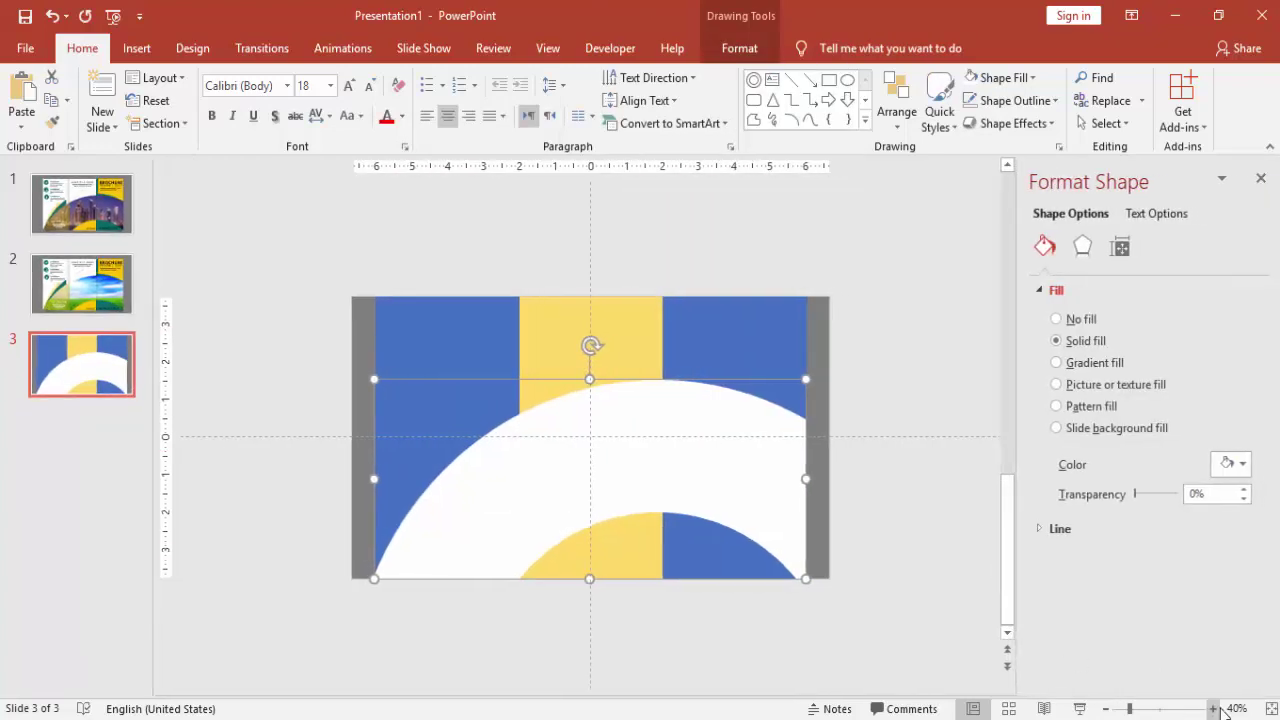
click(1213, 708)
click(1213, 708)
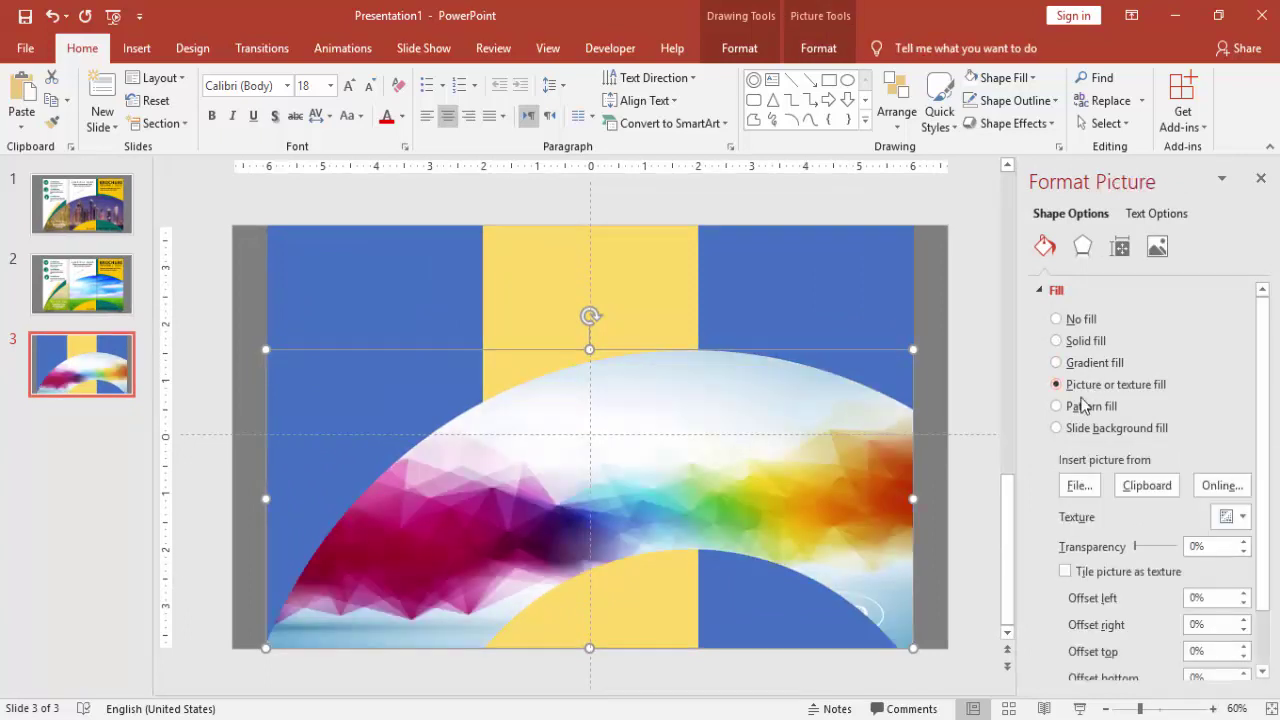
click(1079, 485)
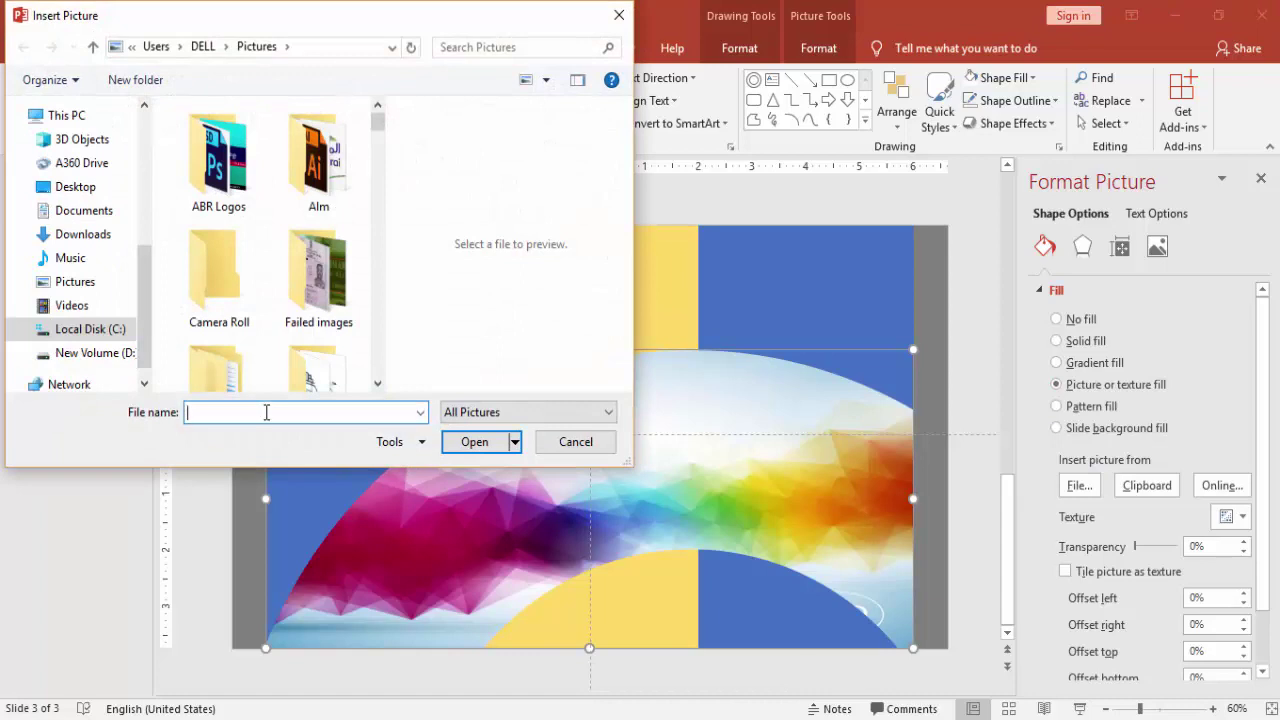
text(dub)
key(Down)
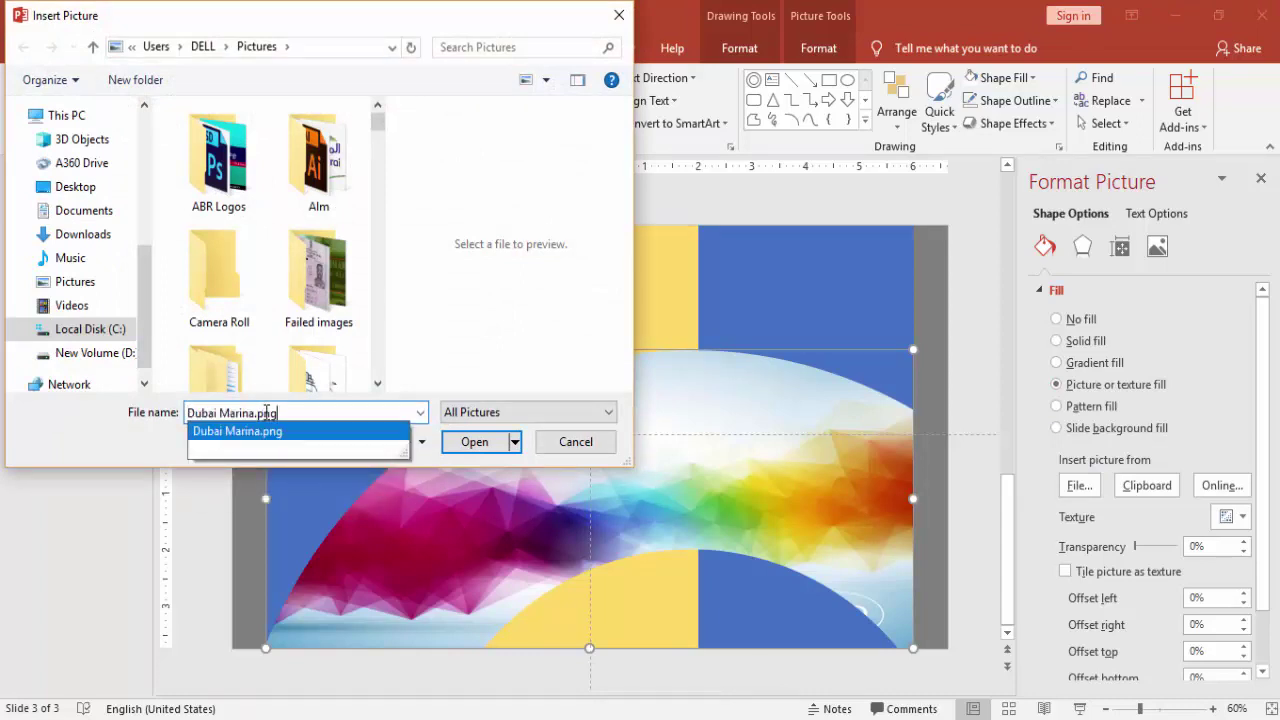
key(Return)
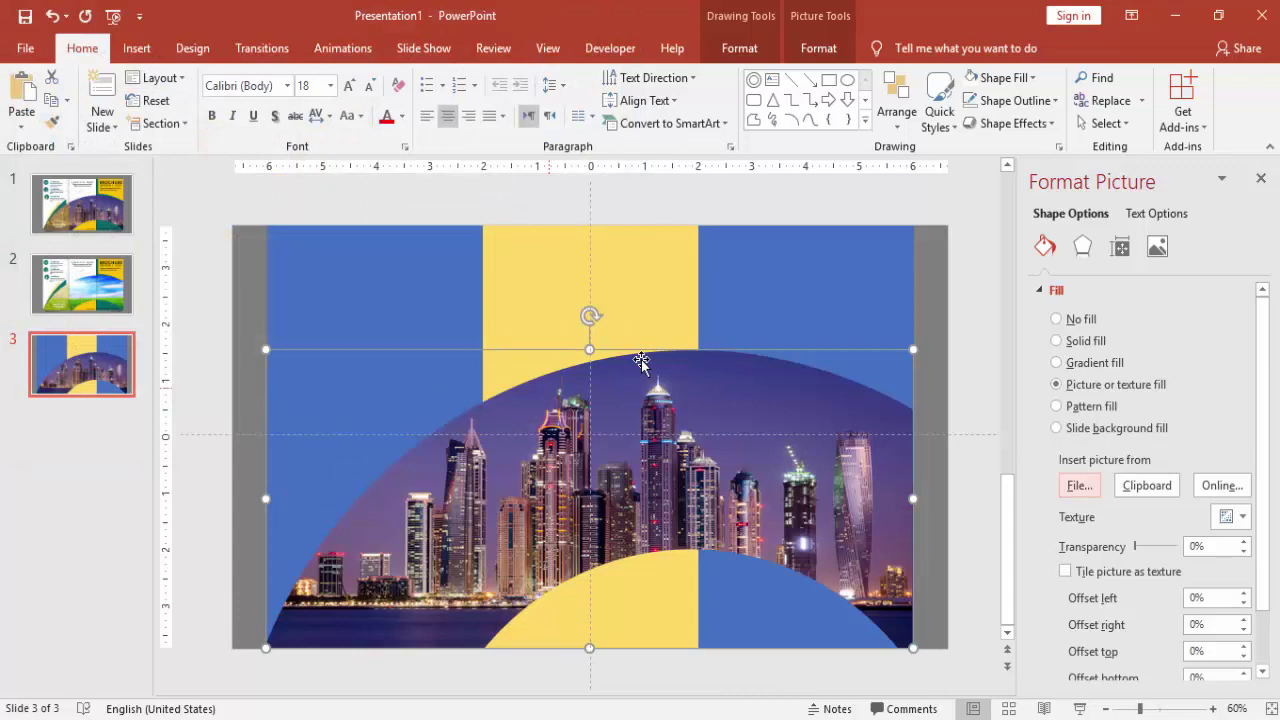
click(968, 333)
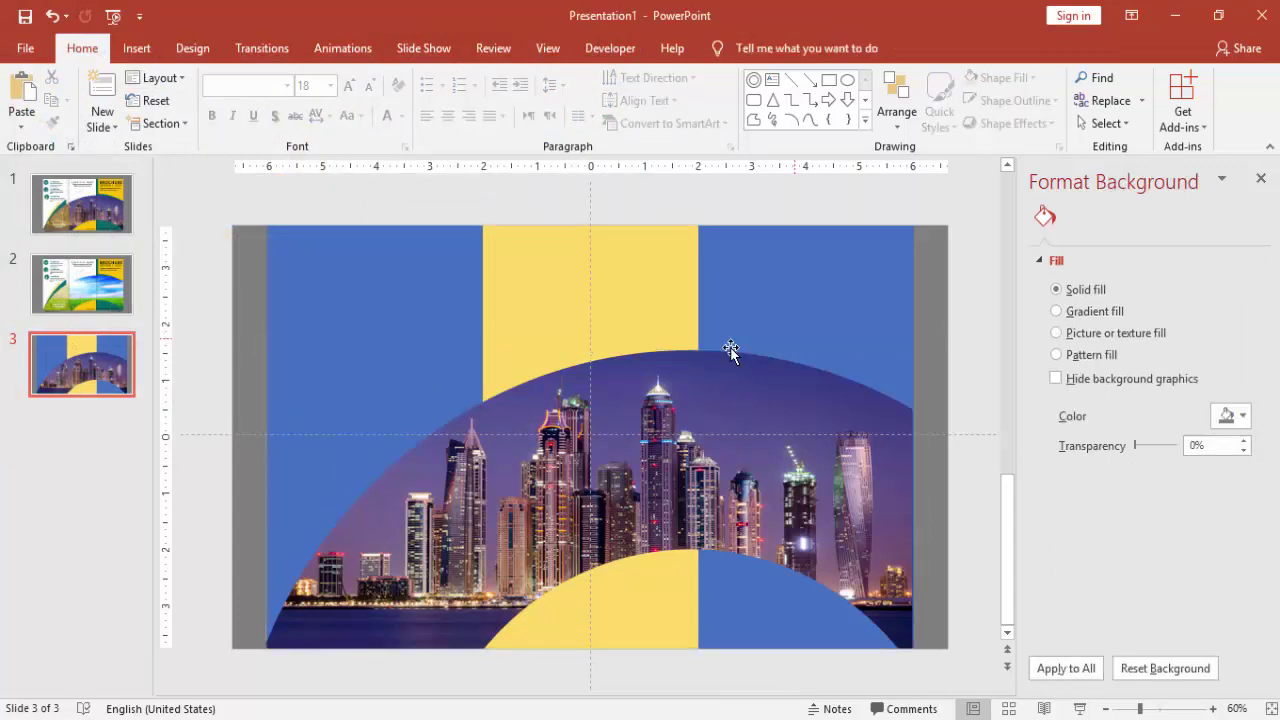
click(397, 293)
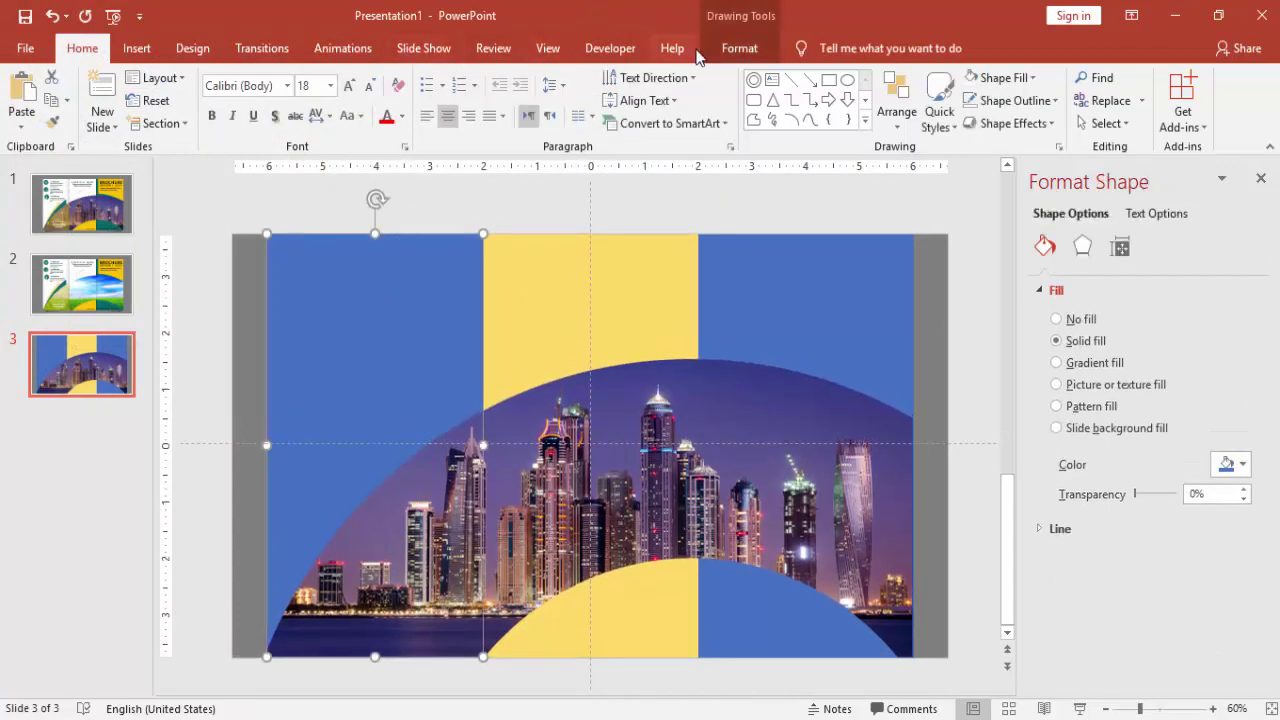
Fill the left and middle rectangles white.
click(739, 52)
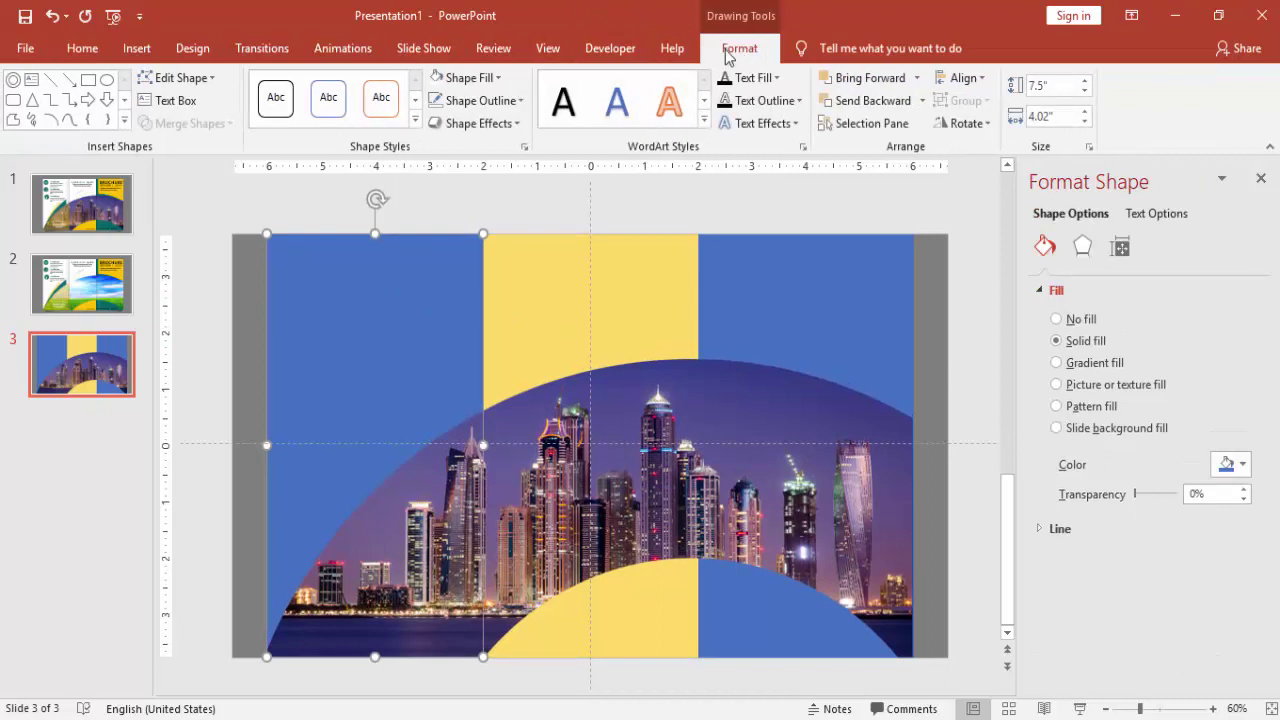
click(435, 80)
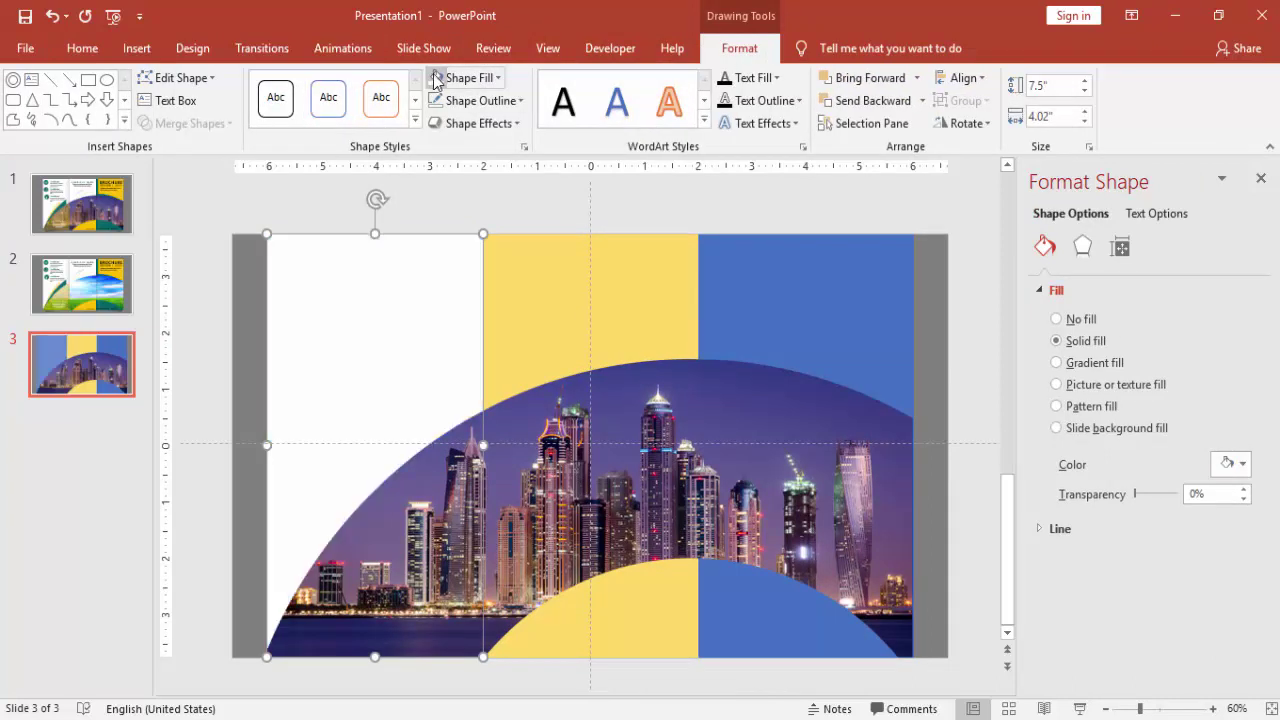
click(532, 278)
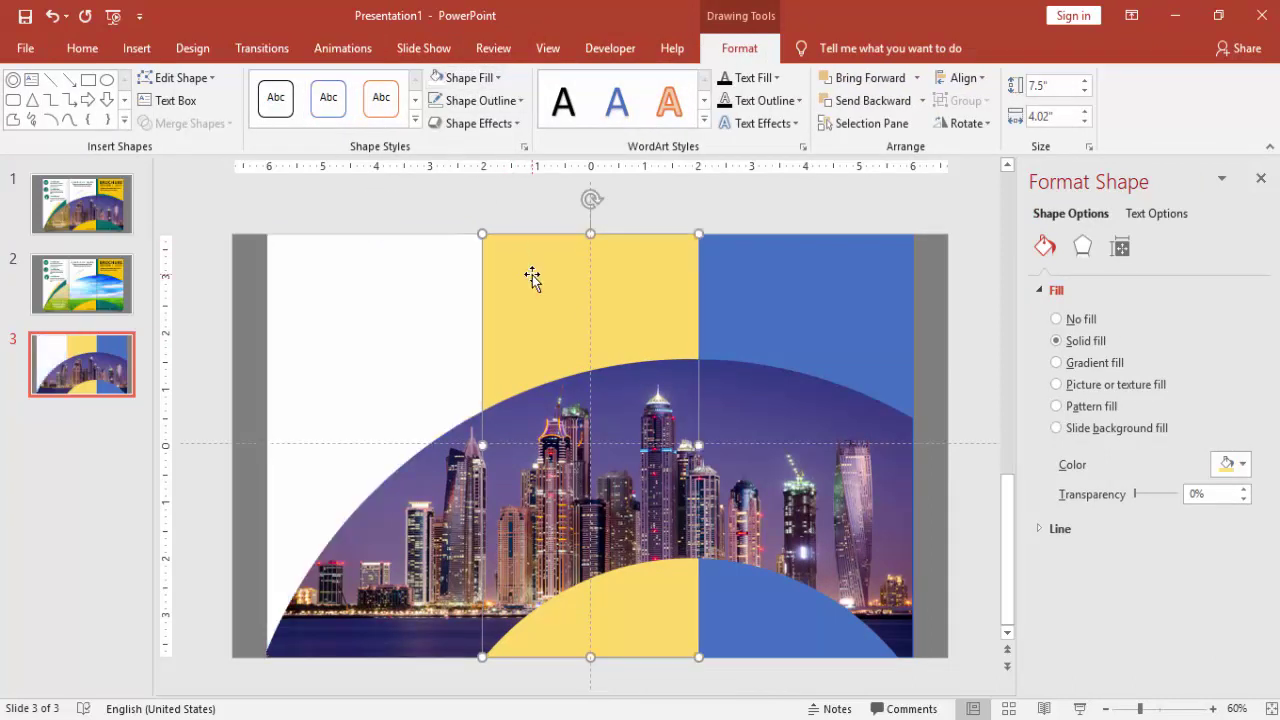
click(496, 78)
click(441, 134)
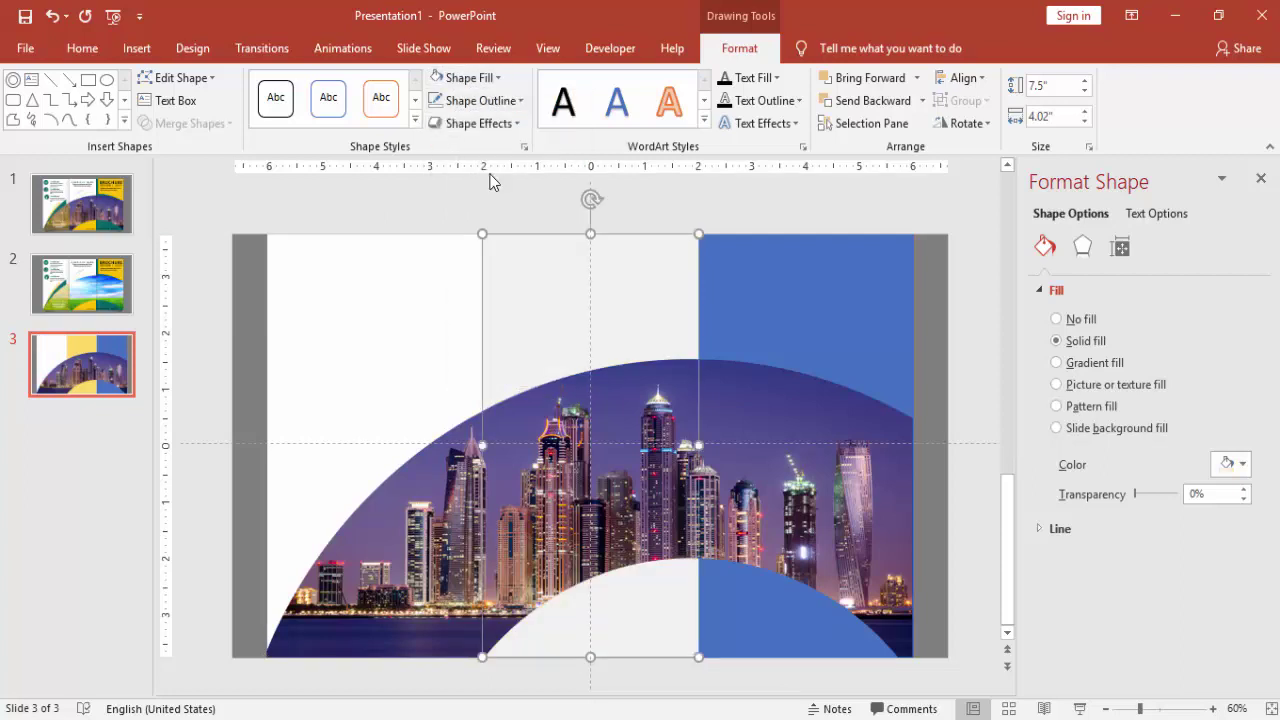
Give the right rectangle a dark teal fill from the standard colour palette.
click(754, 277)
click(476, 78)
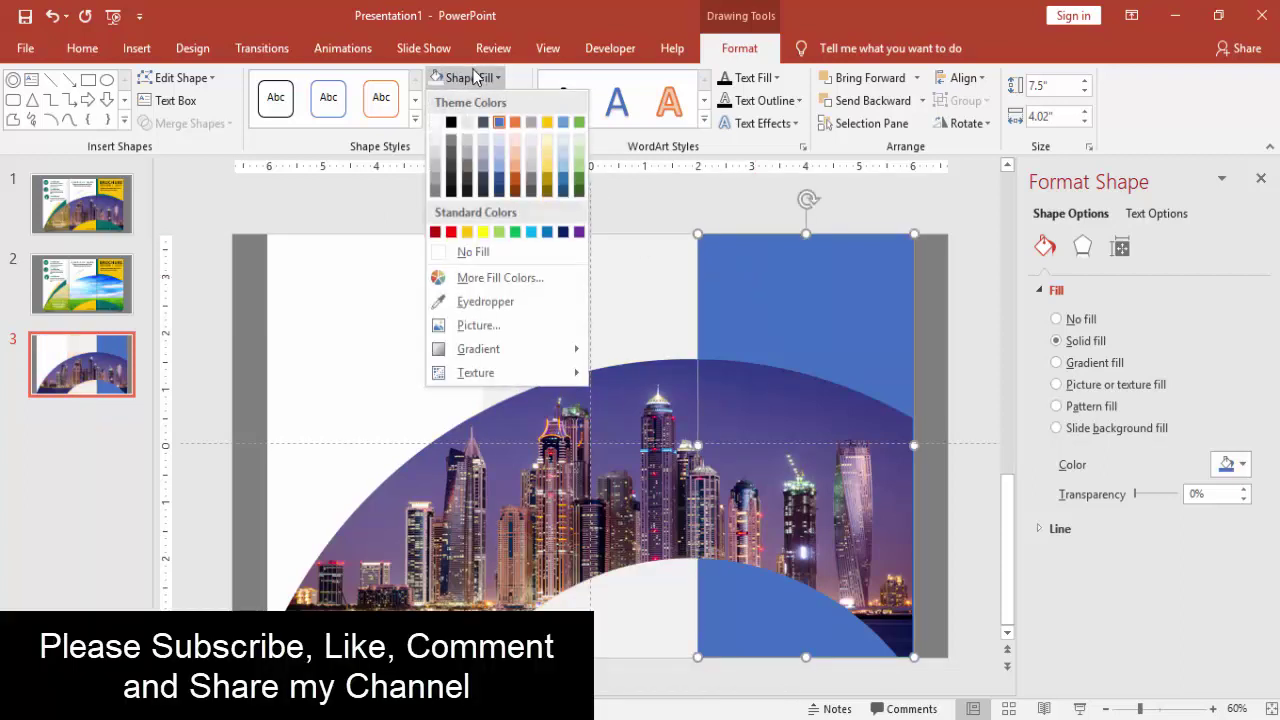
click(478, 279)
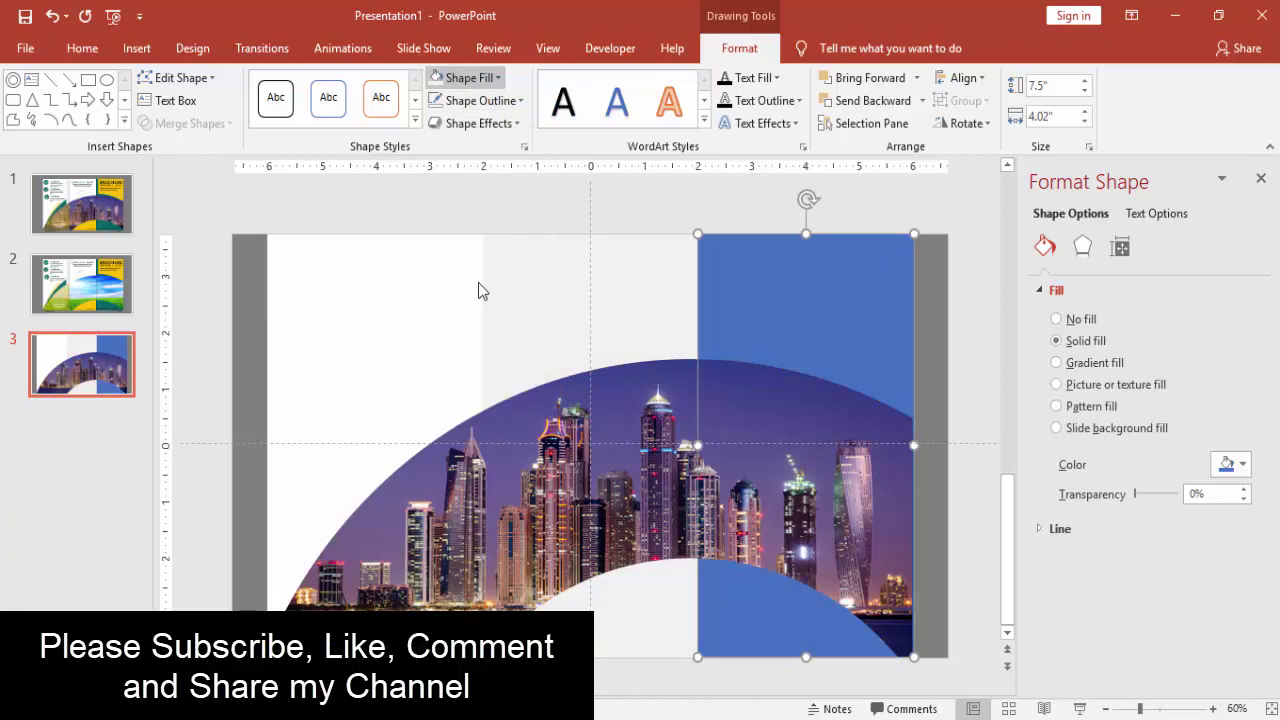
click(527, 197)
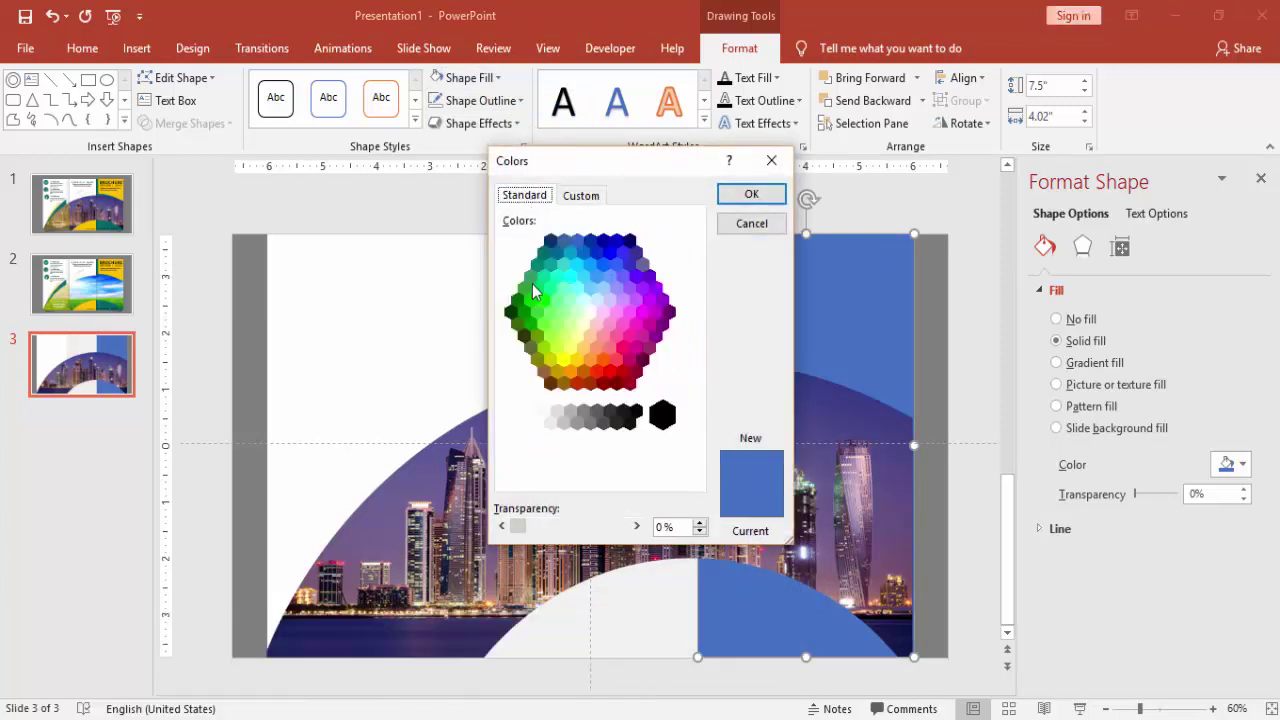
click(544, 251)
click(748, 194)
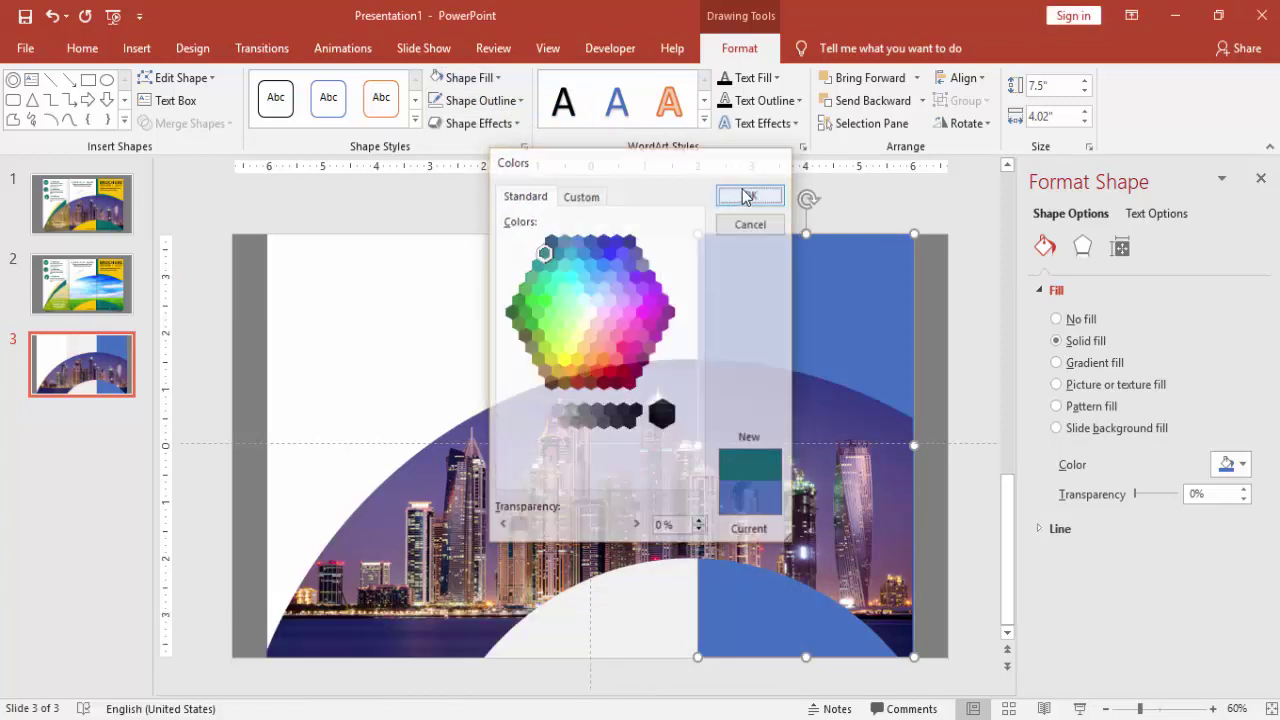
click(956, 316)
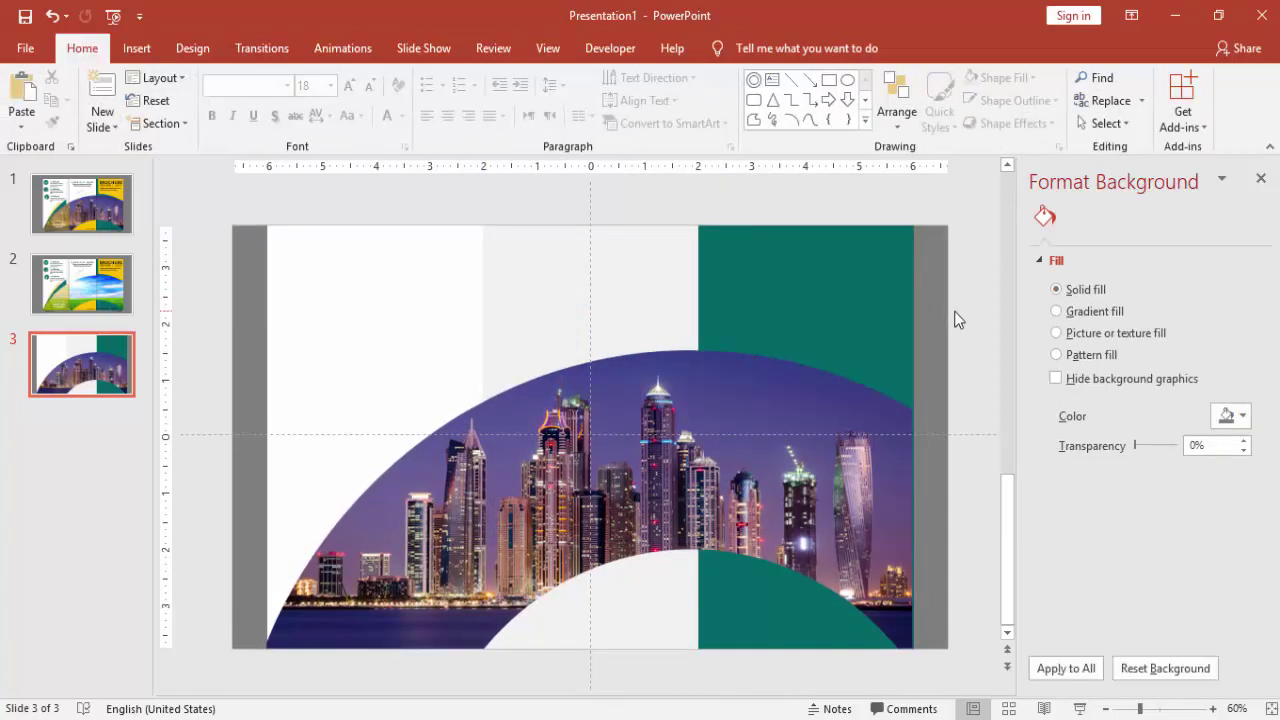
click(1214, 708)
click(1214, 708)
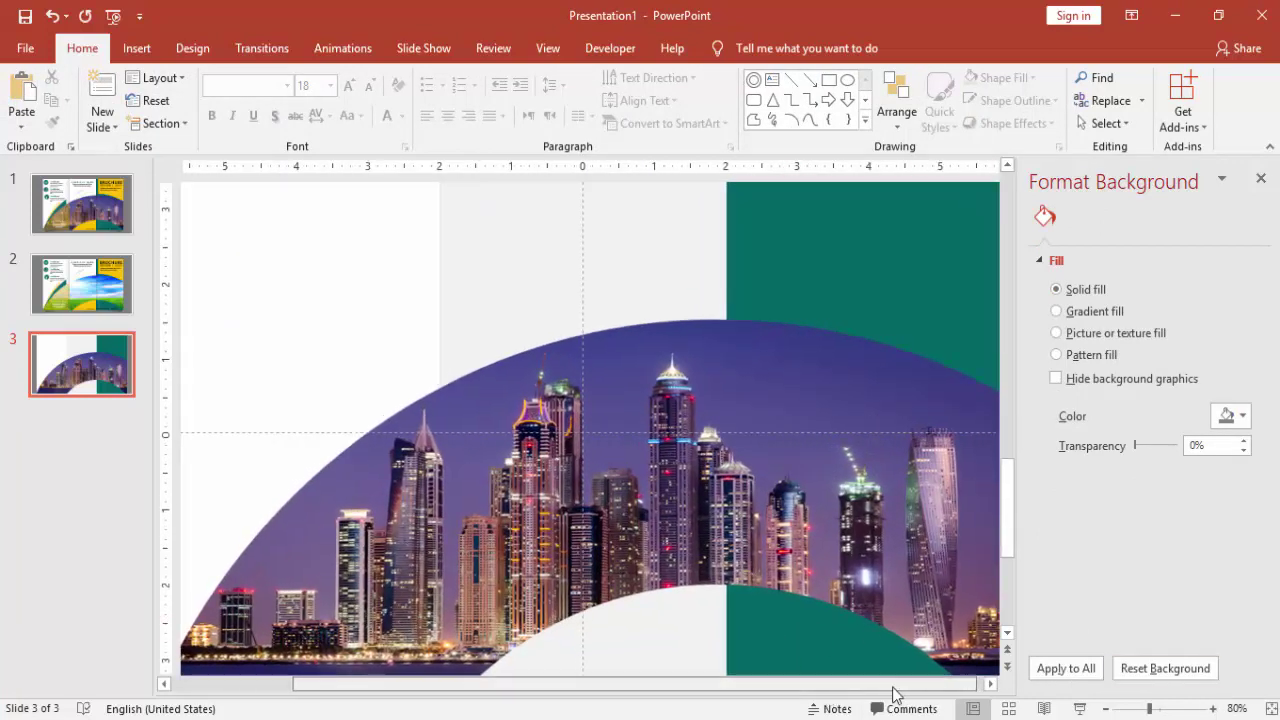
scroll(920, 555, up, 1)
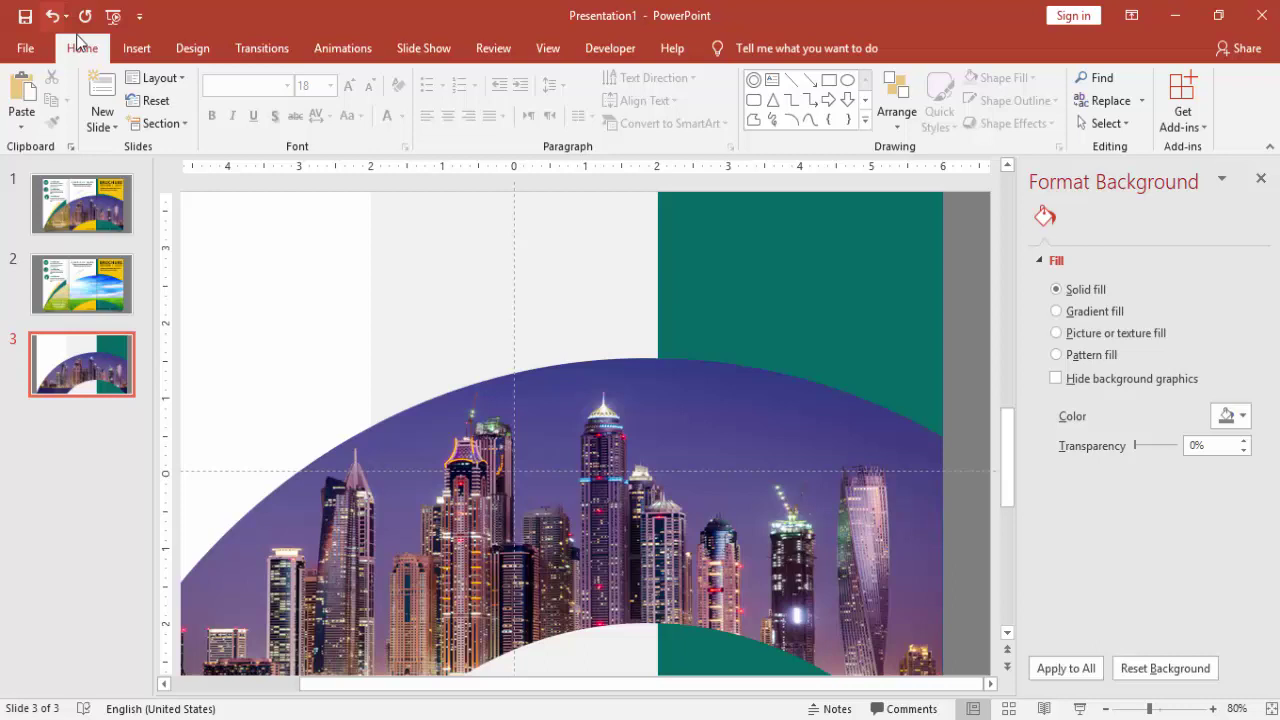
Draw a blue freeform shape with a slanted lower edge over the teal panel's top.
click(137, 48)
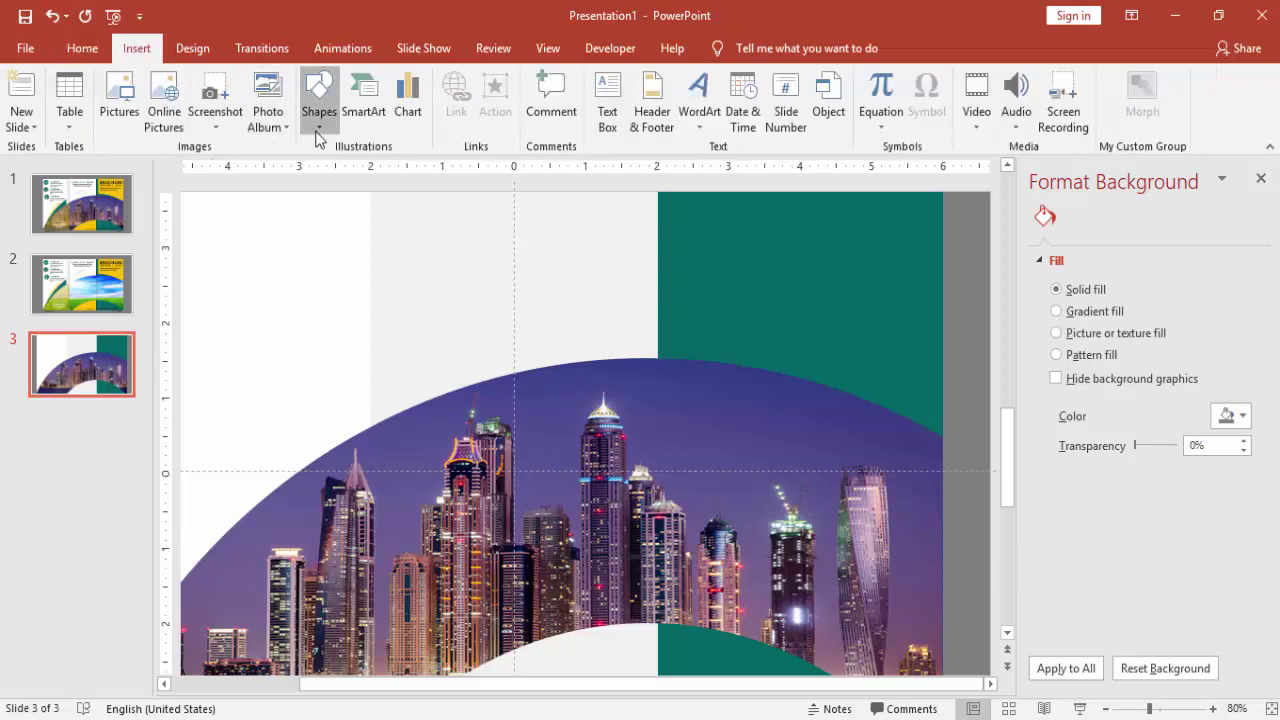
click(319, 125)
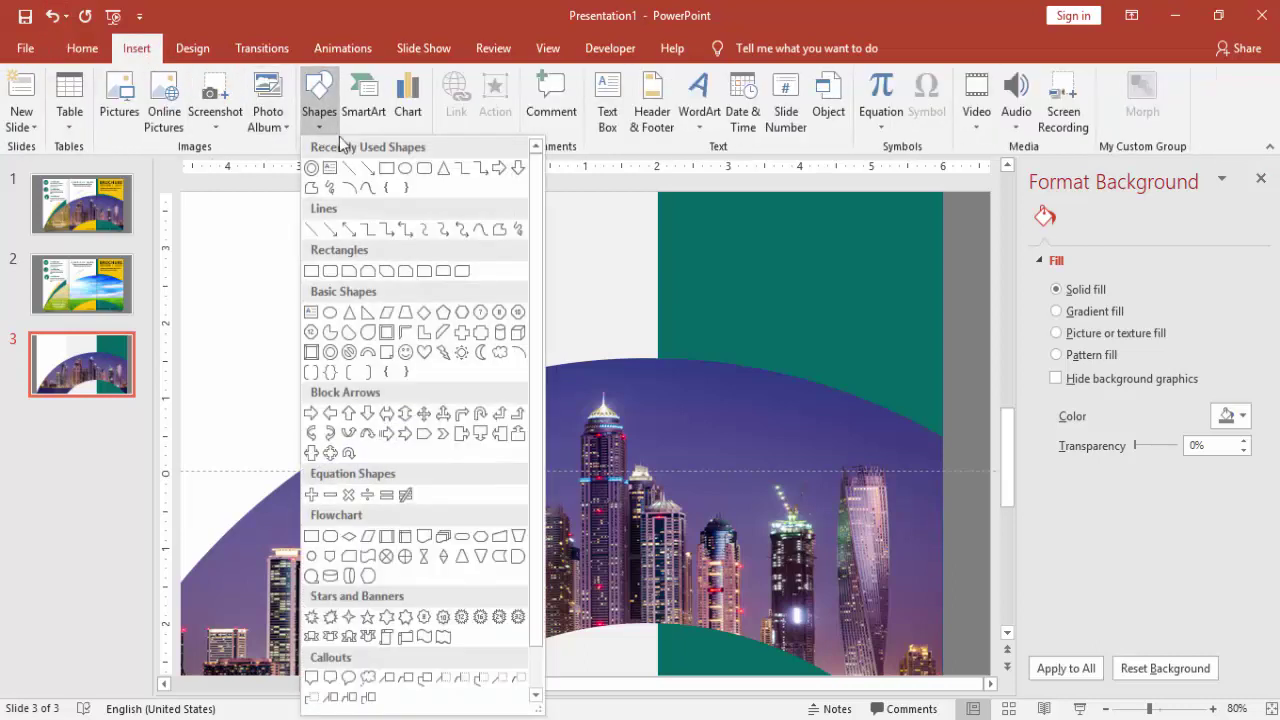
click(500, 230)
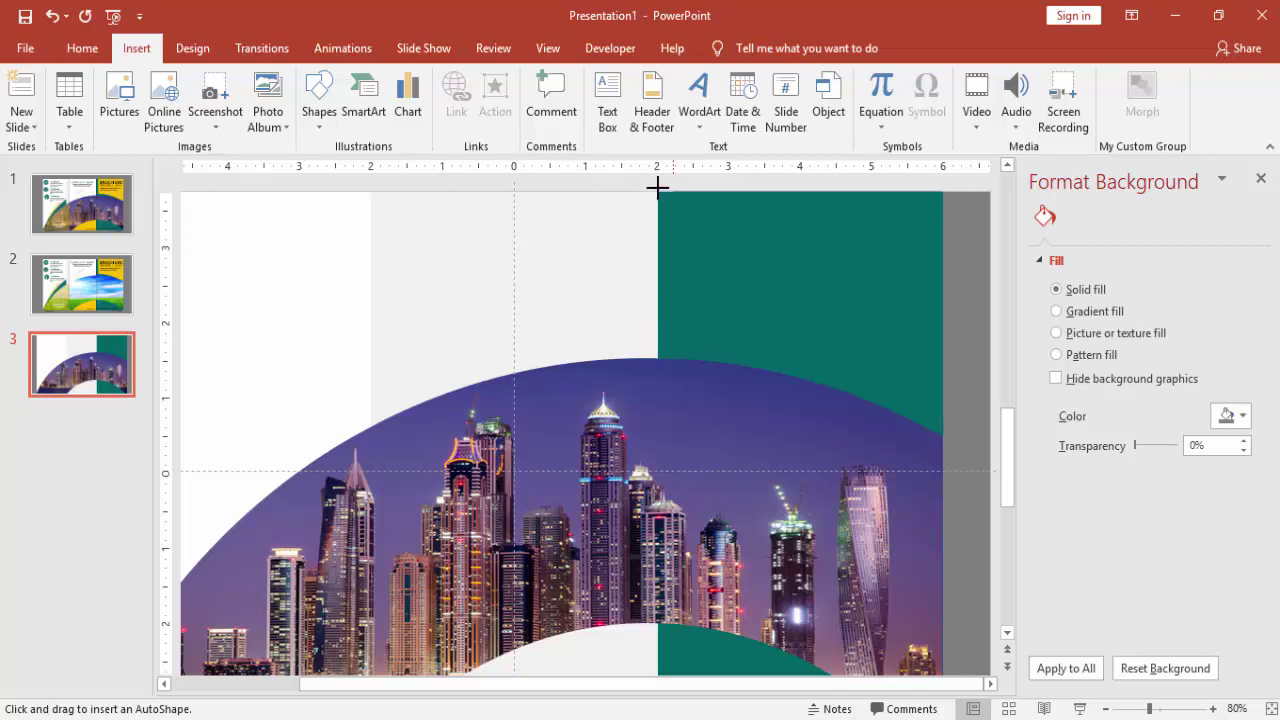
mouse_move(657, 192)
mouse_down()
mouse_move(671, 192)
mouse_move(658, 191)
mouse_up()
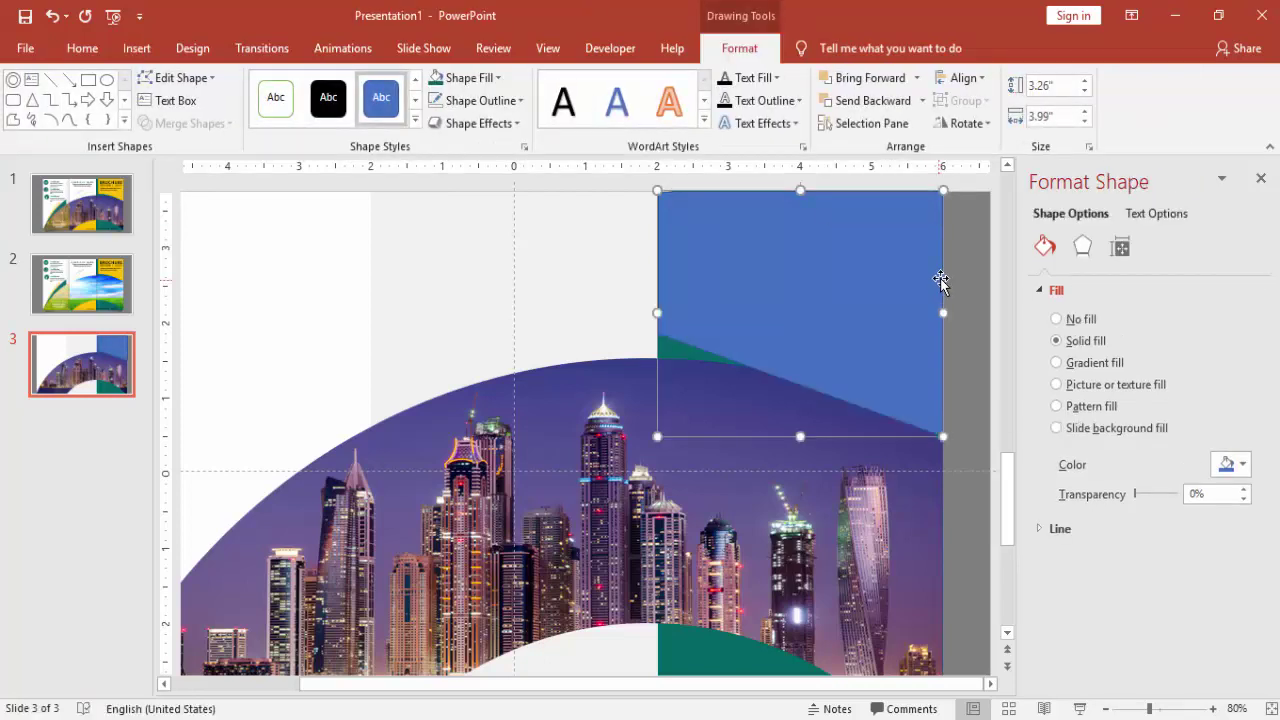
Remove the outline from the top-right rectangle.
click(964, 268)
double_click(897, 263)
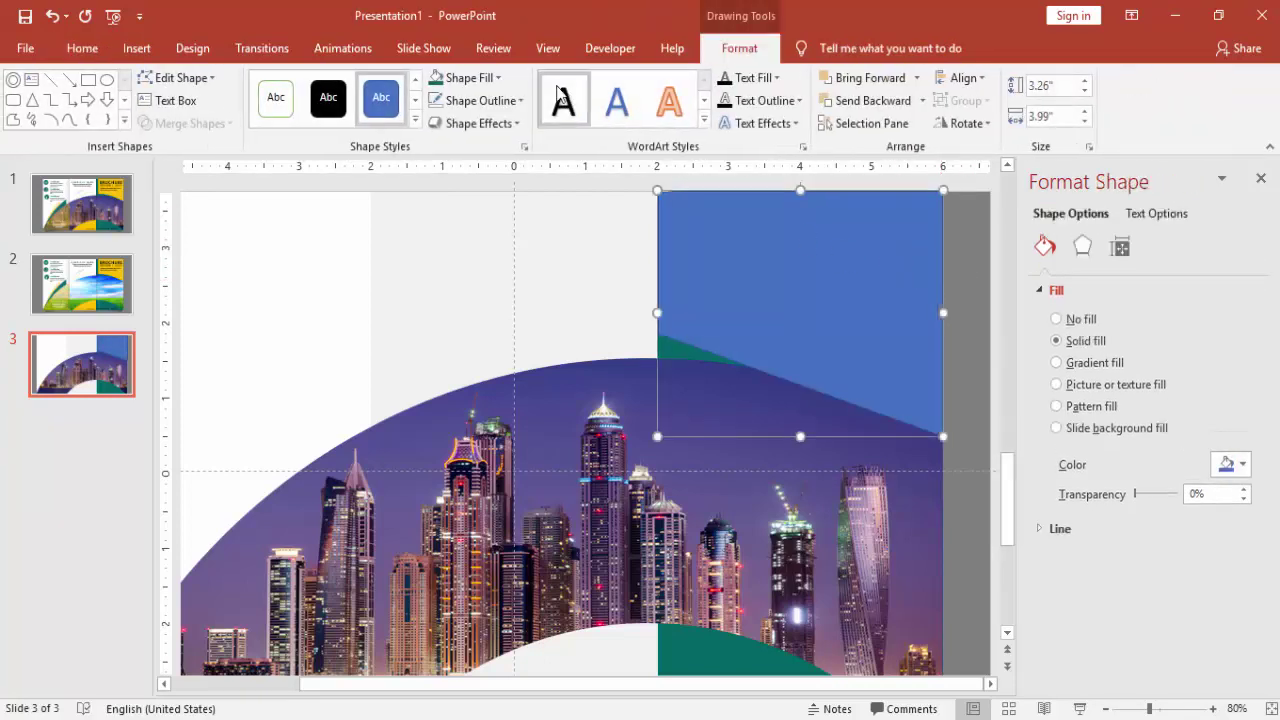
click(485, 101)
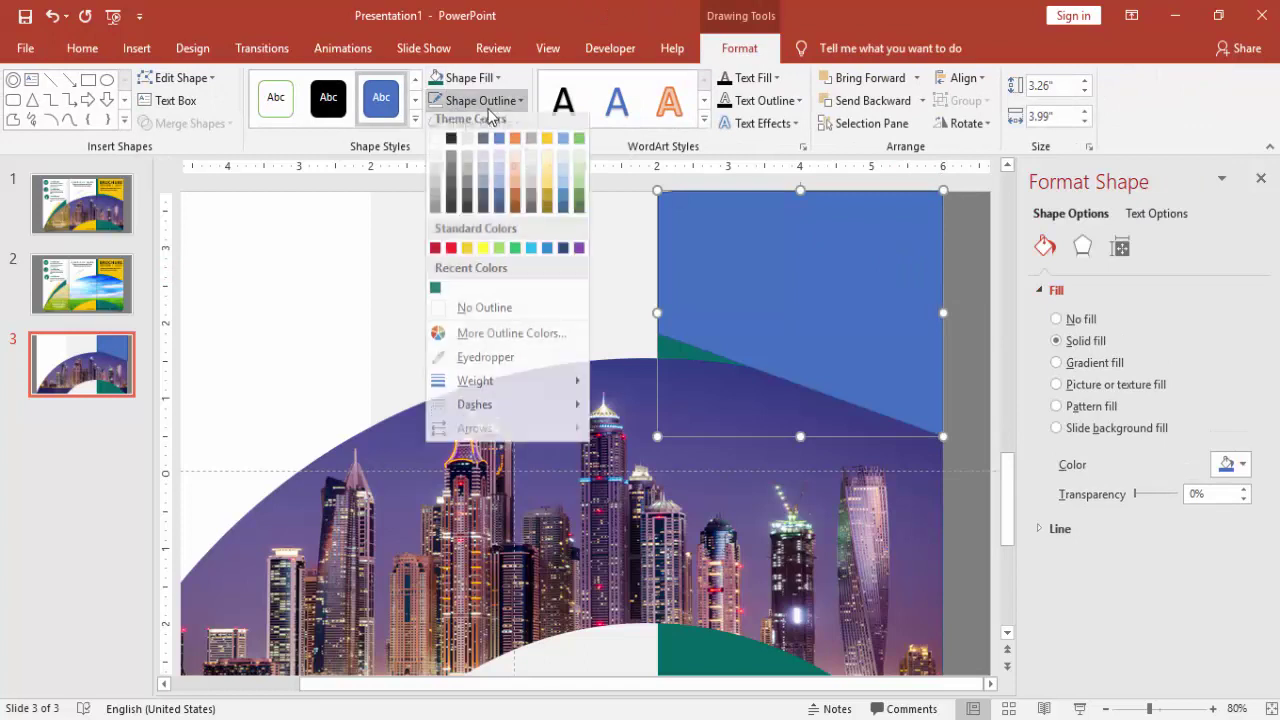
click(499, 314)
Edit the rectangle's points so its lower edge curves along the teal arc's top.
right_click(696, 271)
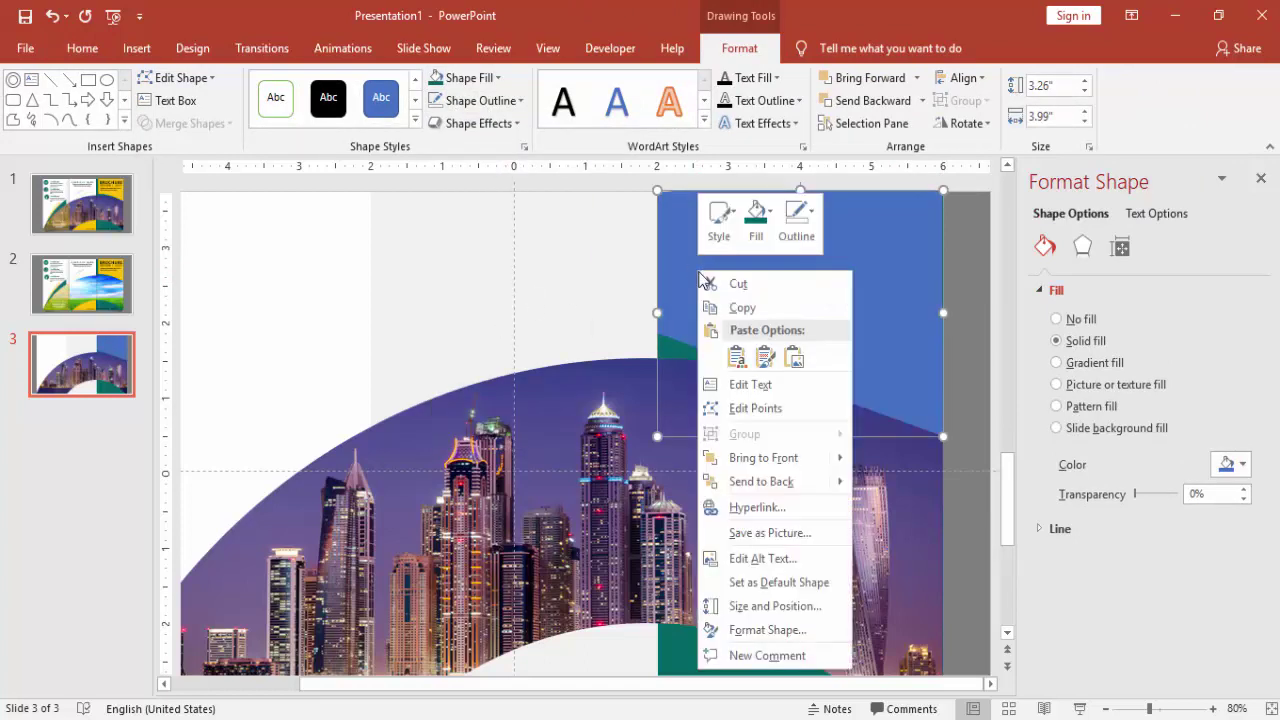
click(760, 408)
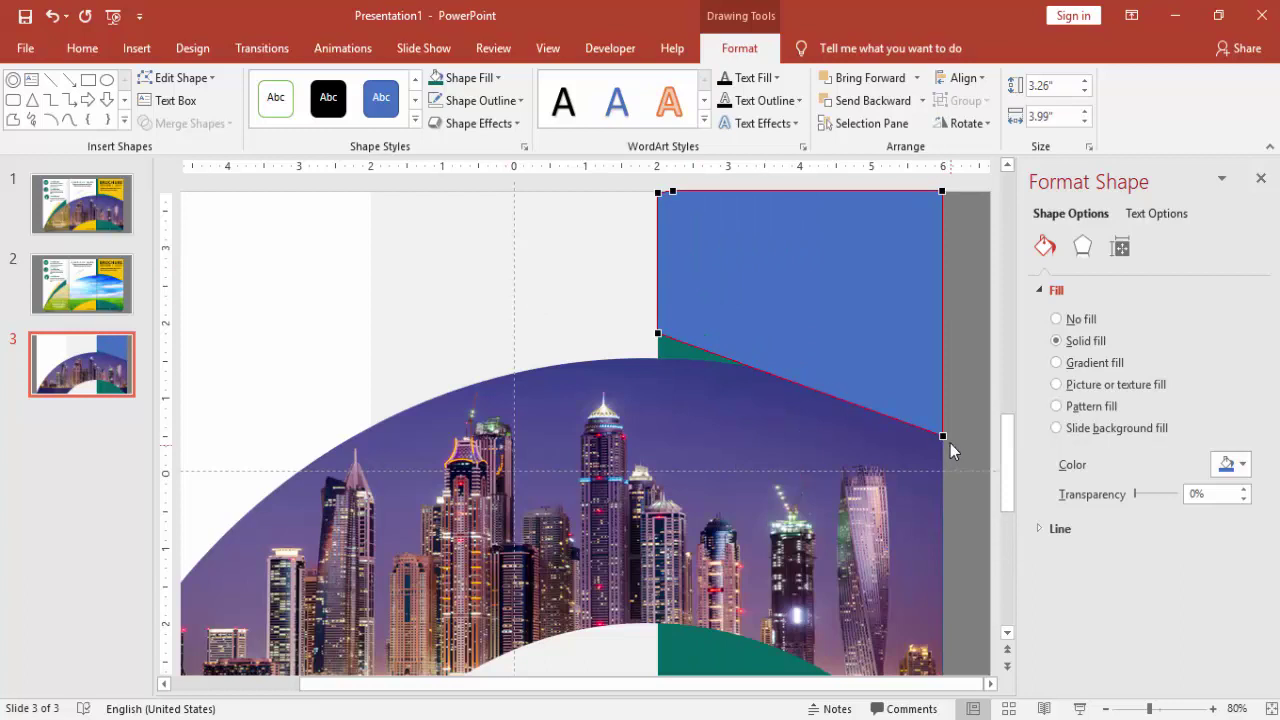
click(943, 437)
drag(848, 403, 840, 364)
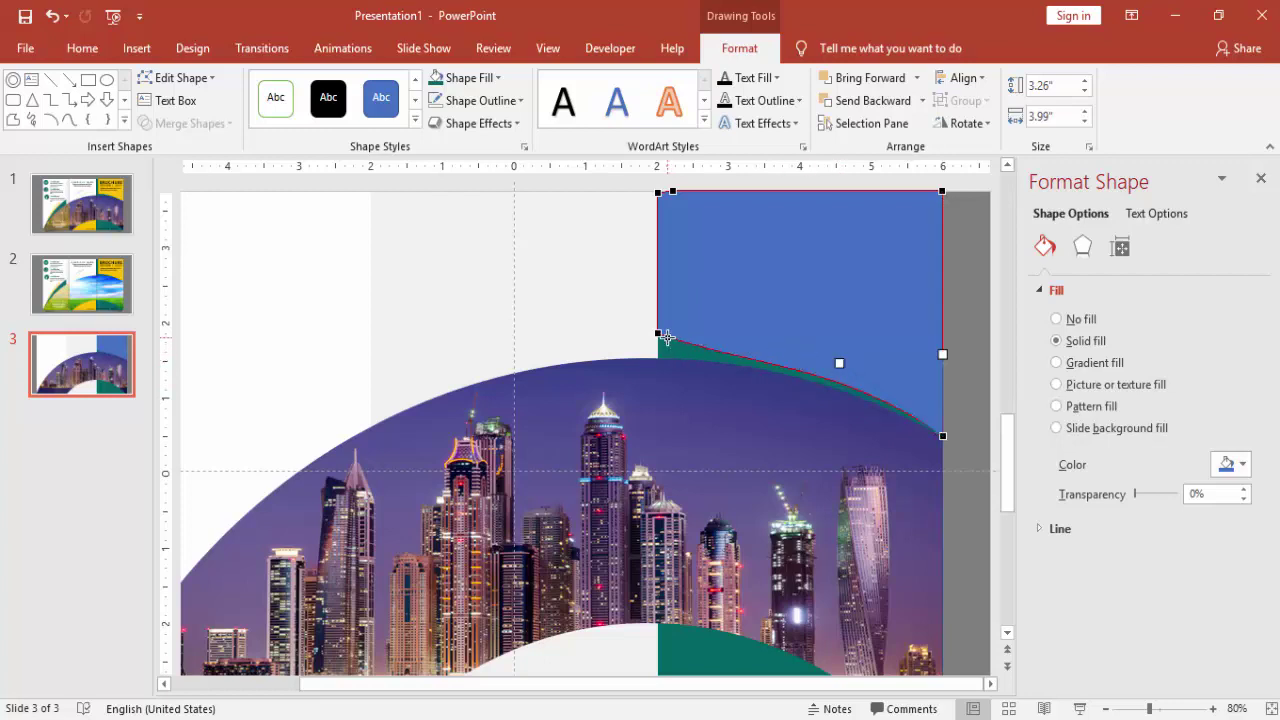
click(658, 333)
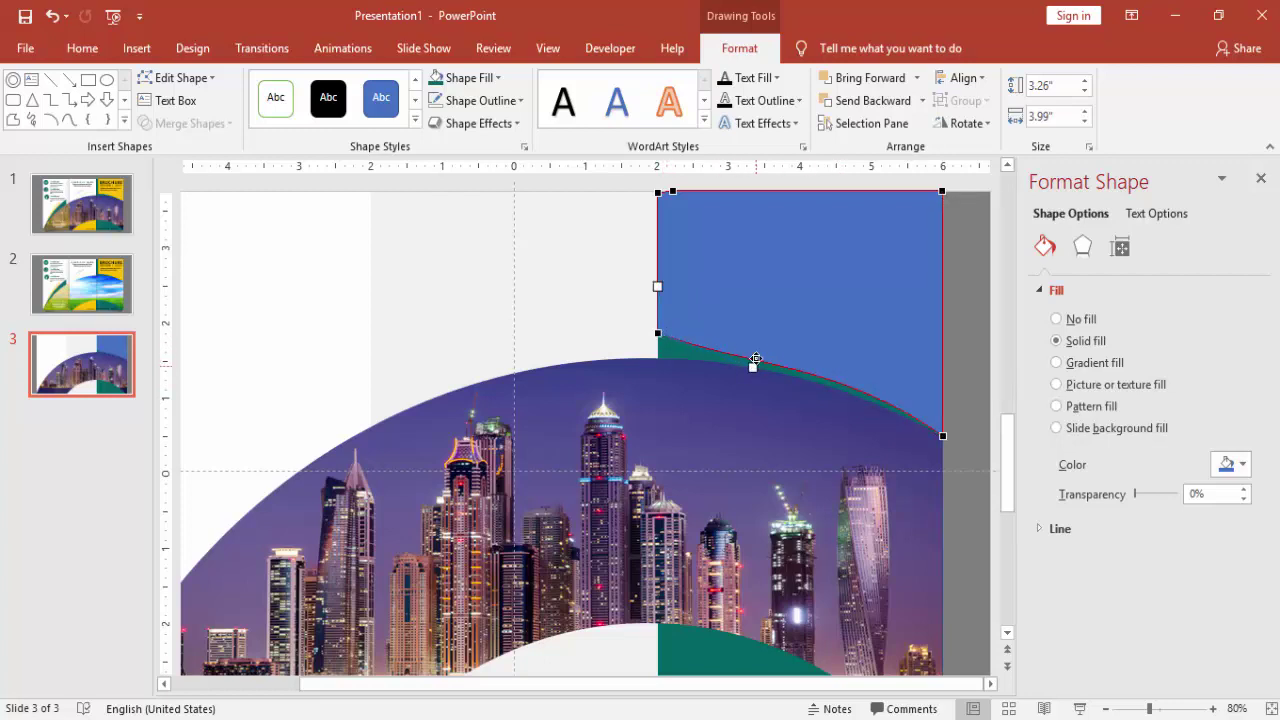
drag(756, 358, 756, 341)
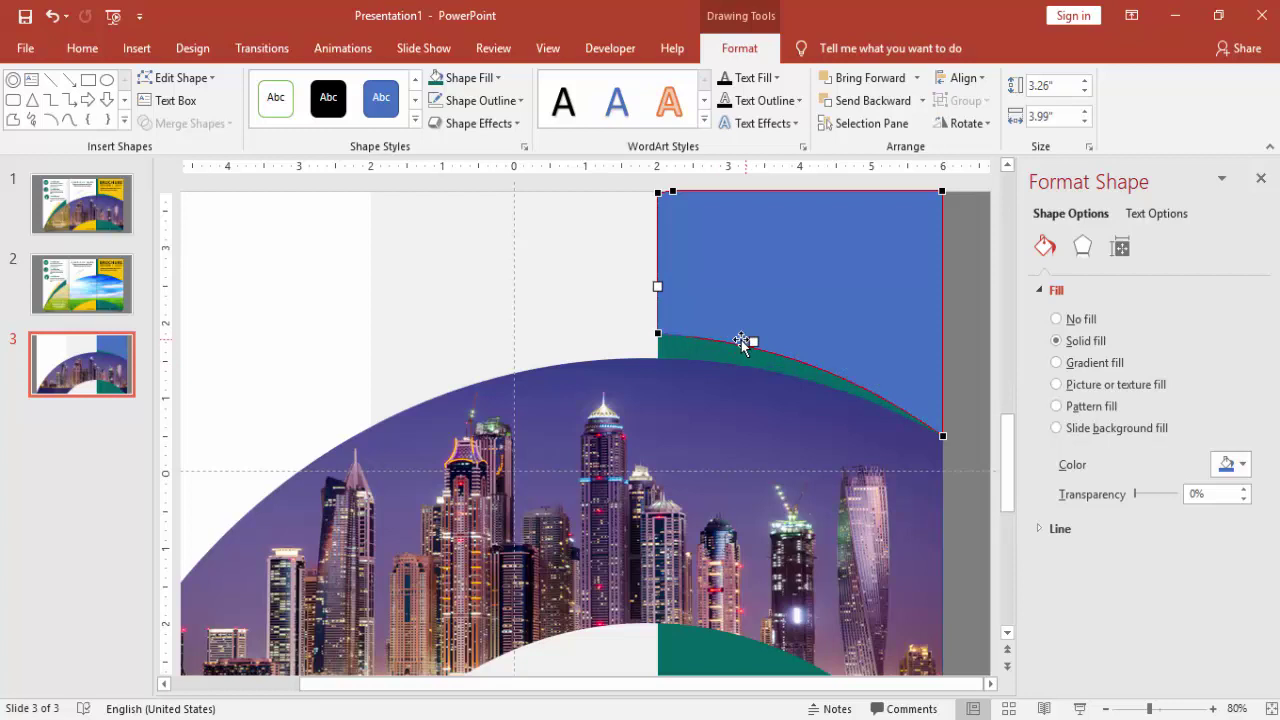
click(962, 327)
Fill the top-right rectangle with gold instead of blue.
click(802, 281)
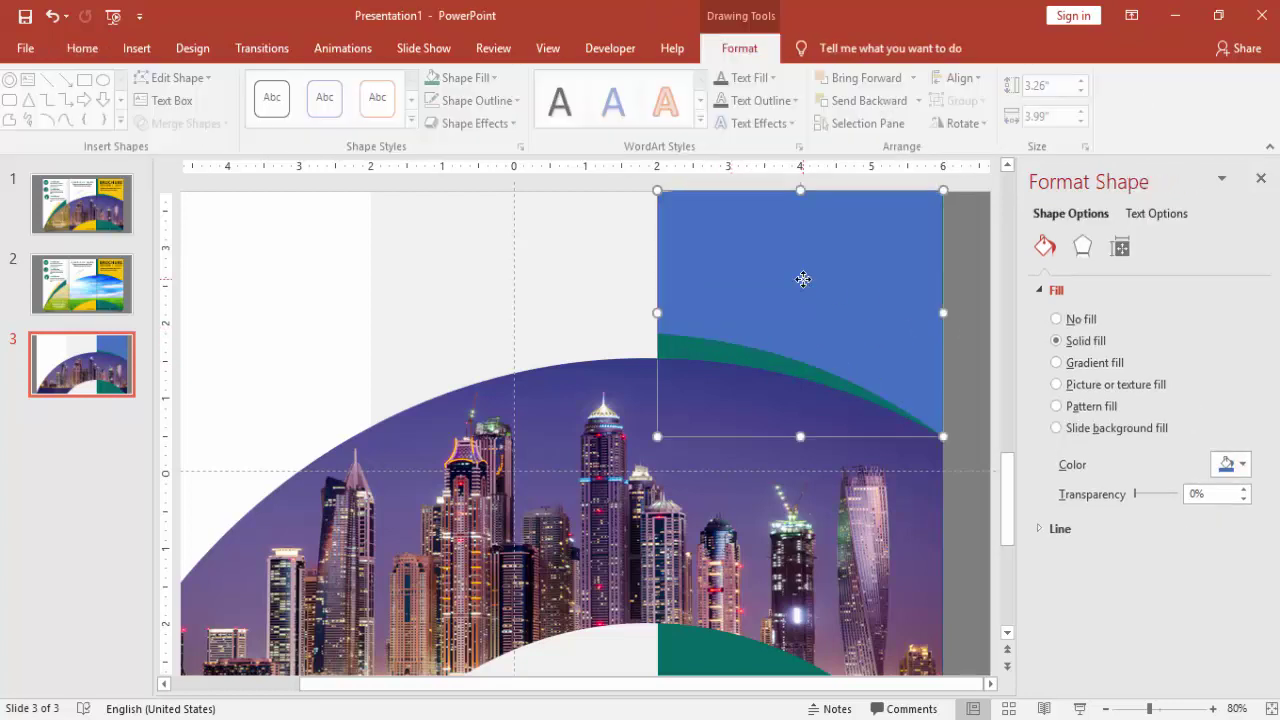
click(487, 78)
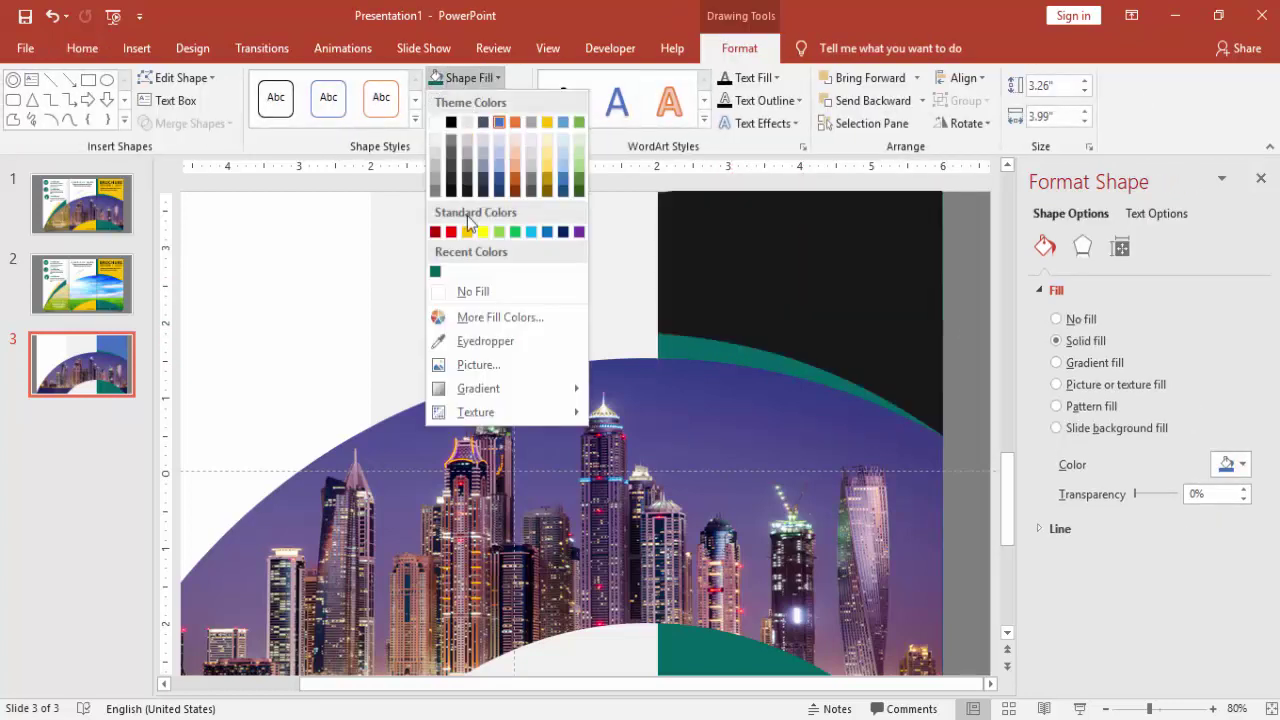
click(467, 233)
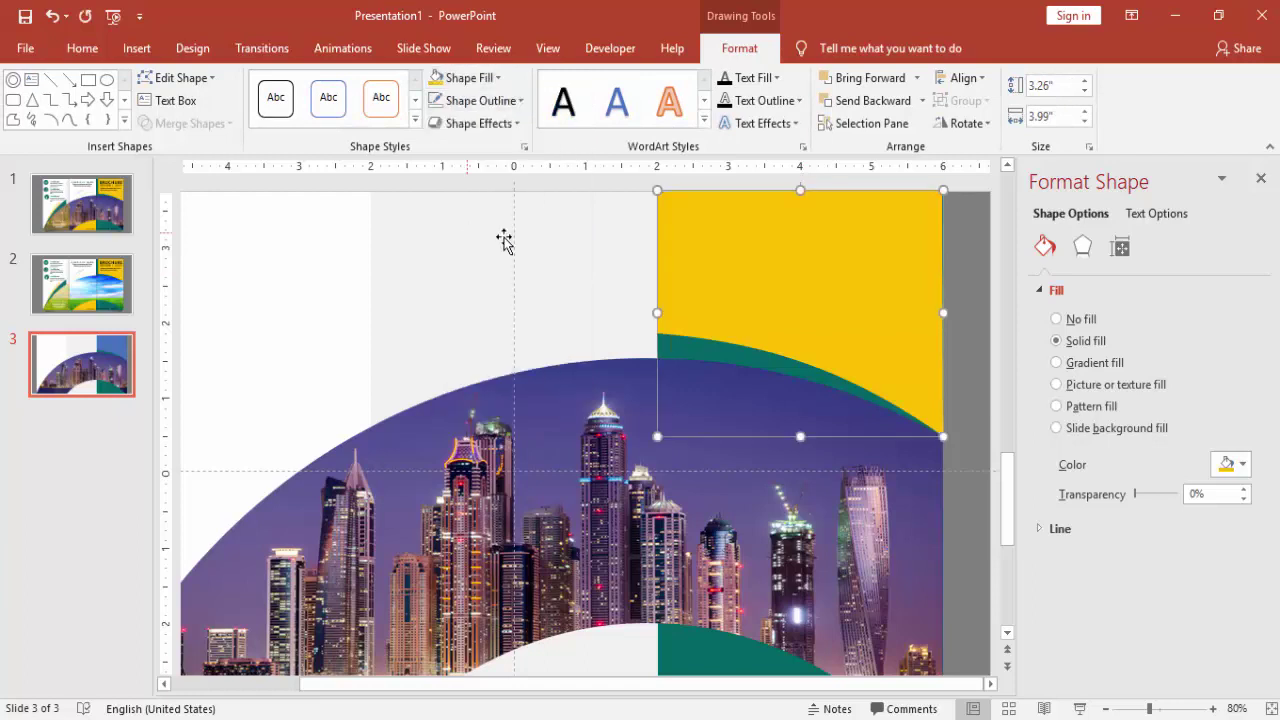
click(959, 328)
Zoom out to 60% to view the whole slide.
drag(1007, 447, 1007, 487)
click(1106, 708)
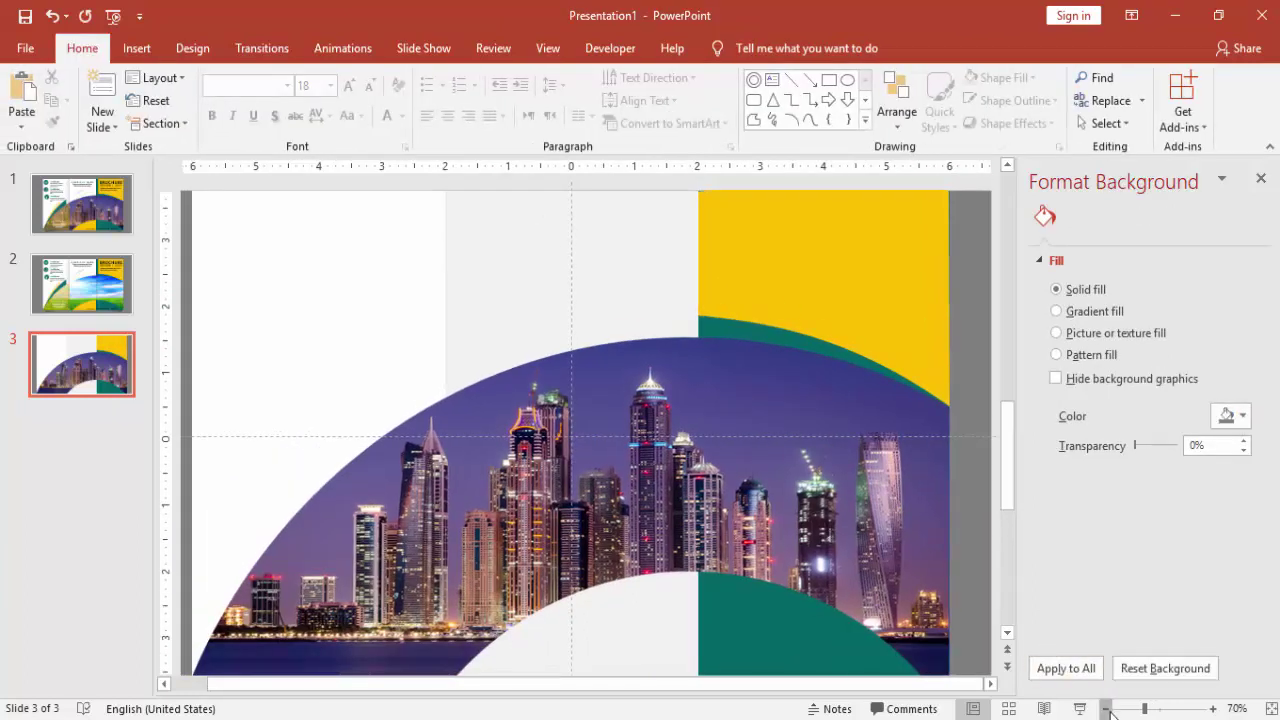
click(1106, 708)
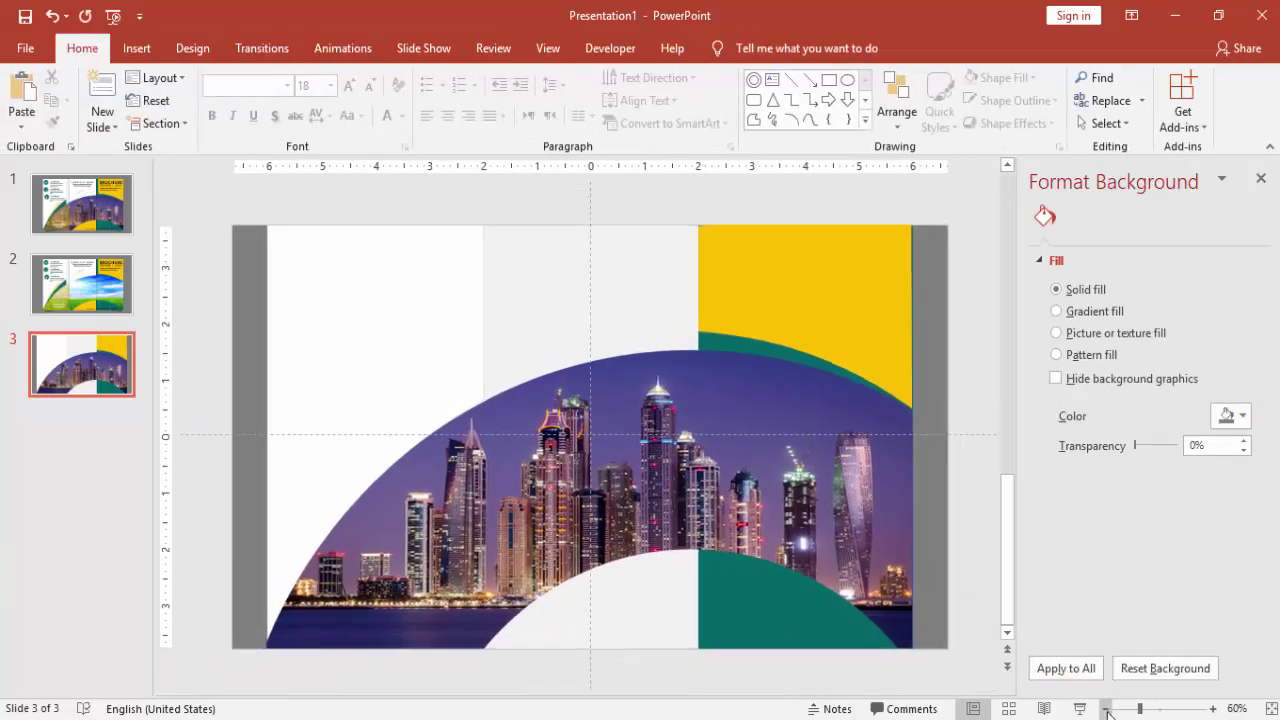
click(134, 48)
Draw a rectangle over the lower centre of the slide with no outline.
click(316, 128)
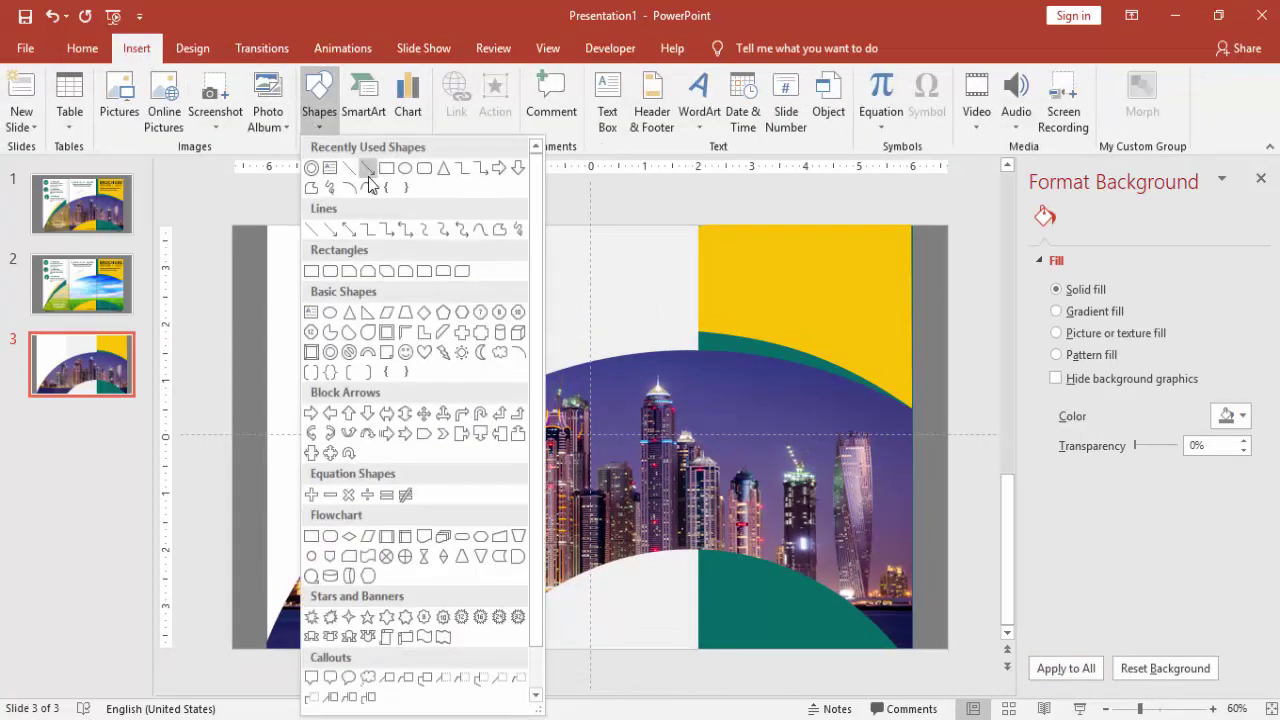
click(388, 172)
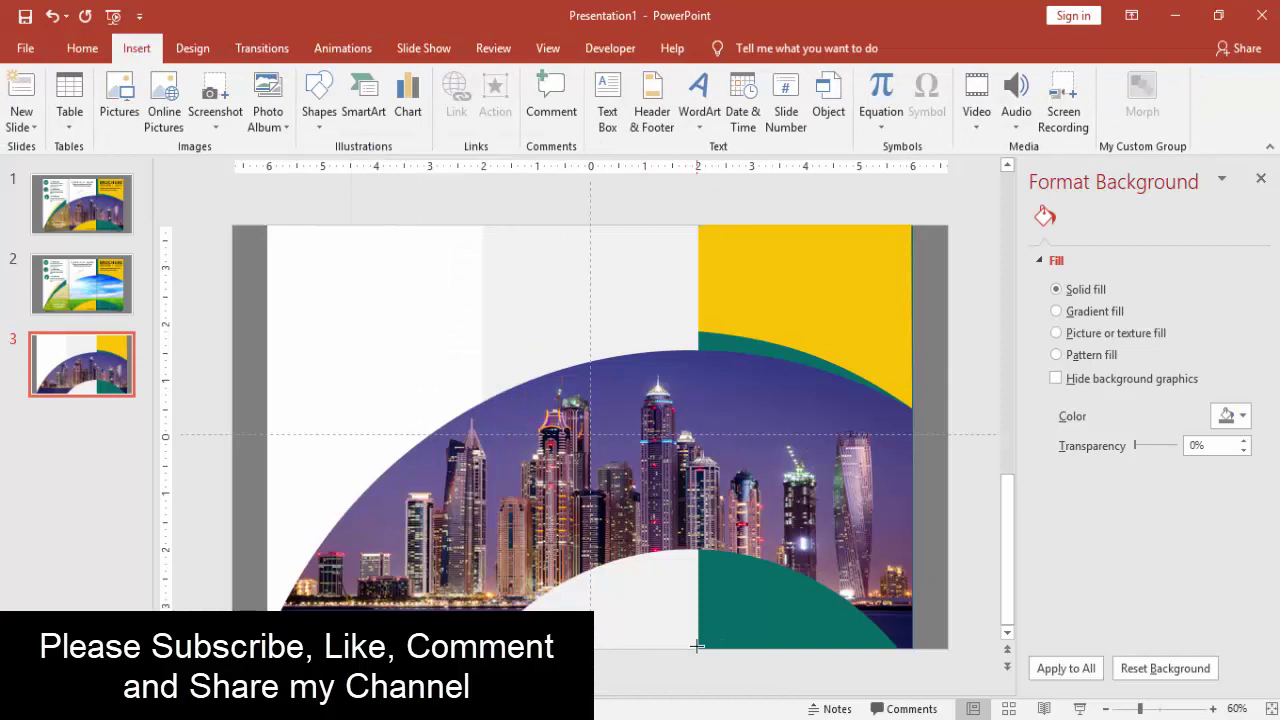
drag(698, 648, 485, 465)
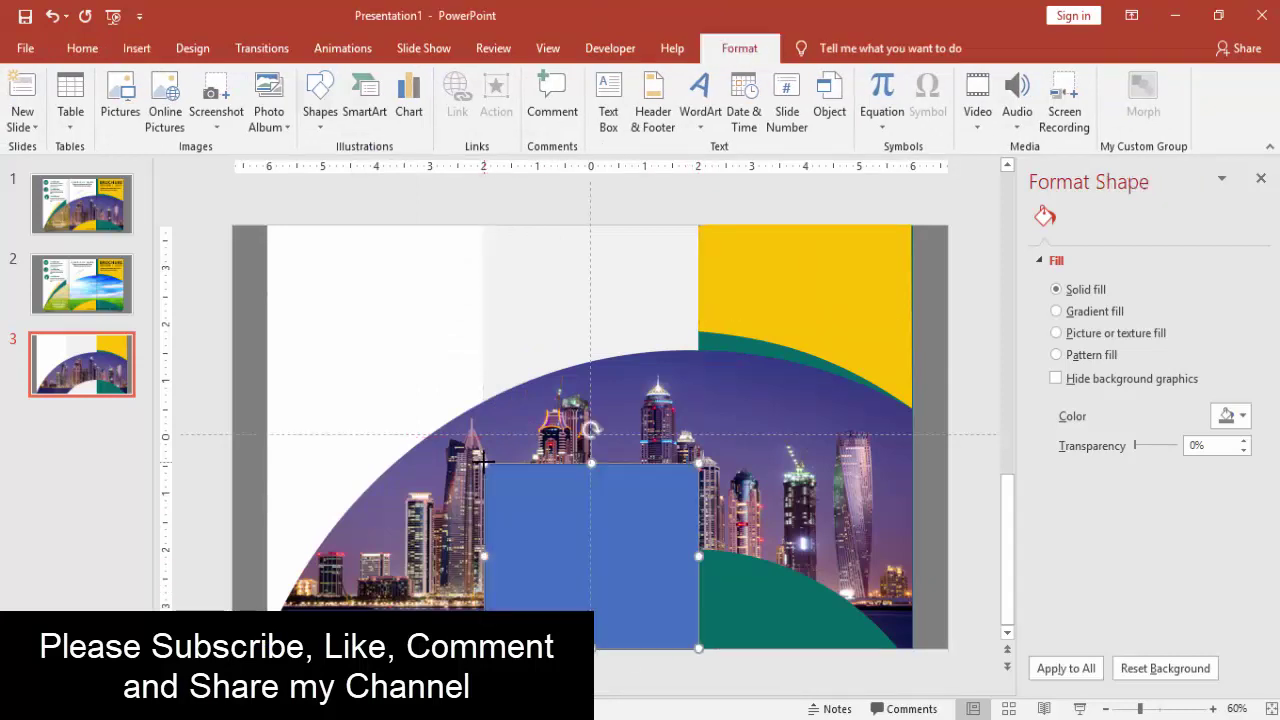
click(478, 100)
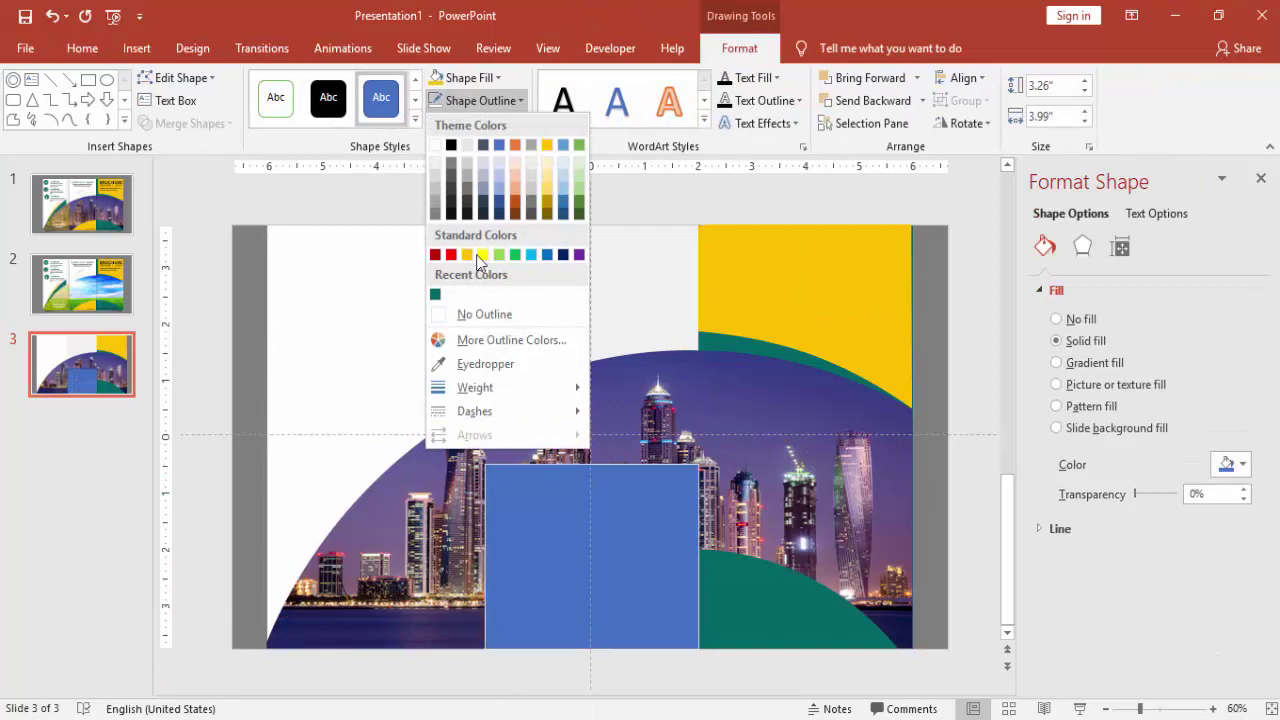
click(485, 314)
Fill the new rectangle yellow and send it backward behind the skyline image.
click(424, 48)
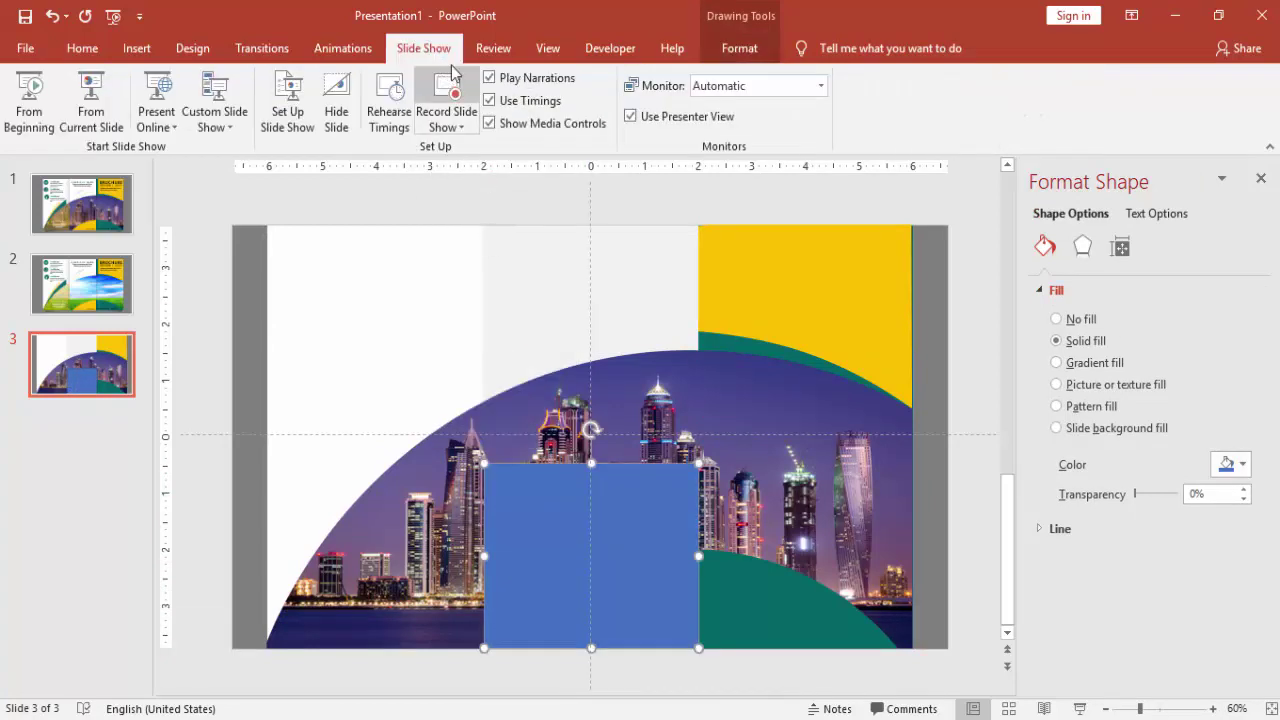
click(714, 48)
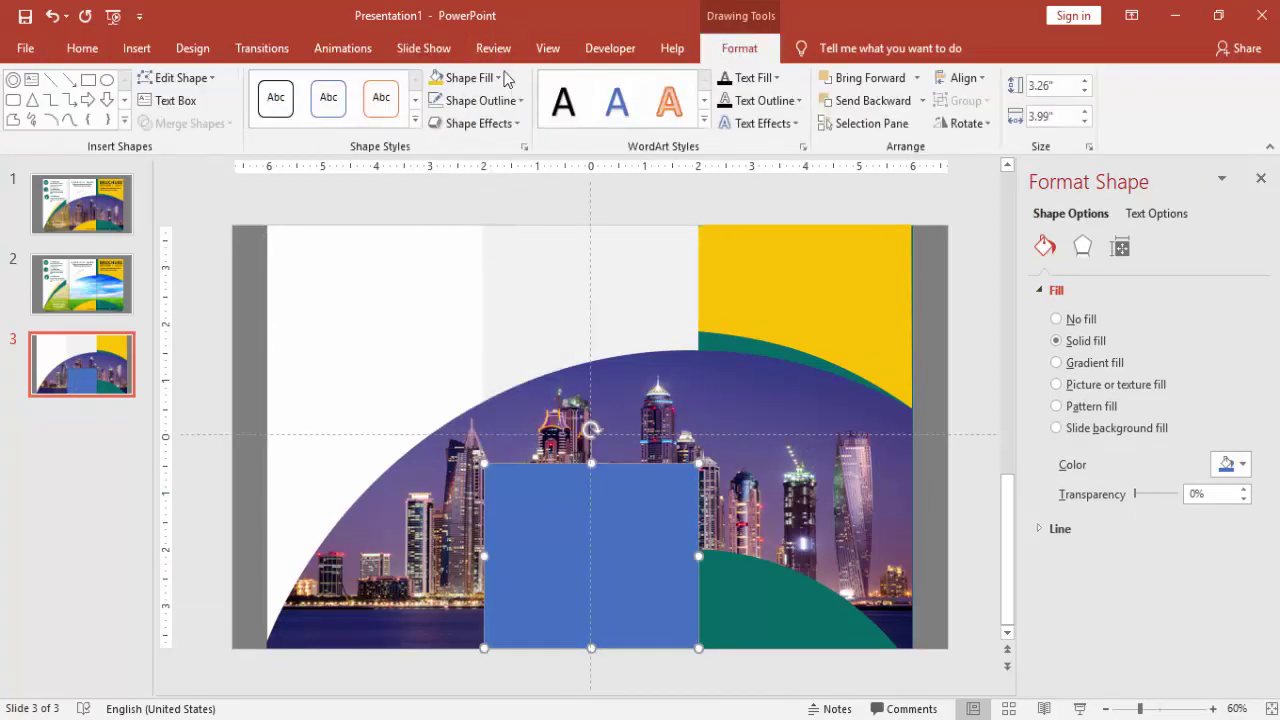
click(450, 78)
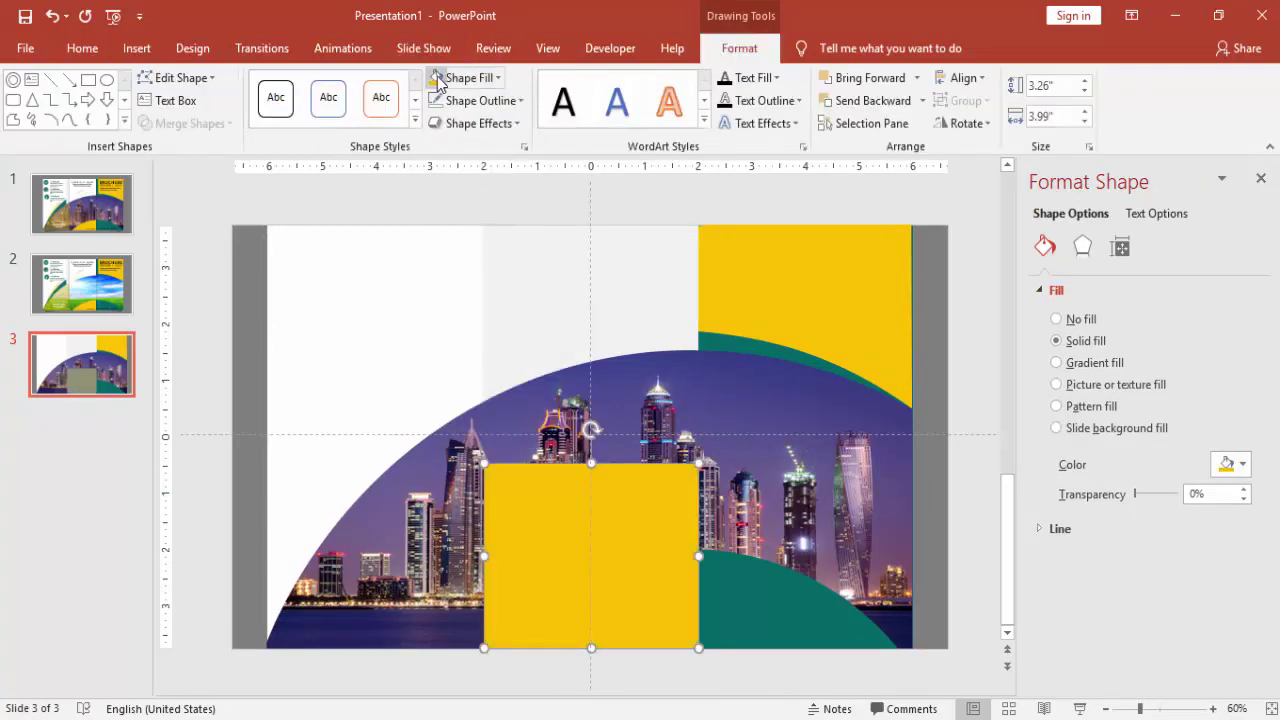
click(871, 101)
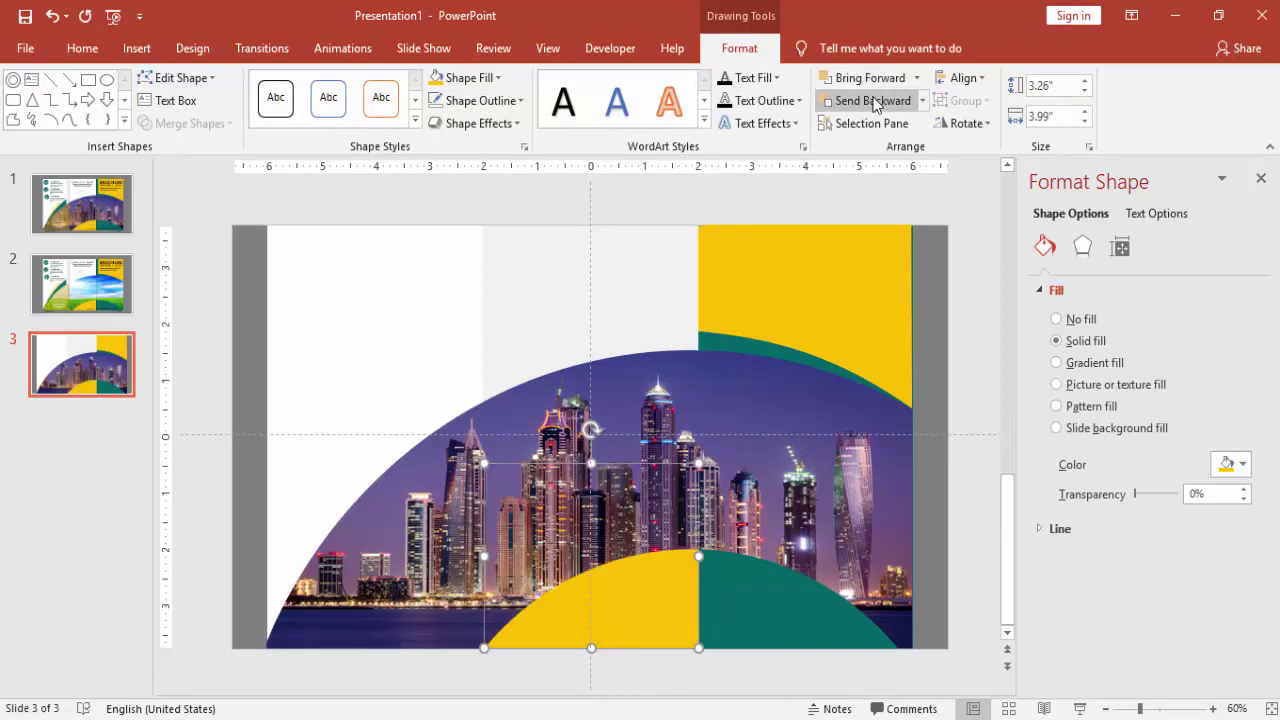
click(953, 217)
click(910, 238)
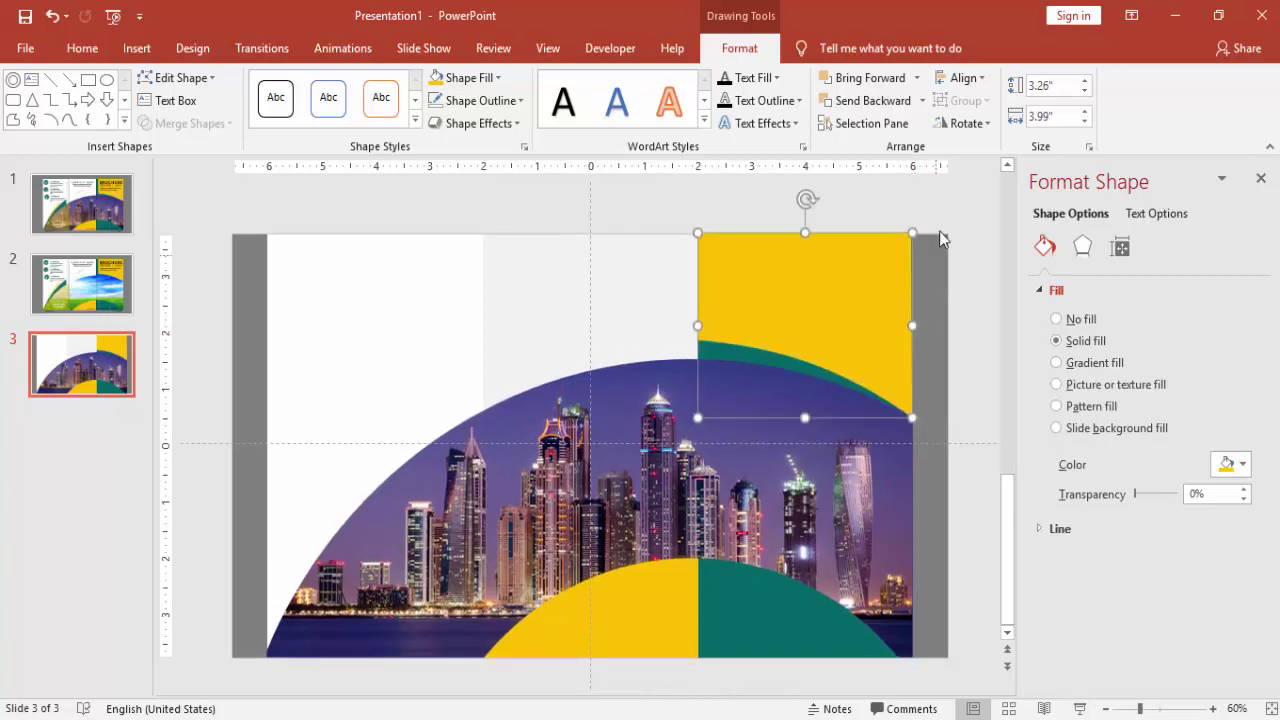
click(941, 196)
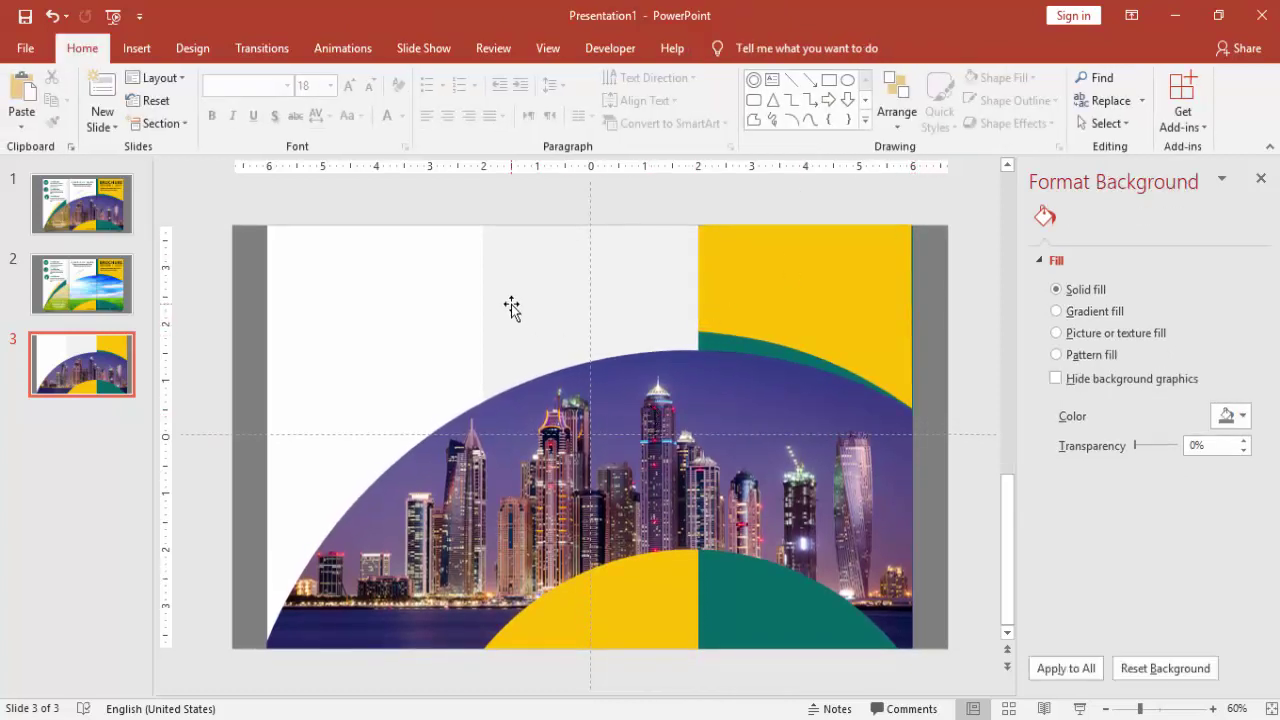
Drag the white left-panel rectangle right toward the centre of the slide.
click(393, 285)
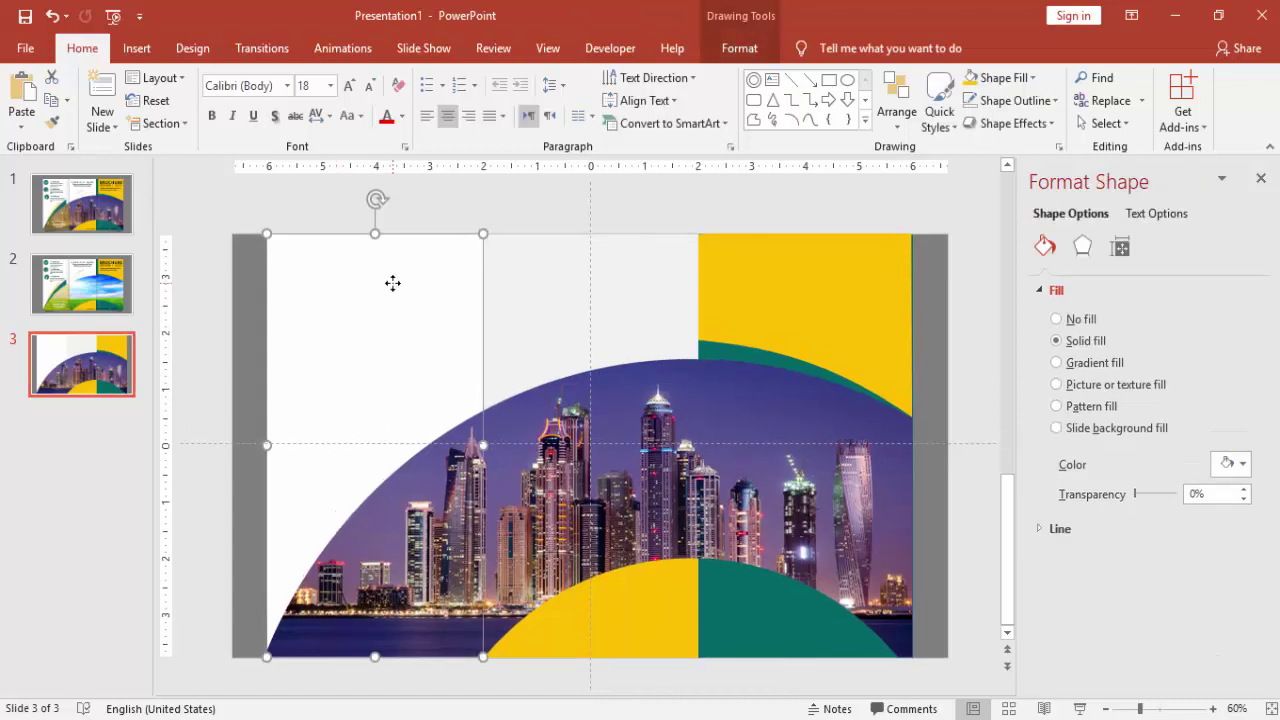
drag(393, 283, 549, 280)
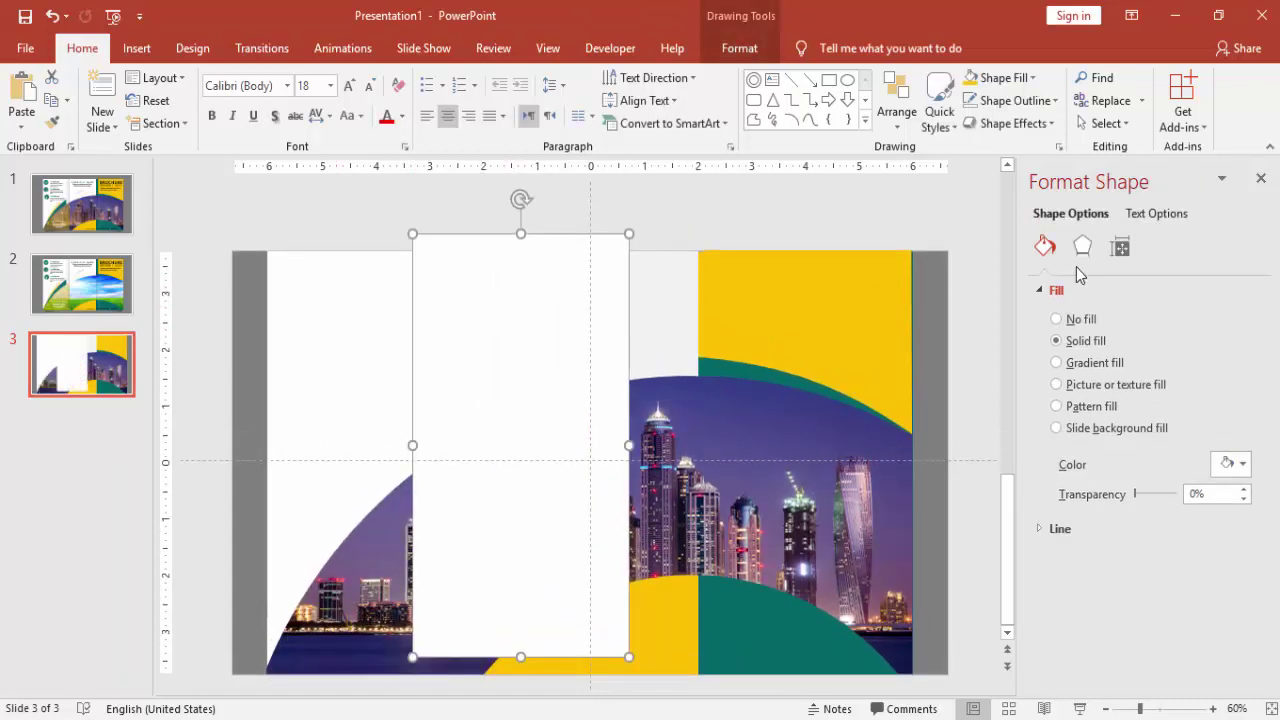
Give the white rectangle a gradient fill with a white left stop and black right stop.
click(1092, 365)
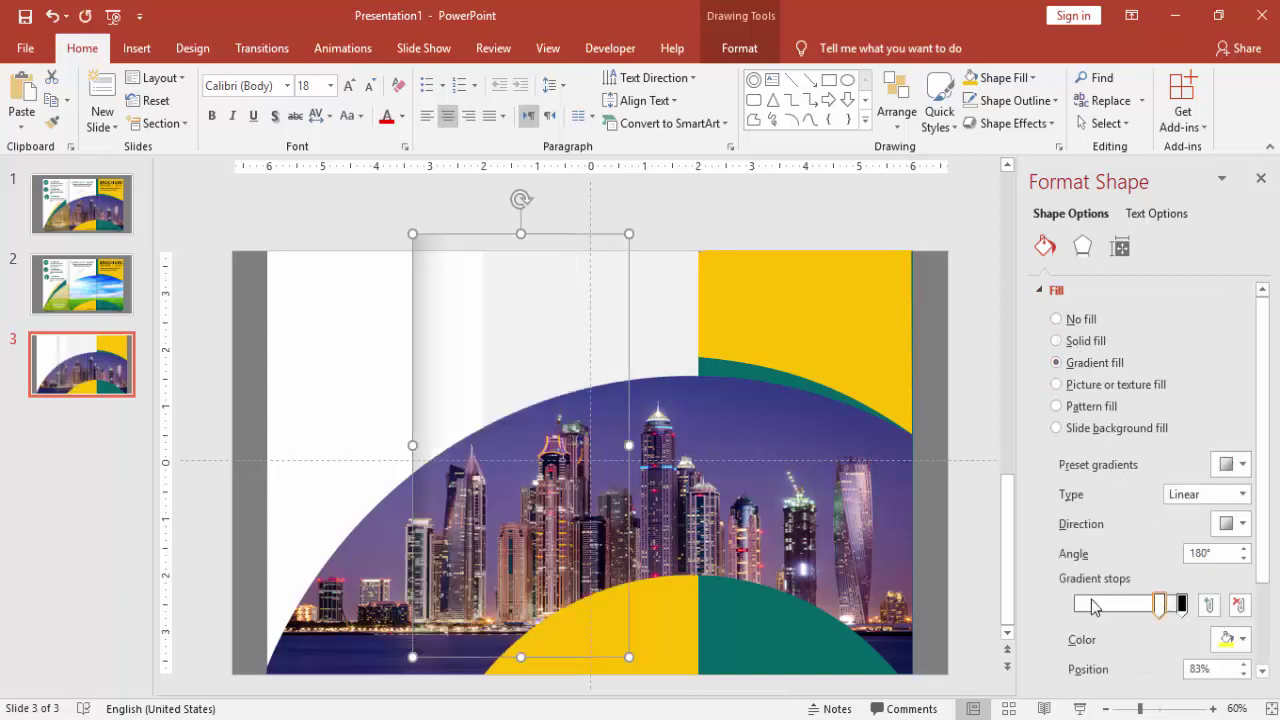
drag(1163, 604, 1075, 604)
click(1181, 604)
click(1231, 639)
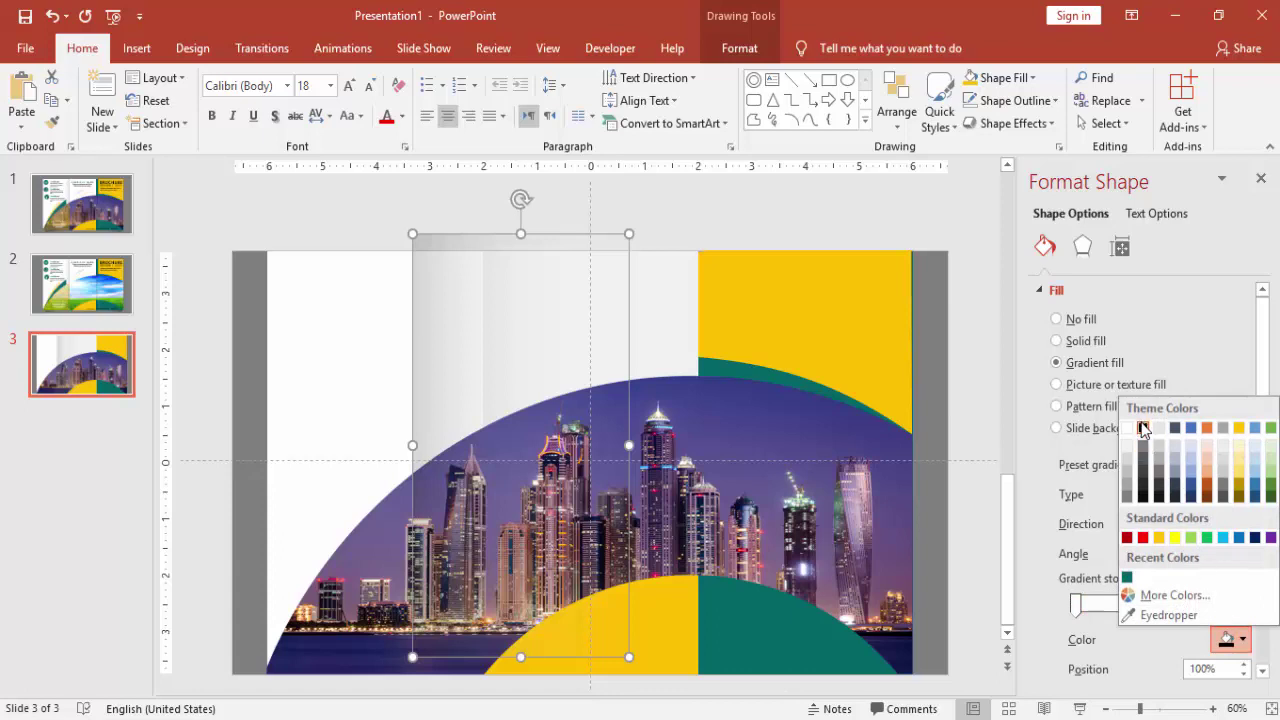
click(1144, 429)
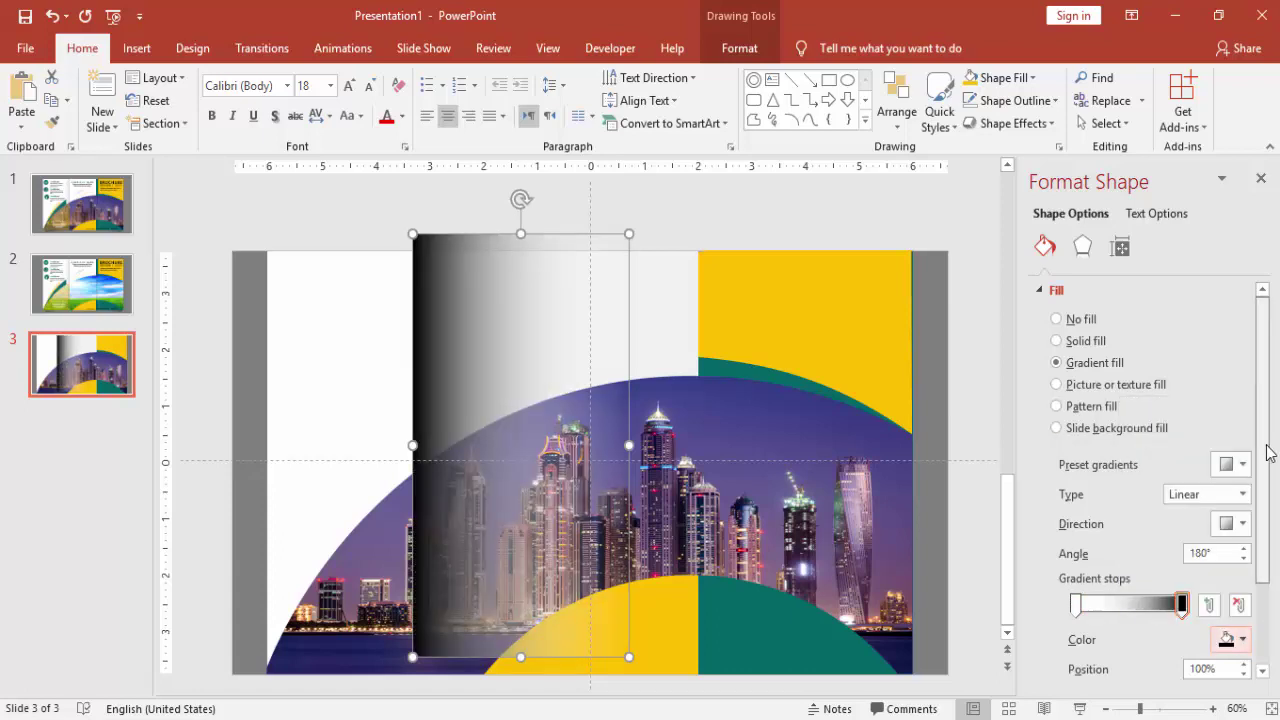
drag(1265, 443, 1262, 528)
click(1077, 490)
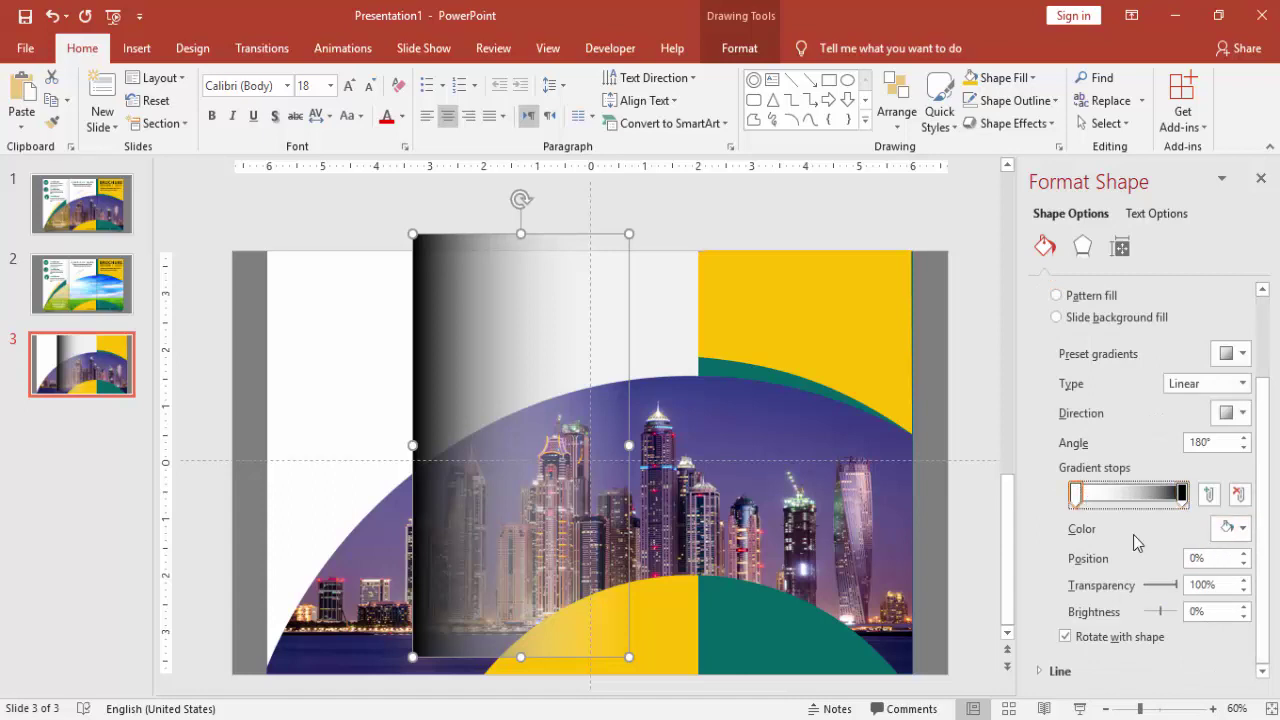
click(1243, 530)
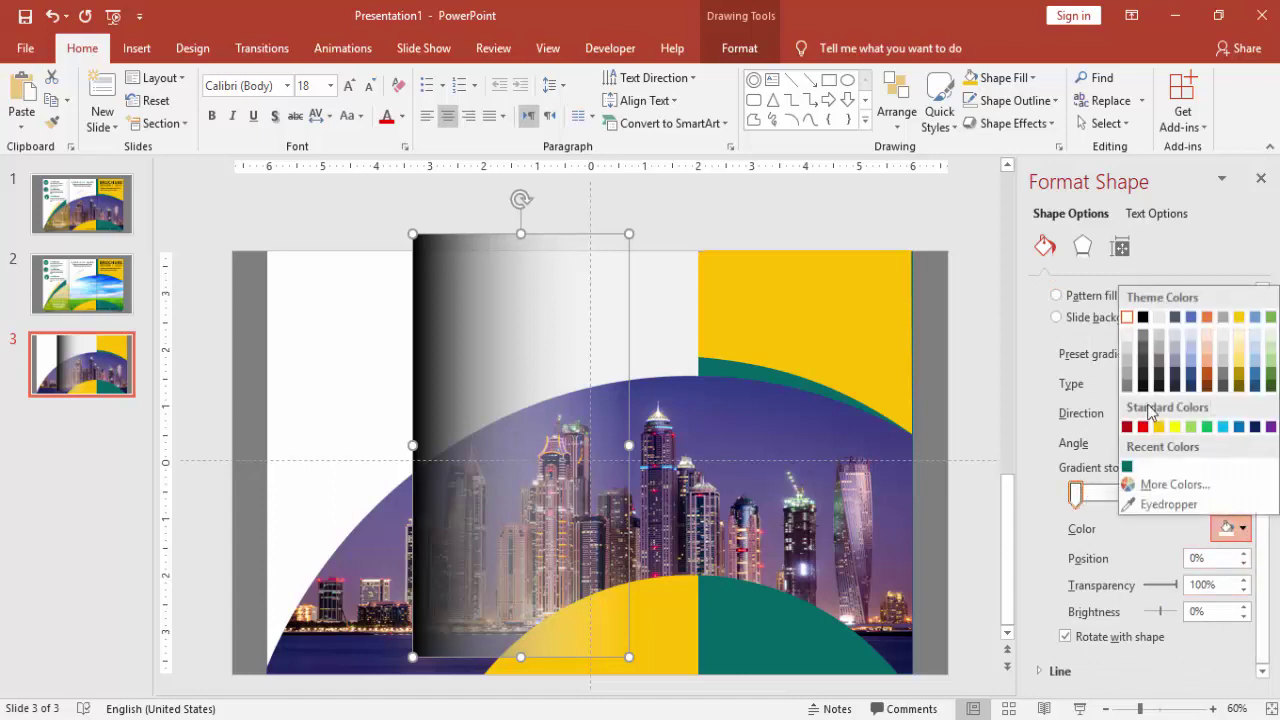
click(1130, 318)
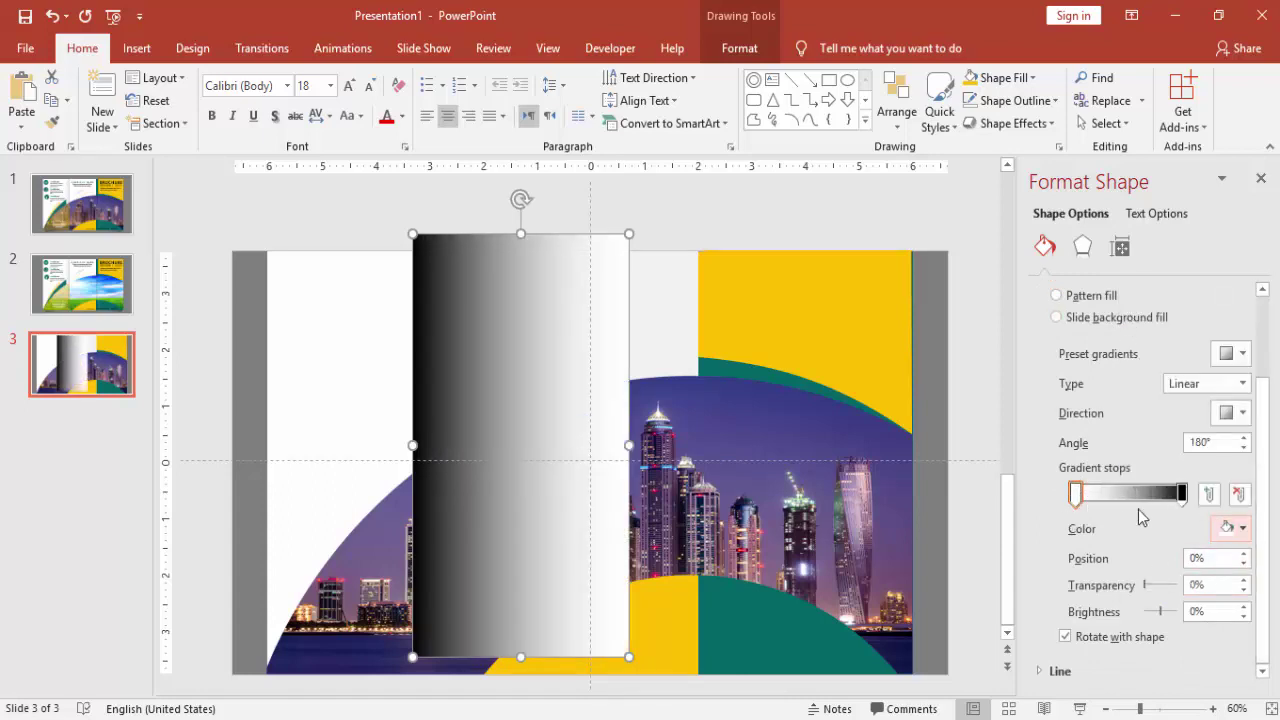
Move the white gradient stop to 100% and make it fully transparent.
click(1077, 494)
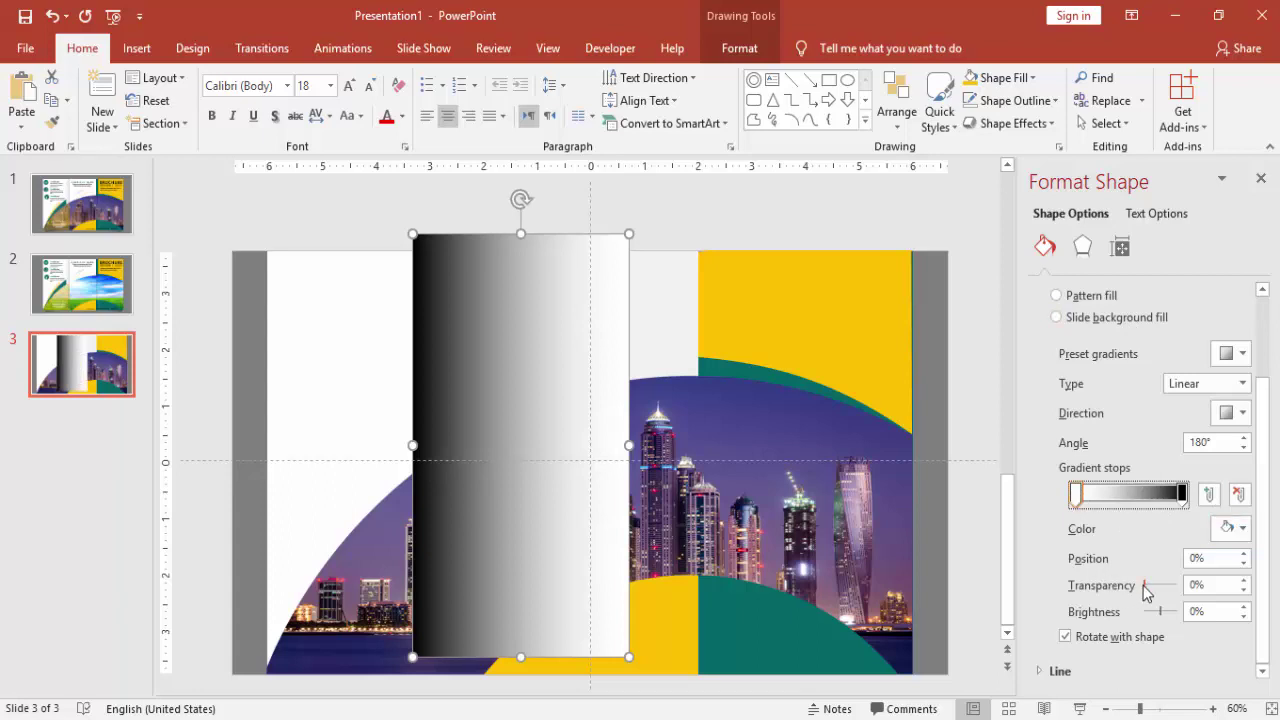
mouse_move(1077, 494)
mouse_down()
mouse_move(1140, 494)
mouse_move(1056, 495)
mouse_up()
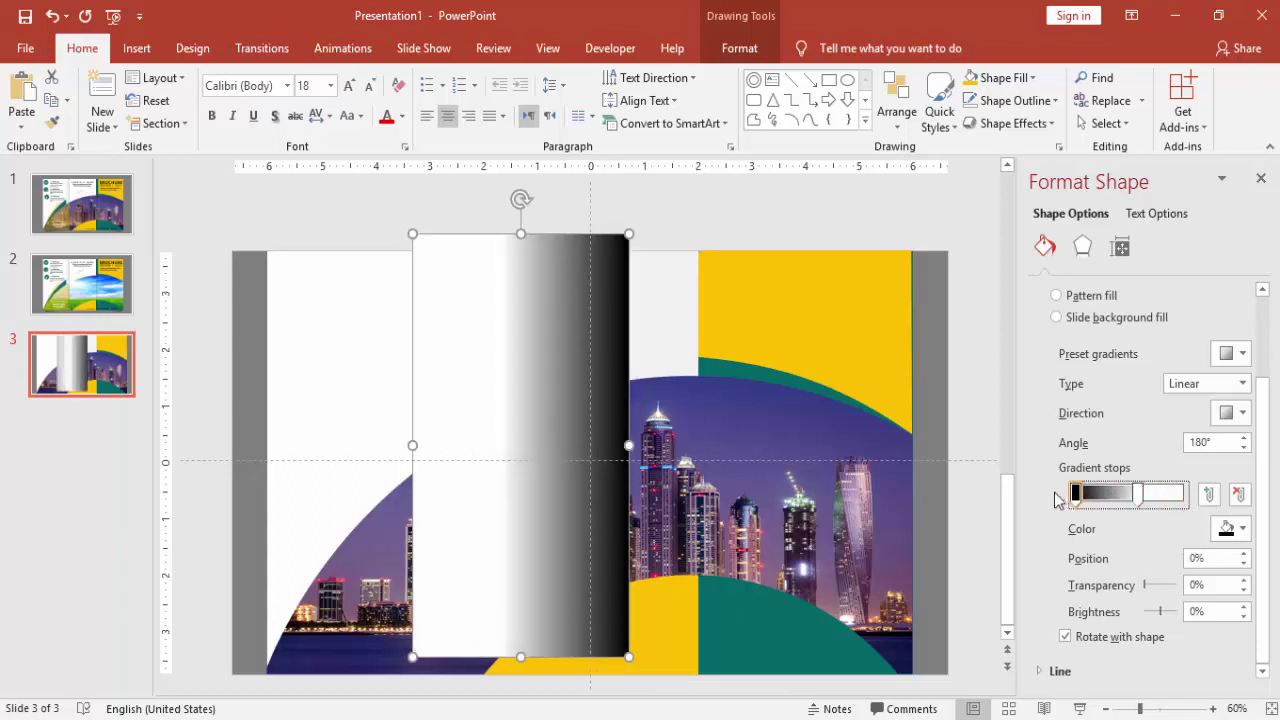
drag(1145, 498, 1198, 505)
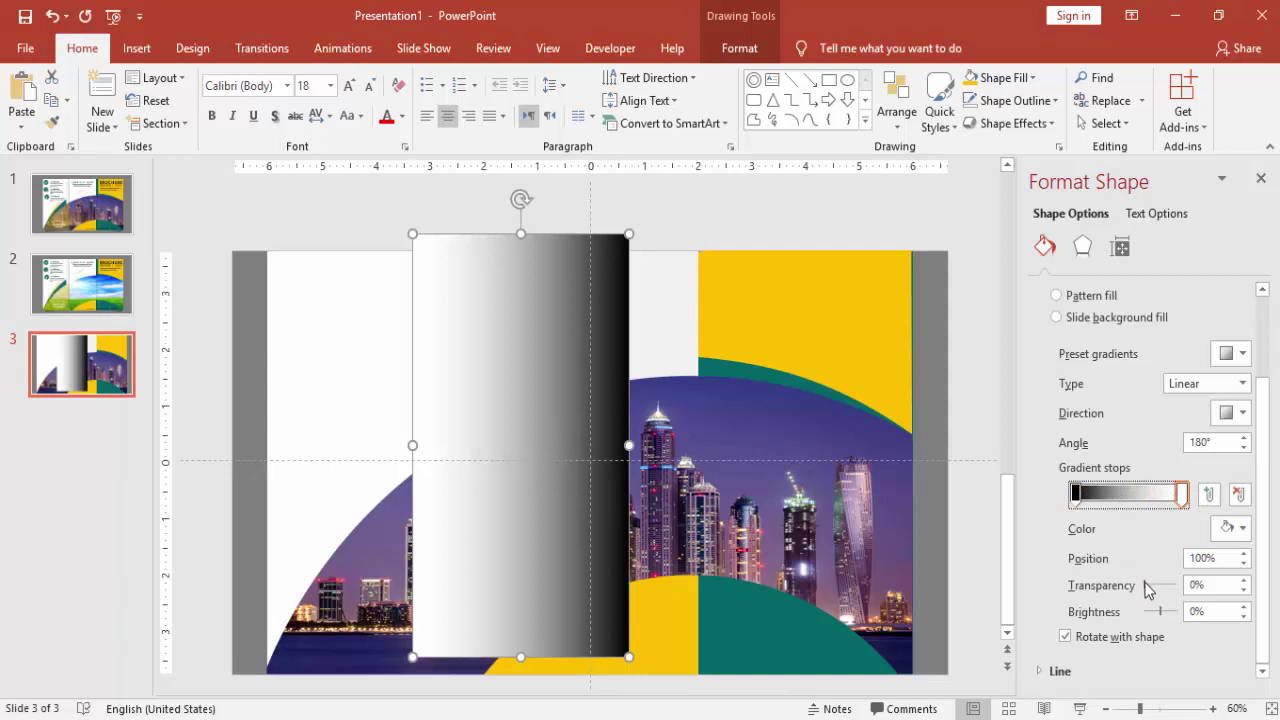
mouse_move(1148, 590)
mouse_down()
mouse_move(1201, 592)
mouse_move(1155, 590)
mouse_move(1165, 595)
mouse_up()
click(1073, 493)
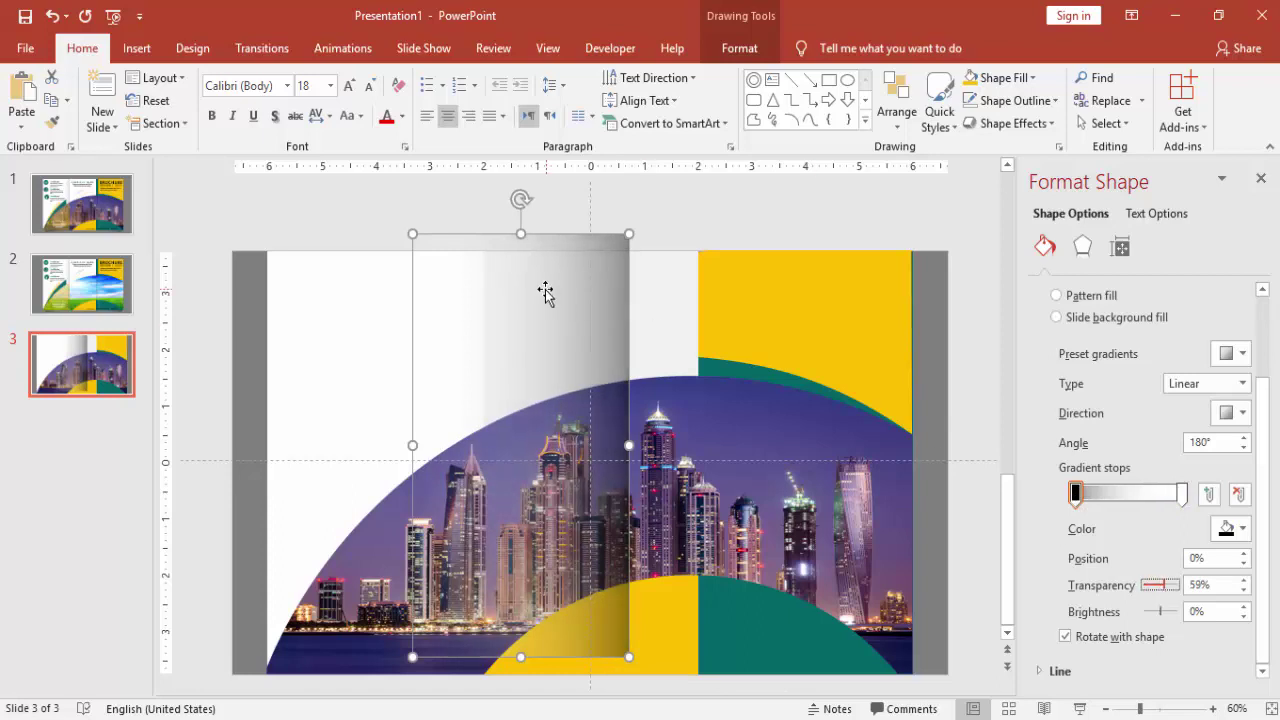
Move the gradient shape to the slide's left edge and make its dark stop about 70% transparent.
drag(543, 291, 400, 282)
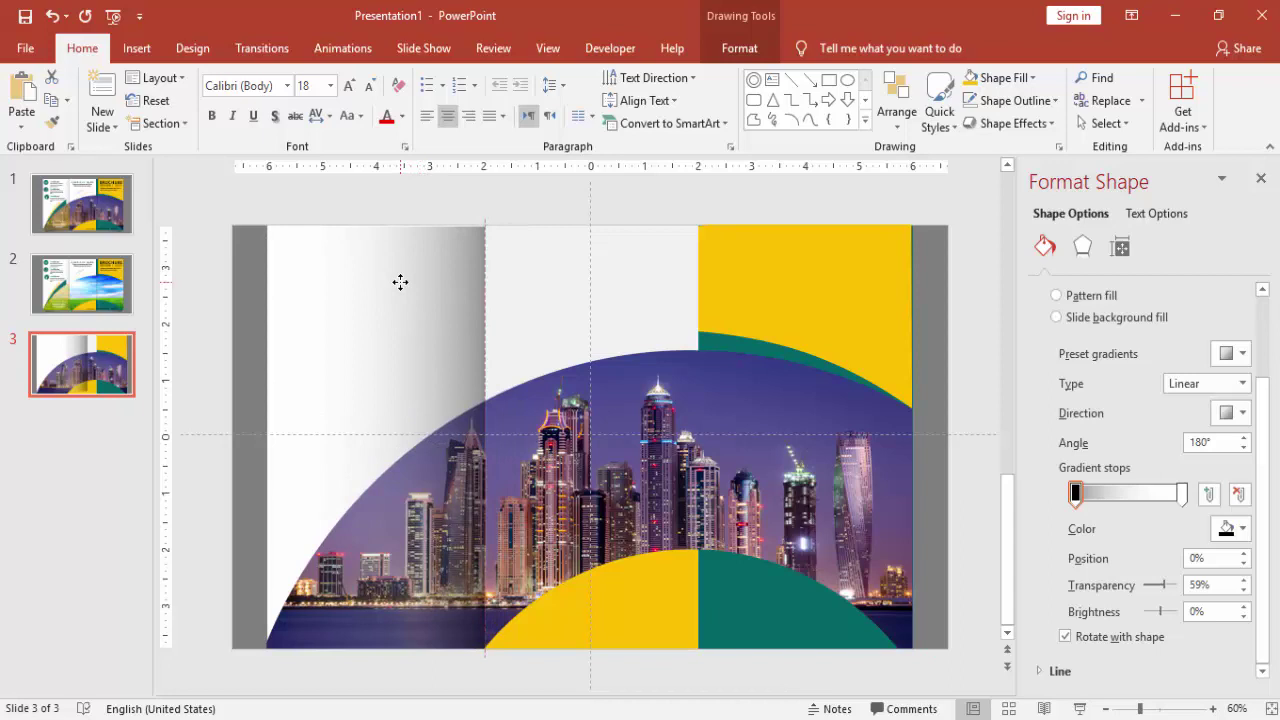
click(400, 281)
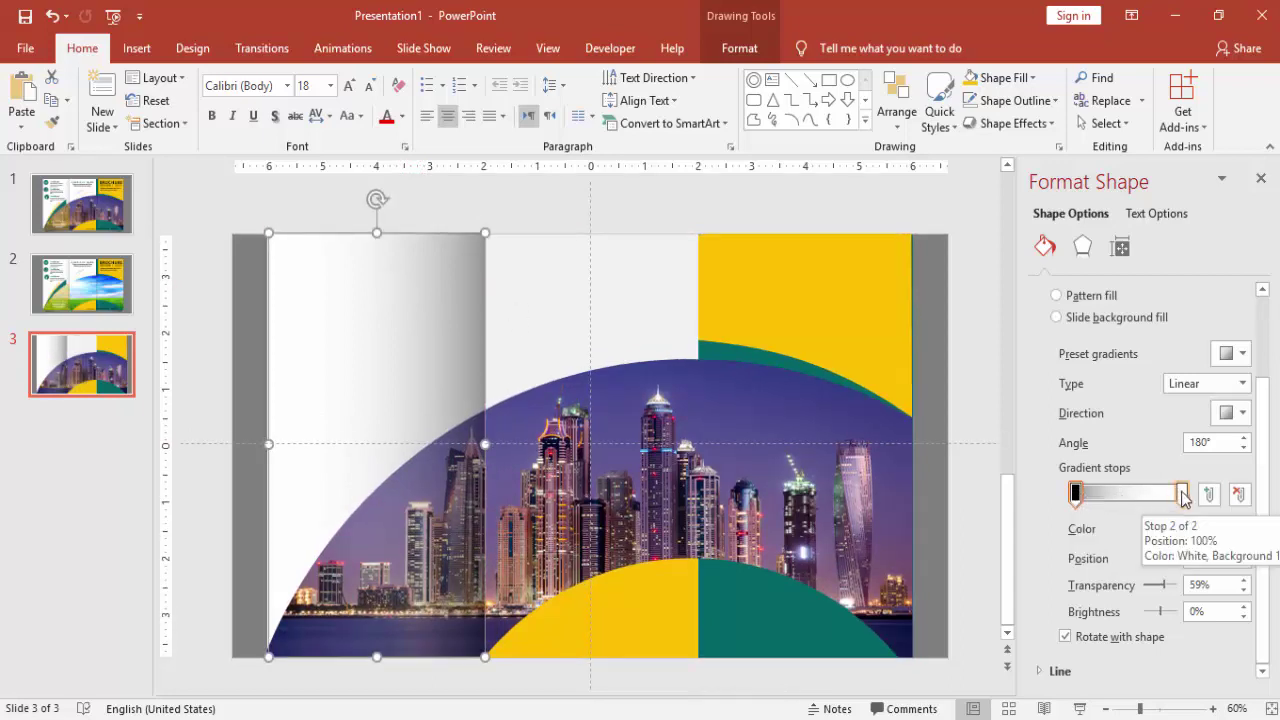
drag(1182, 496, 1107, 492)
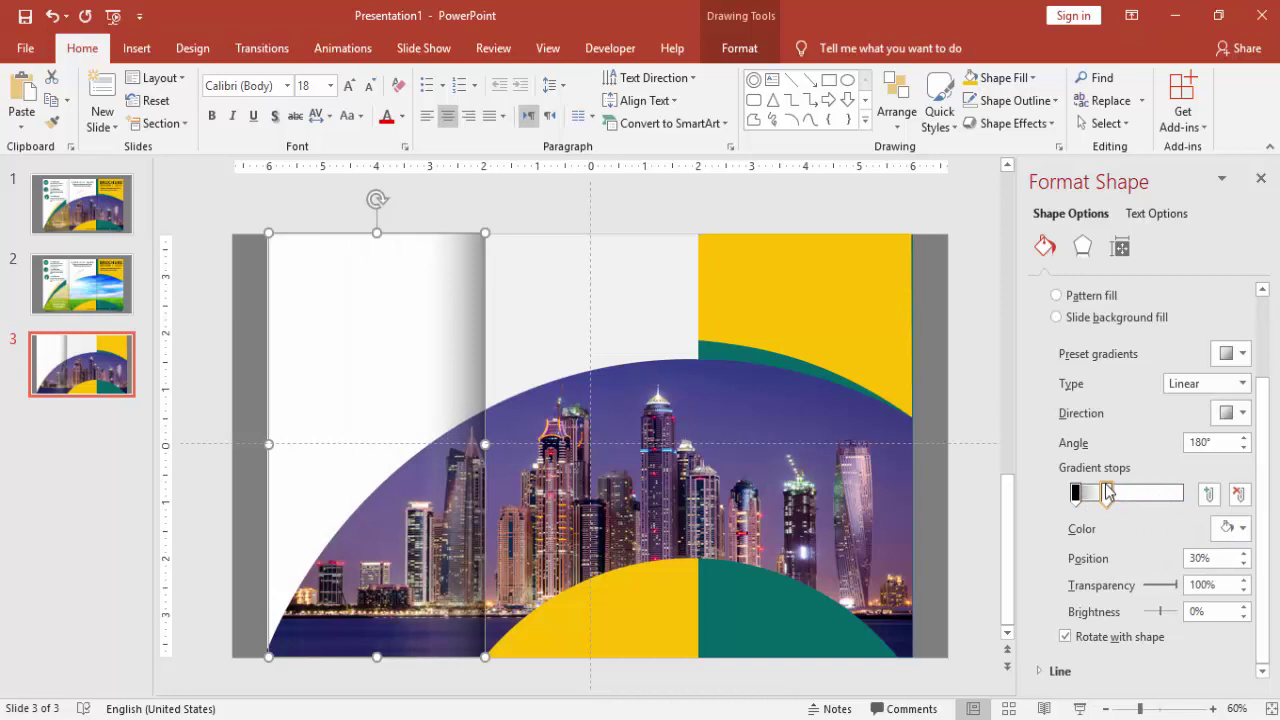
click(1076, 492)
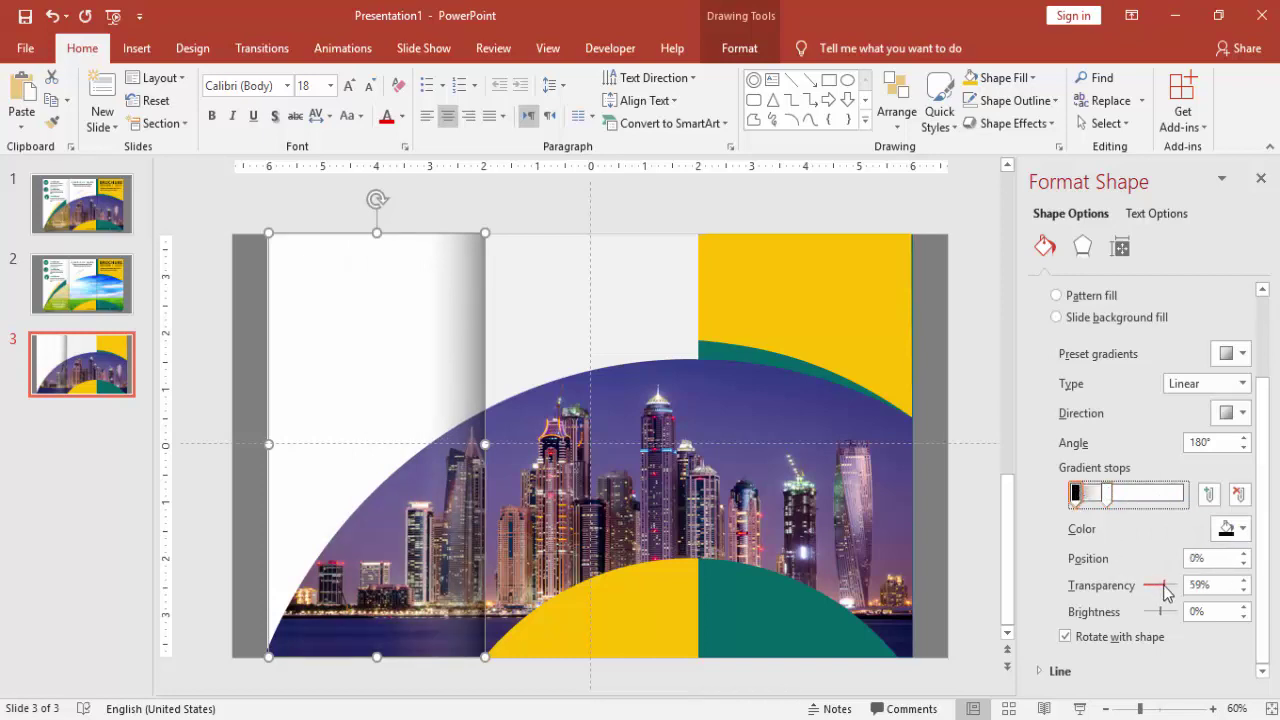
drag(1163, 591, 1168, 592)
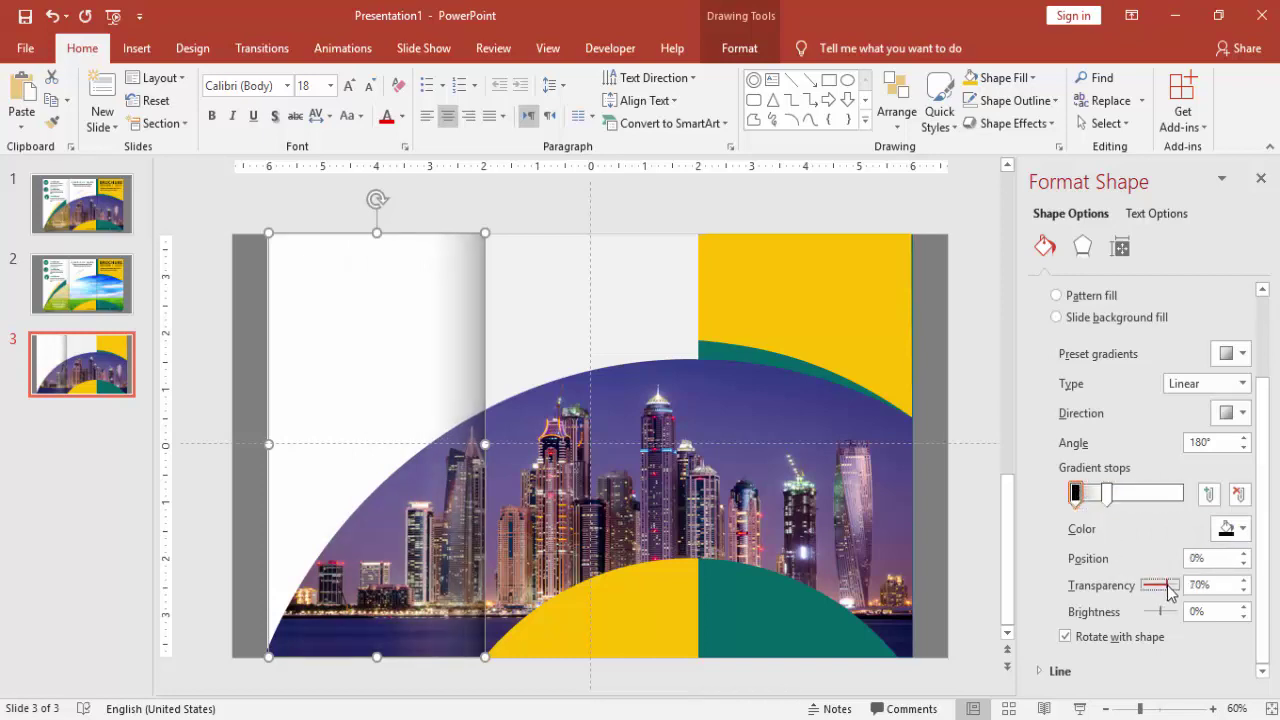
click(619, 194)
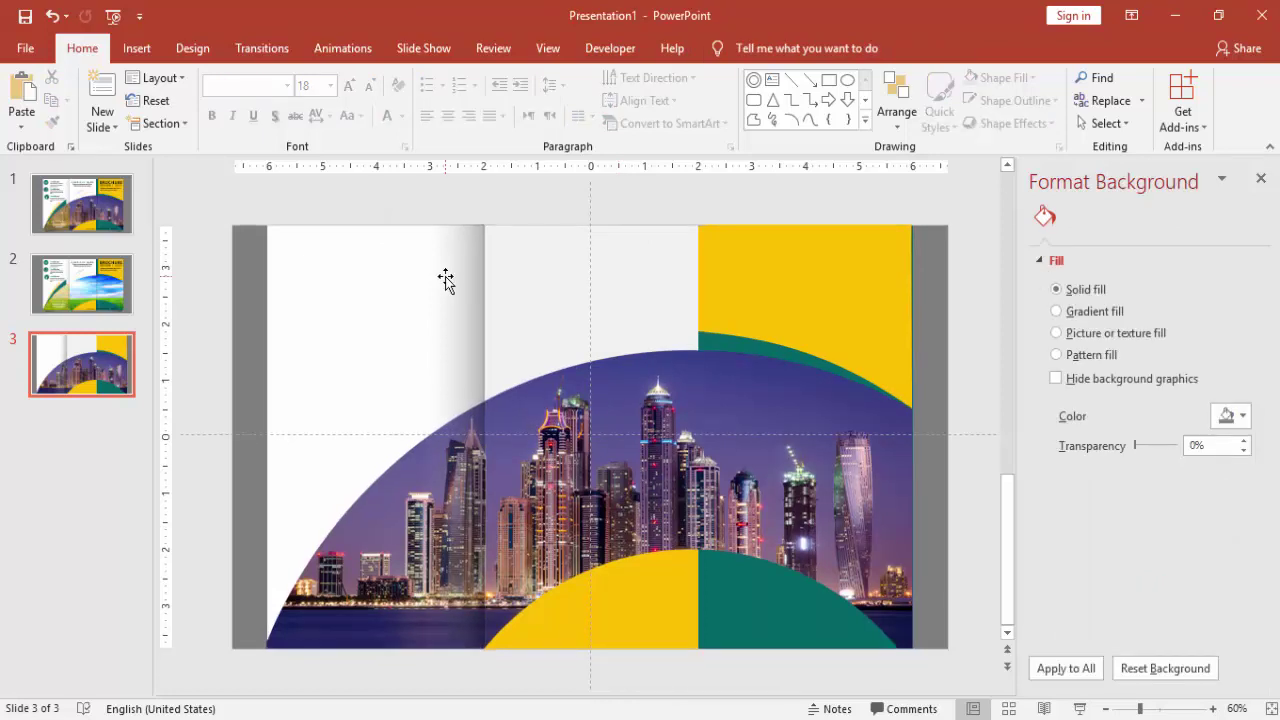
Ctrl-drag a copy of the left fold-shadow shape to the right.
click(446, 281)
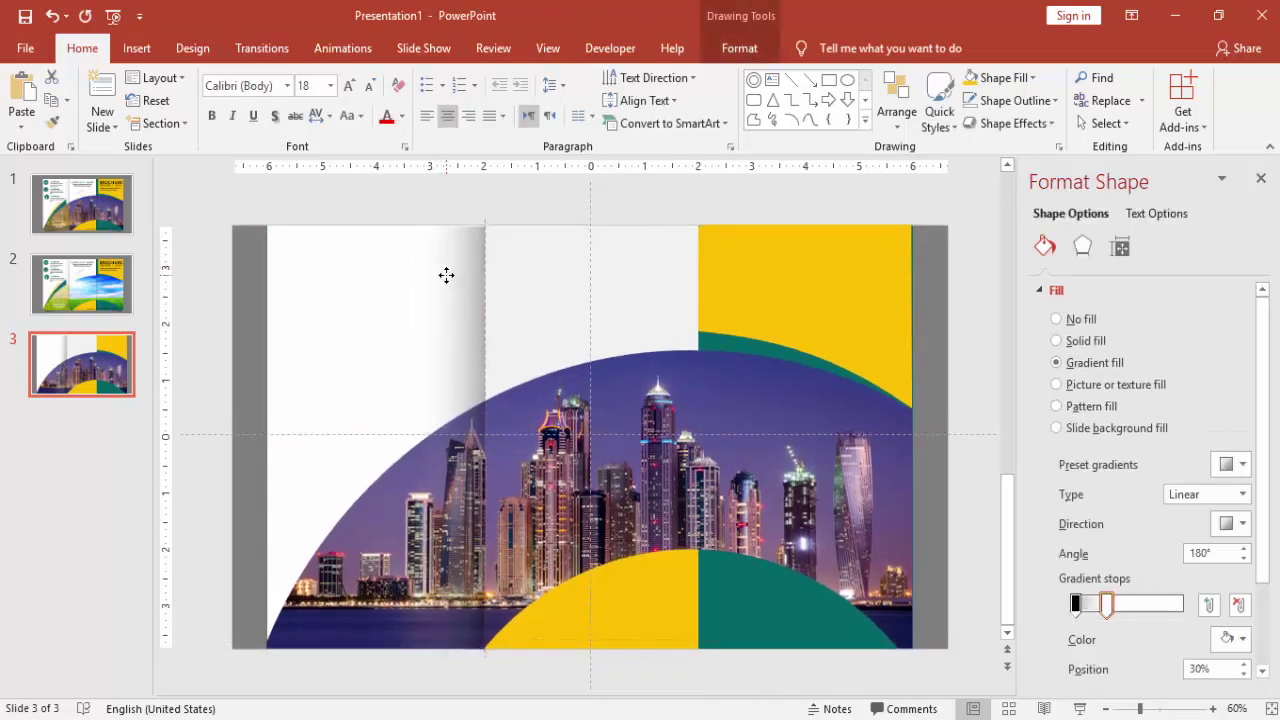
drag(446, 274, 443, 266)
key(Escape)
click(458, 243)
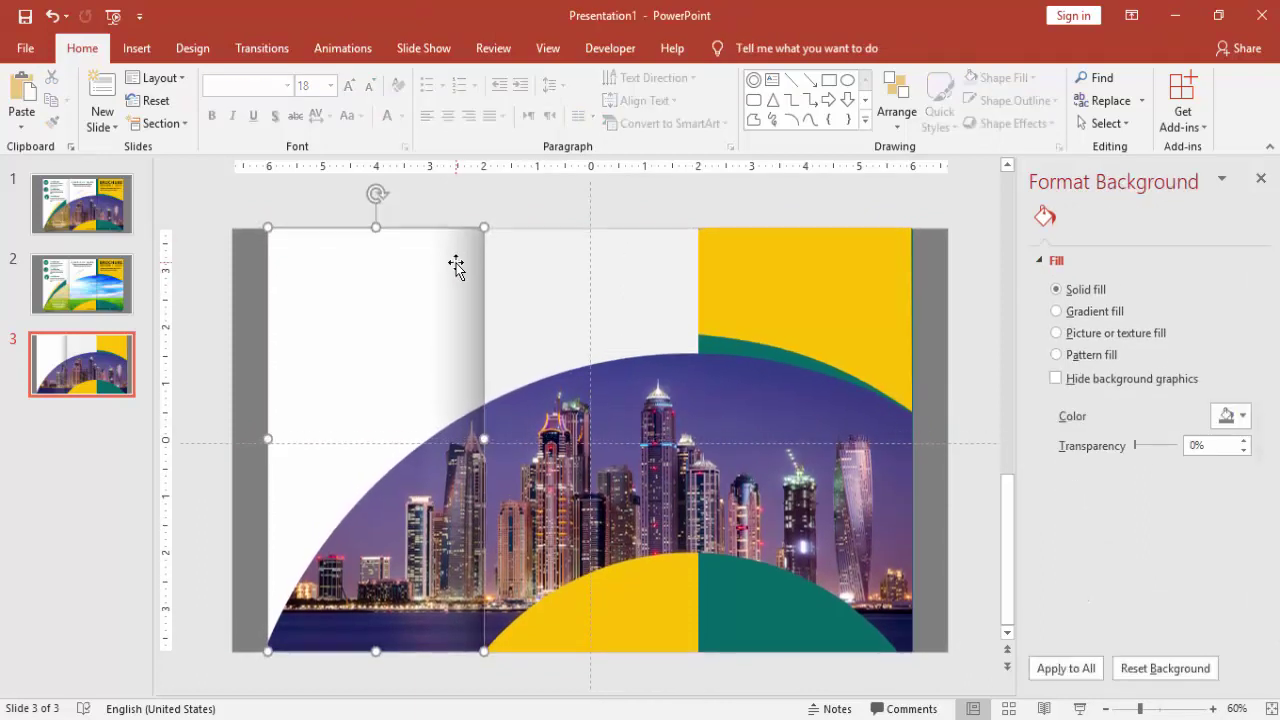
mouse_move(451, 260)
mouse_down()
mouse_move(509, 291)
mouse_move(786, 260)
mouse_move(785, 238)
mouse_up()
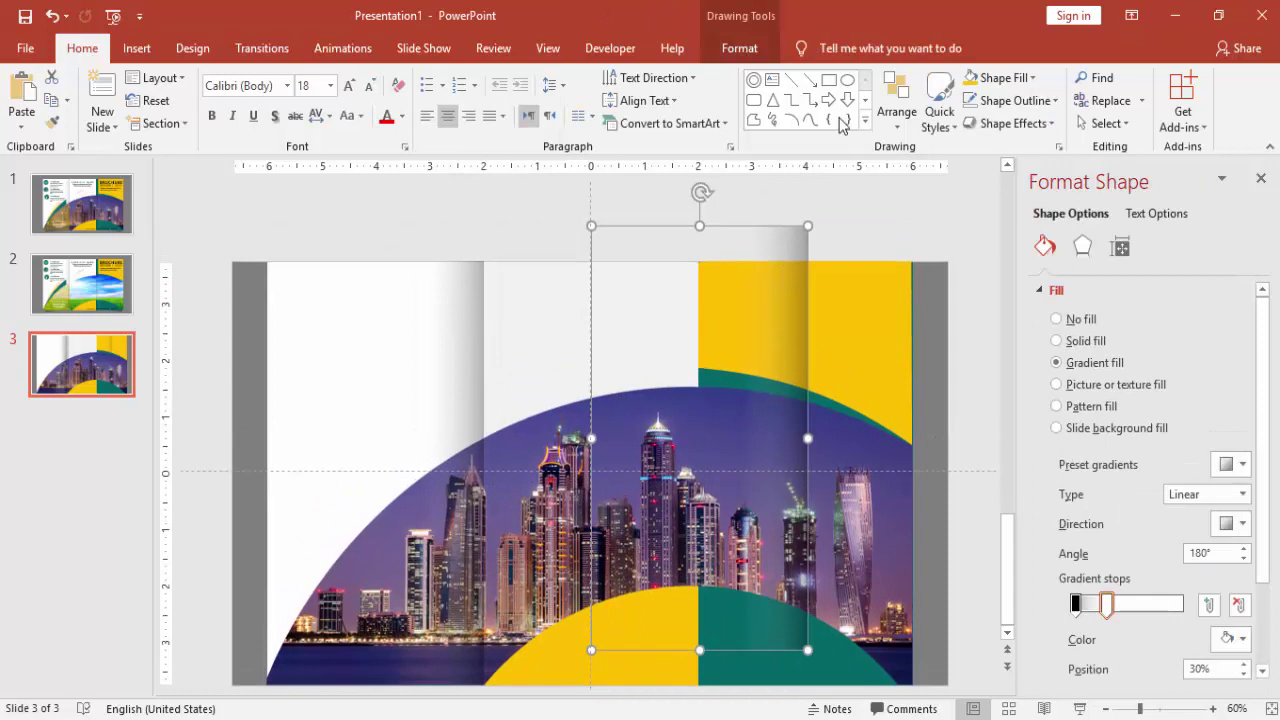
Flip the copy horizontally and place it on the right panel's left edge.
click(740, 48)
click(962, 123)
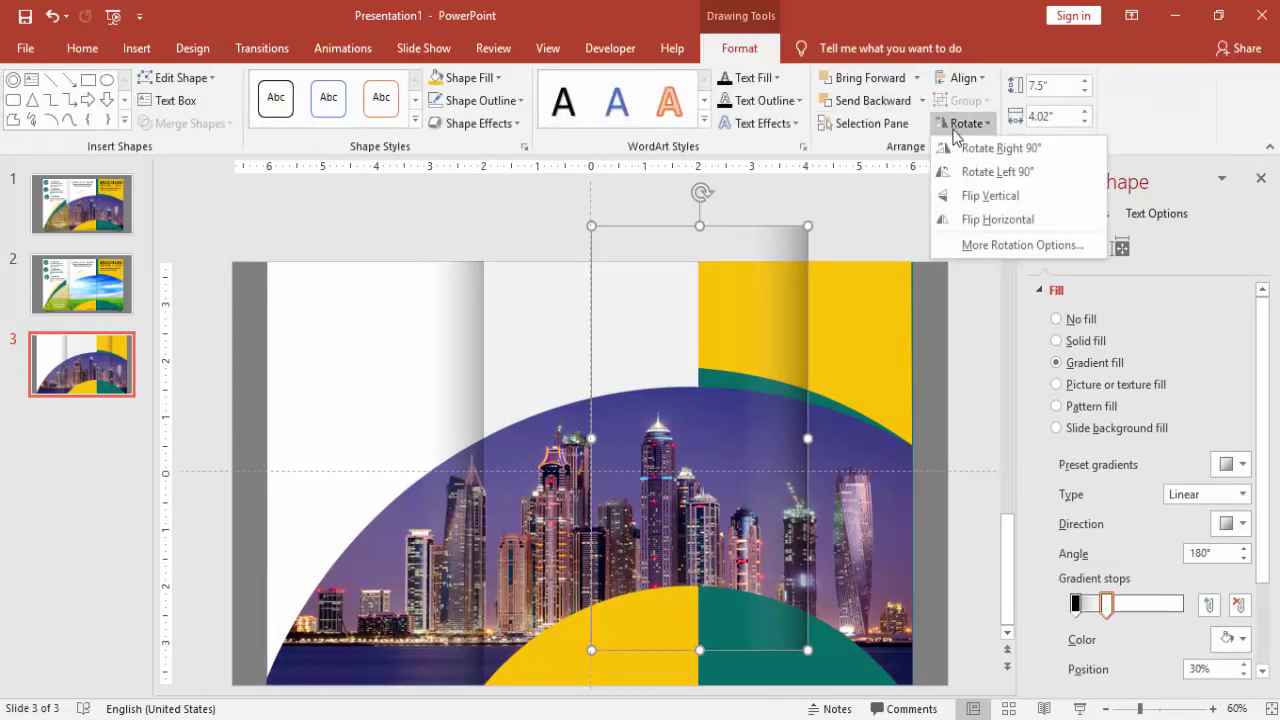
click(998, 220)
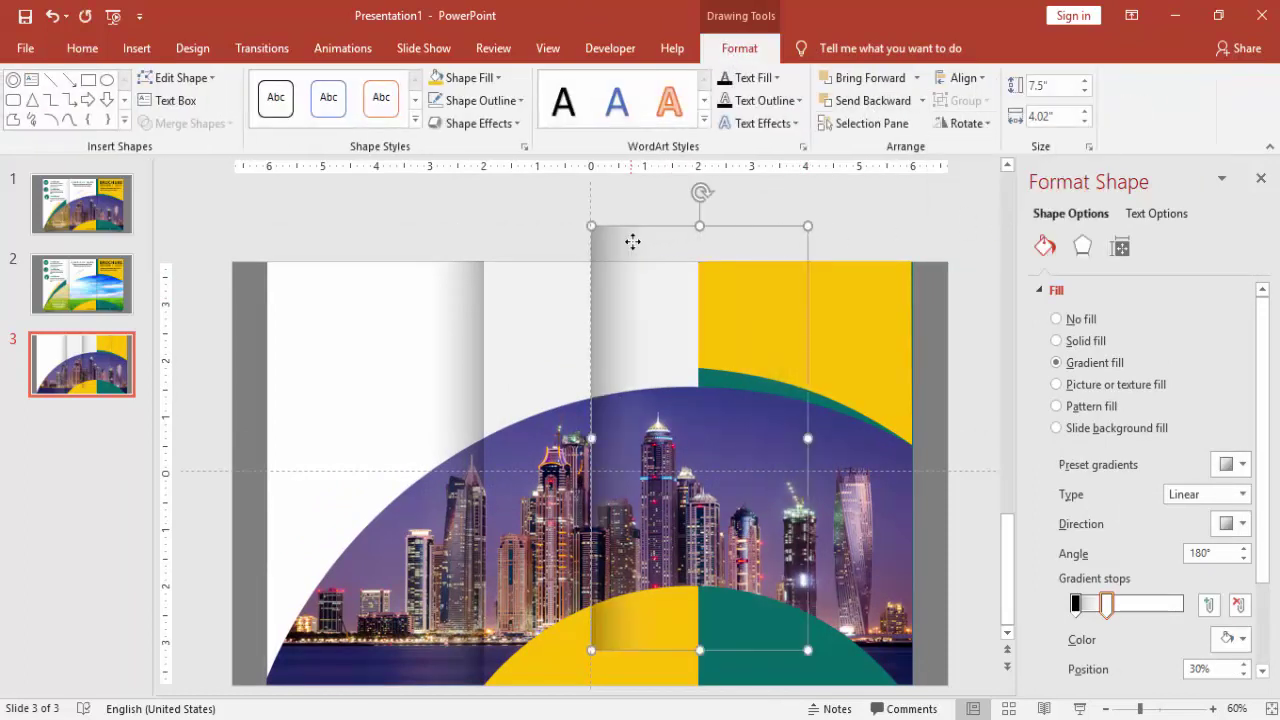
drag(640, 245, 743, 240)
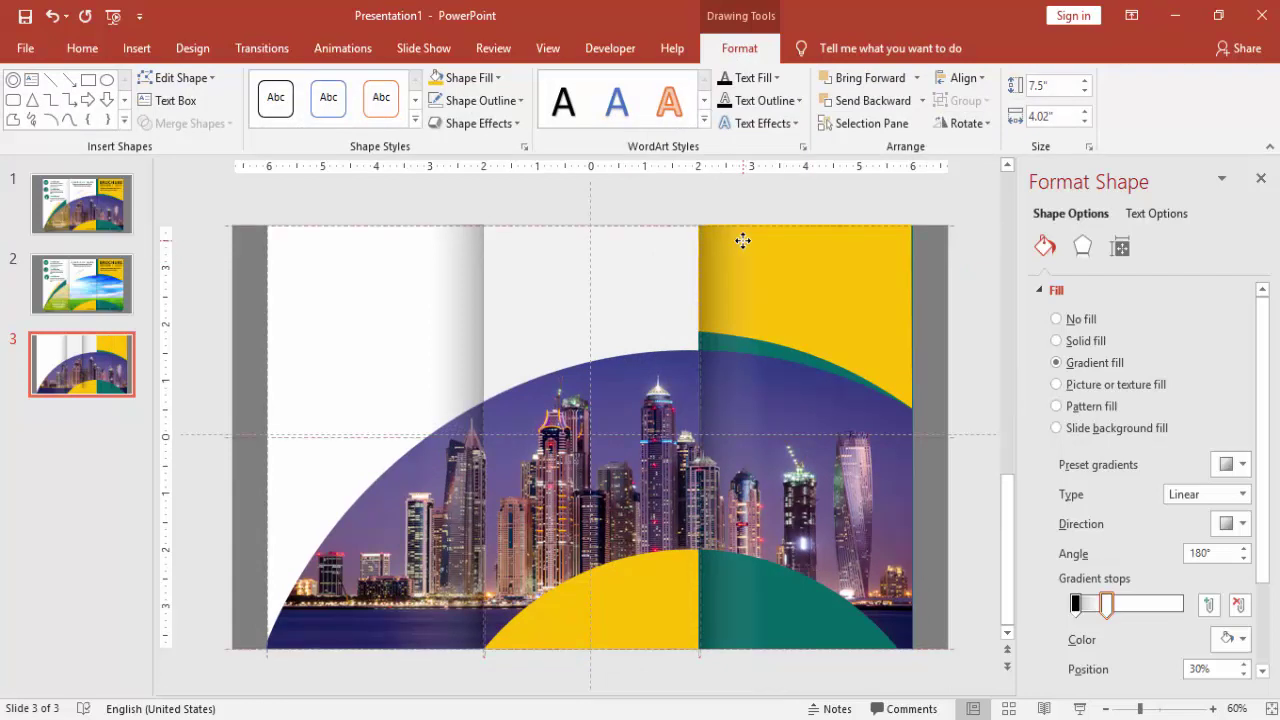
drag(743, 240, 743, 240)
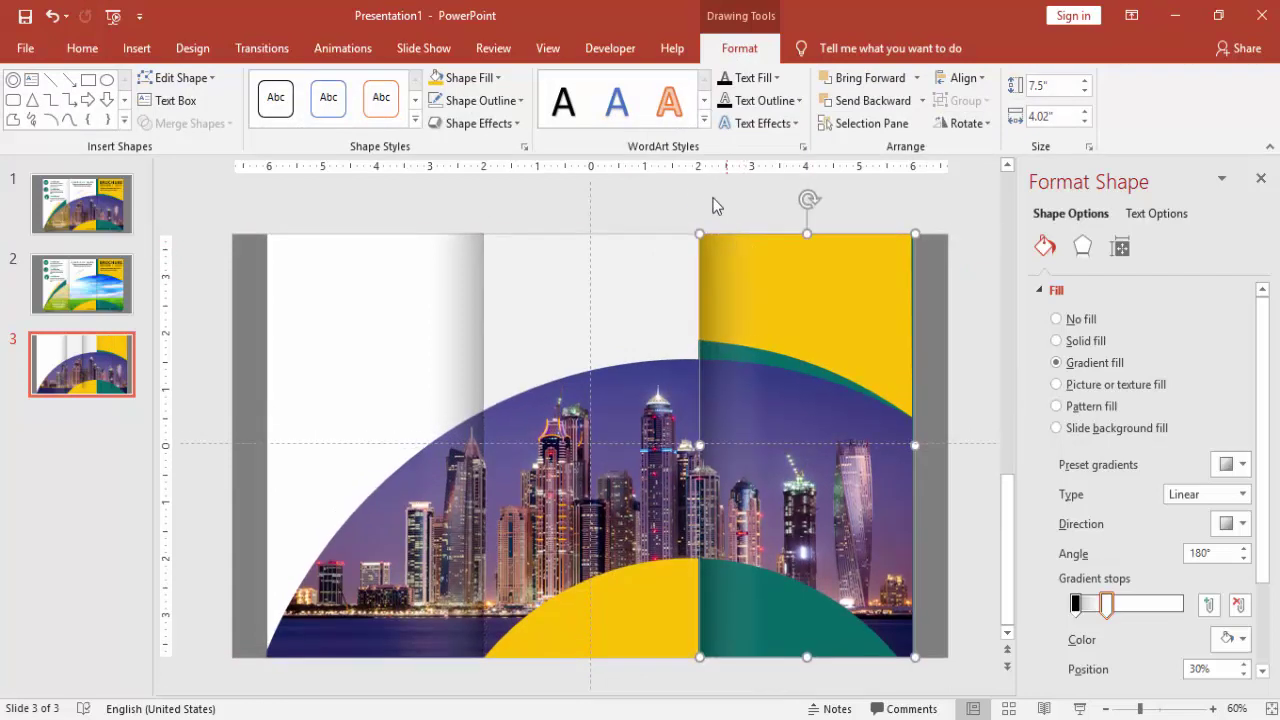
Align the right fold shadow with the slide's top edge.
click(668, 198)
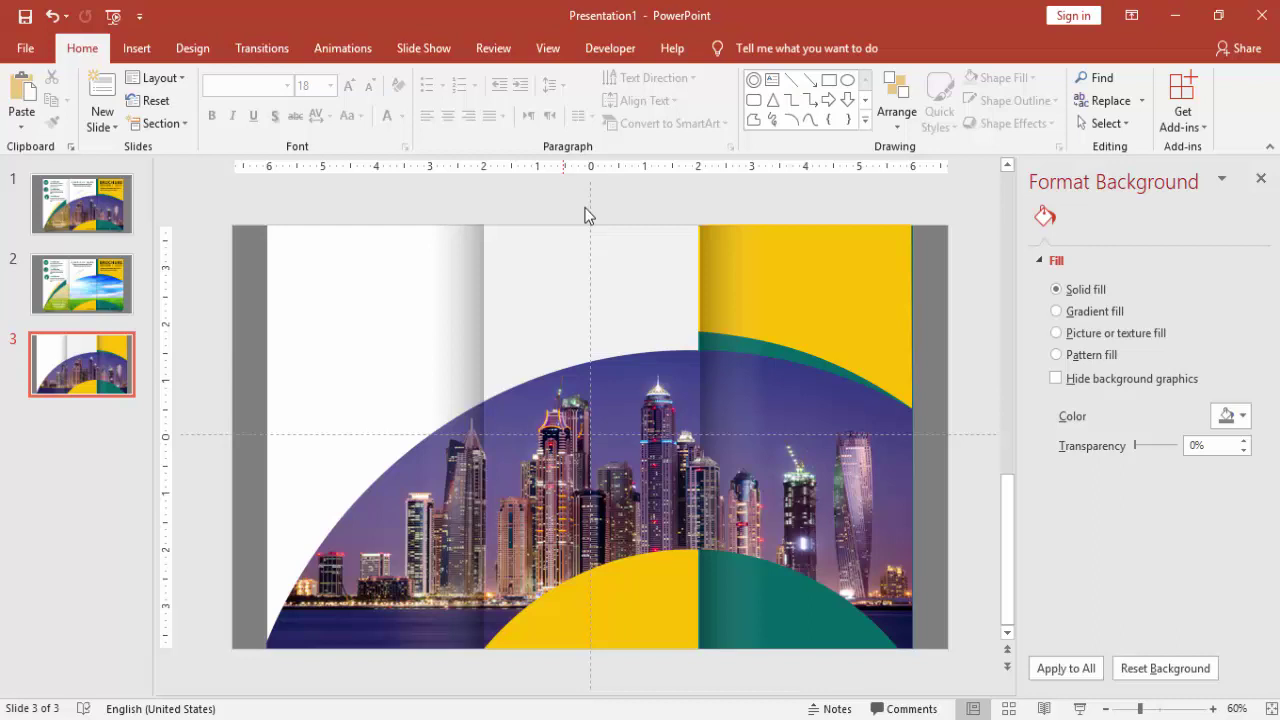
click(788, 257)
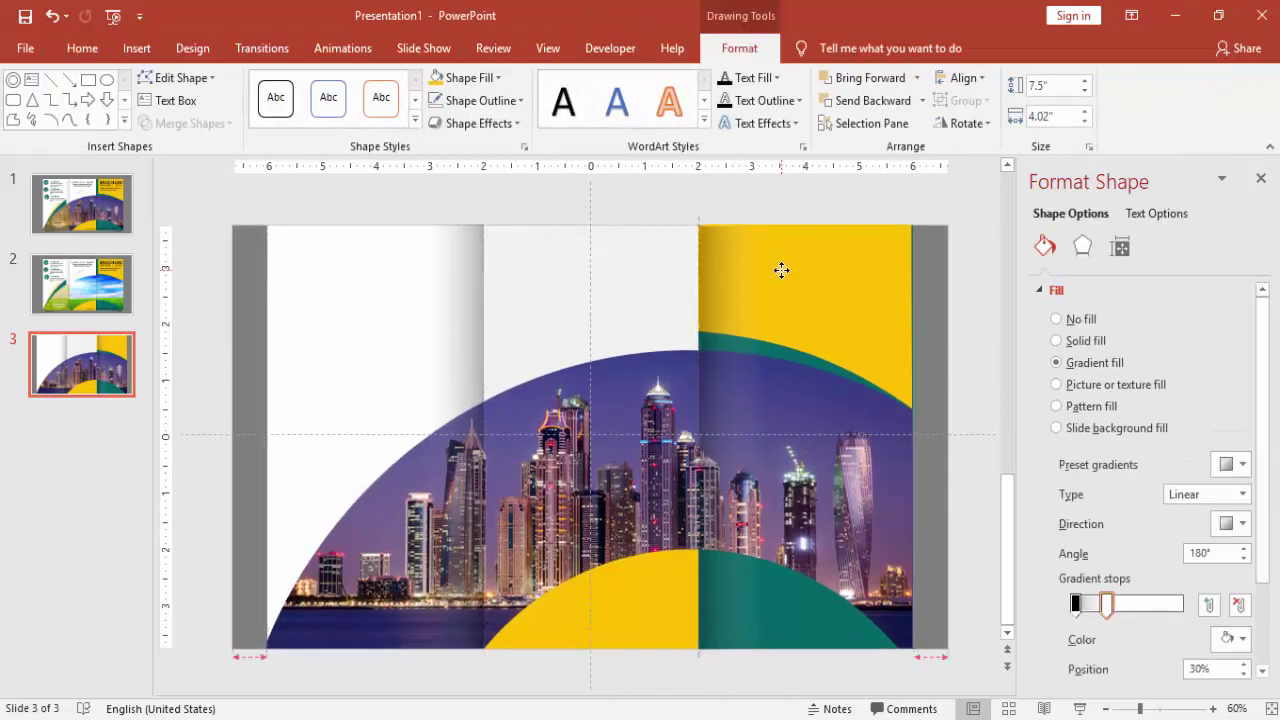
drag(781, 270, 781, 268)
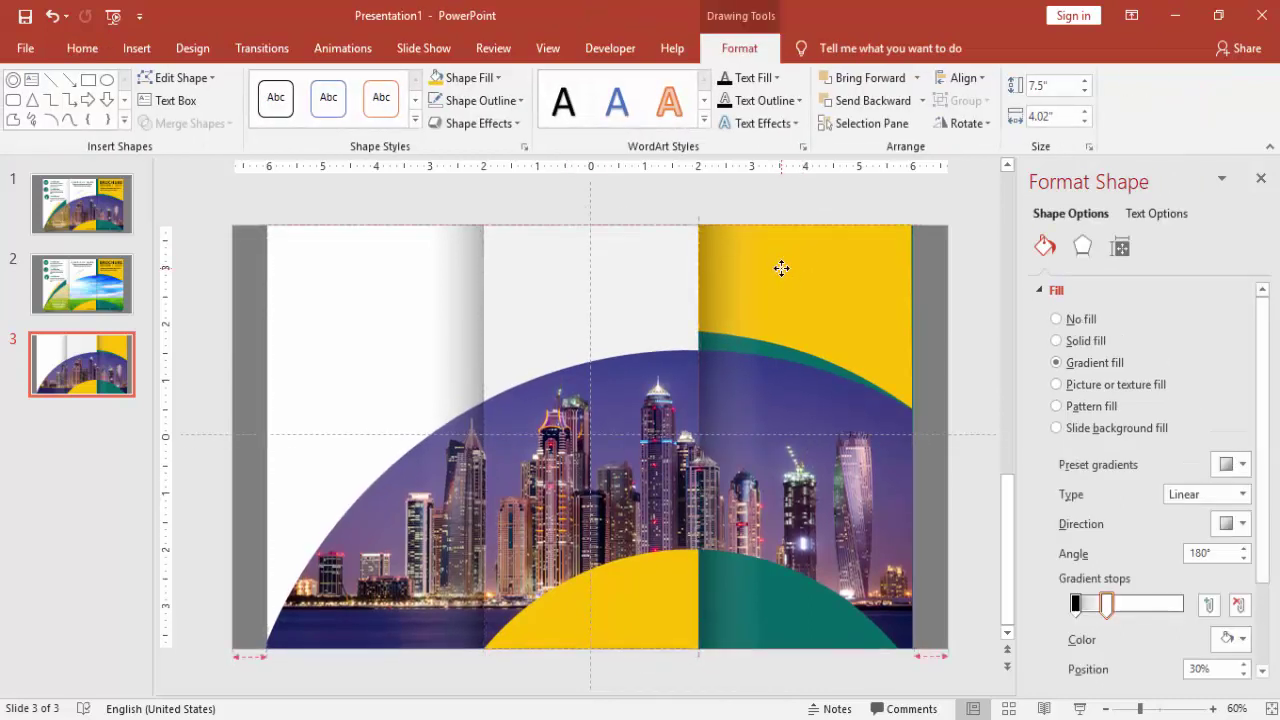
click(706, 204)
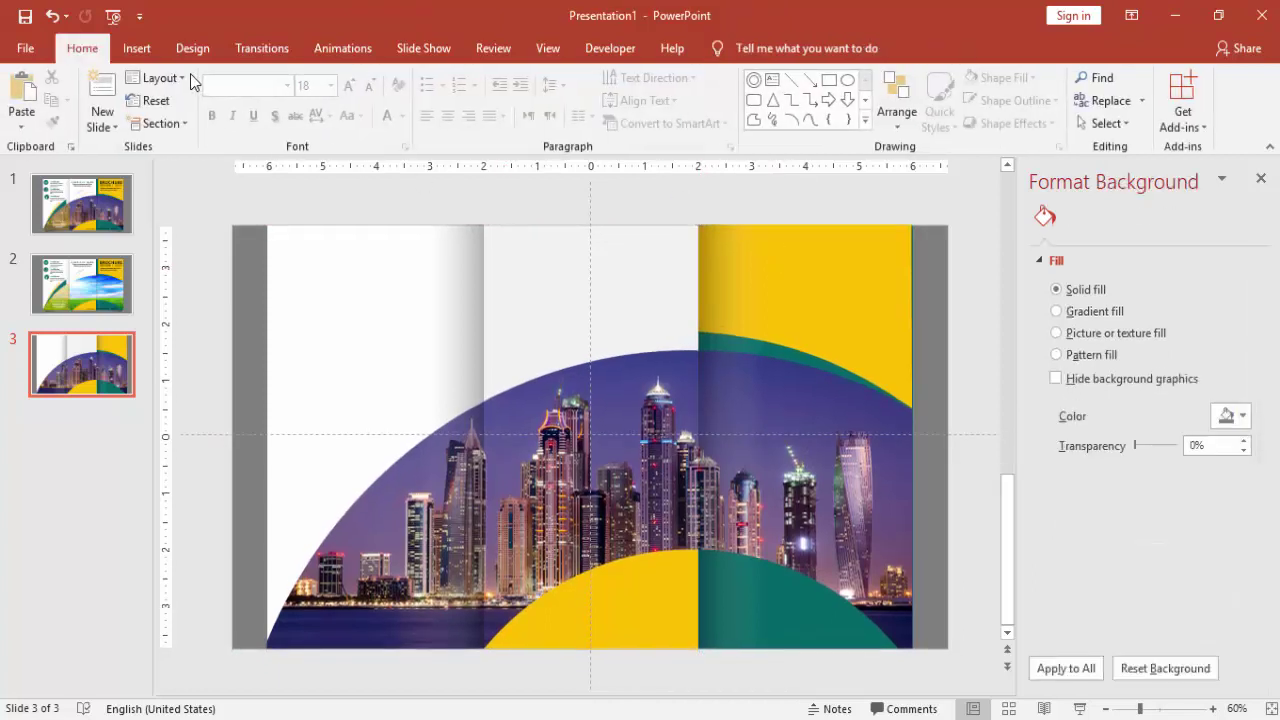
click(137, 48)
Add a text box reading 'BROCHURE' and move it onto the yellow right panel.
click(606, 111)
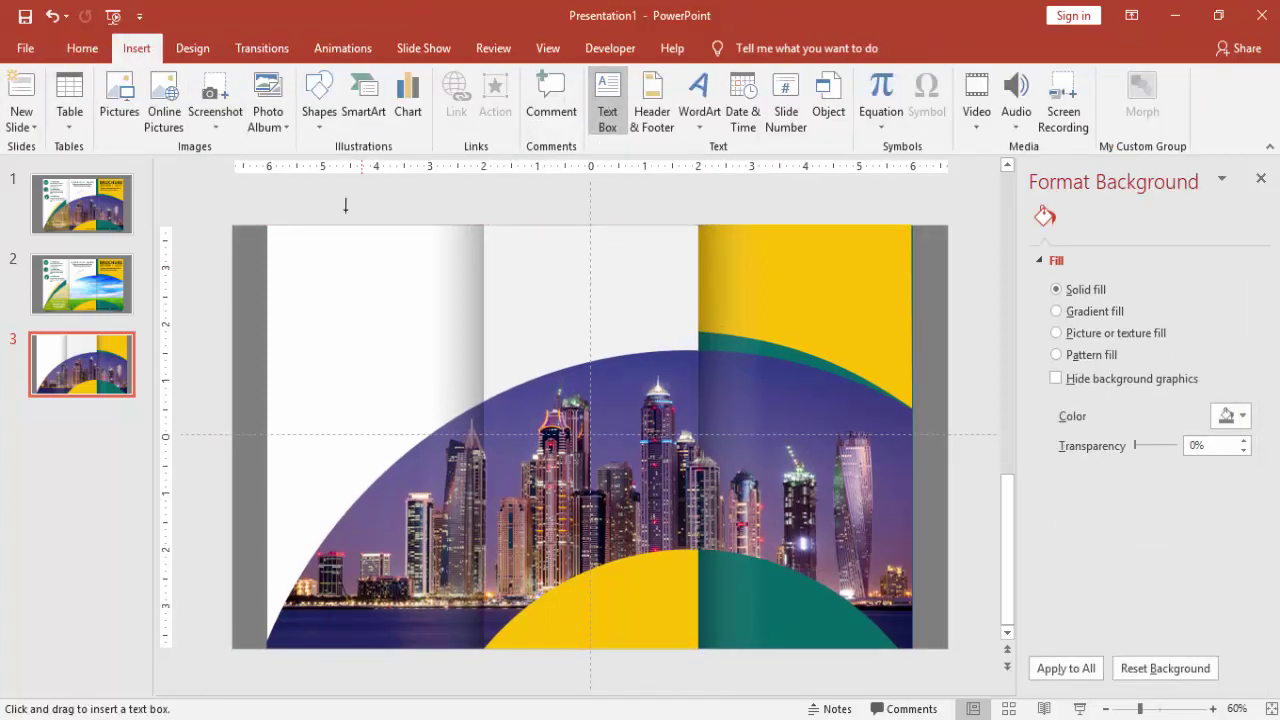
drag(338, 208, 471, 250)
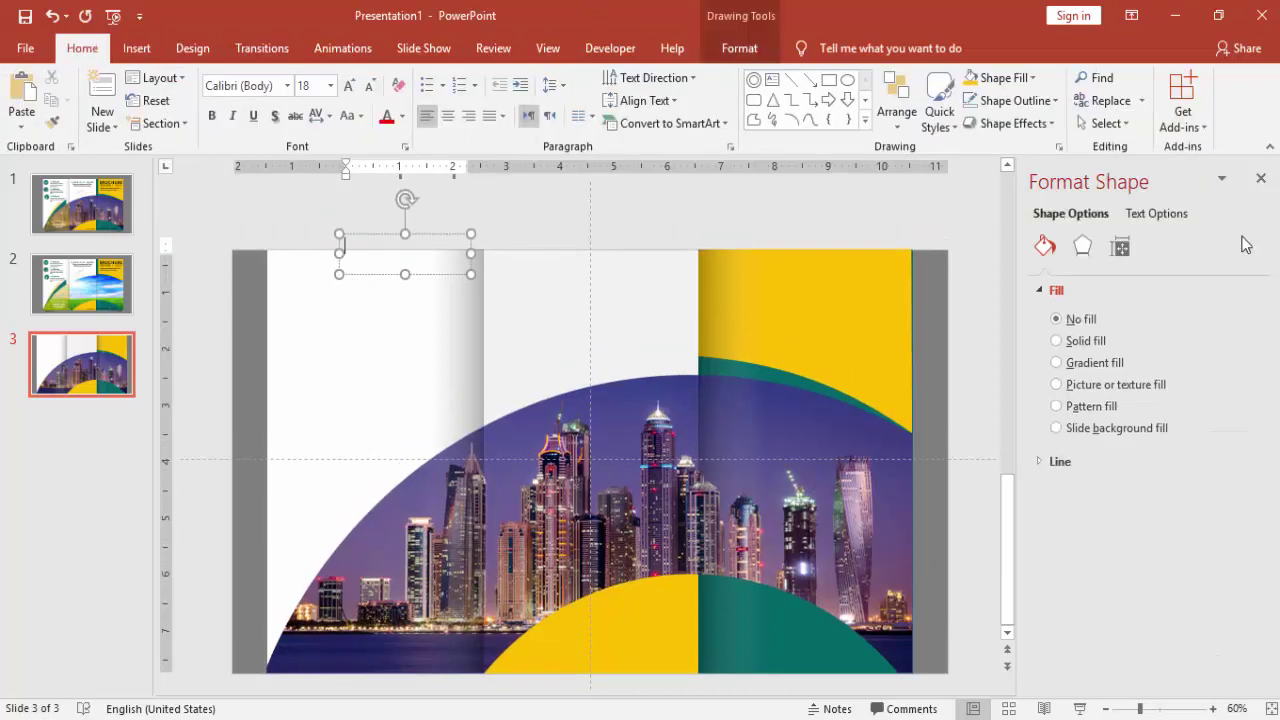
text(BRO)
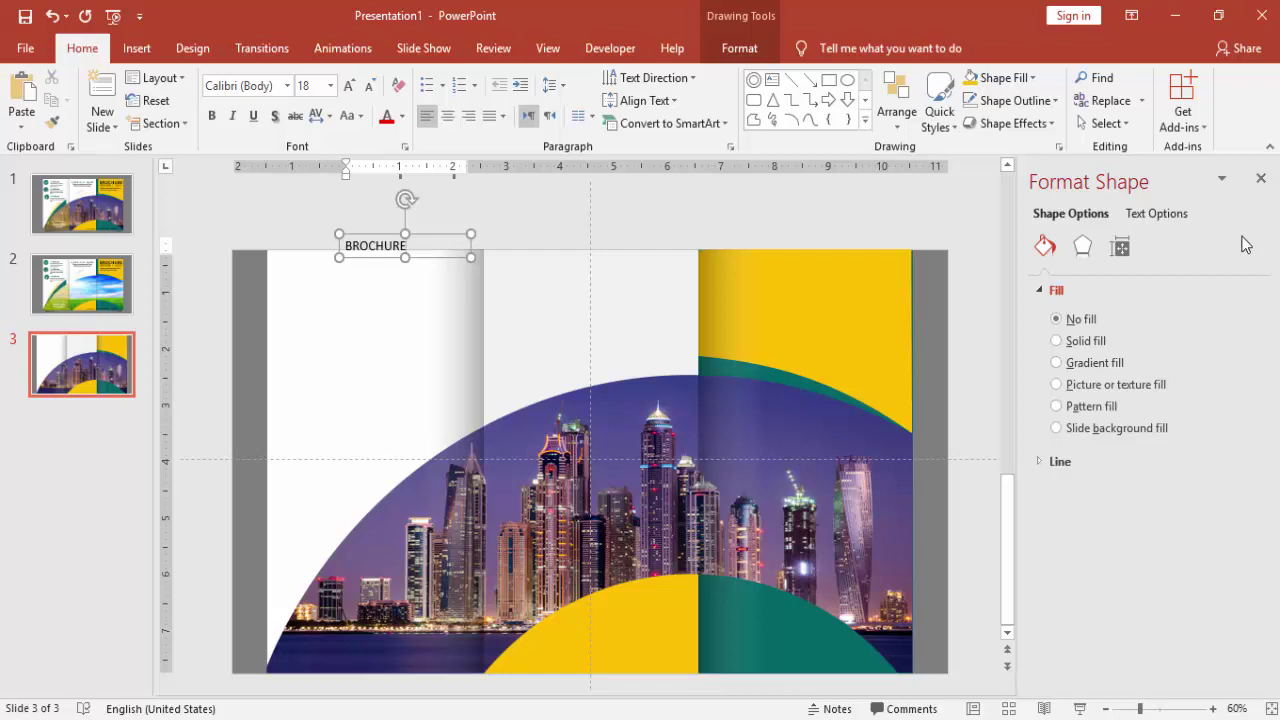
text(CHURE)
key(BackSpace)
key(BackSpace)
key(BackSpace)
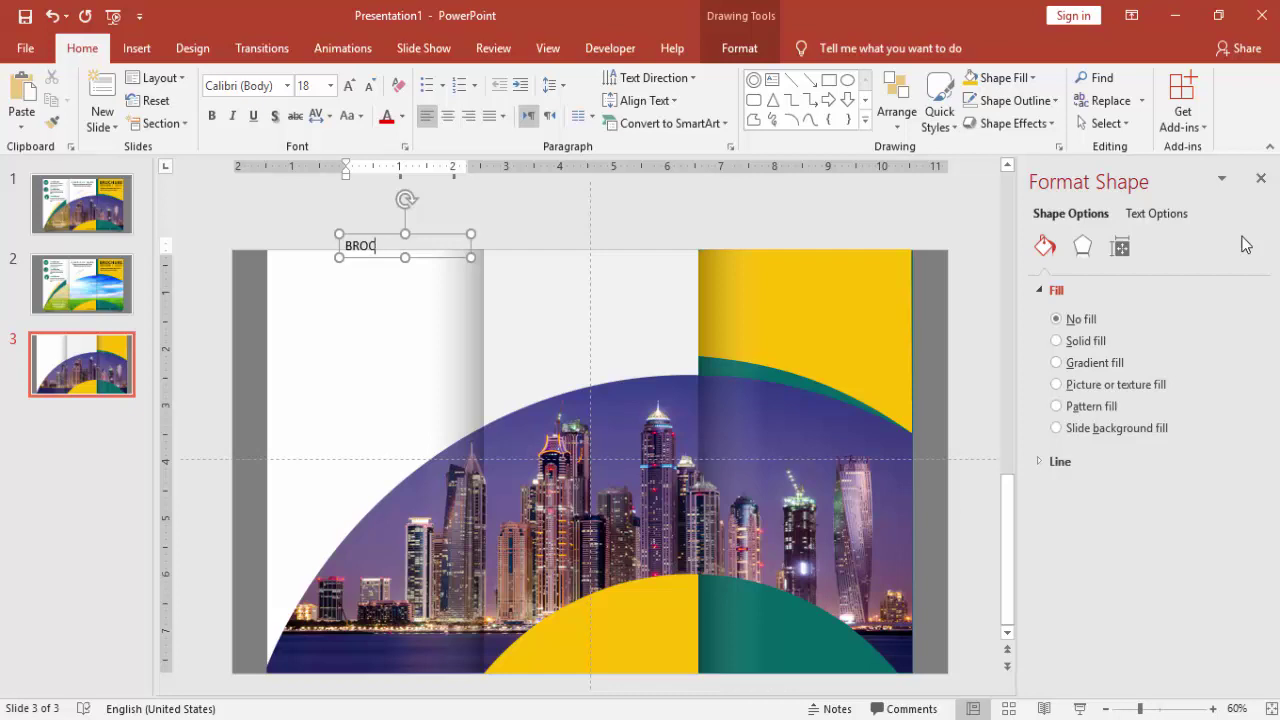
text(HURE)
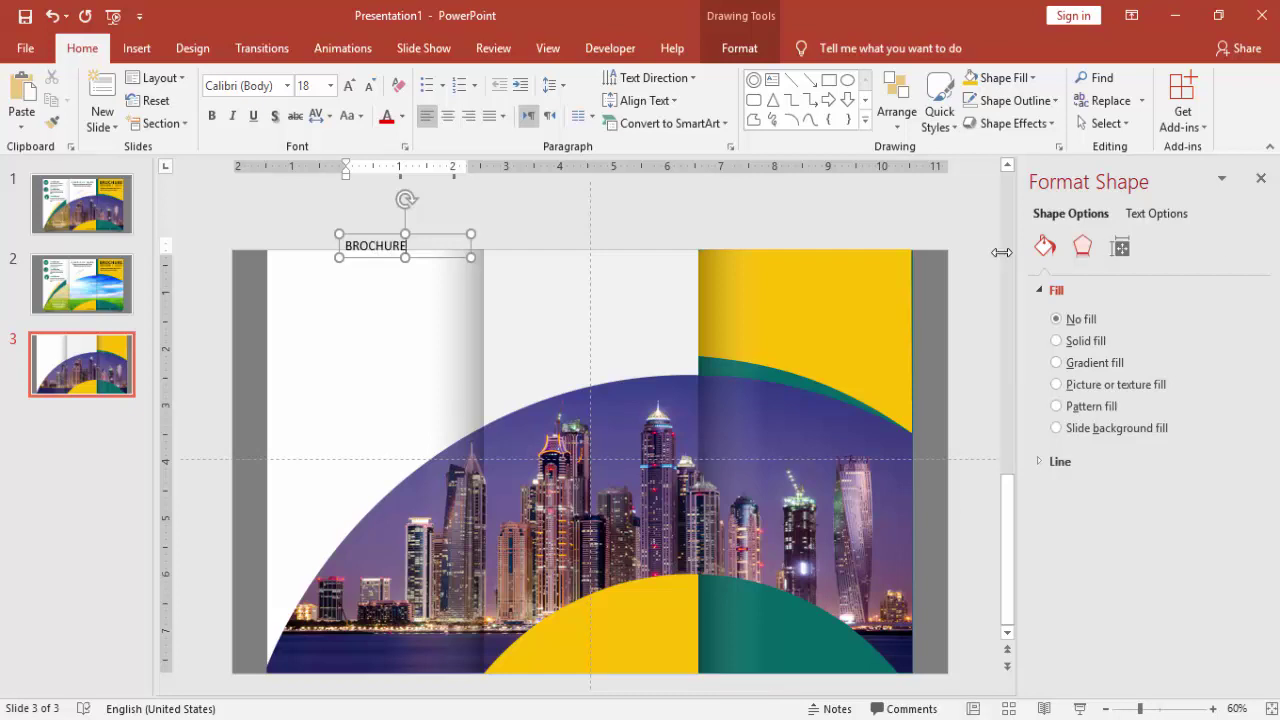
drag(425, 234, 846, 229)
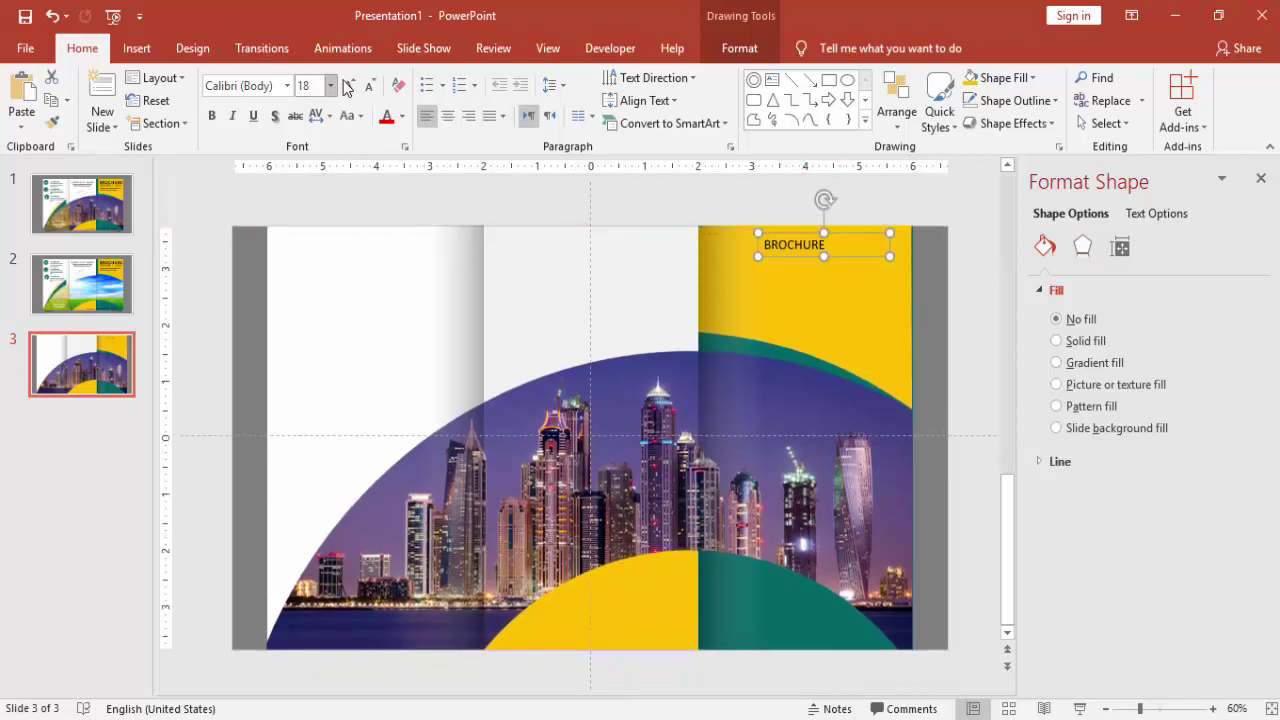
Make BROCHURE bold, shadowed, very loosely spaced at 32 pt, then duplicate it below.
click(211, 116)
click(275, 116)
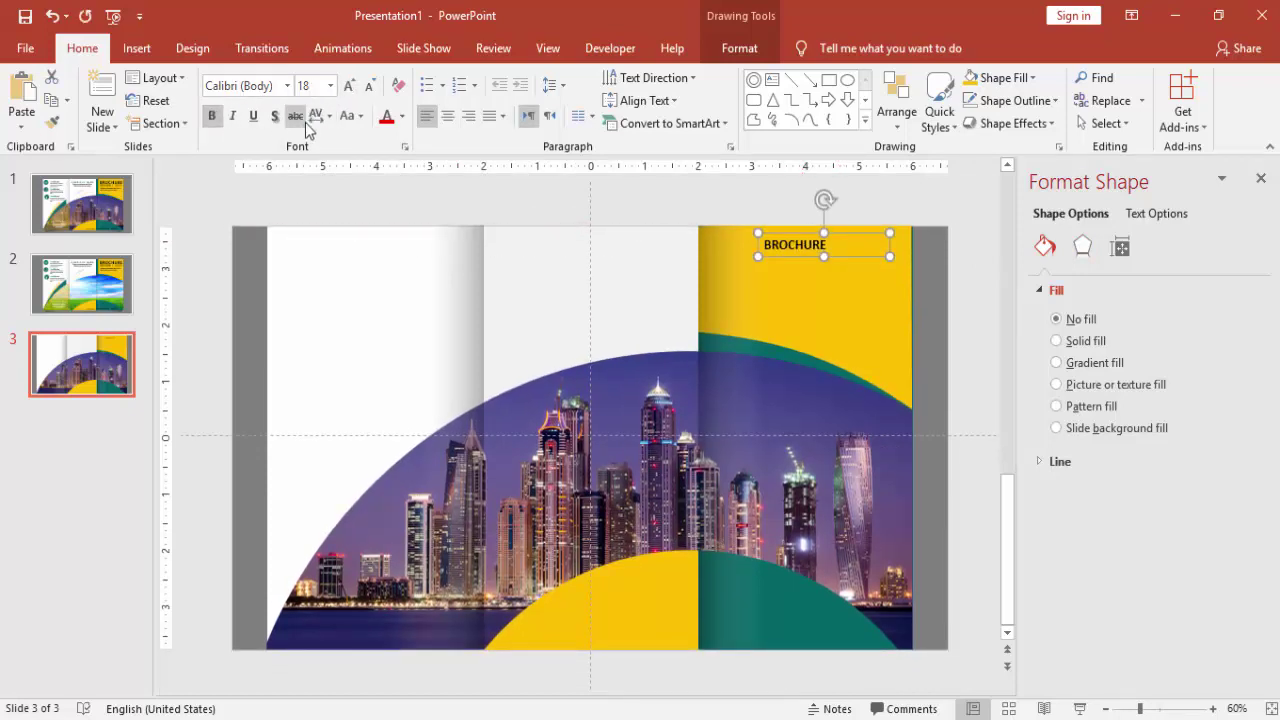
click(318, 116)
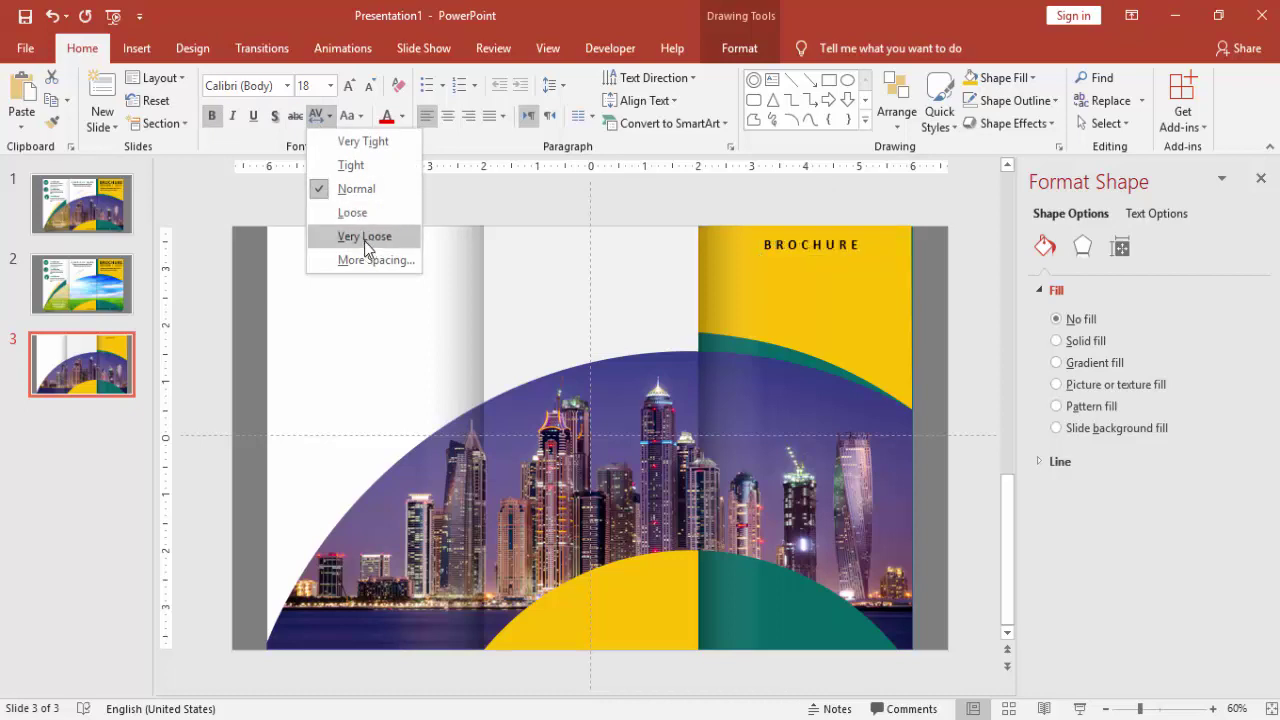
click(364, 238)
click(347, 86)
click(347, 86)
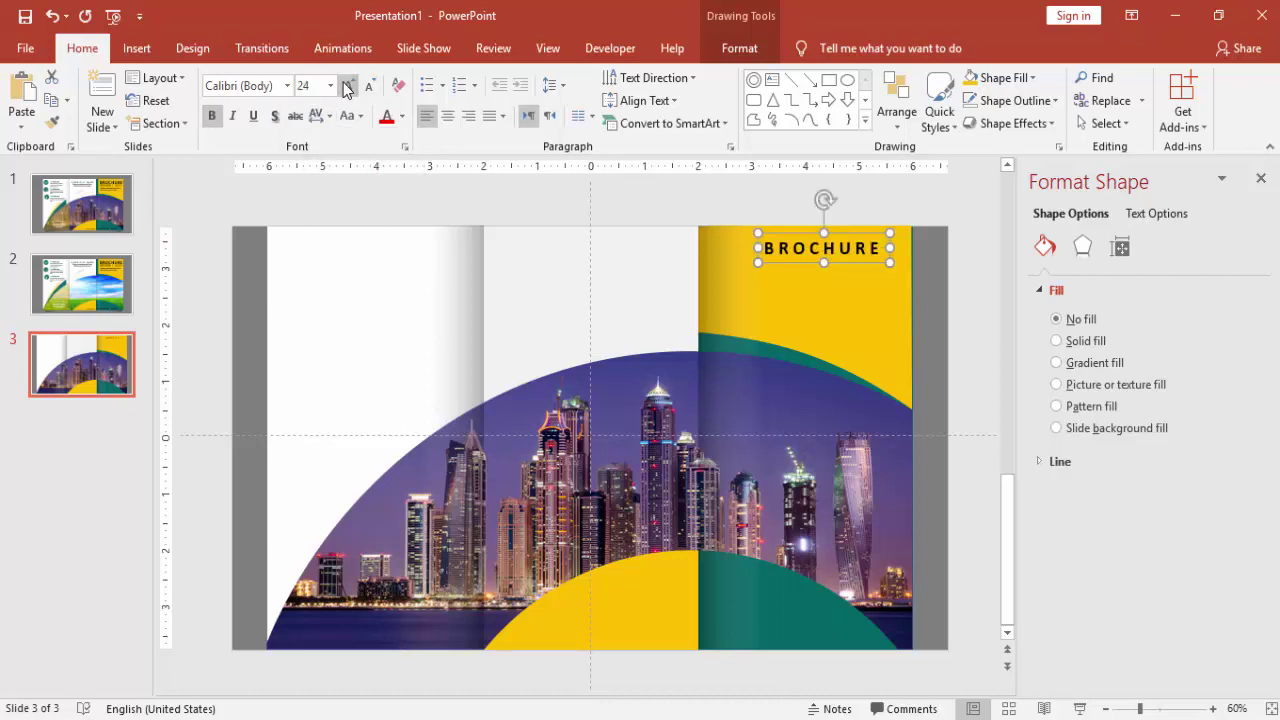
click(347, 86)
click(347, 86)
drag(752, 267, 712, 261)
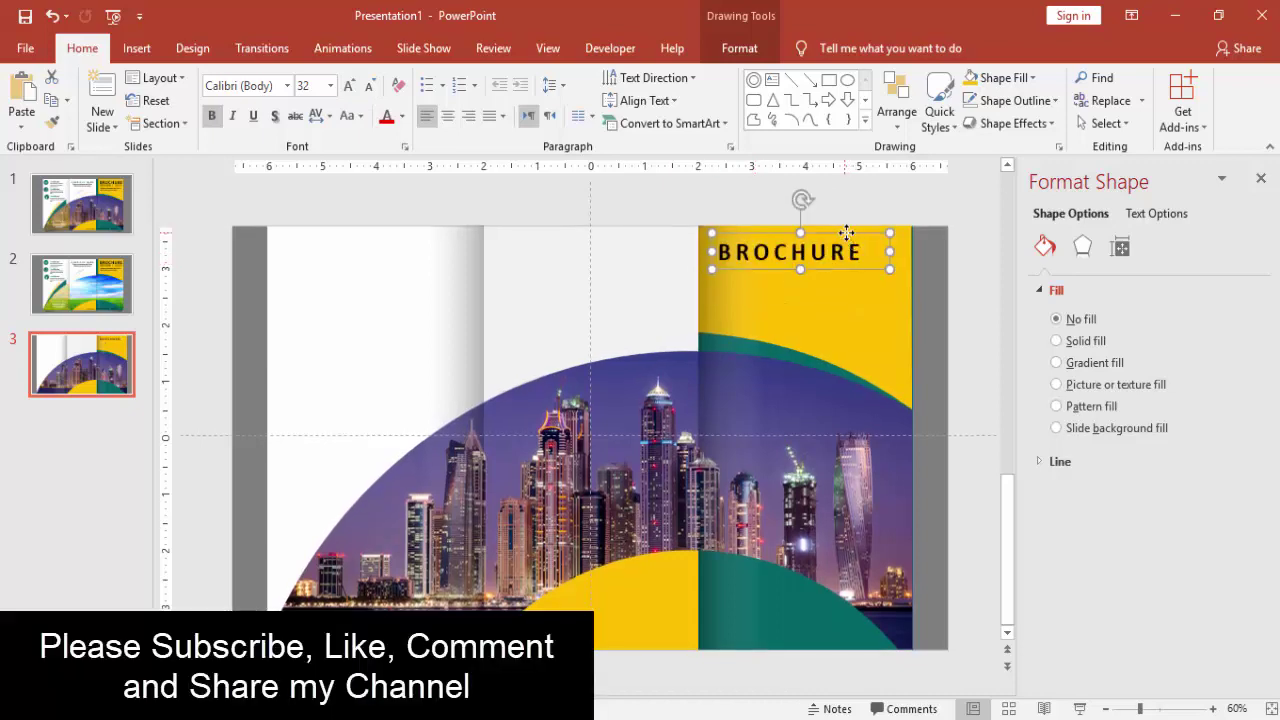
mouse_move(846, 234)
mouse_down()
mouse_move(834, 229)
mouse_move(864, 224)
mouse_up()
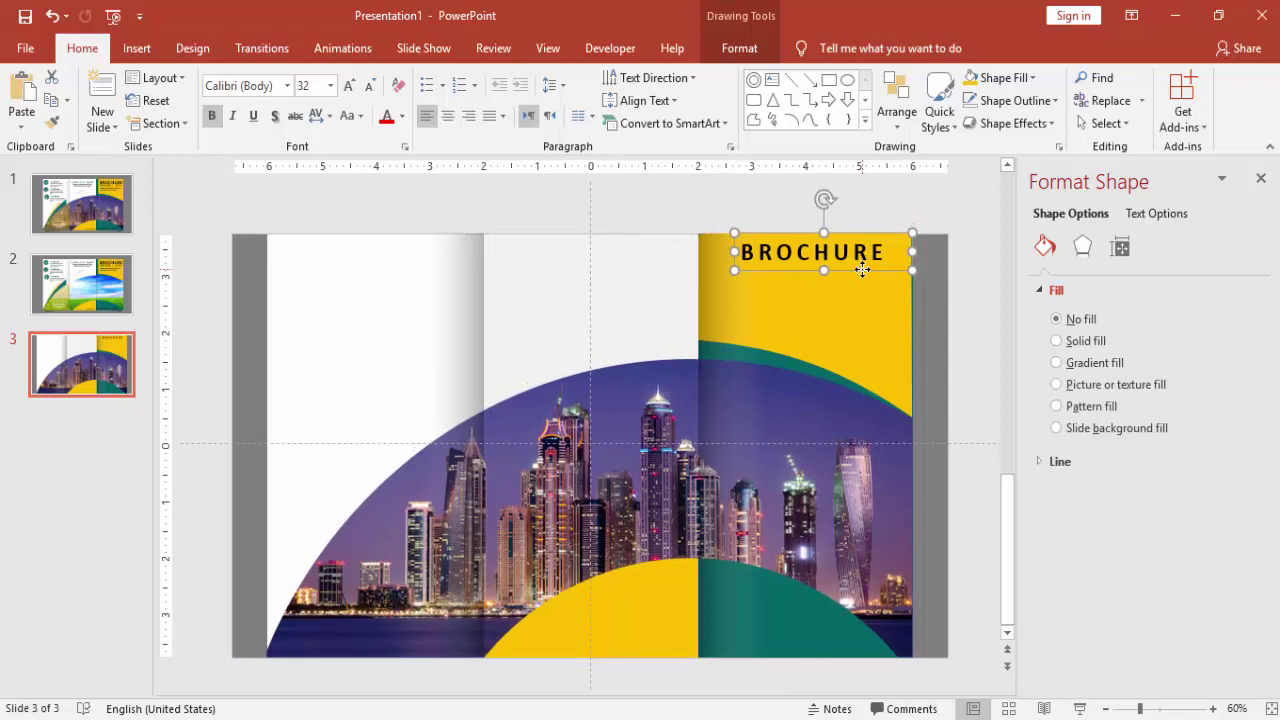
drag(862, 269, 869, 308)
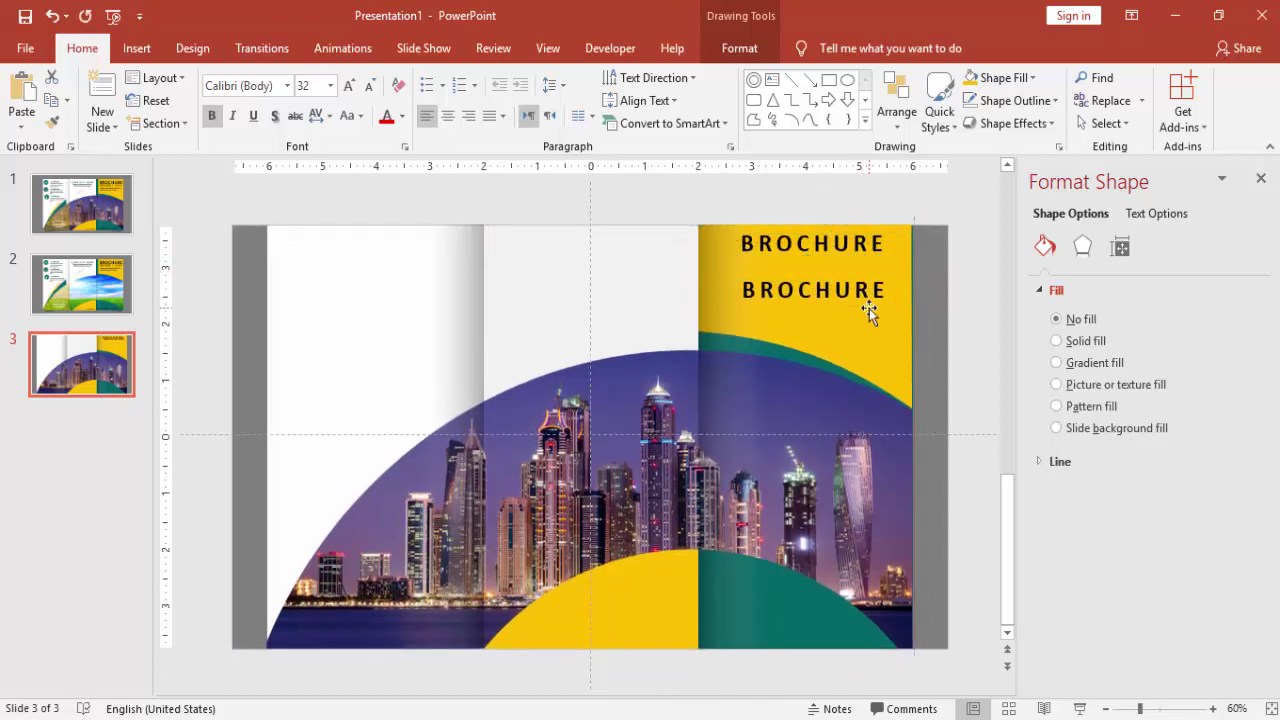
Change the duplicate to 'DESIGN | 2019' at 20 pt, aligned beneath BROCHURE.
click(368, 86)
click(365, 86)
drag(853, 296, 718, 278)
text(DESI)
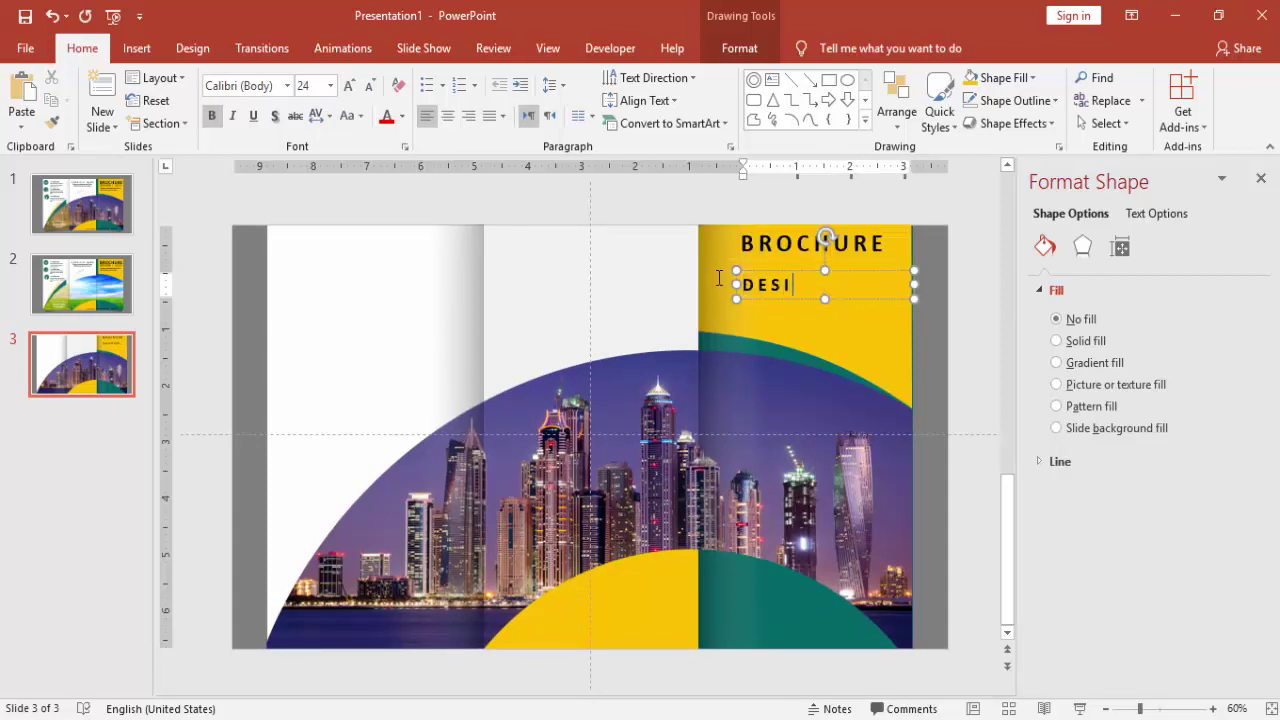
text(GN | 2019)
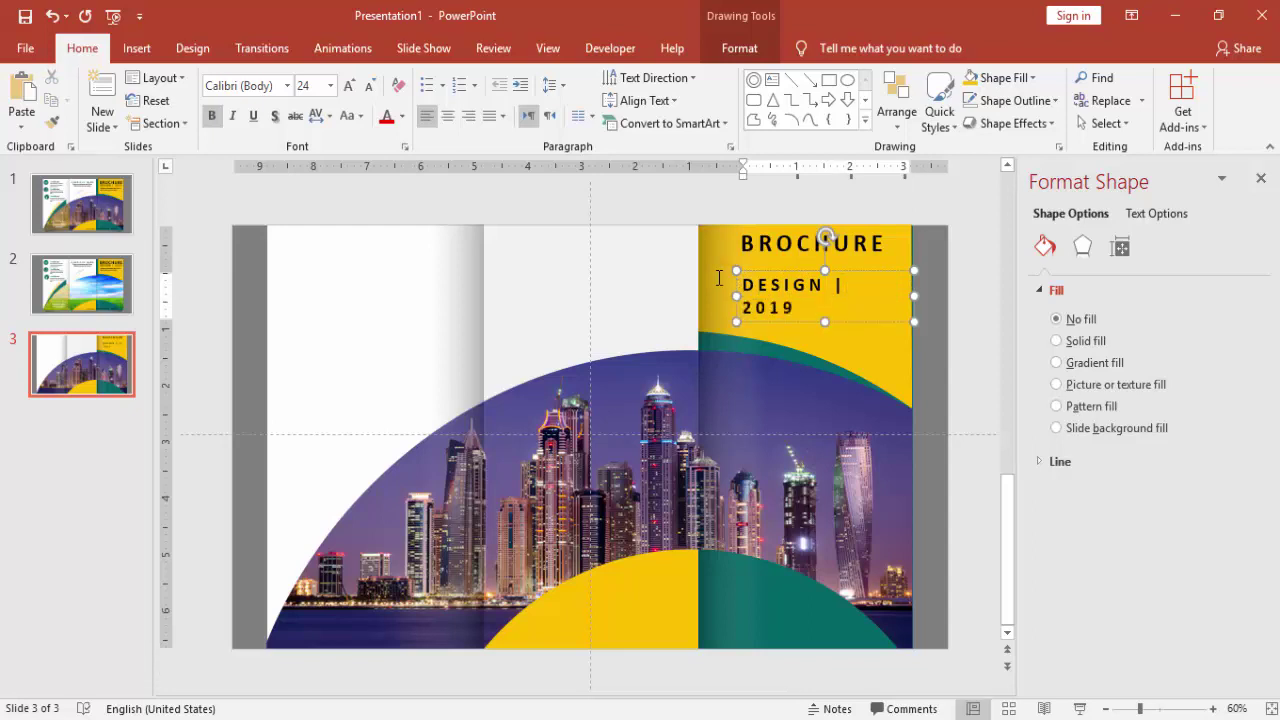
drag(914, 296, 866, 265)
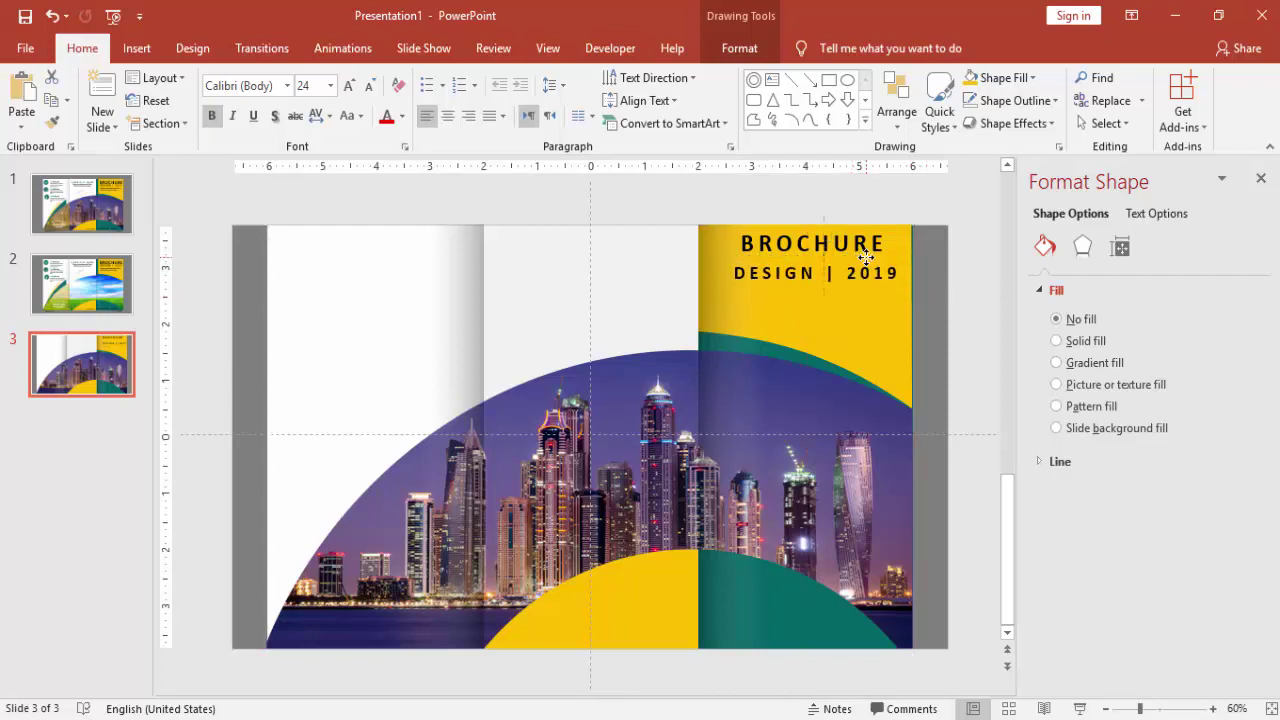
click(368, 86)
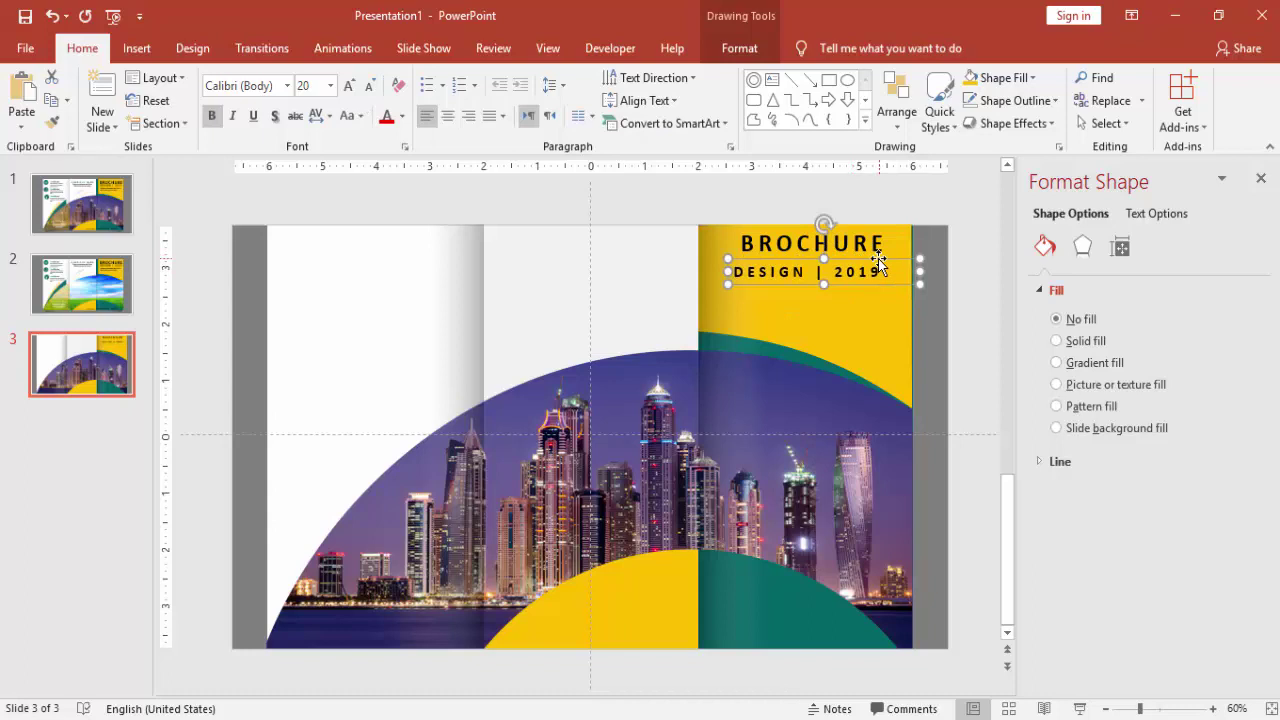
drag(877, 266, 881, 255)
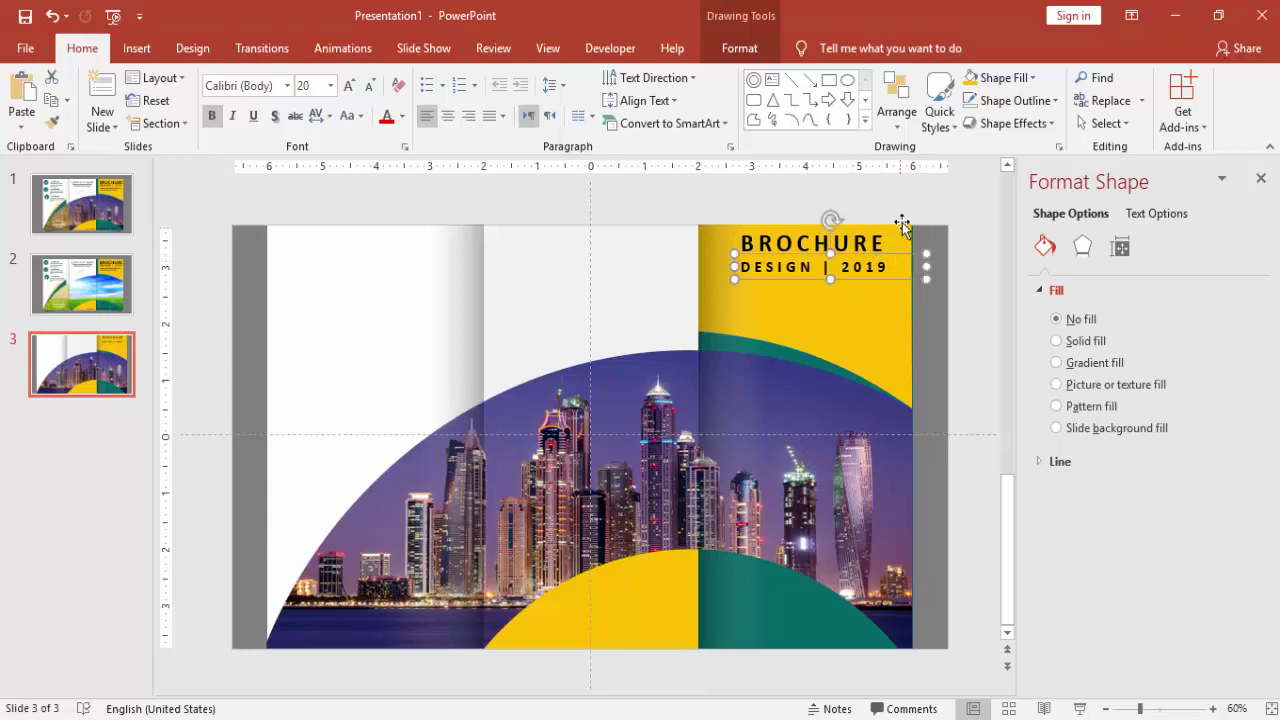
click(893, 219)
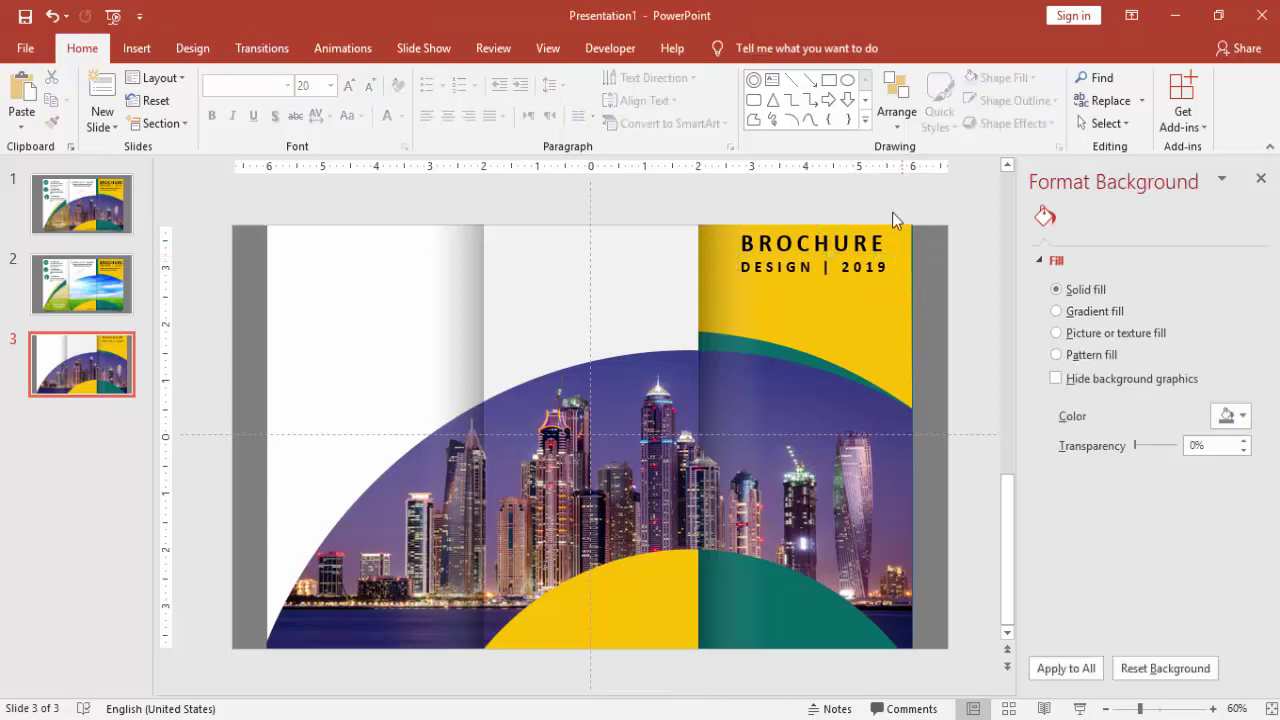
Draw a small 0.84" circle on the left panel with no outline and teal fill.
click(137, 48)
click(318, 95)
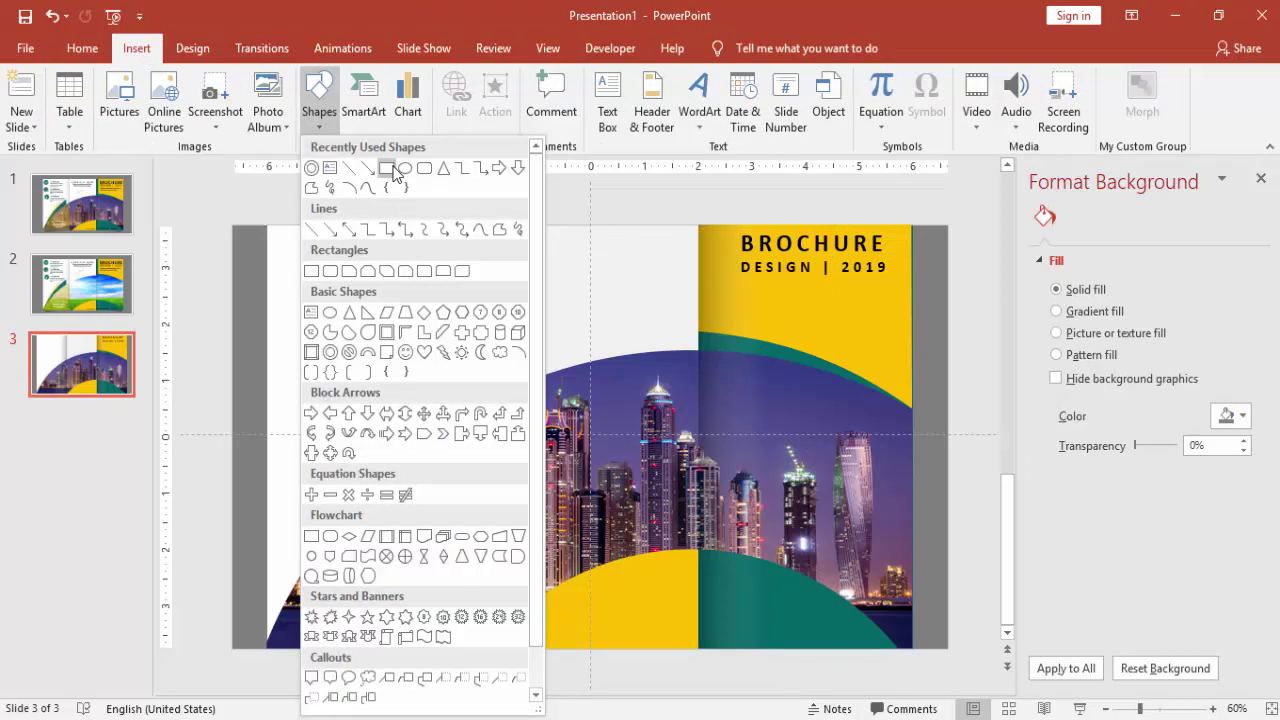
click(330, 313)
click(231, 234)
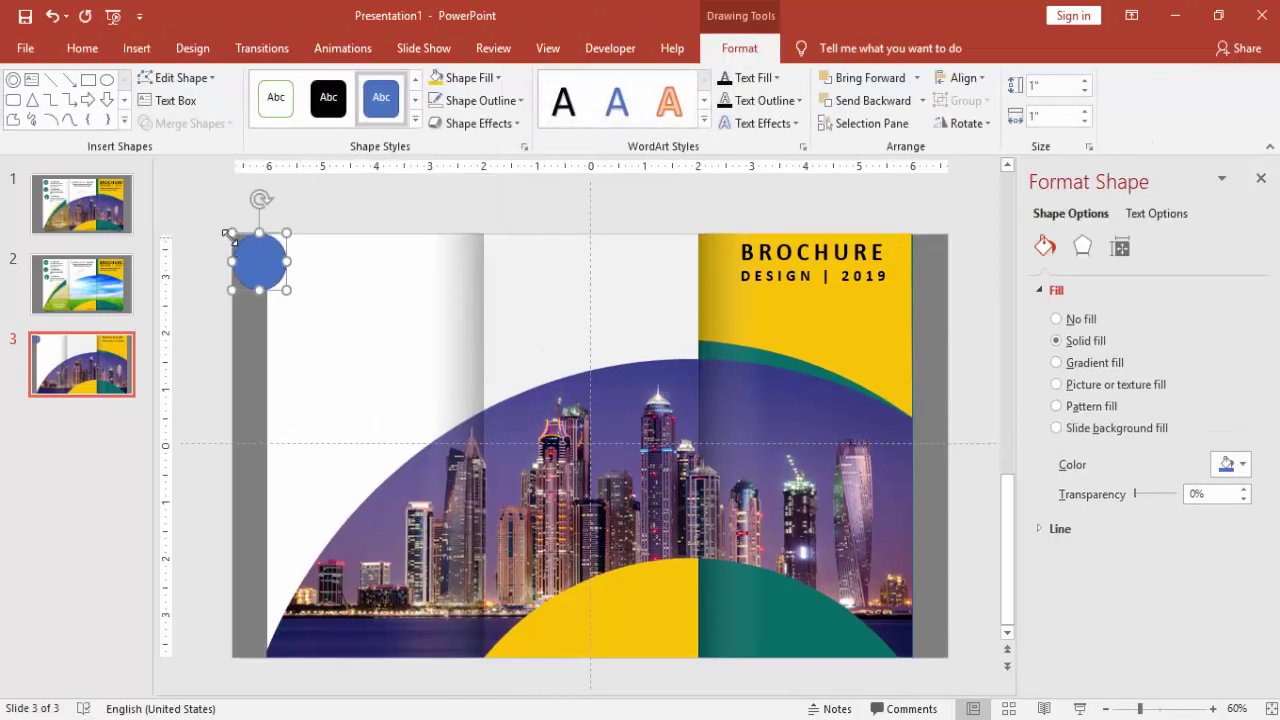
drag(232, 234, 294, 266)
click(472, 100)
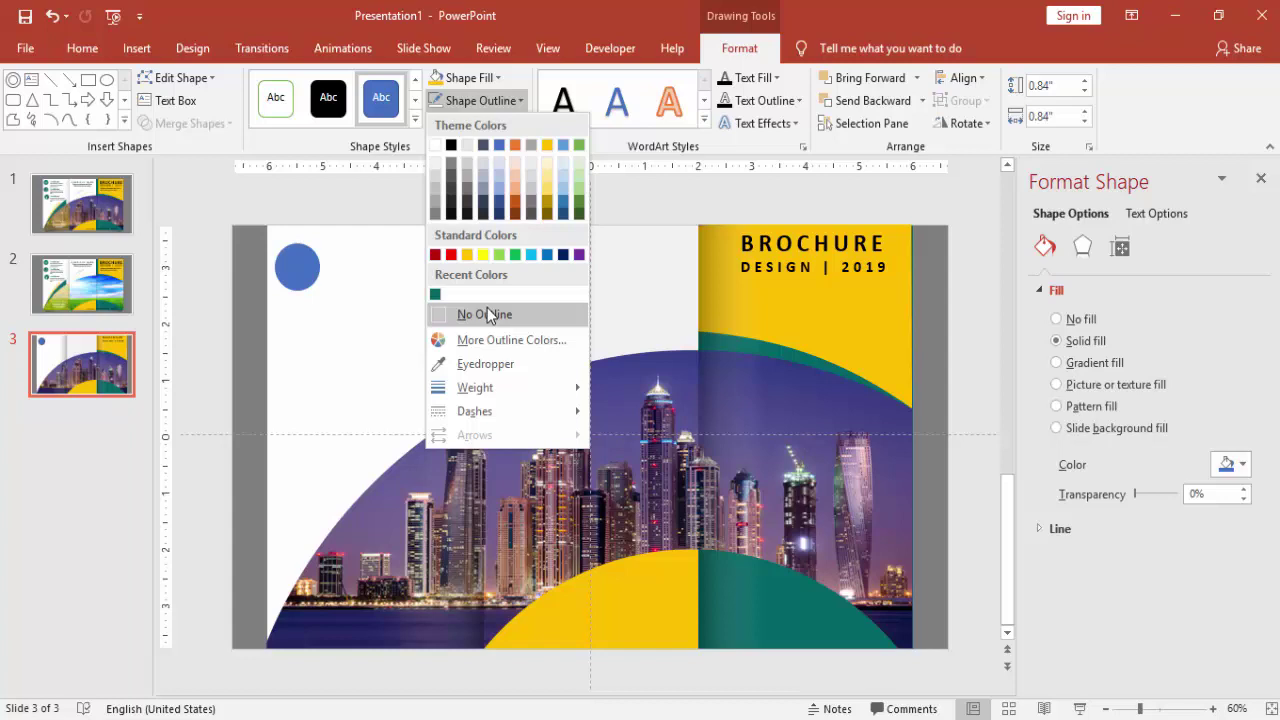
click(491, 313)
click(488, 81)
click(438, 270)
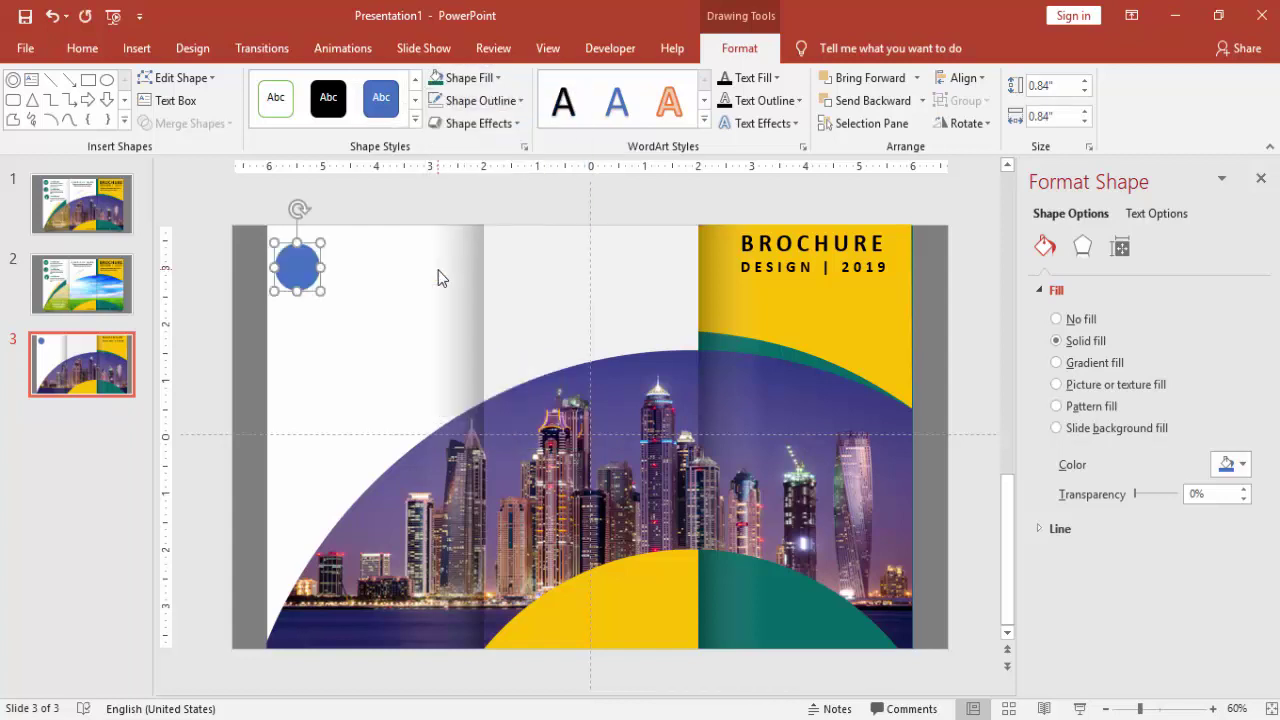
Duplicate the teal circle twice to stack three circles evenly down the panel.
drag(320, 288, 304, 344)
key(ctrl+d)
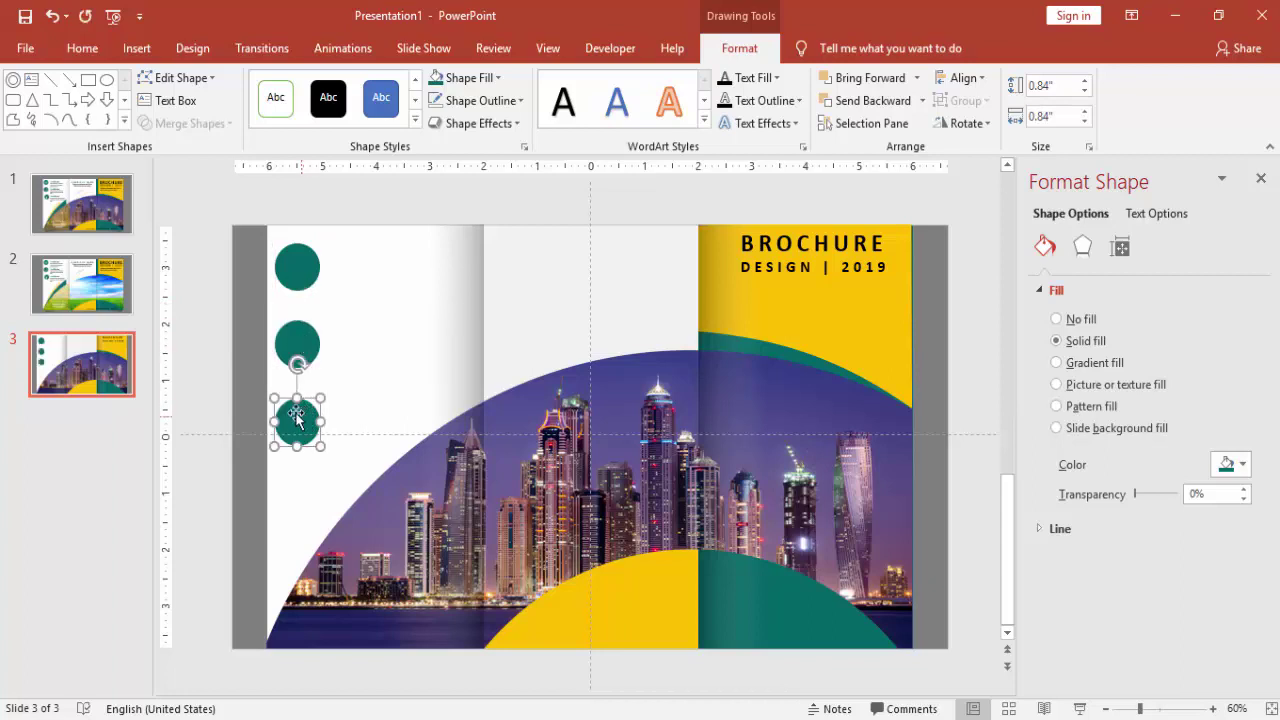
click(196, 343)
Add a text box reading 'SUB TITLE' on the left panel.
click(137, 48)
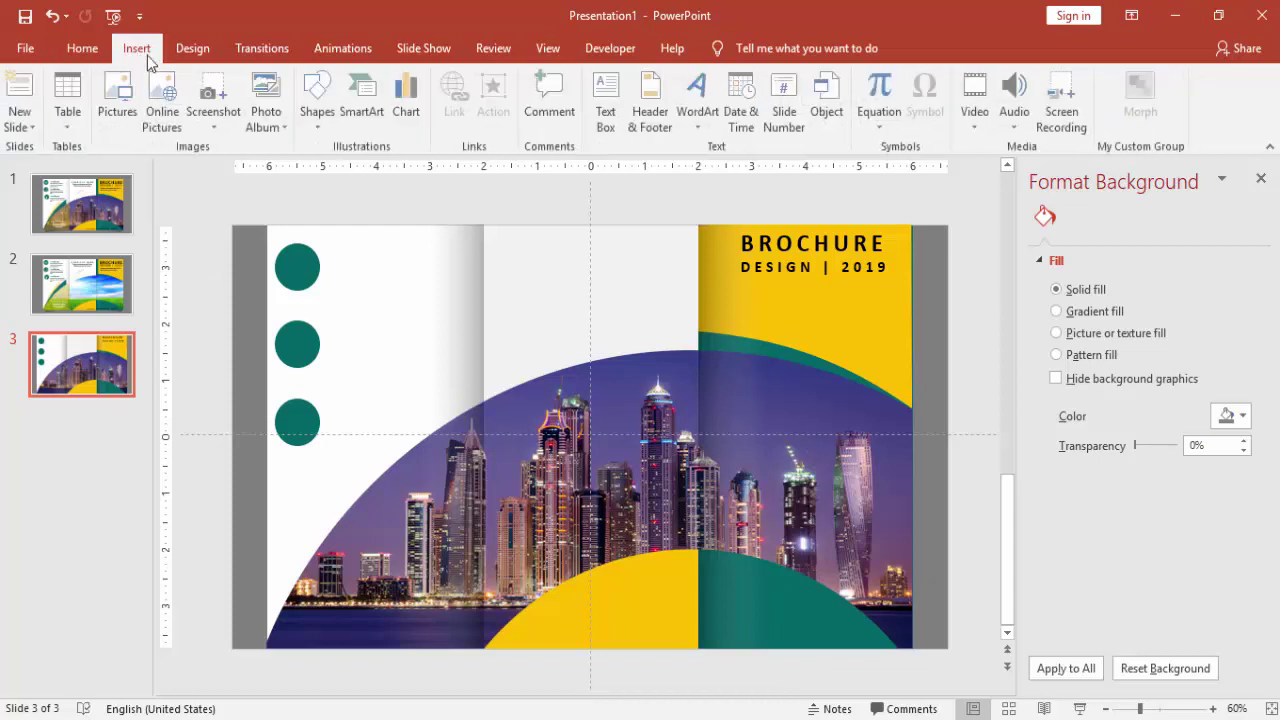
click(612, 94)
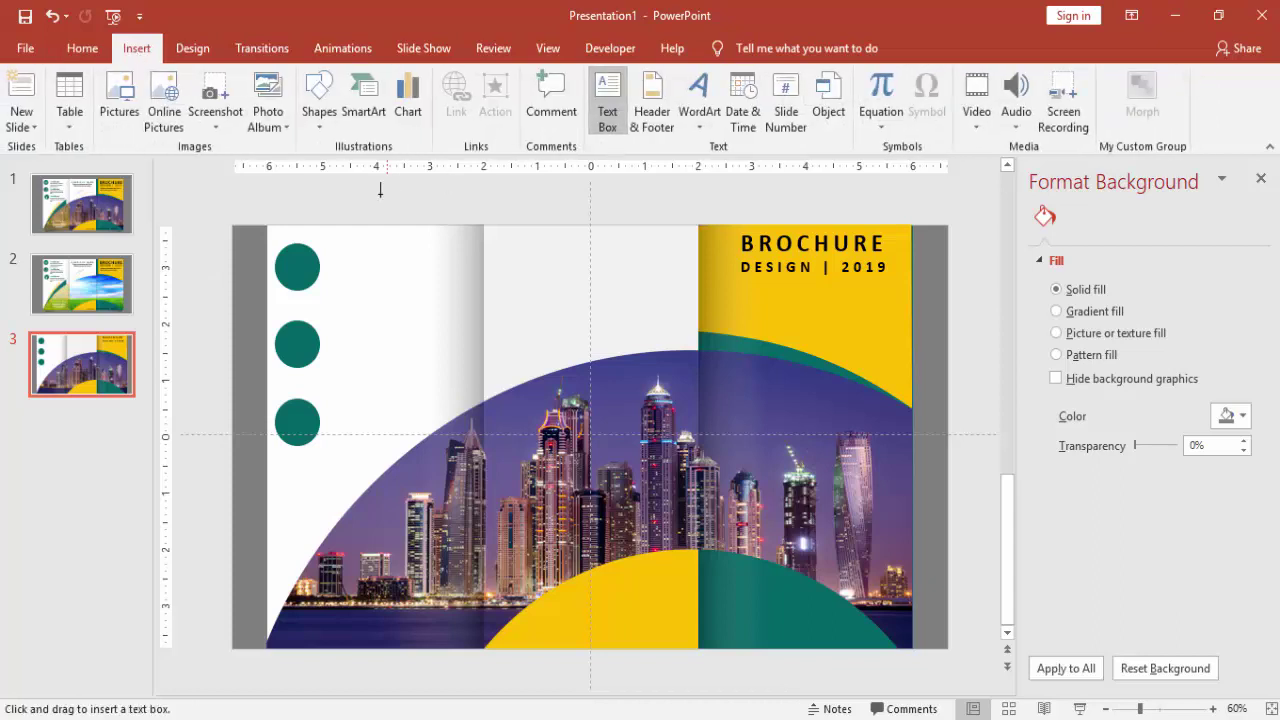
click(299, 202)
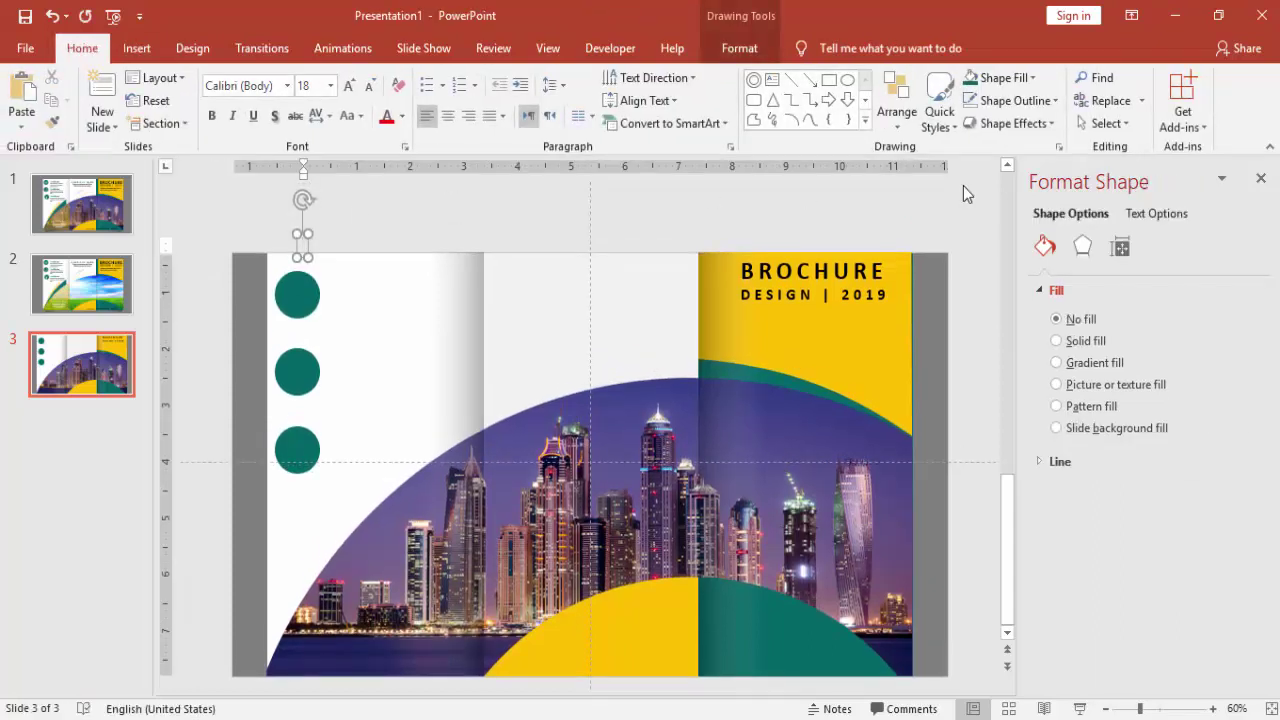
text(T)
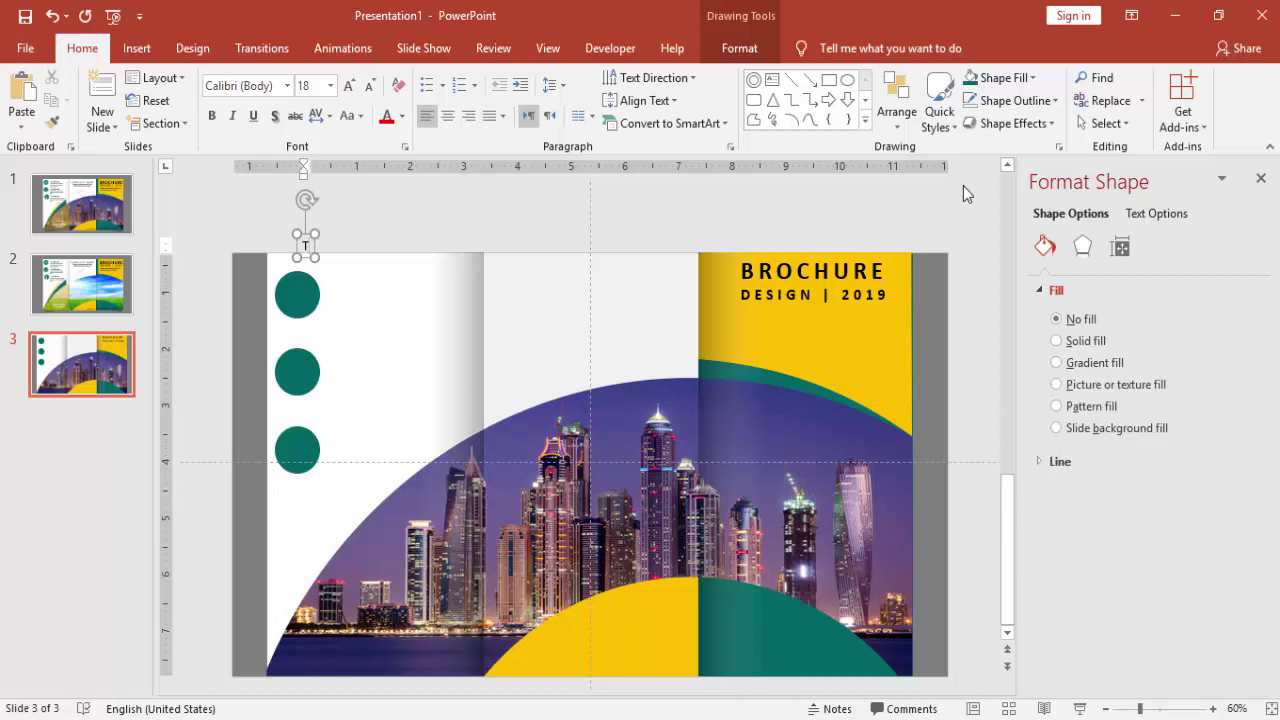
text(yp)
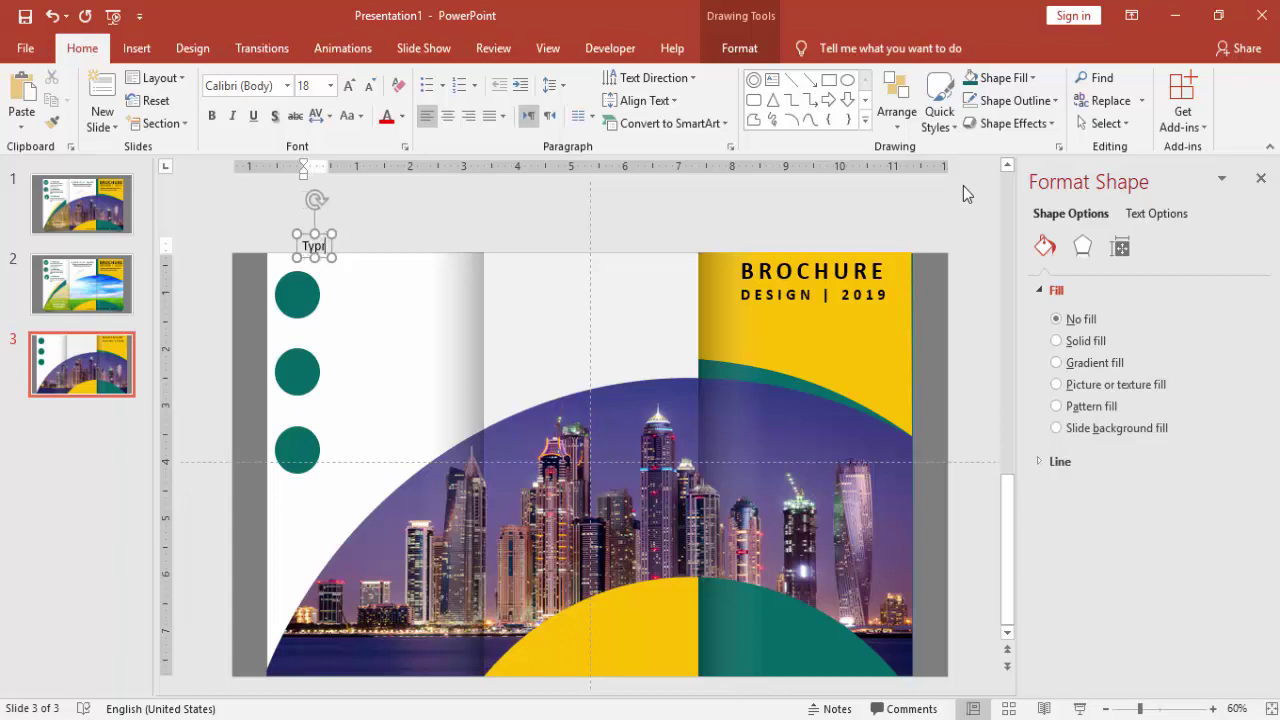
key(BackSpace)
key(BackSpace)
key(BackSpace)
key(BackSpace)
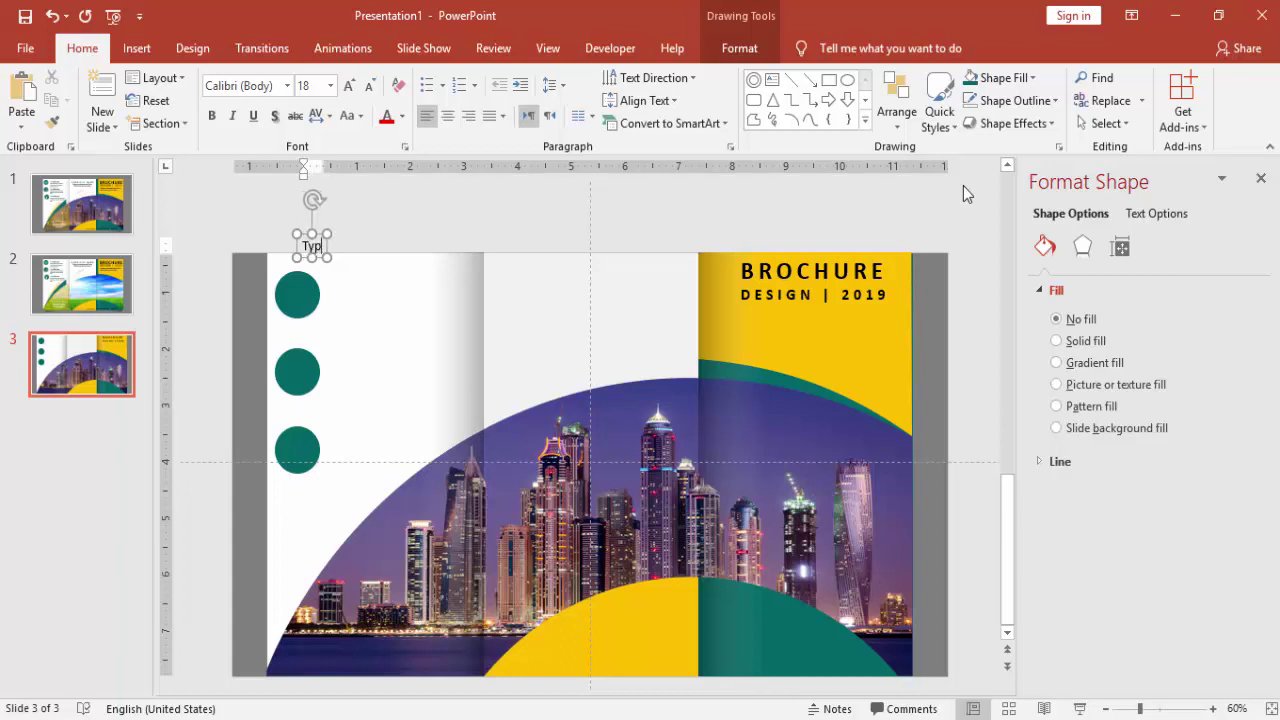
text(S)
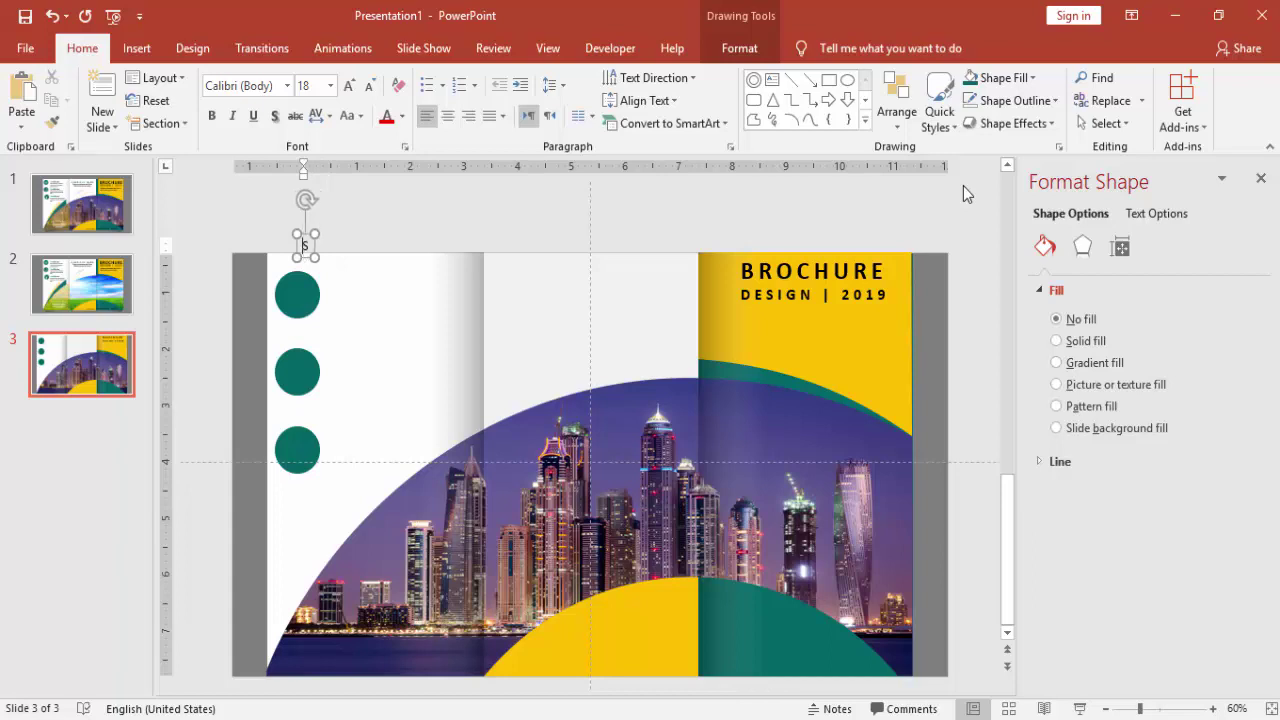
text(ub Title)
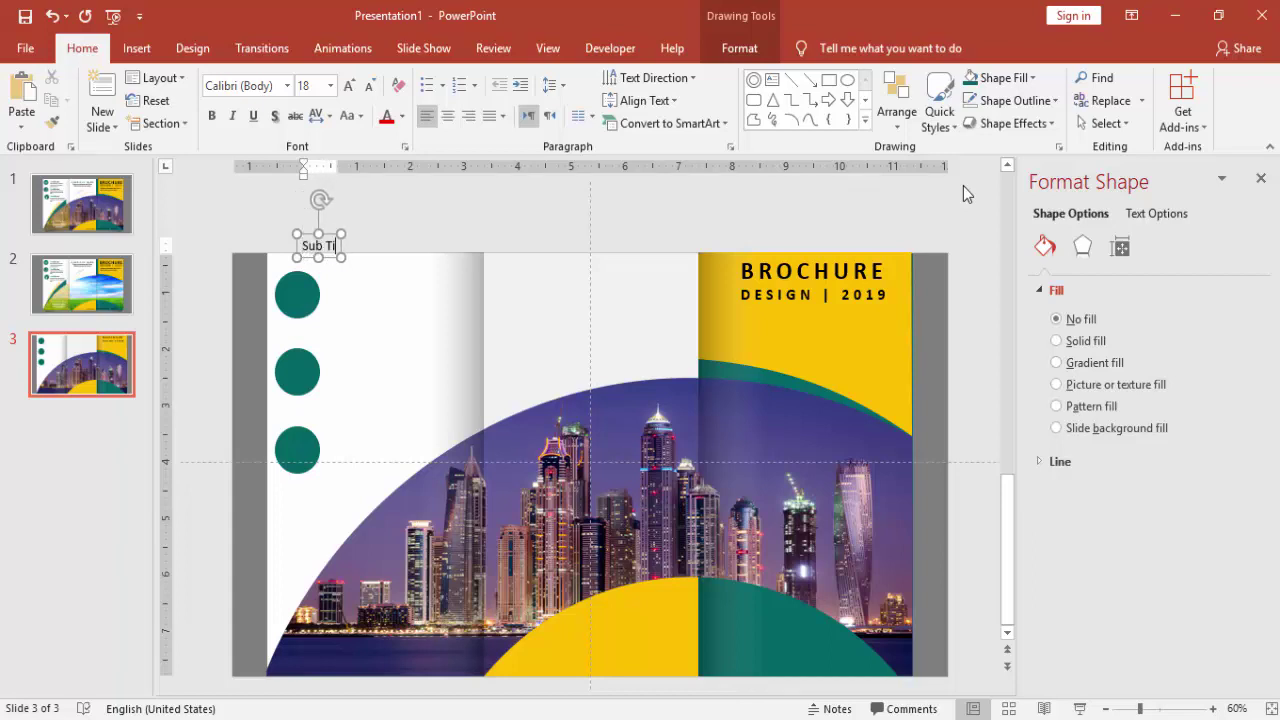
key(BackSpace)
key(BackSpace)
key(BackSpace)
key(BackSpace)
key(BackSpace)
key(BackSpace)
key(BackSpace)
key(BackSpace)
key(BackSpace)
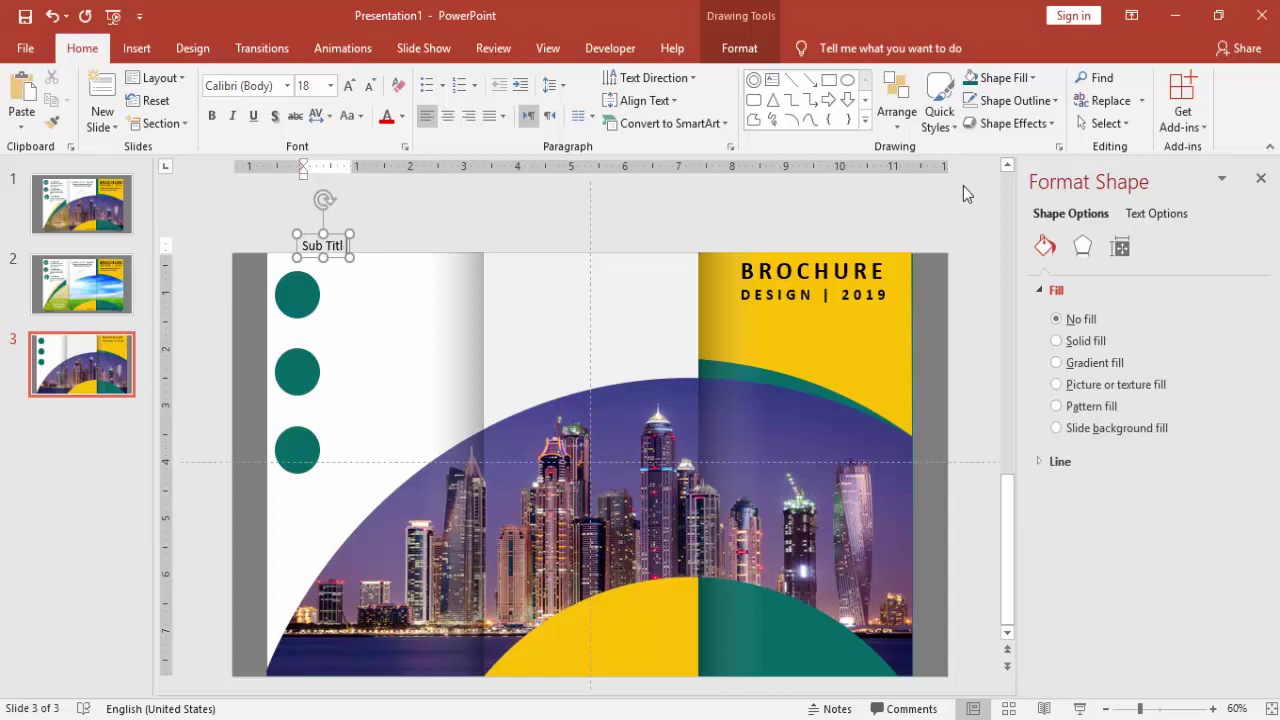
text(SU)
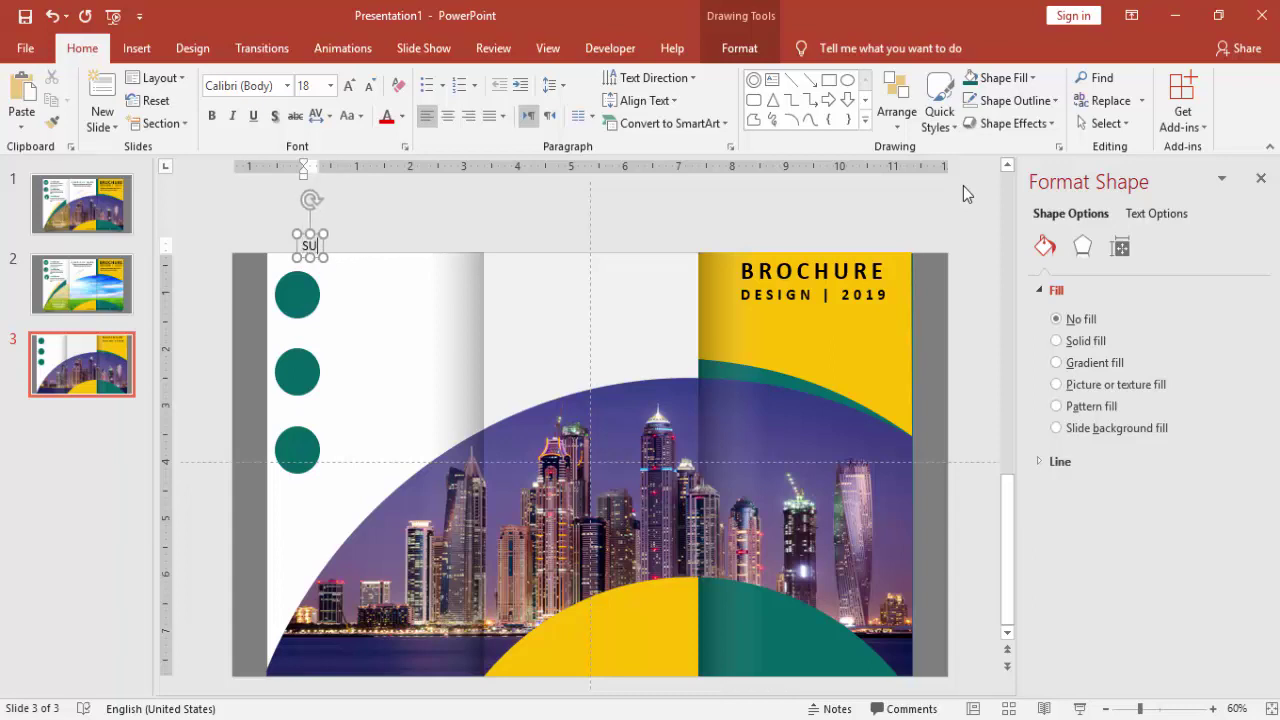
text(B TITLE)
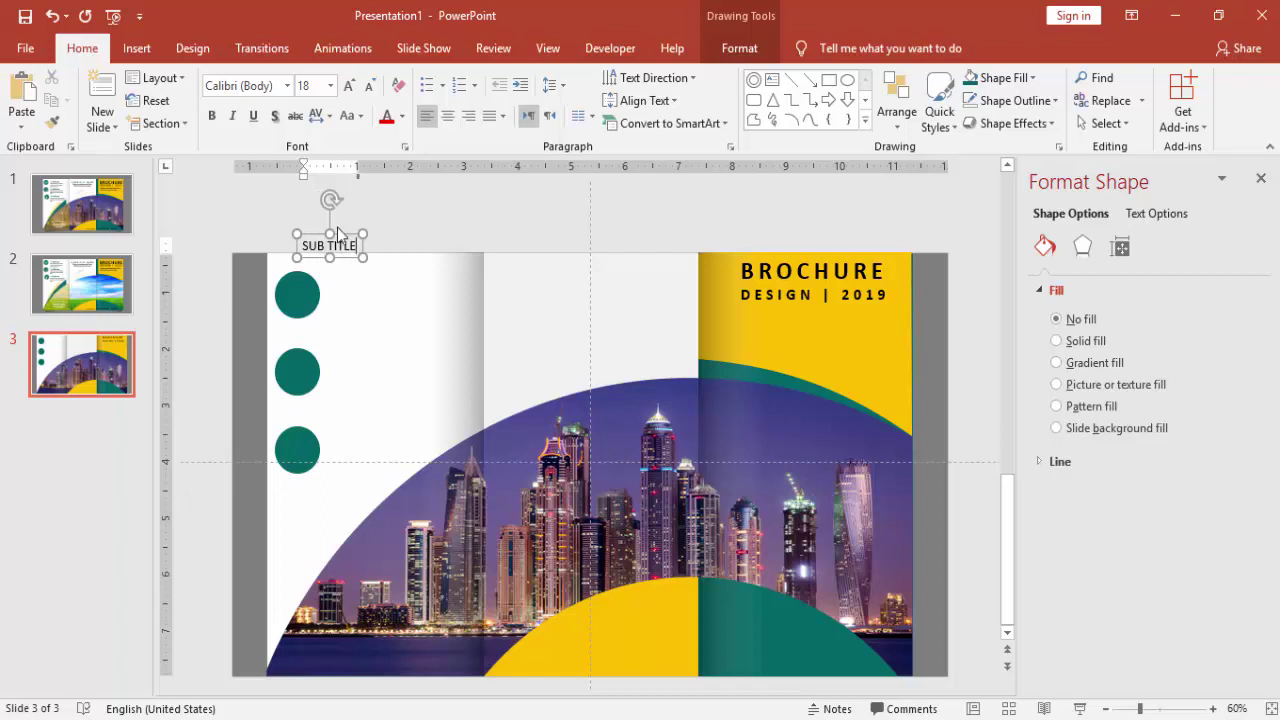
drag(338, 244, 367, 261)
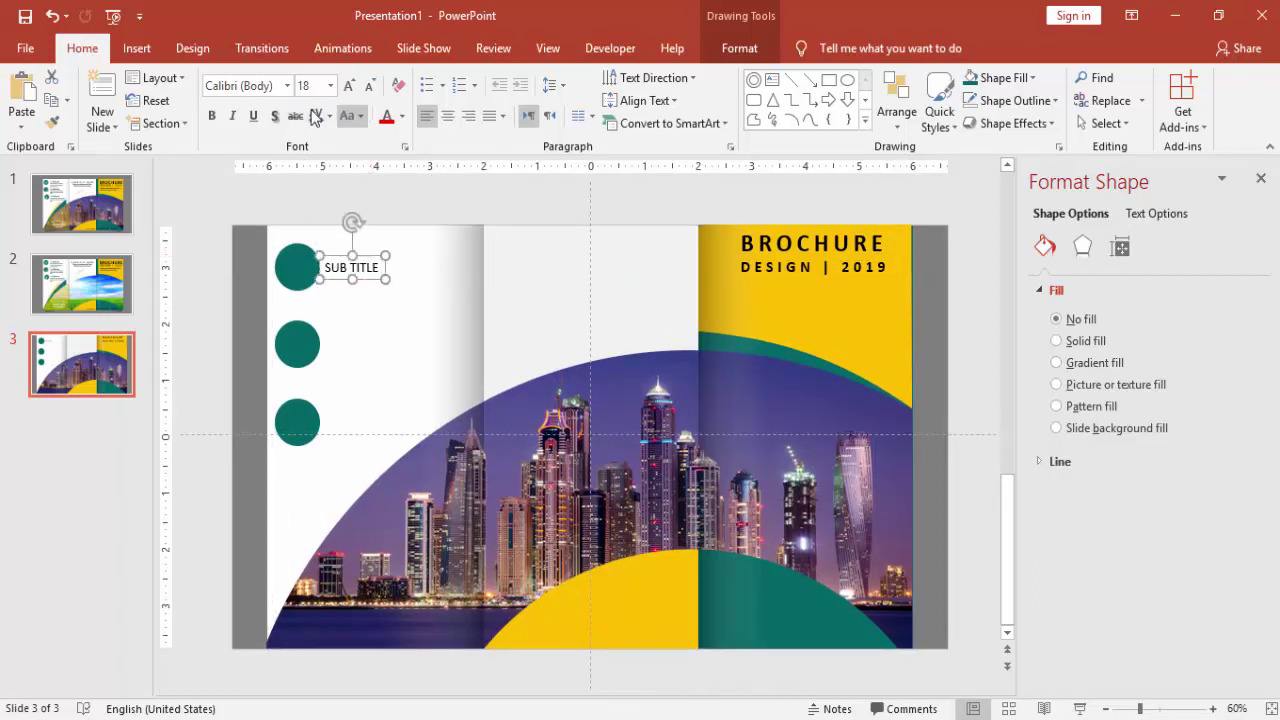
Make the text bold and teal, append '01', and level it with the top circle.
click(212, 115)
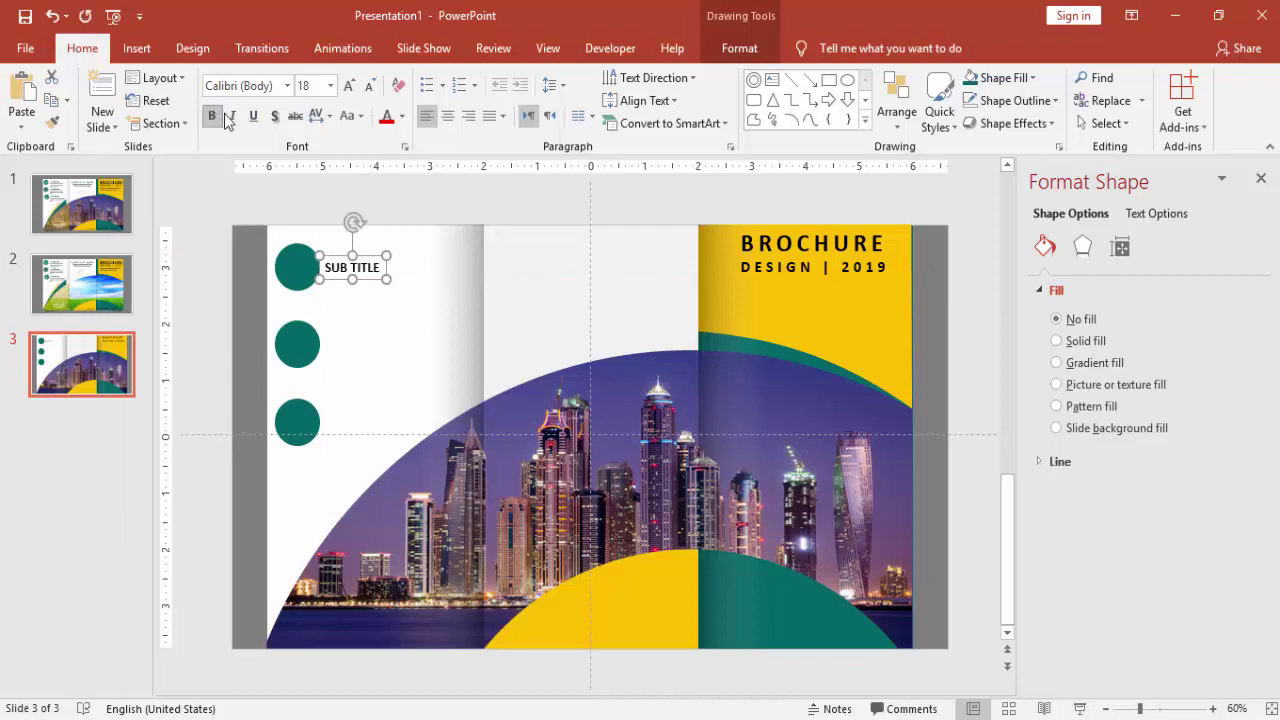
click(404, 119)
click(390, 307)
click(371, 251)
click(377, 266)
click(386, 268)
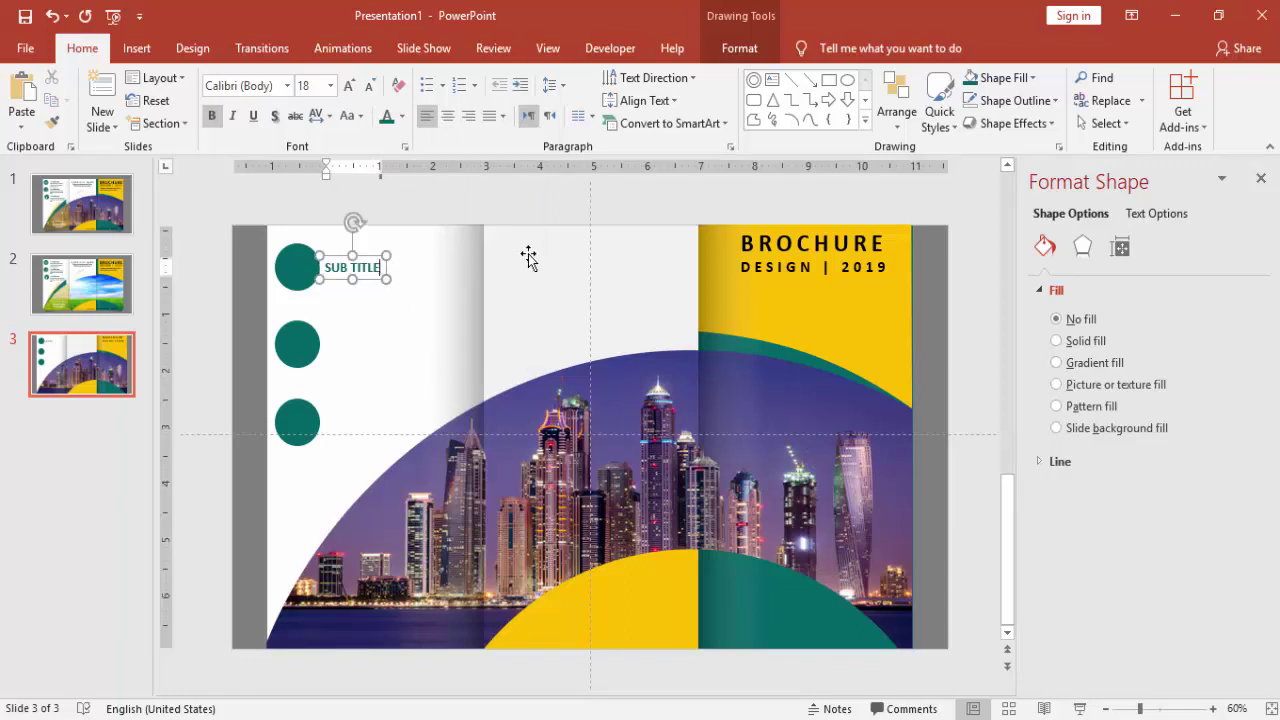
text(01)
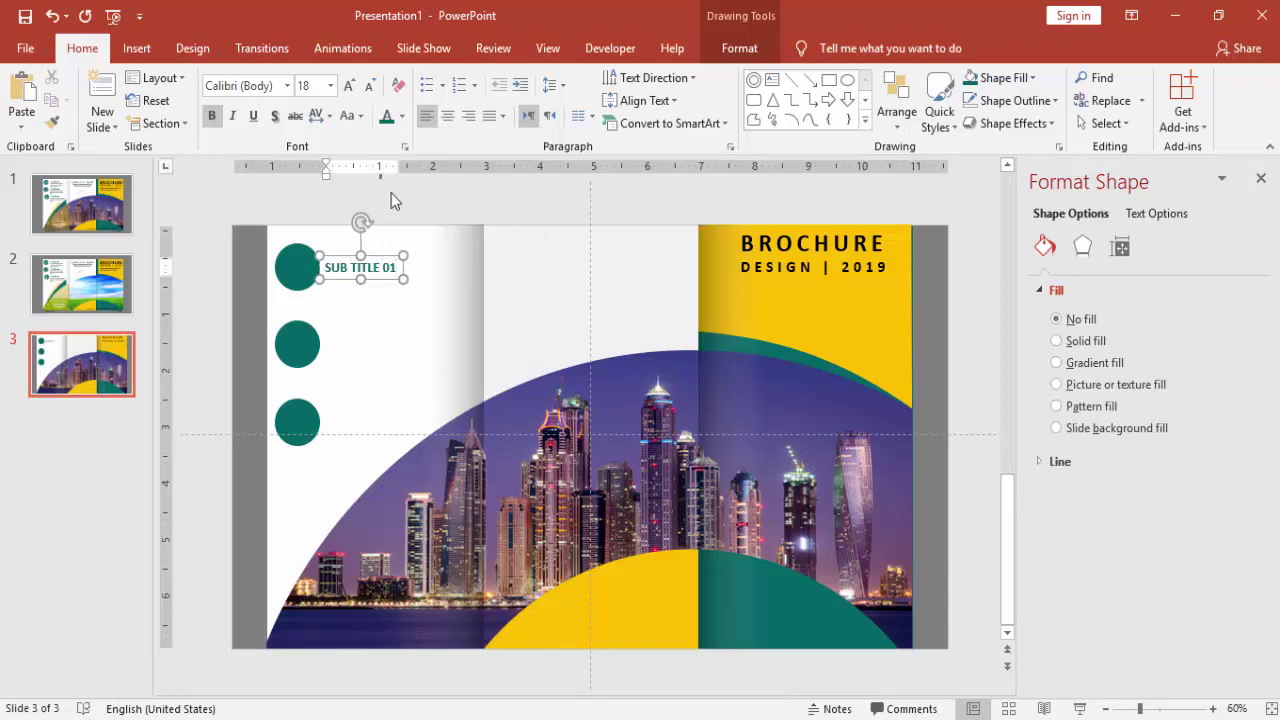
drag(382, 260, 378, 258)
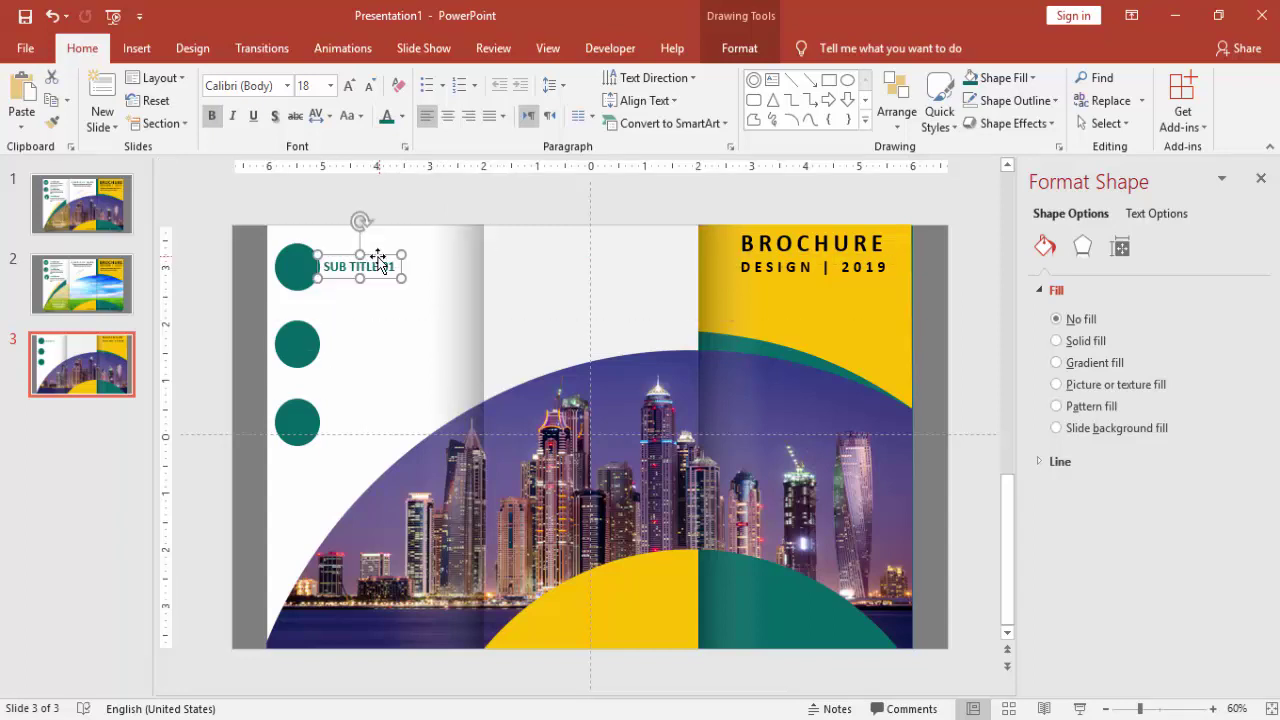
click(406, 209)
Add a 16 pt 'Type your detailed text here' text box beneath SUB TITLE 01.
click(137, 48)
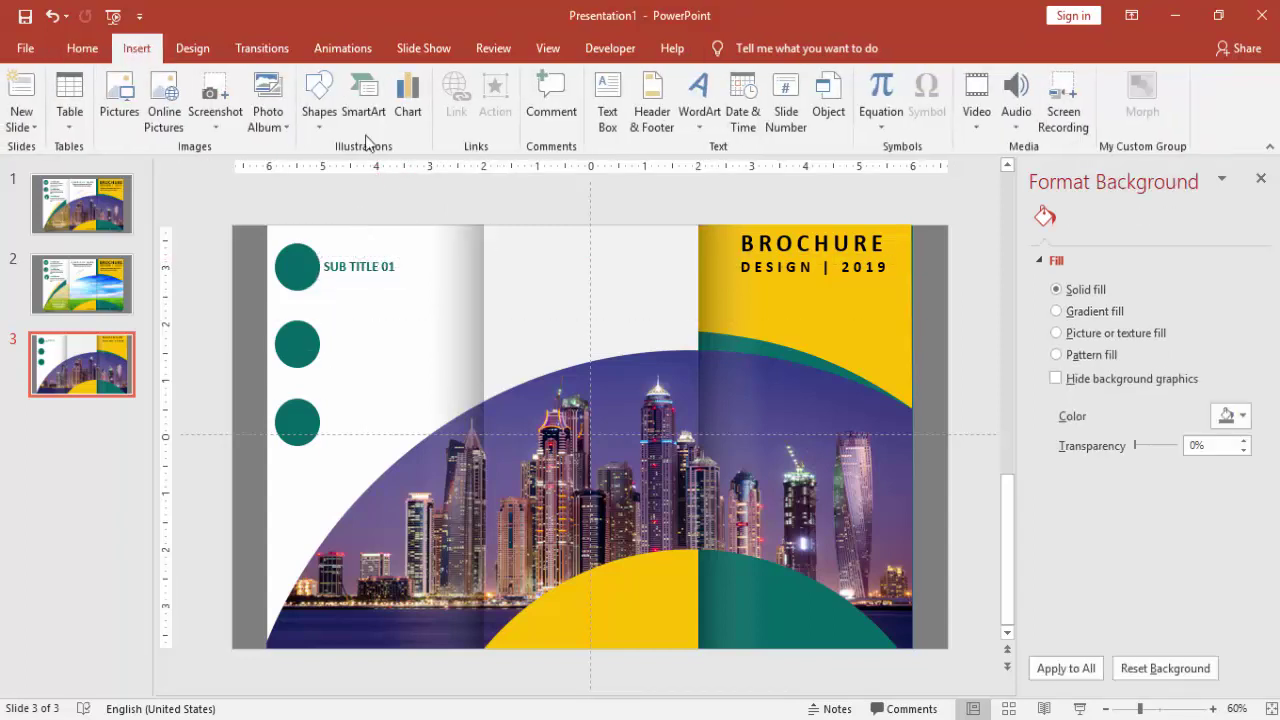
click(608, 105)
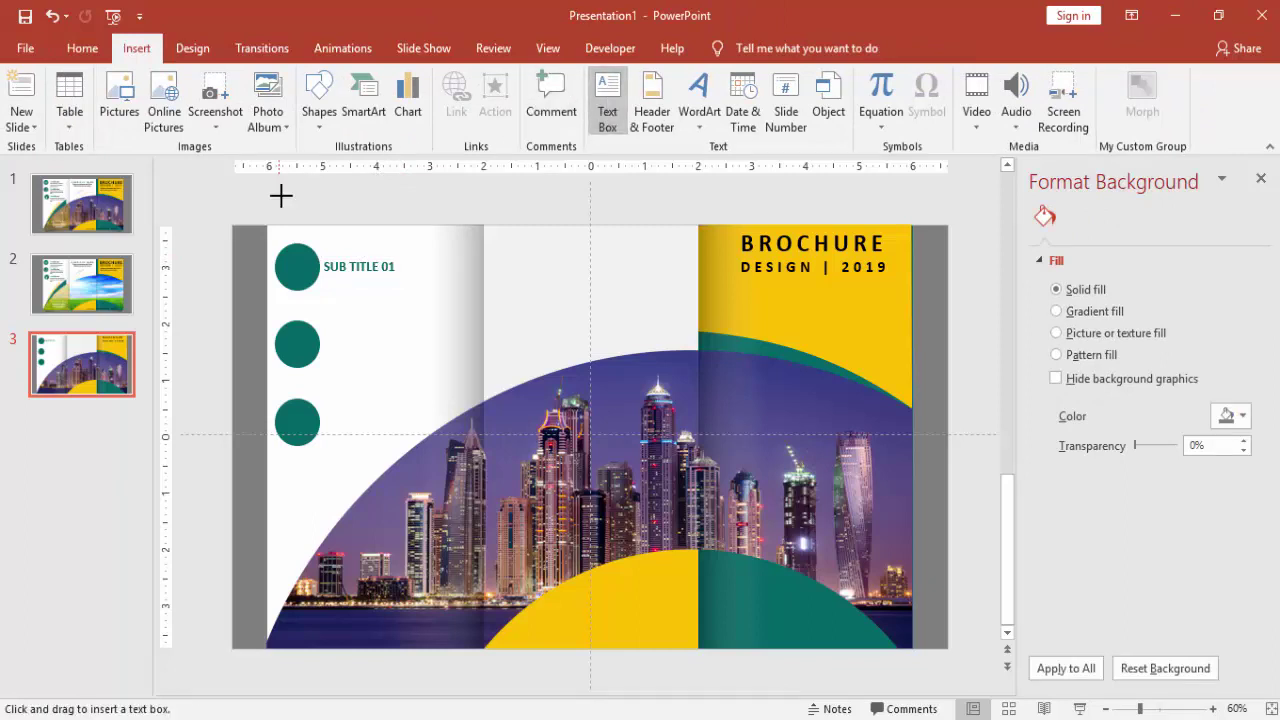
drag(281, 196, 428, 214)
text(Typ)
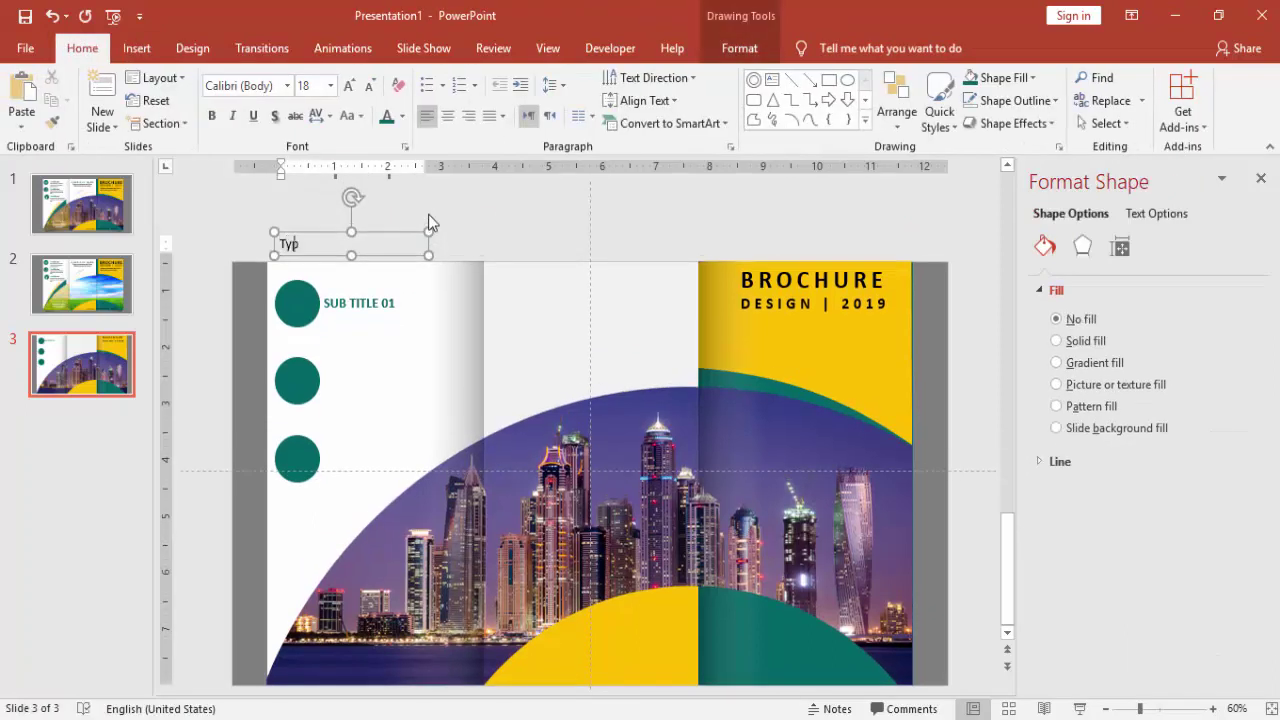
text(e your detailed text)
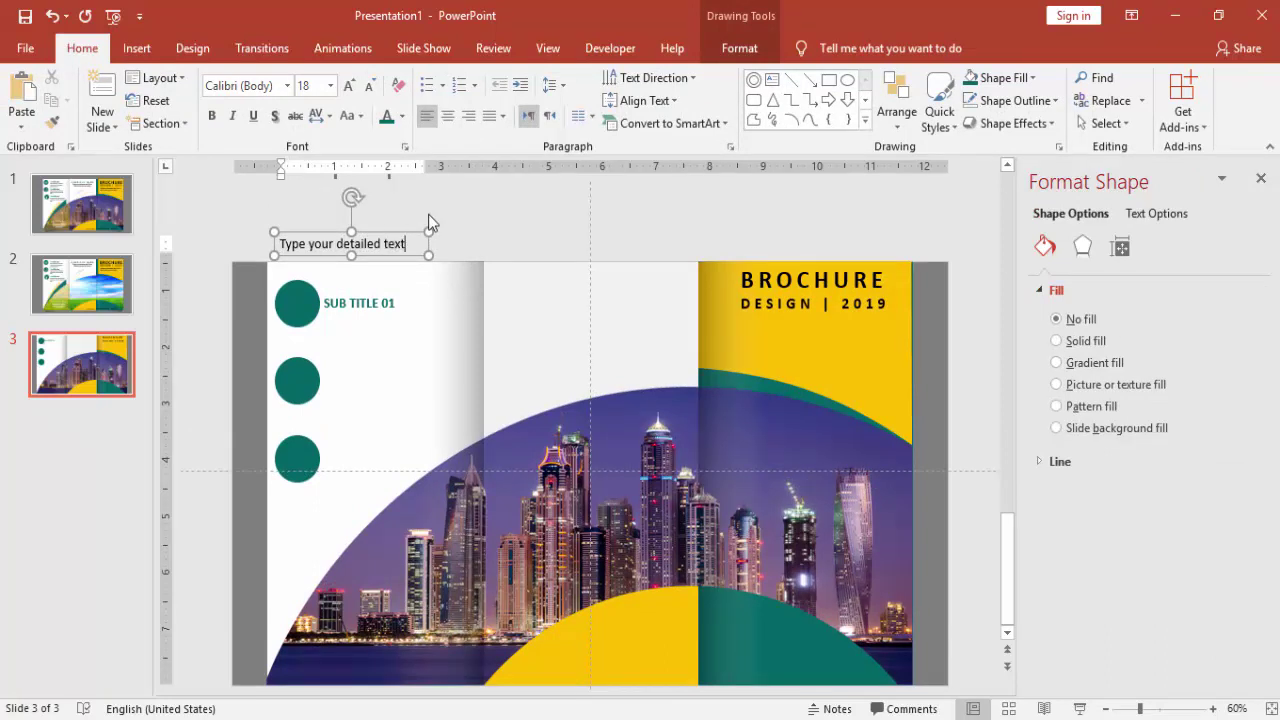
text( here)
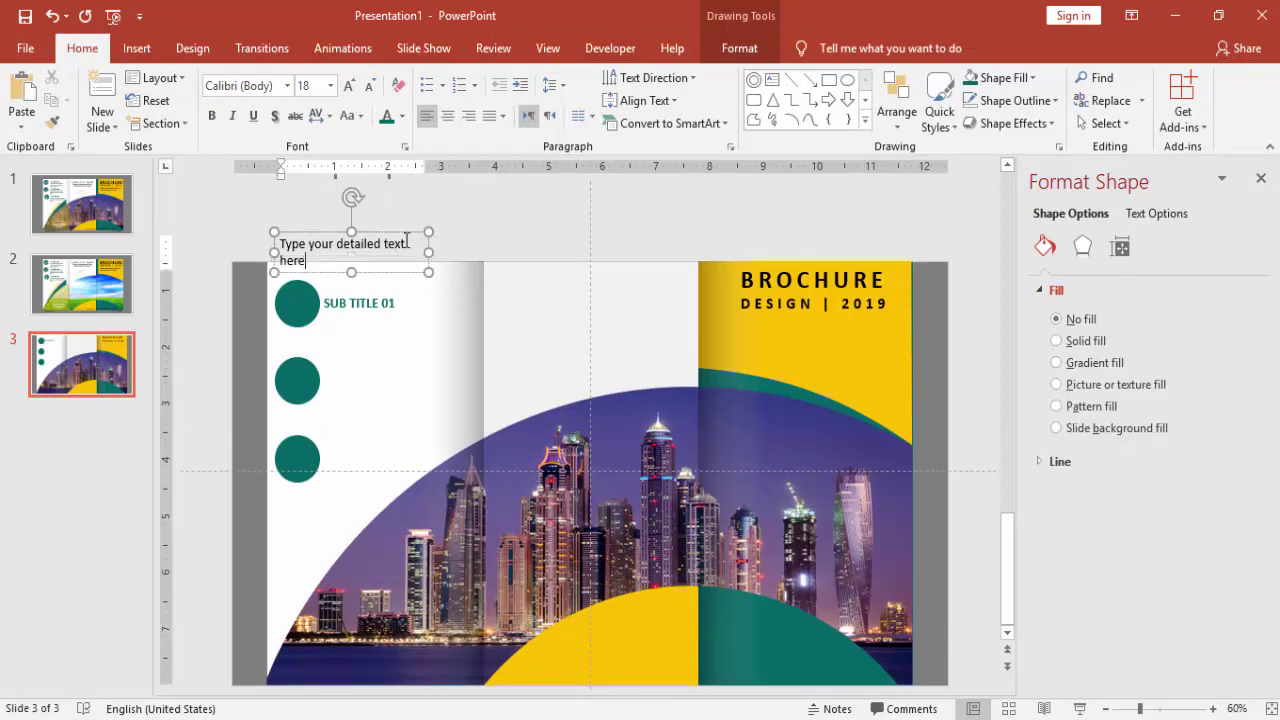
click(393, 235)
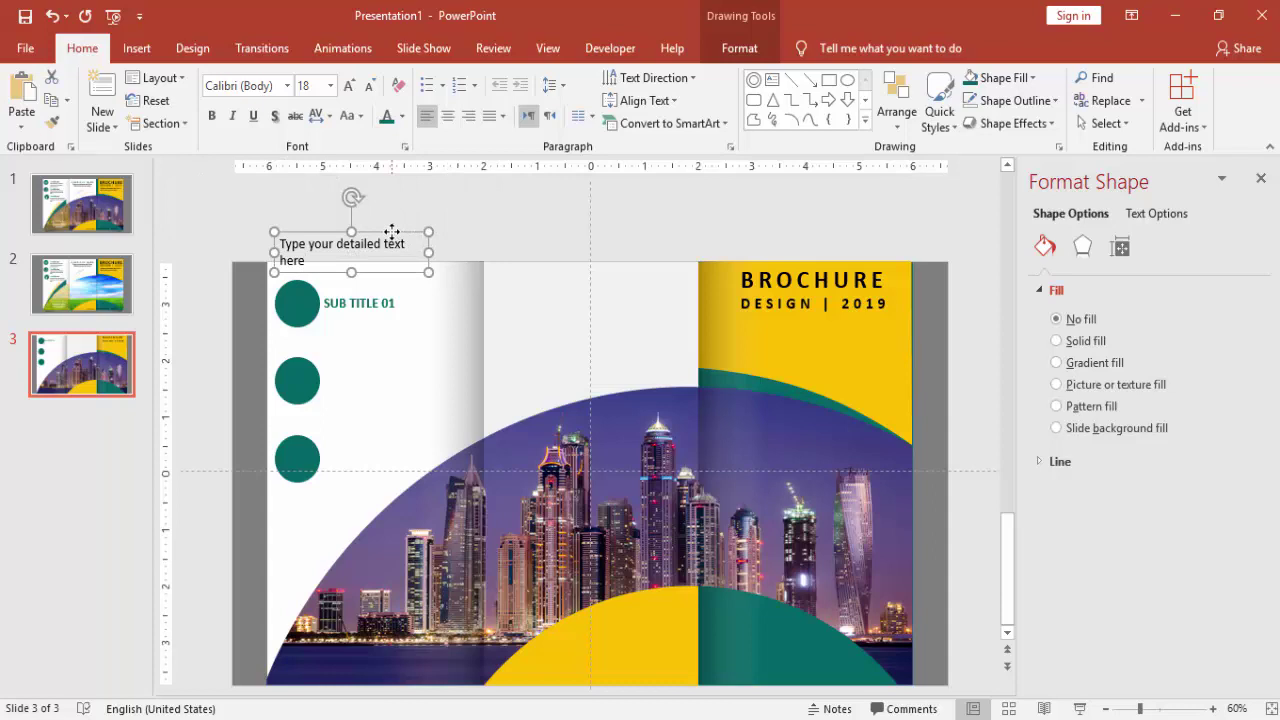
click(369, 88)
drag(391, 234, 441, 286)
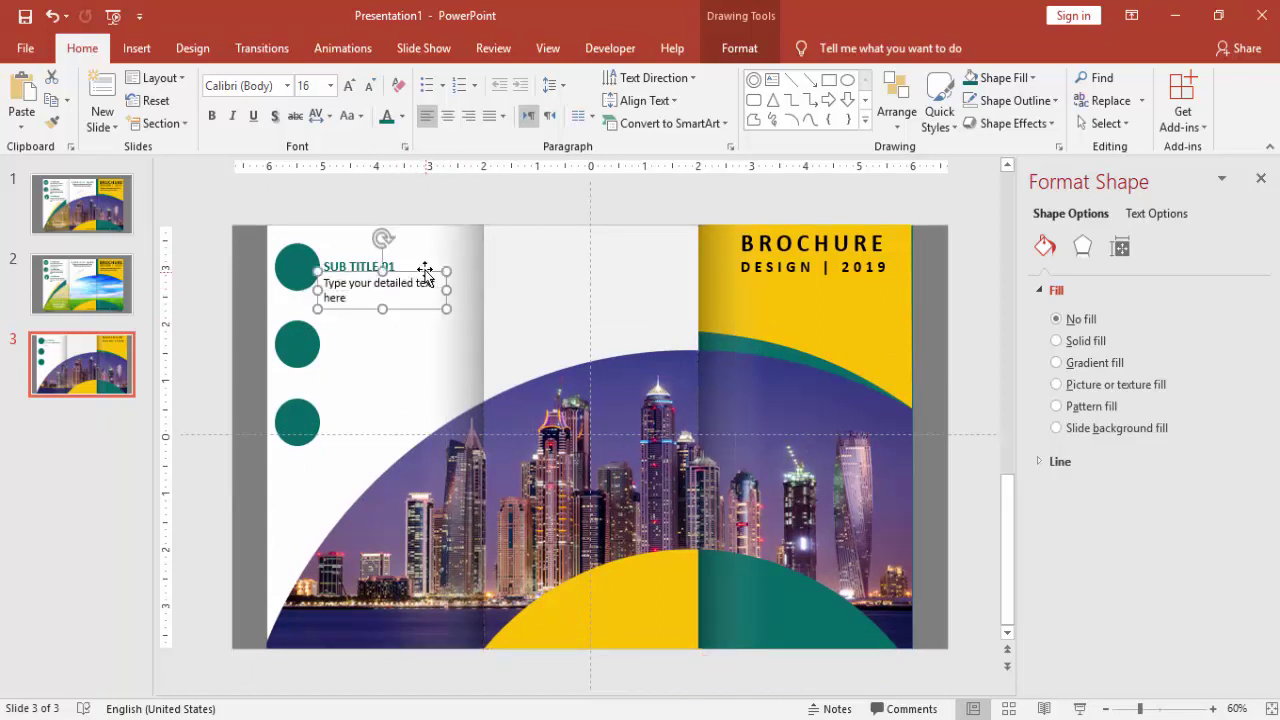
click(375, 204)
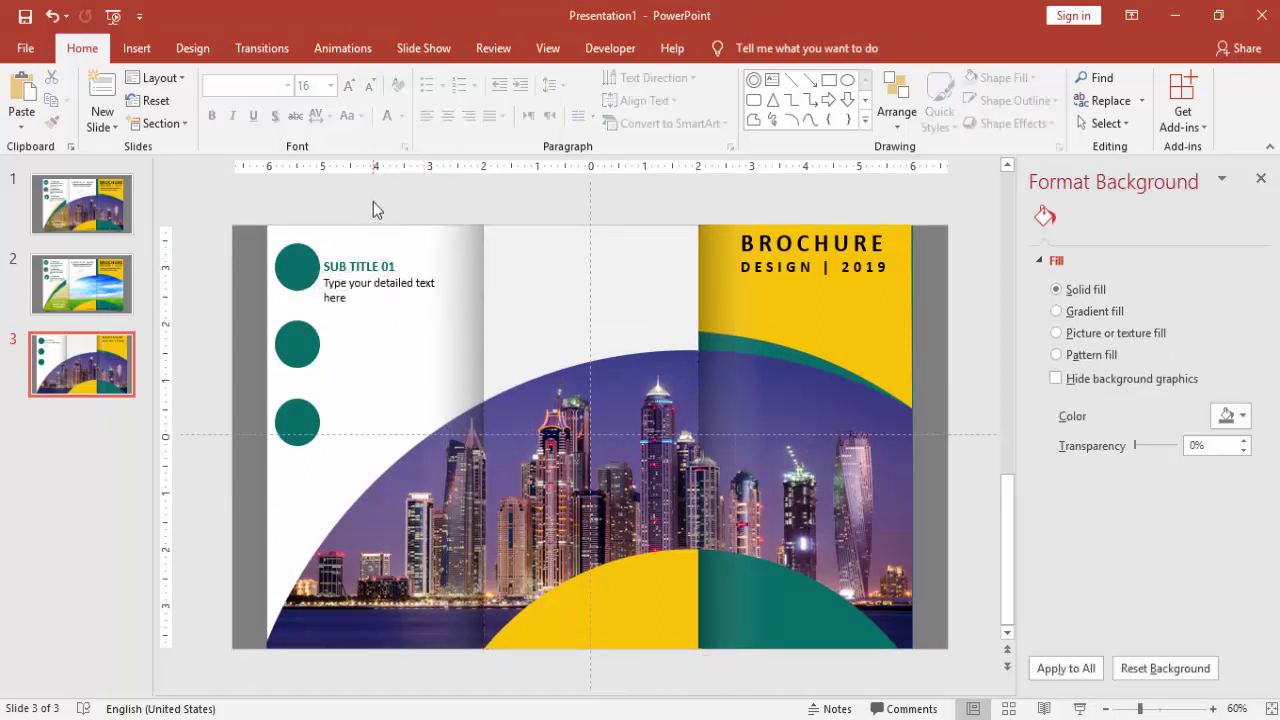
Copy the SUB TITLE 01 heading and detail text beside the second and third teal circles.
click(348, 265)
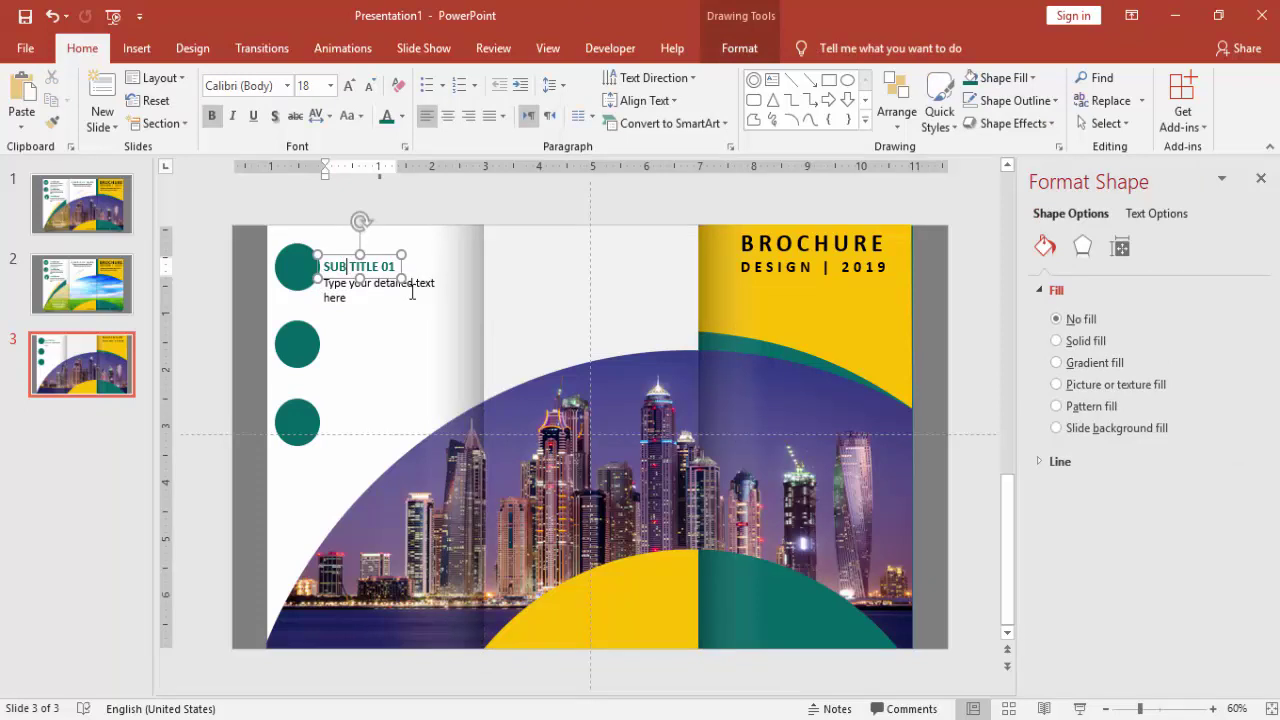
key(Escape)
drag(414, 267, 414, 256)
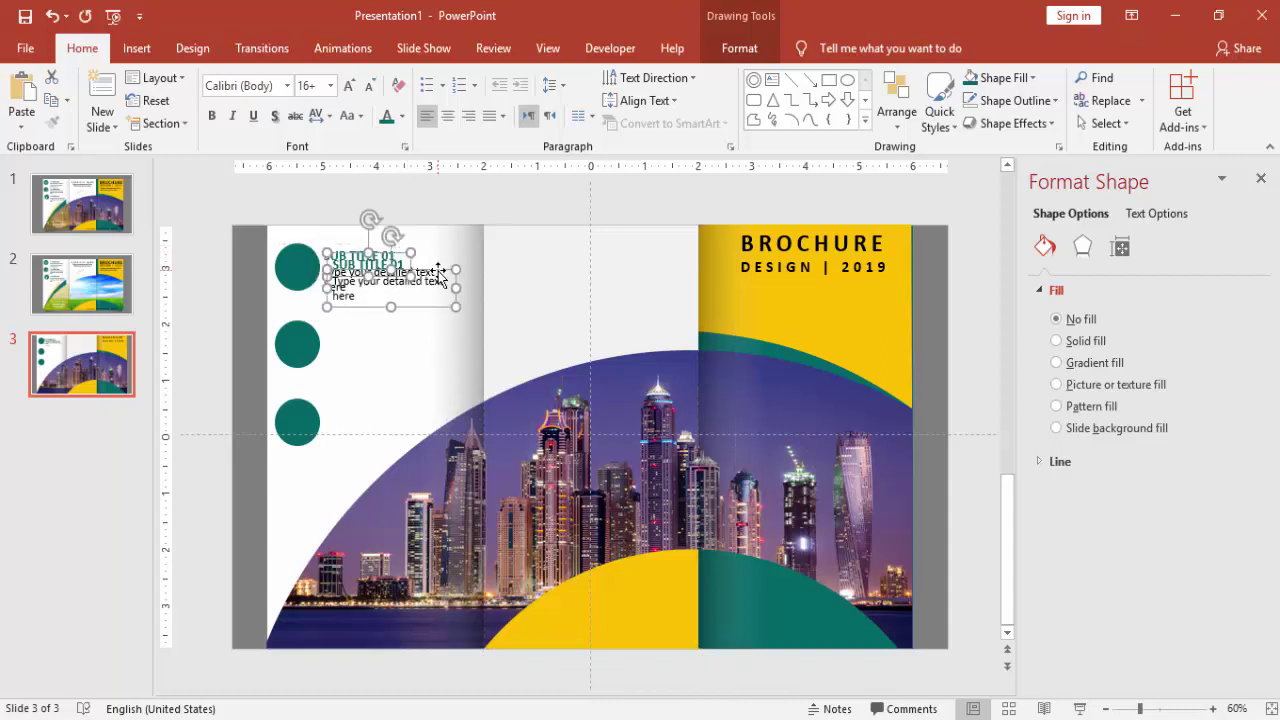
drag(428, 262, 432, 340)
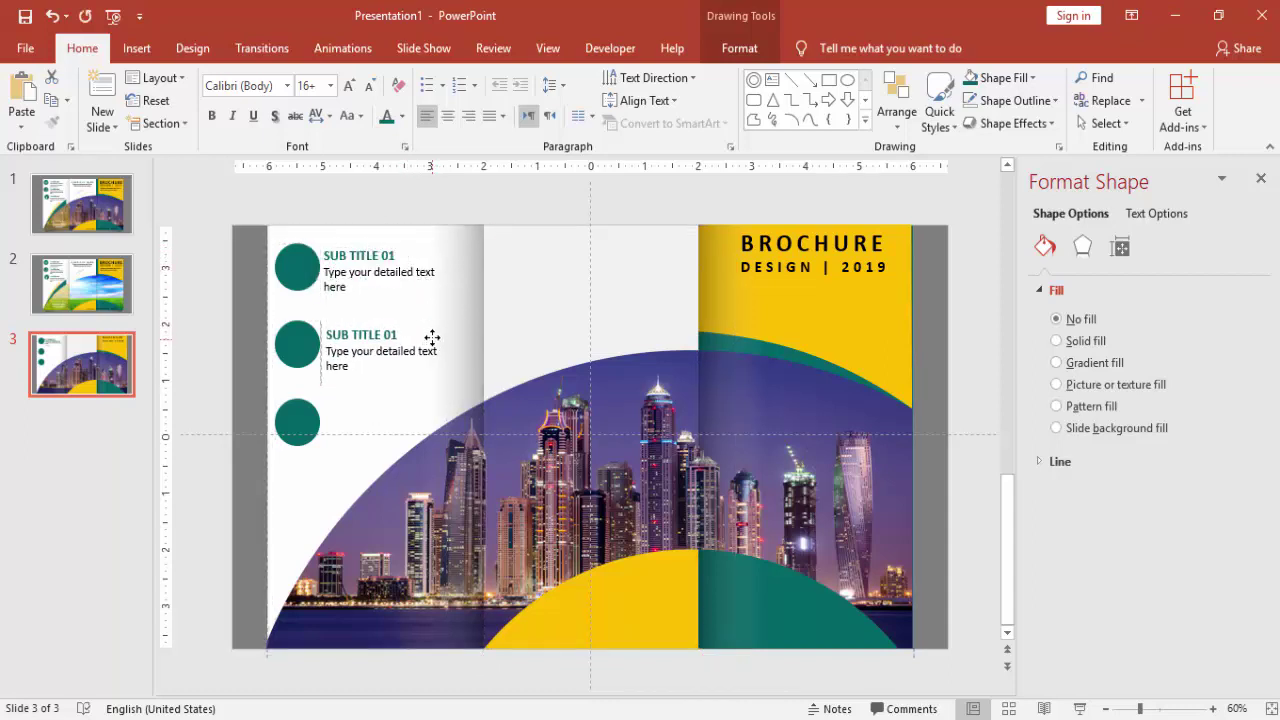
key(ctrl+d)
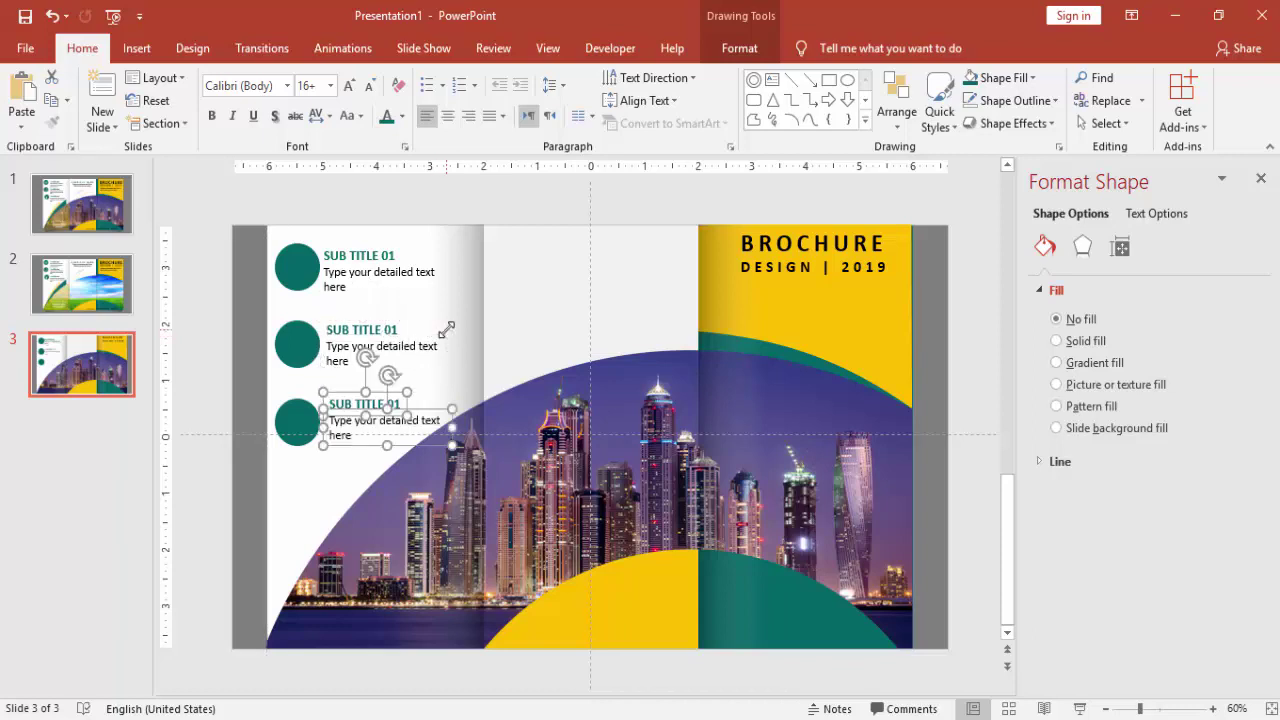
click(436, 205)
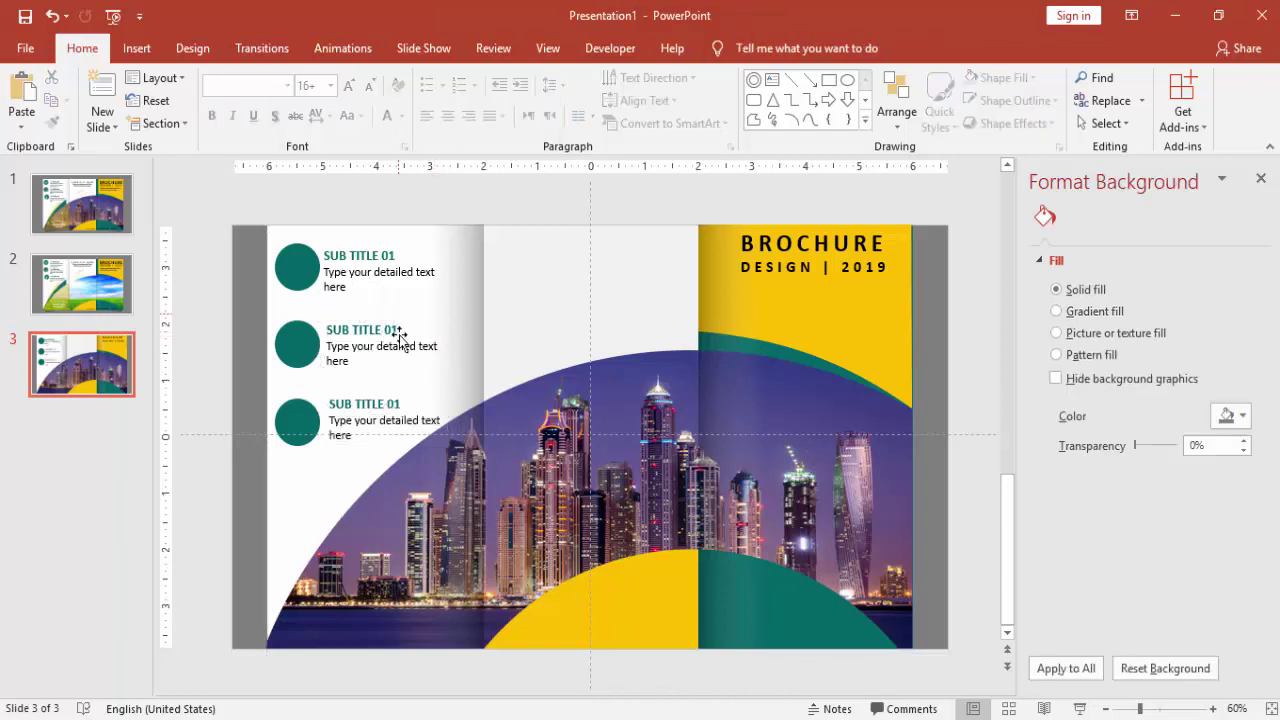
Renumber the copied headings to SUB TITLE 02 and SUB TITLE 03.
click(398, 333)
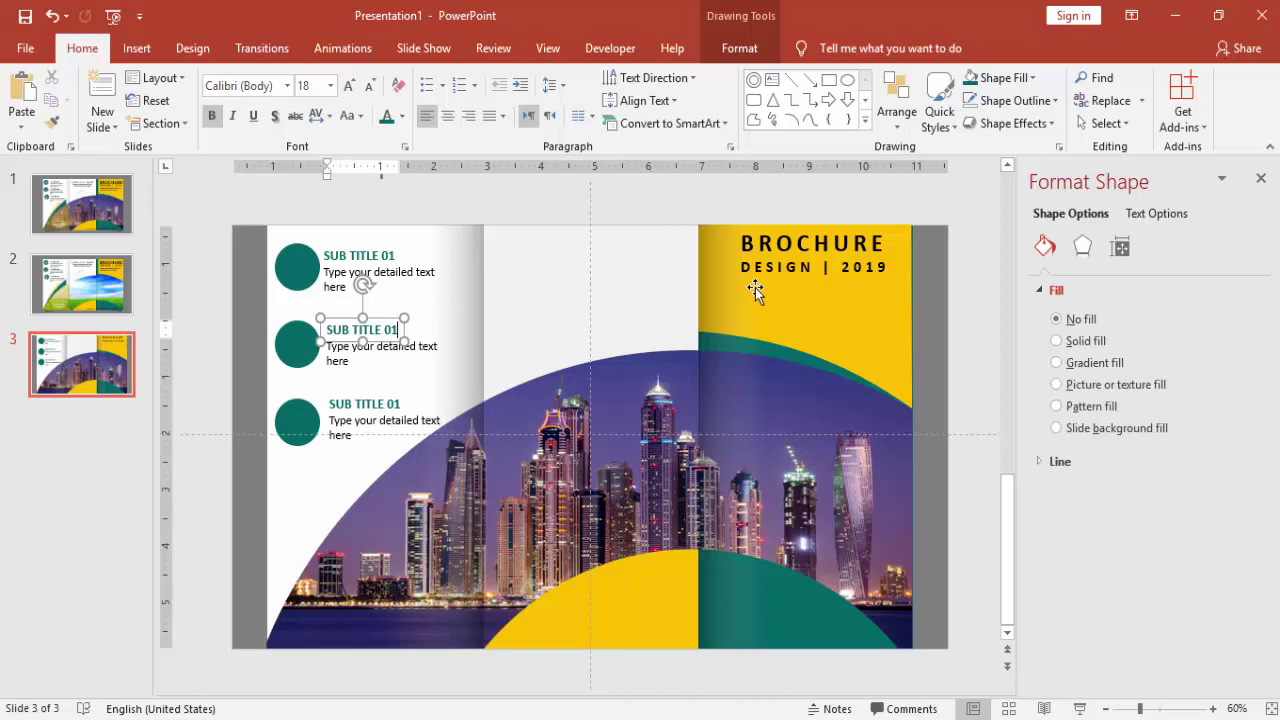
key(BackSpace)
text(2)
click(397, 402)
key(BackSpace)
text(3)
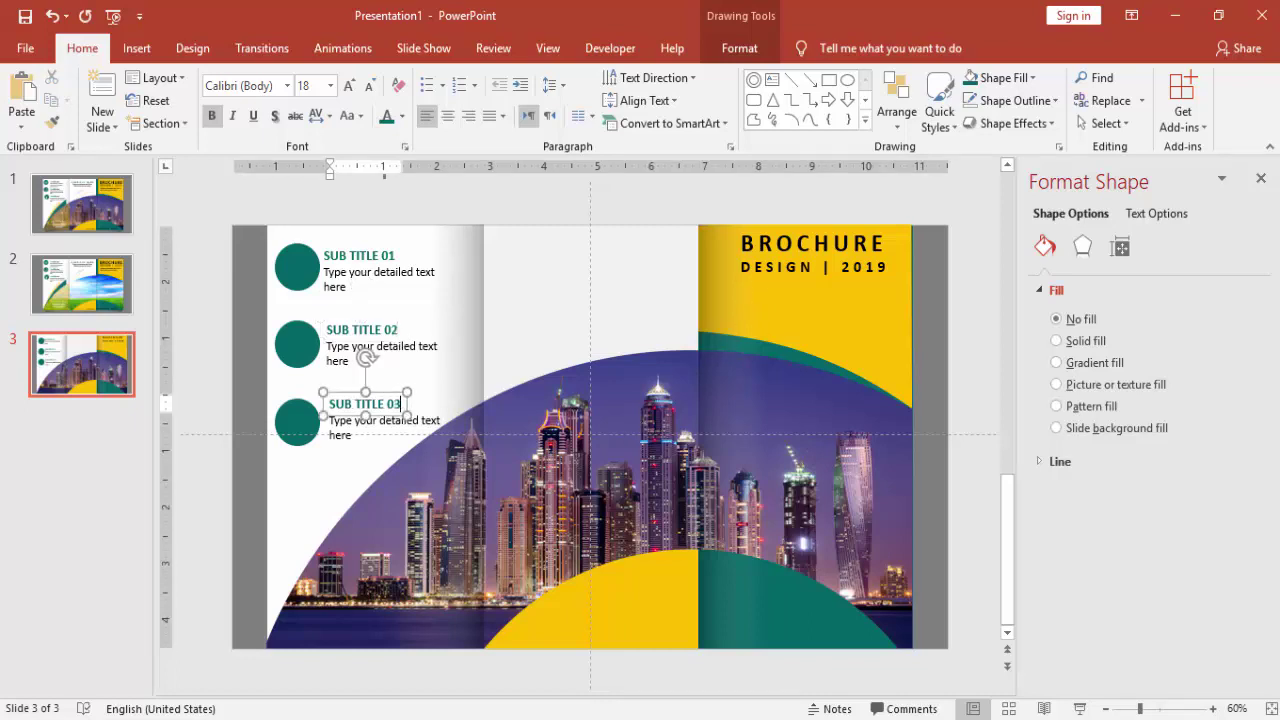
click(679, 197)
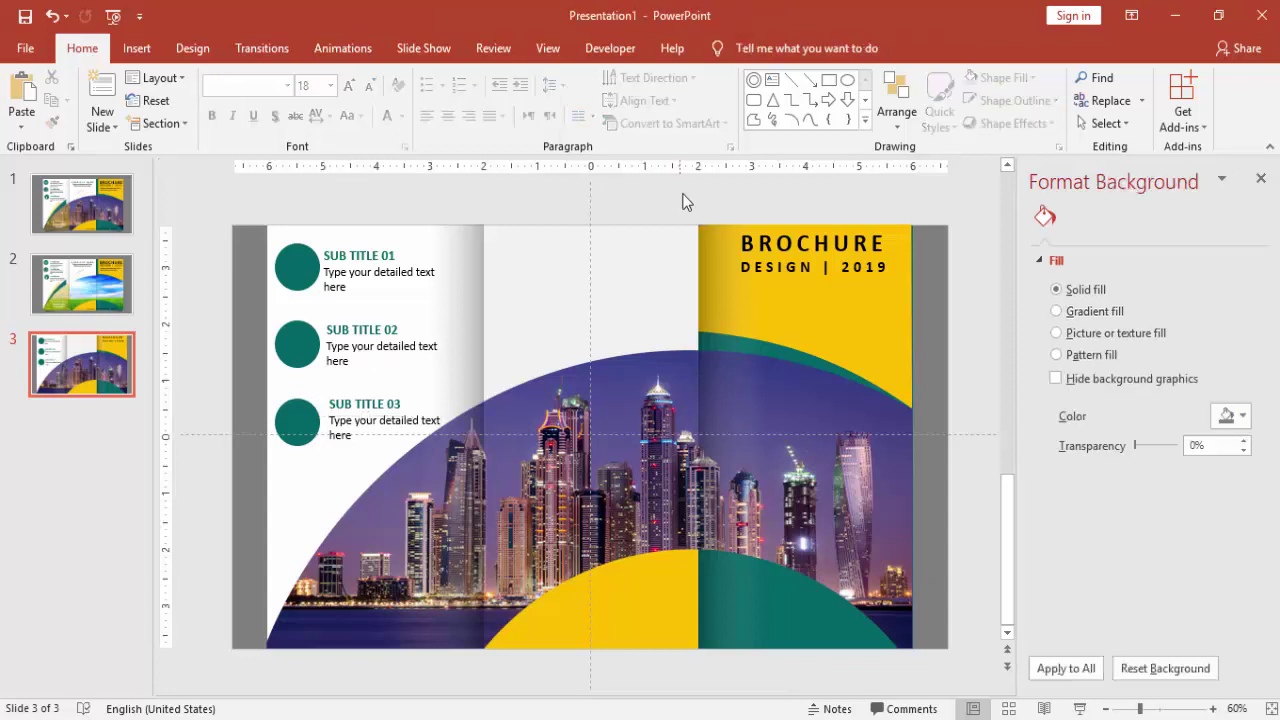
click(796, 243)
Copy the BROCHURE title to the middle panel's top and retype it as SUB TITLE HERE.
click(748, 268)
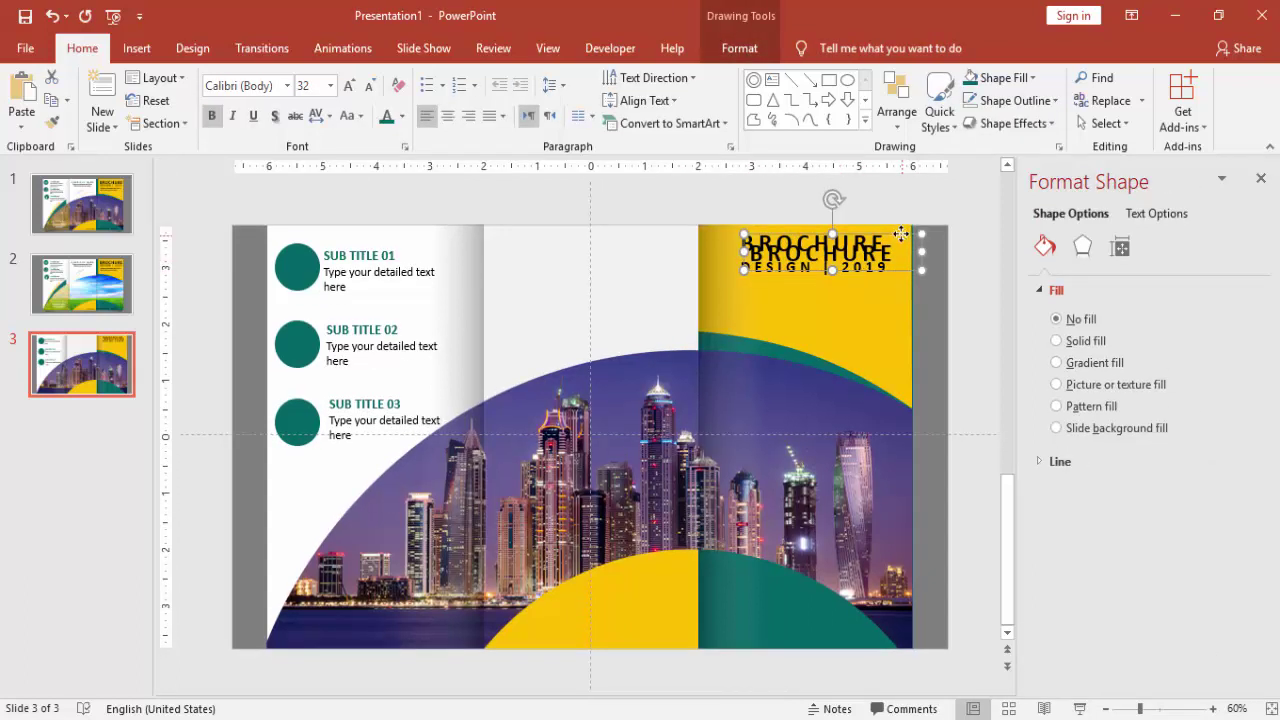
drag(858, 226, 660, 229)
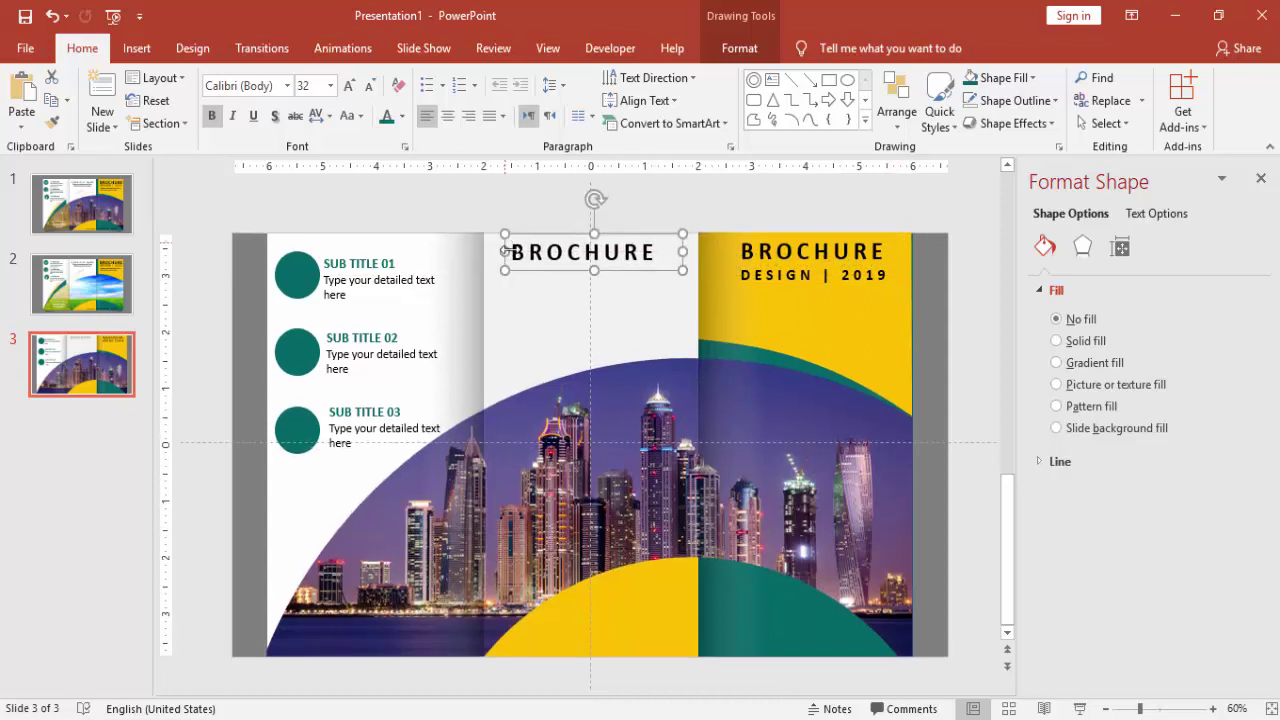
drag(568, 255, 790, 280)
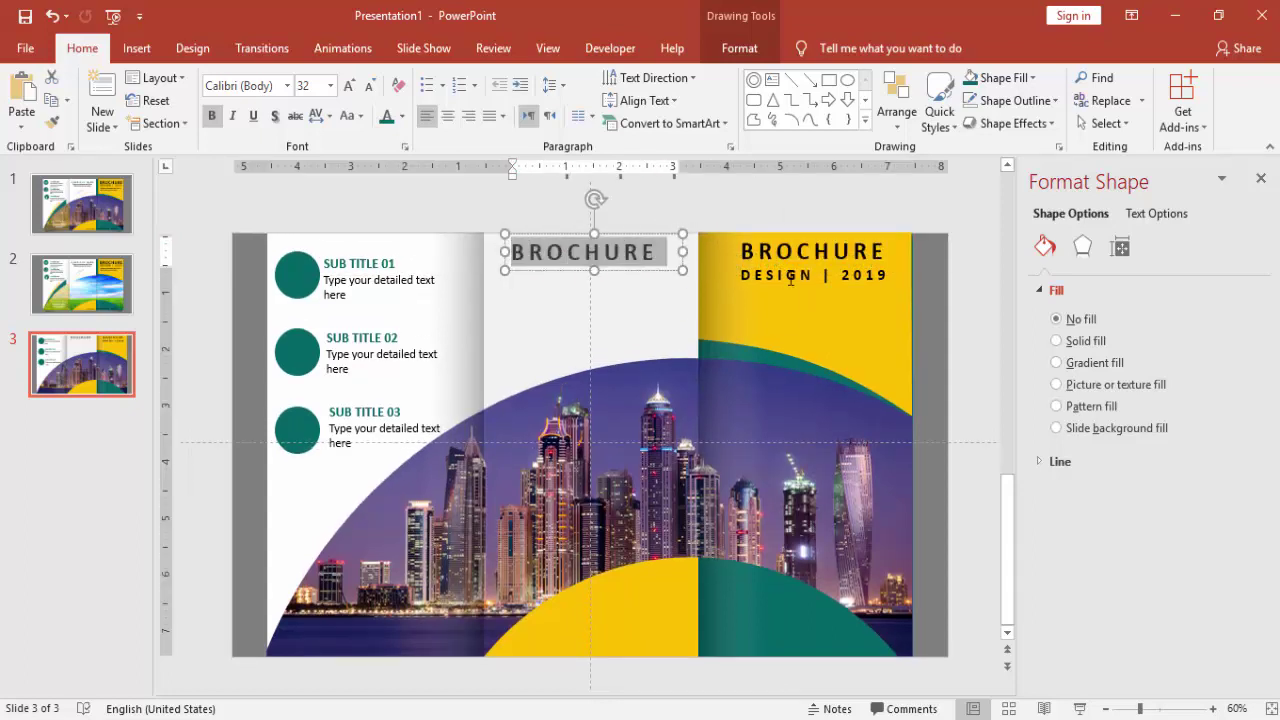
text(SUB TITLE)
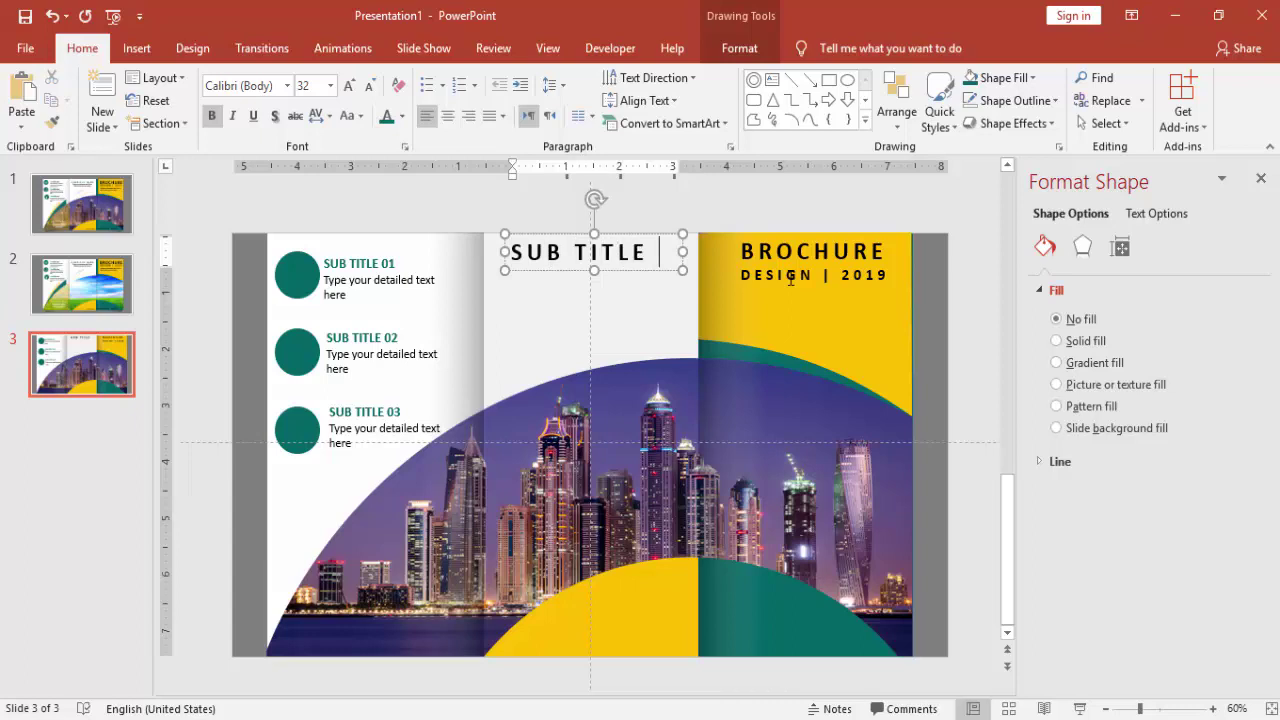
key(Return)
text(HER)
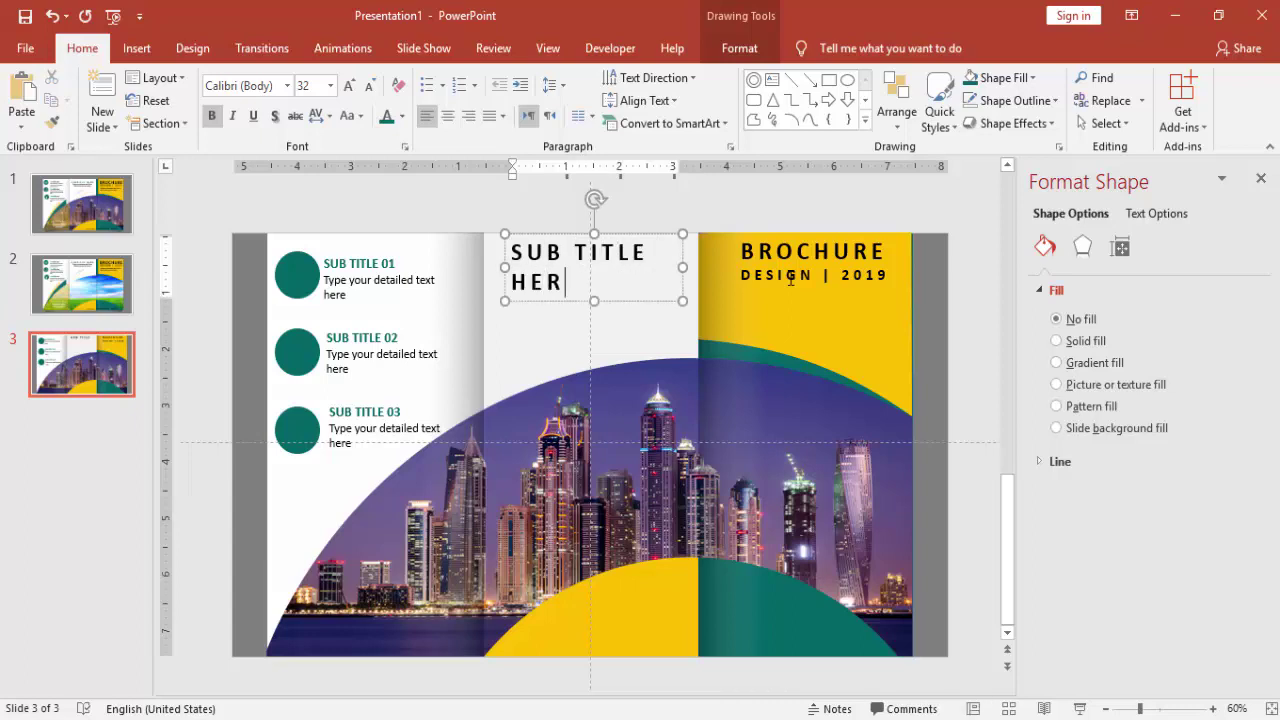
text(E)
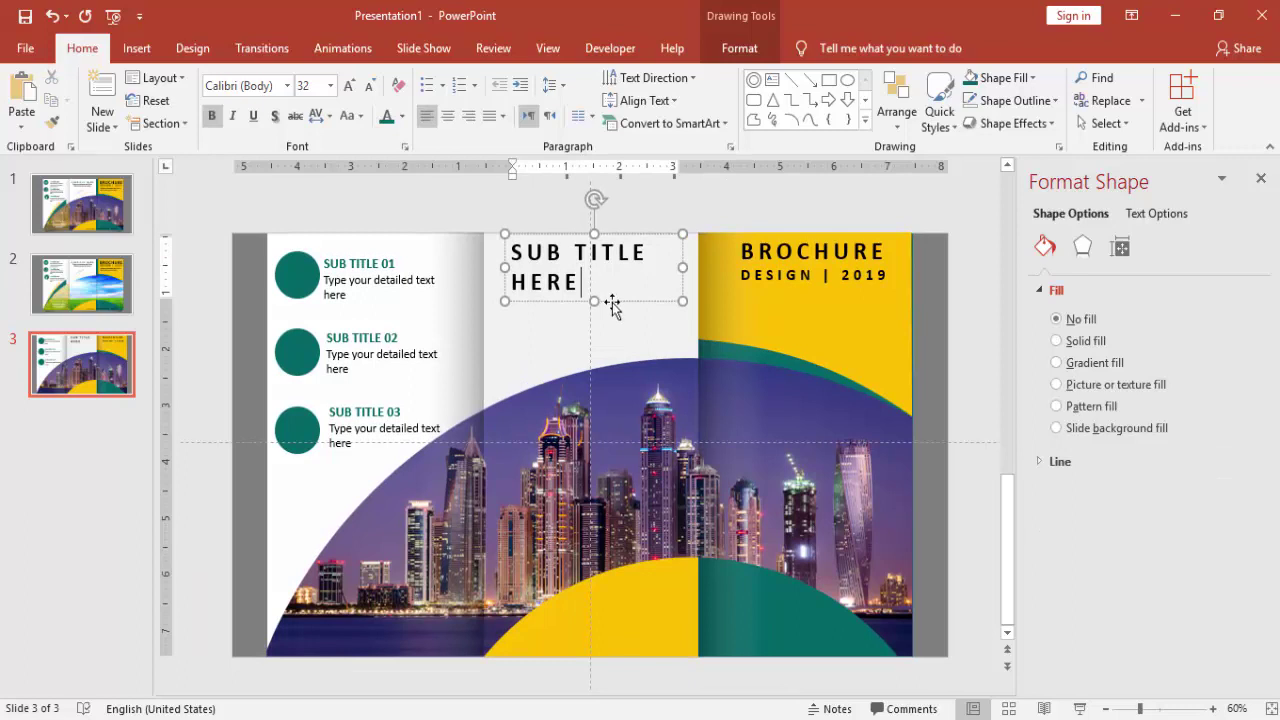
Make the SUB TITLE HERE heading teal, 24 pt, with loose character spacing.
click(612, 303)
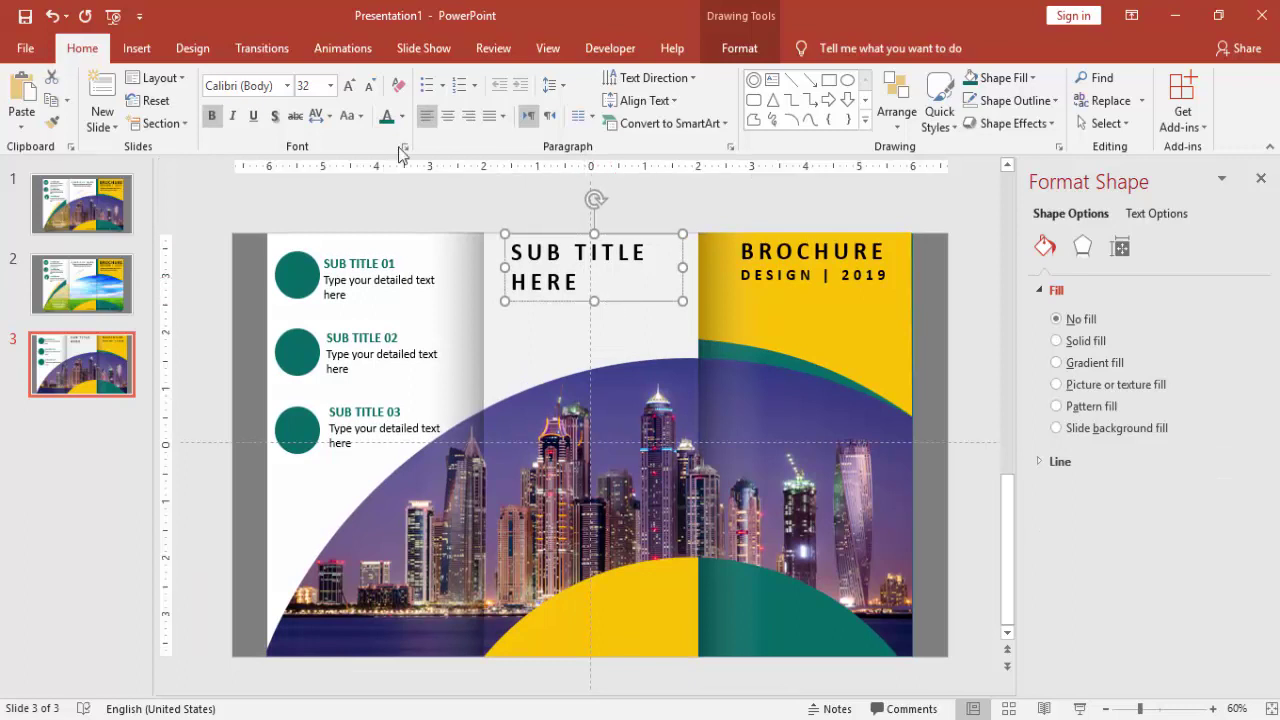
click(387, 116)
click(371, 87)
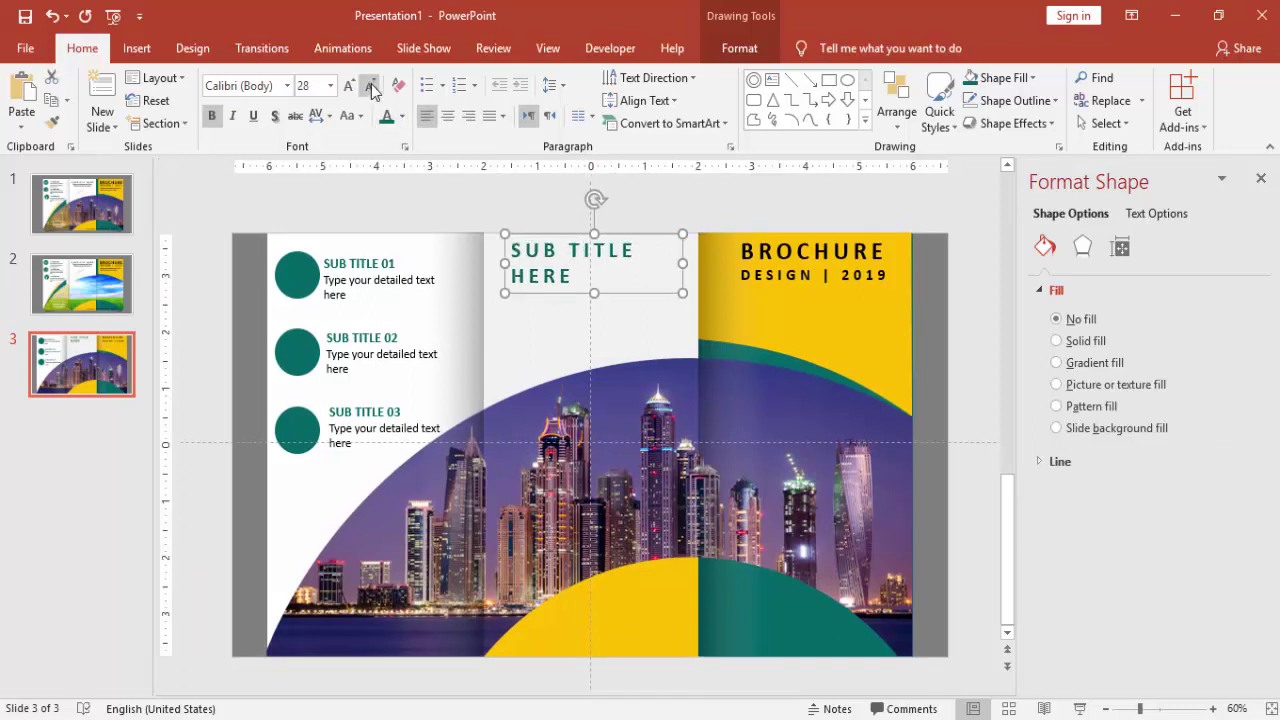
click(371, 87)
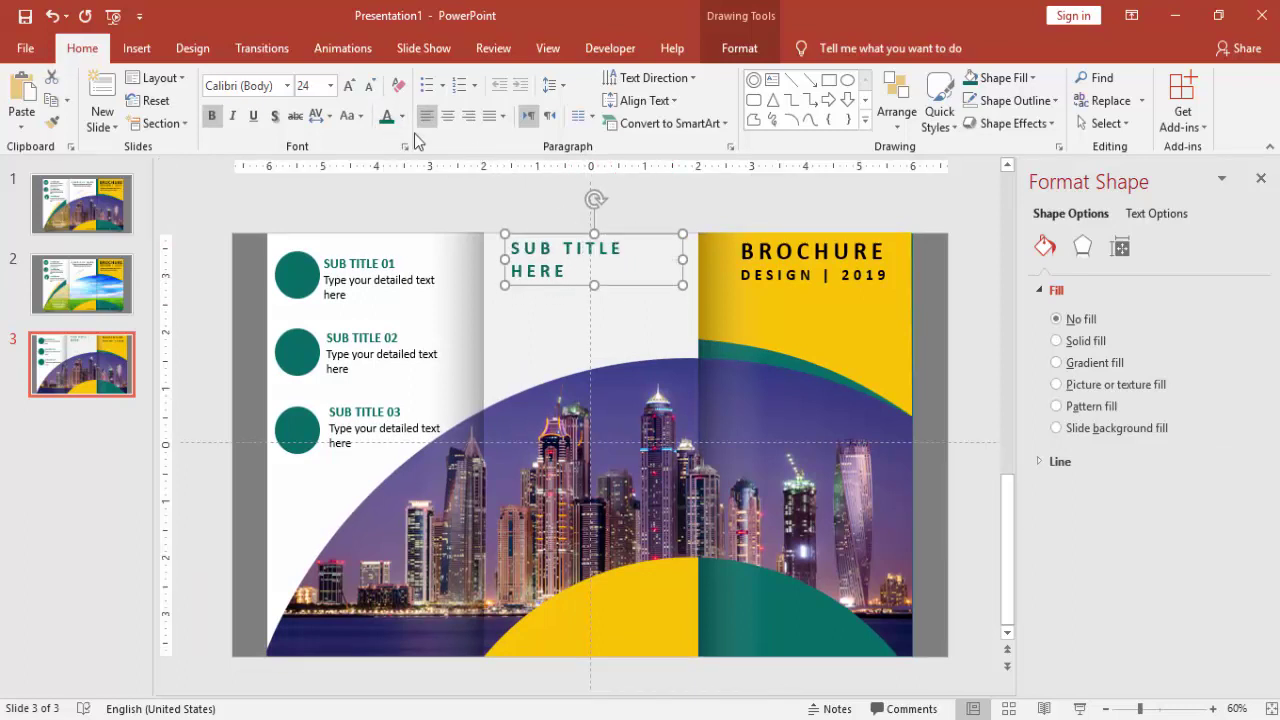
click(320, 116)
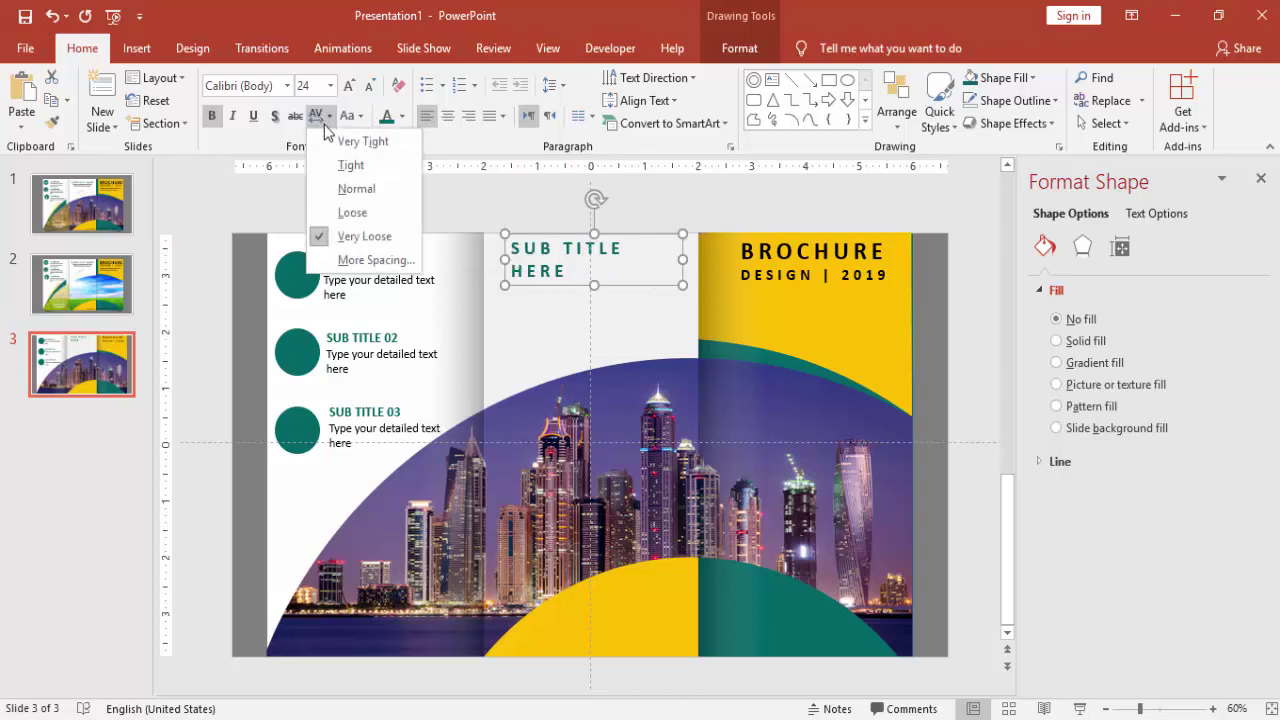
click(349, 222)
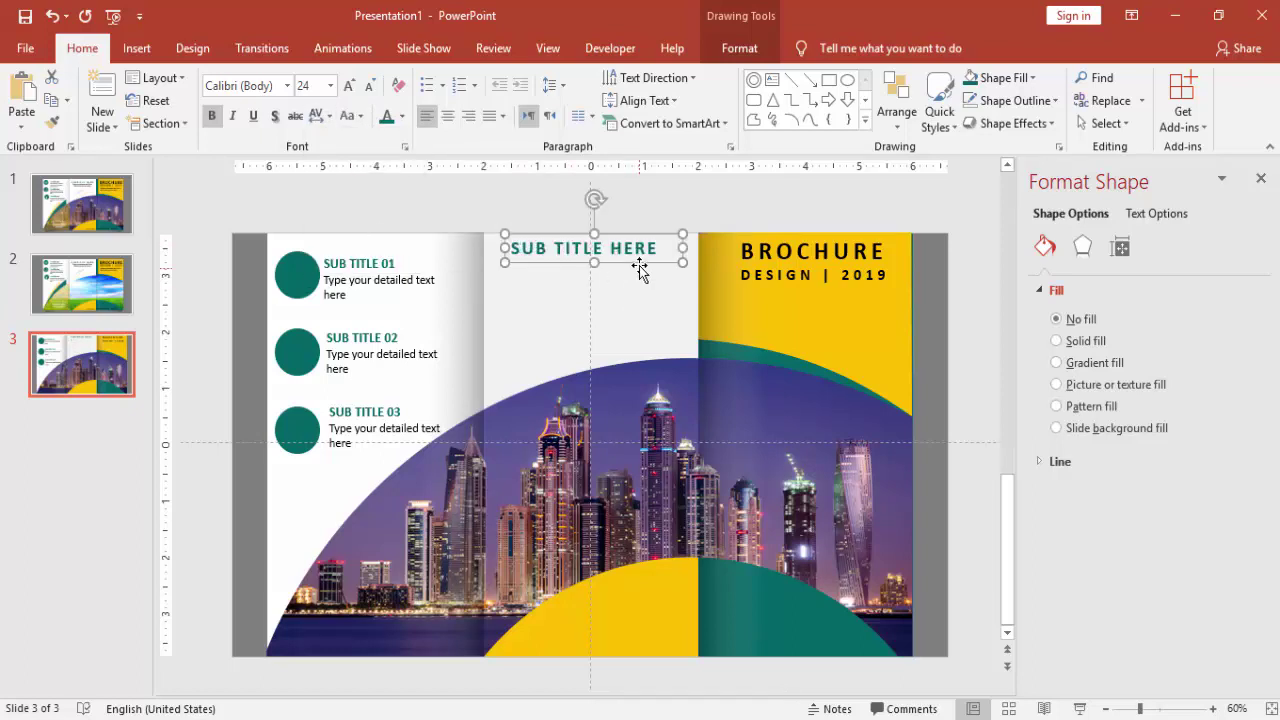
click(637, 205)
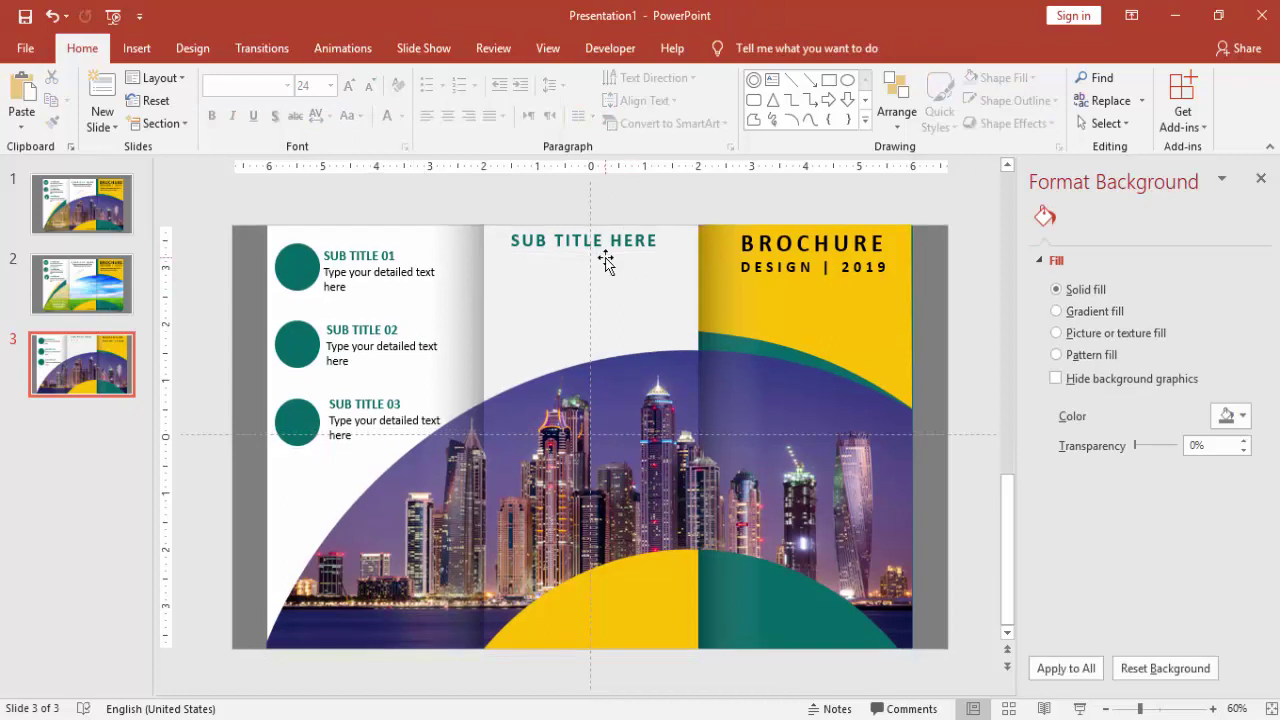
click(600, 252)
Duplicate the BROCHURE title onto the lower-right teal arc, shrink it, and retype it as COMPANY NAME.
click(793, 250)
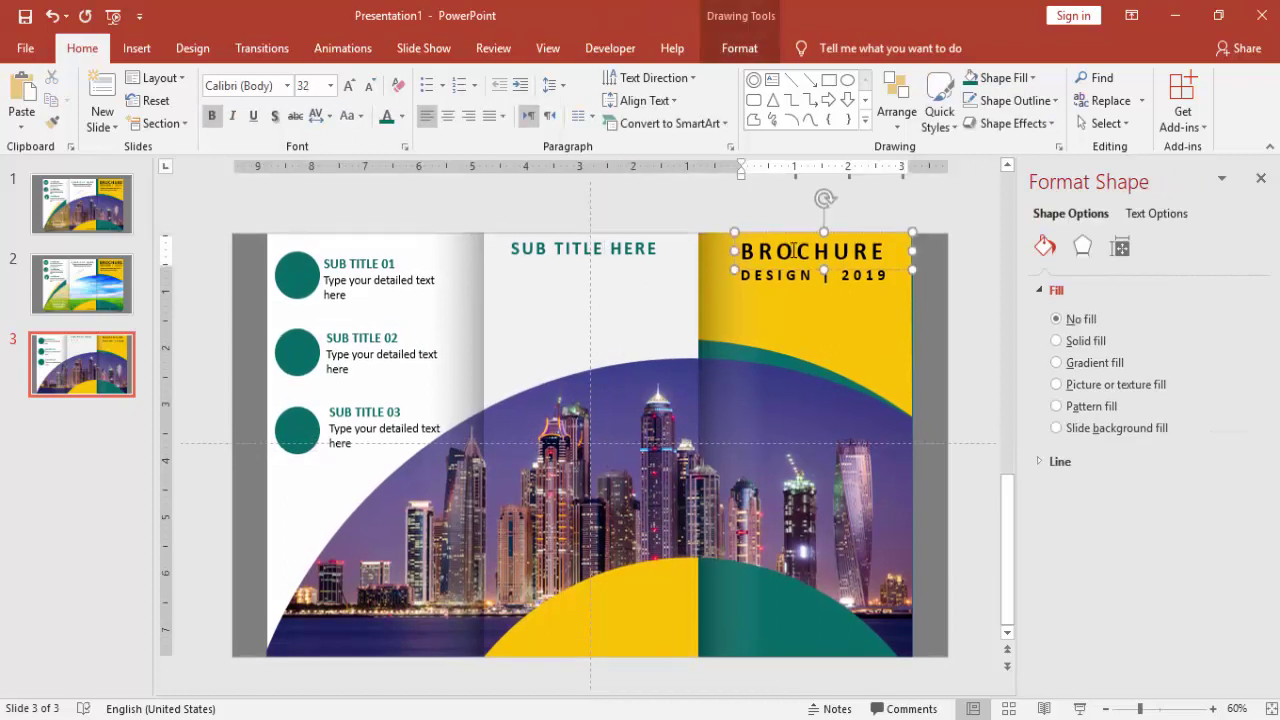
click(736, 245)
key(ctrl+d)
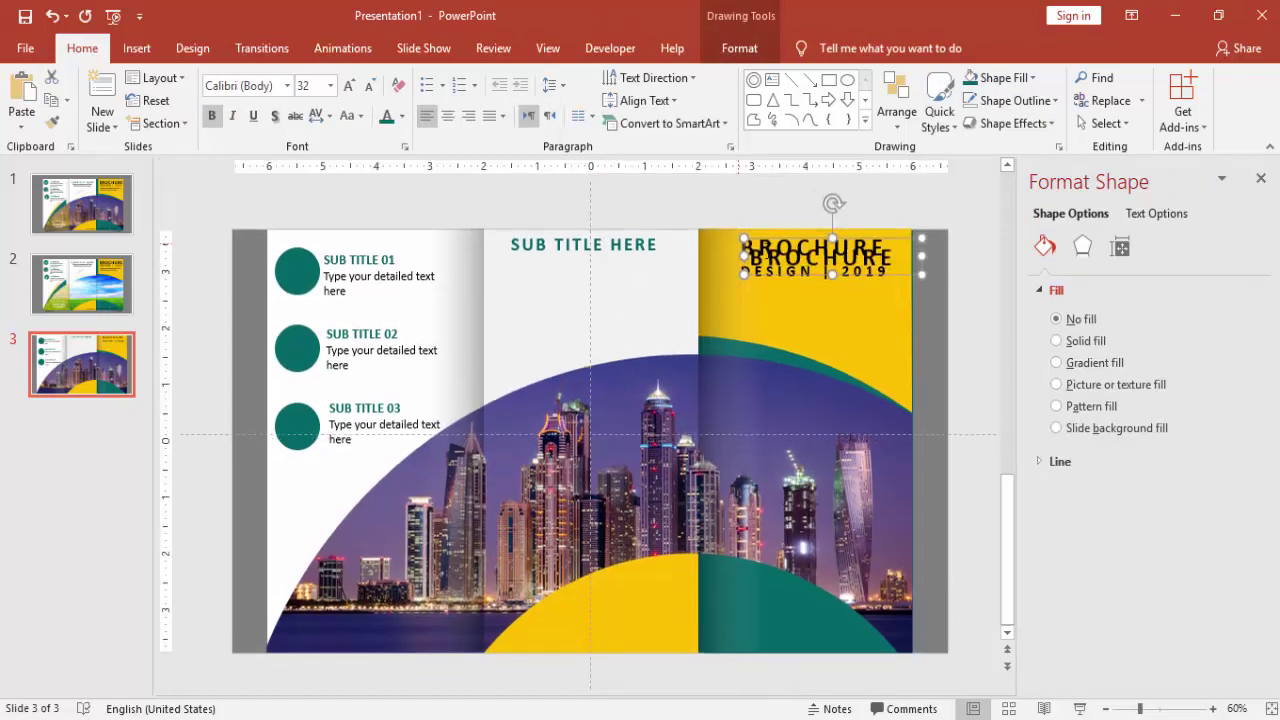
drag(897, 237, 860, 614)
click(770, 623)
double_click(770, 623)
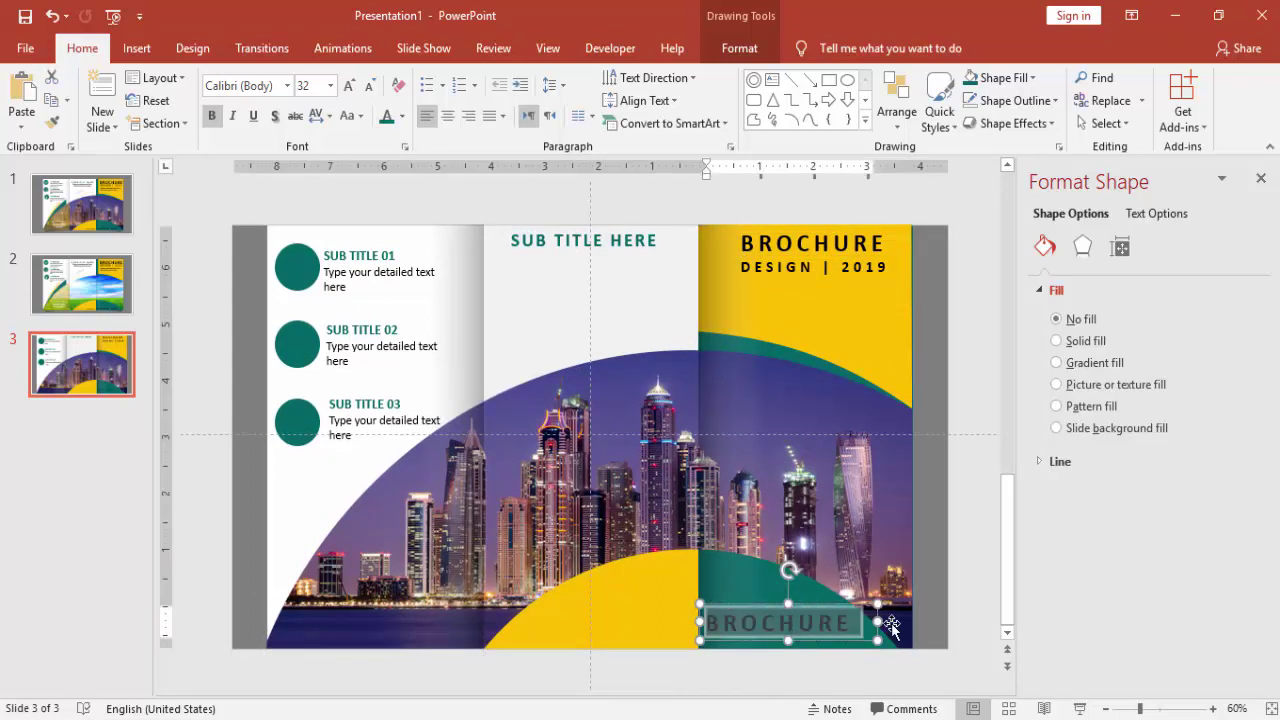
click(376, 86)
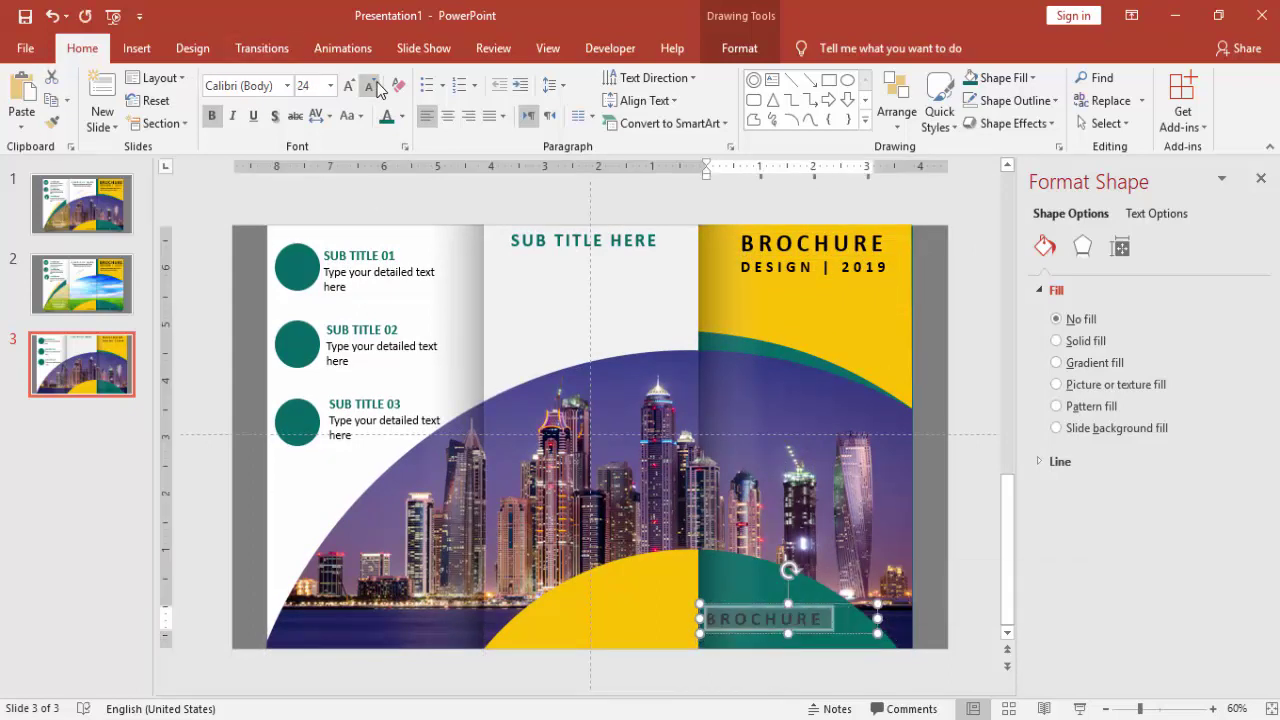
text(COMPAN)
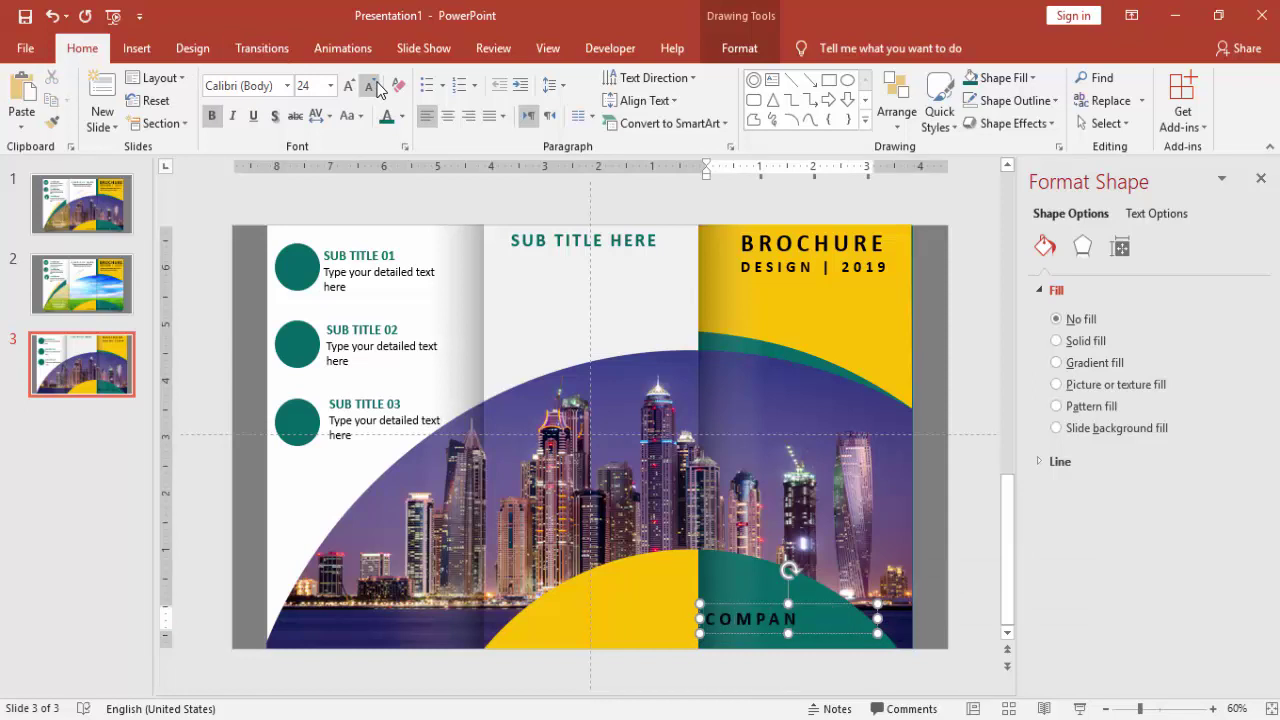
text(Y NAME)
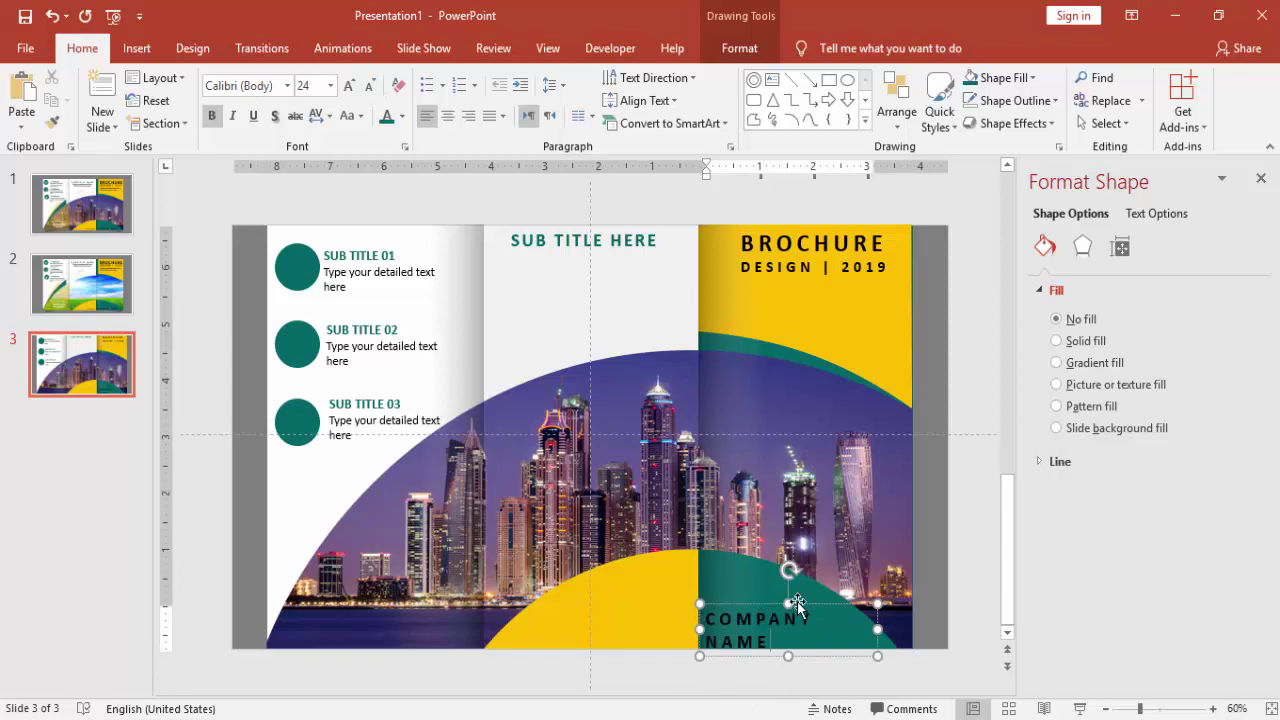
drag(805, 604, 817, 594)
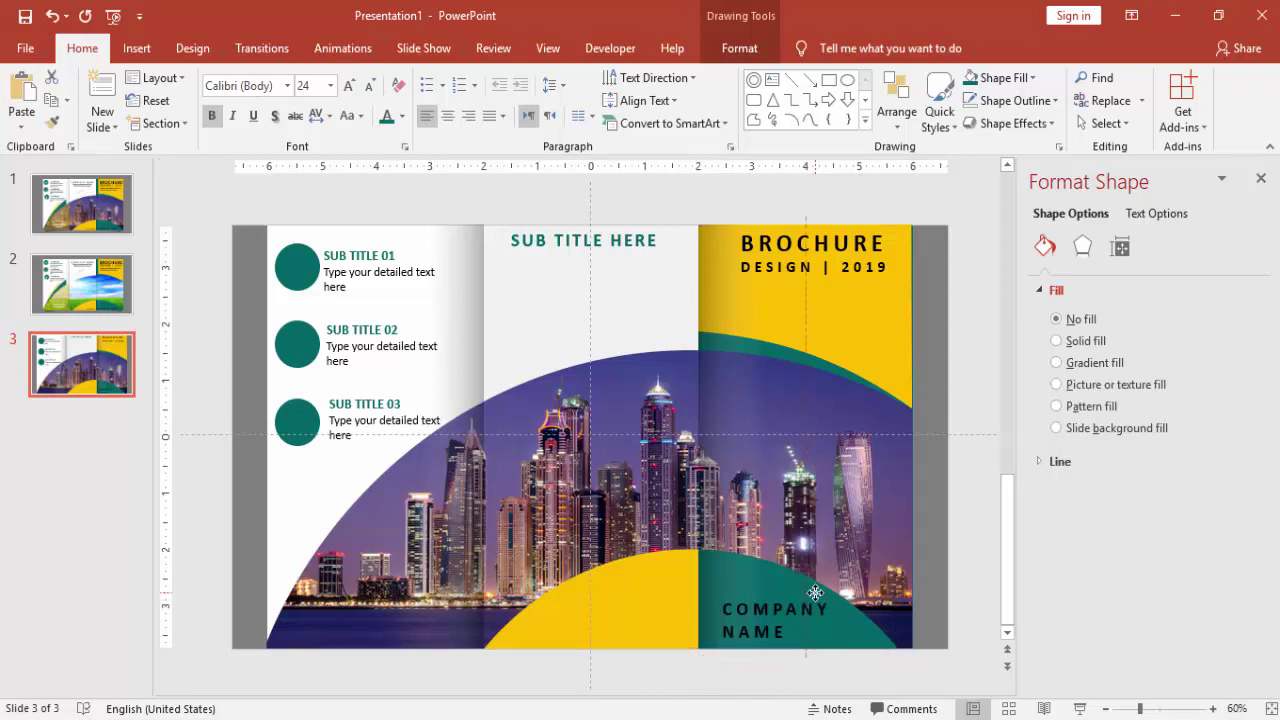
click(951, 512)
Duplicate the skyline picture and give the copy a solid white fill.
click(628, 383)
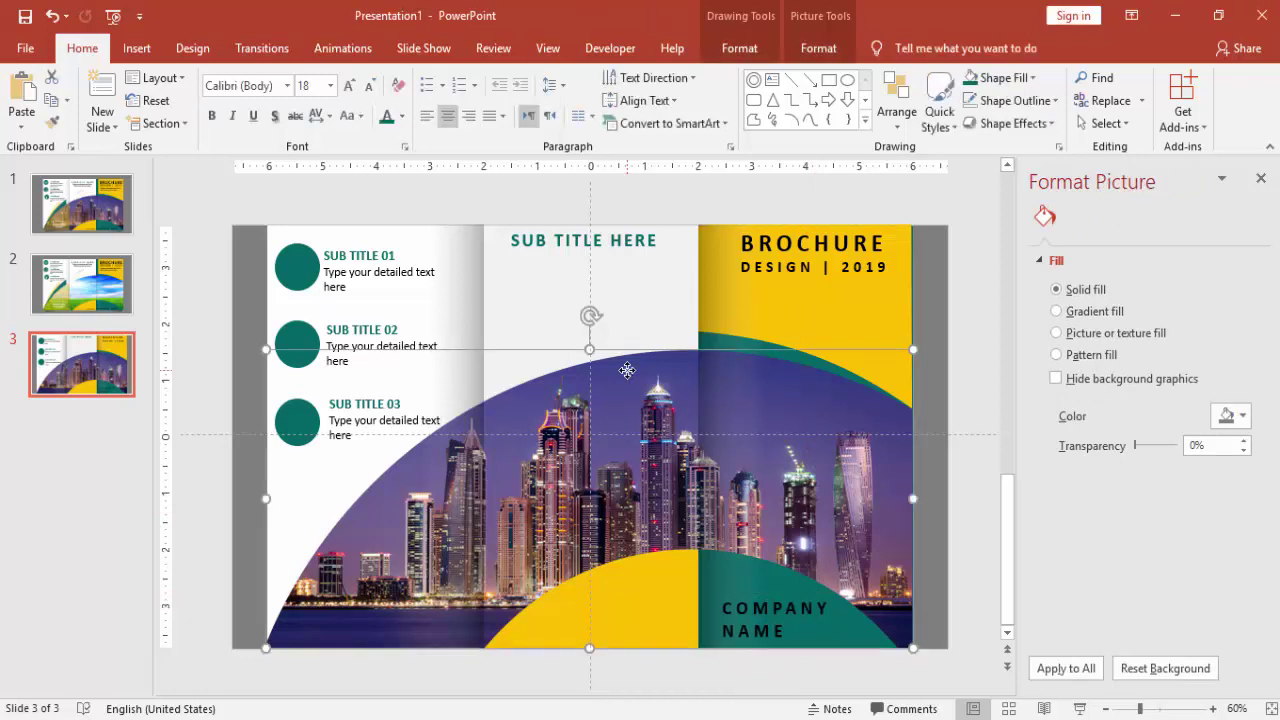
drag(628, 383, 695, 296)
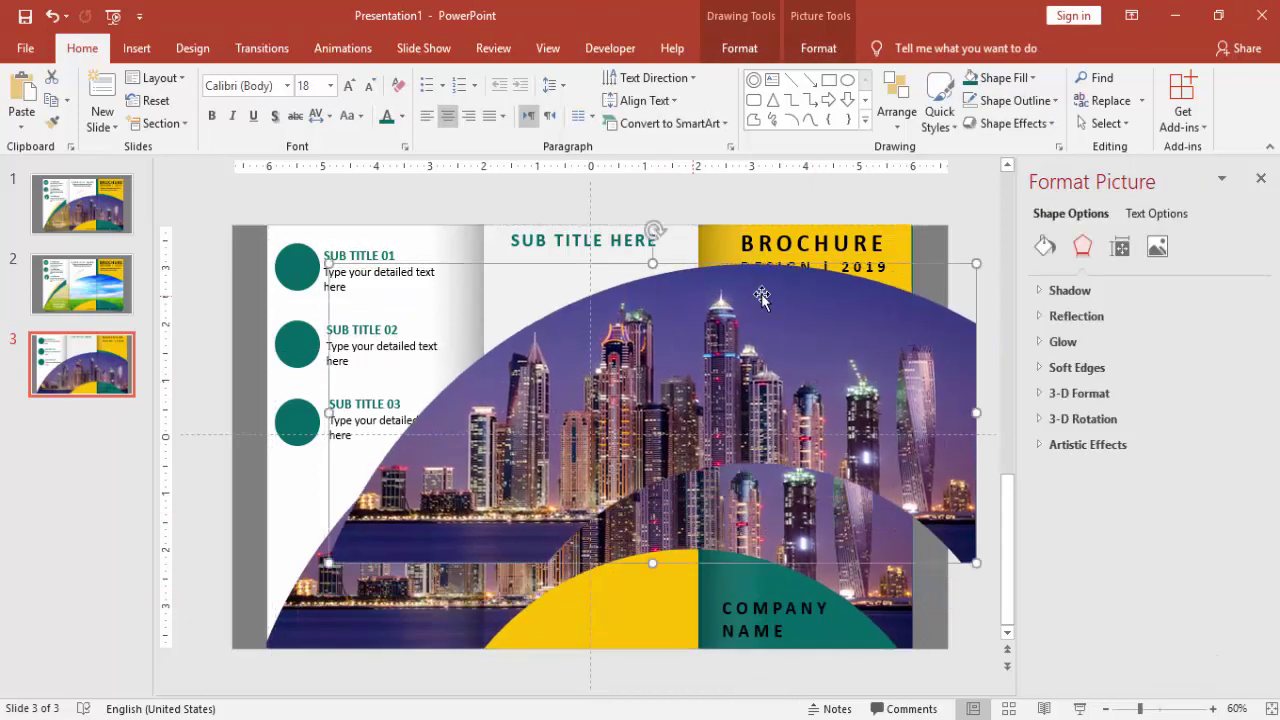
click(1045, 248)
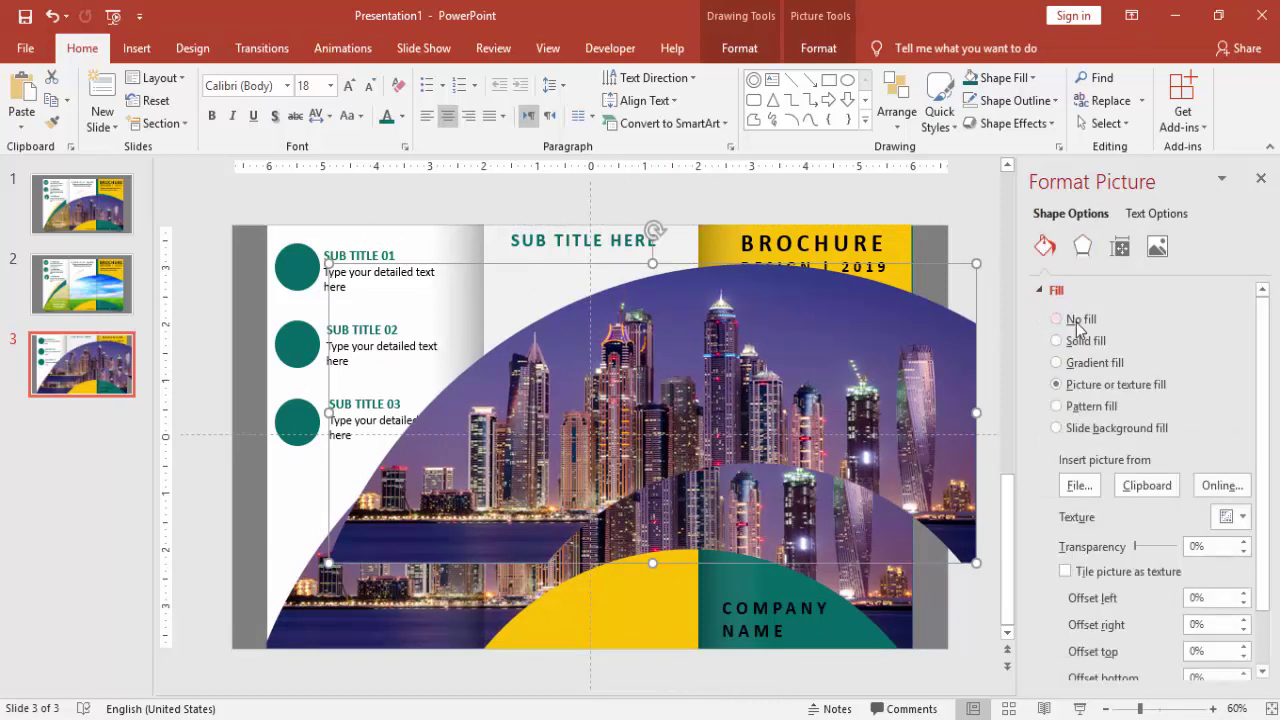
click(1085, 340)
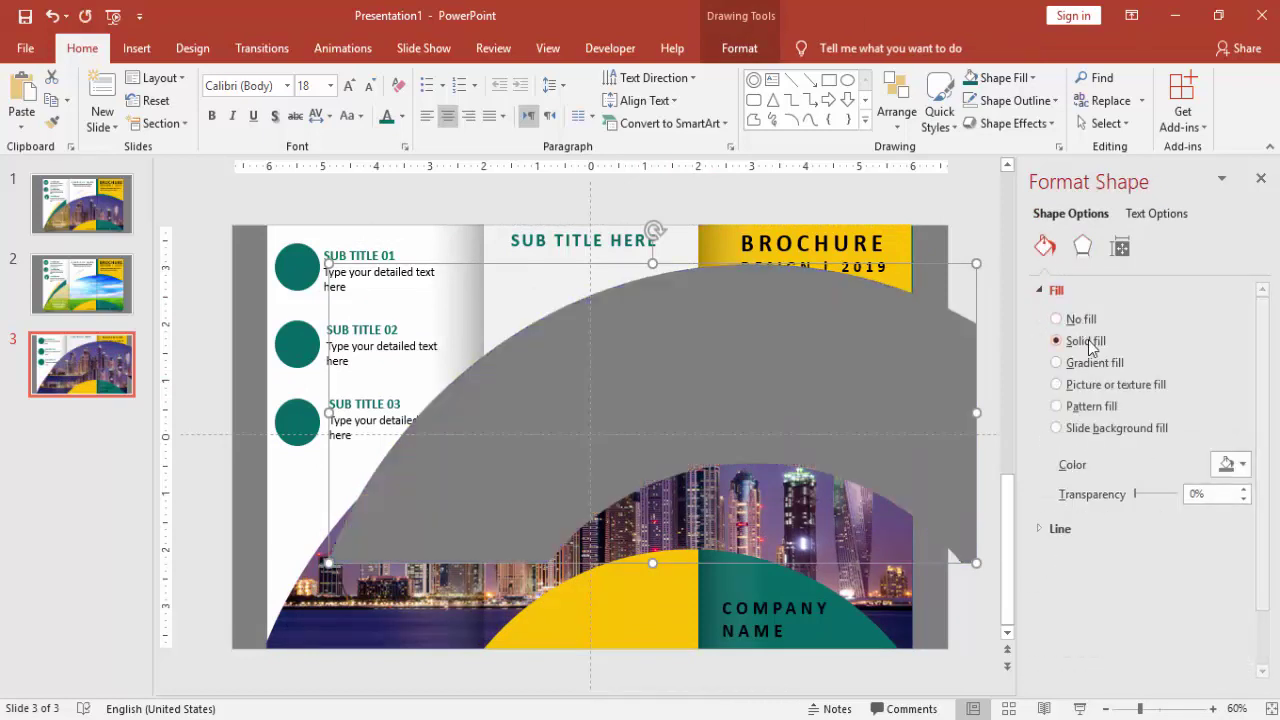
click(1229, 463)
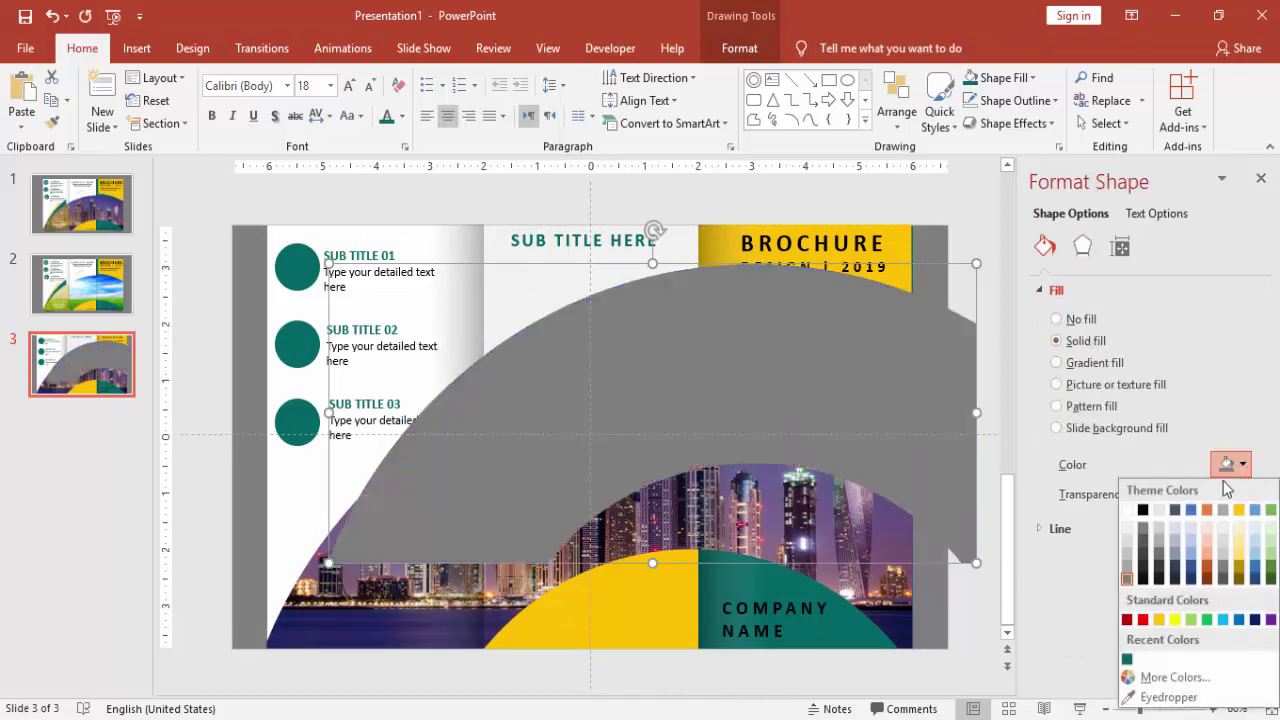
click(1127, 511)
Move the white arc copy down-left over the skyline and nudge it into place.
drag(811, 406, 751, 487)
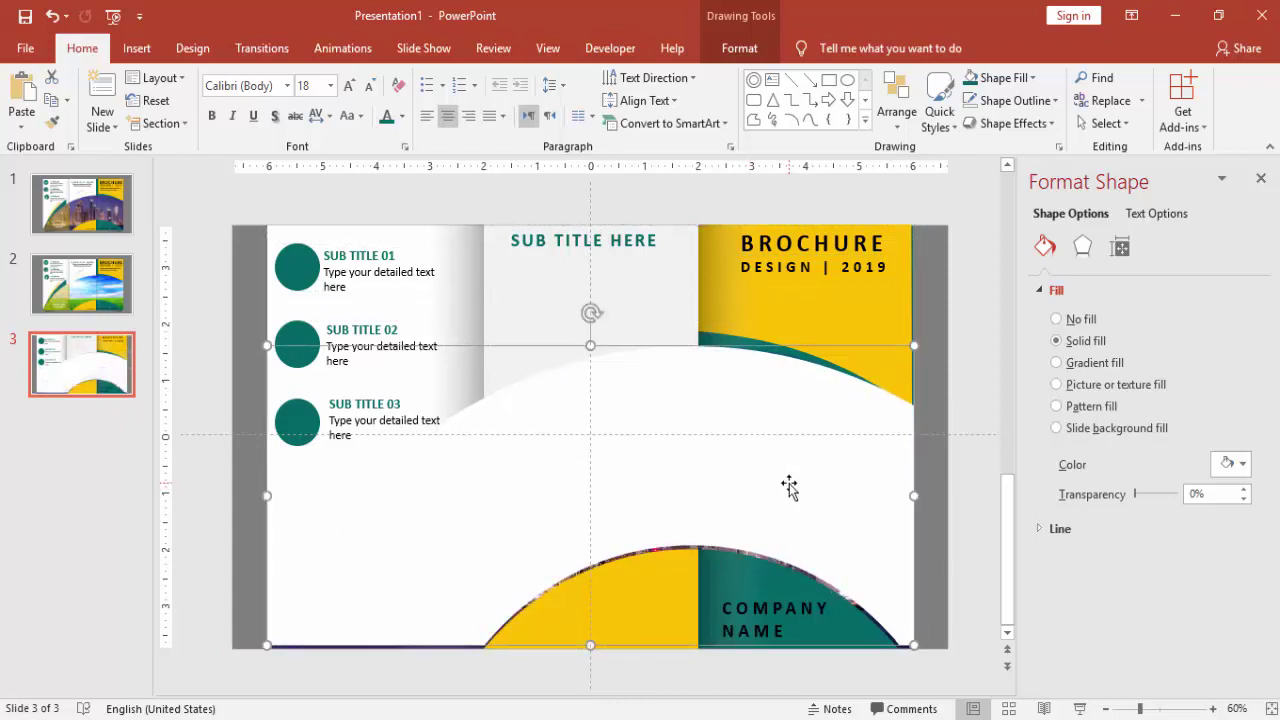
key(ctrl+Down)
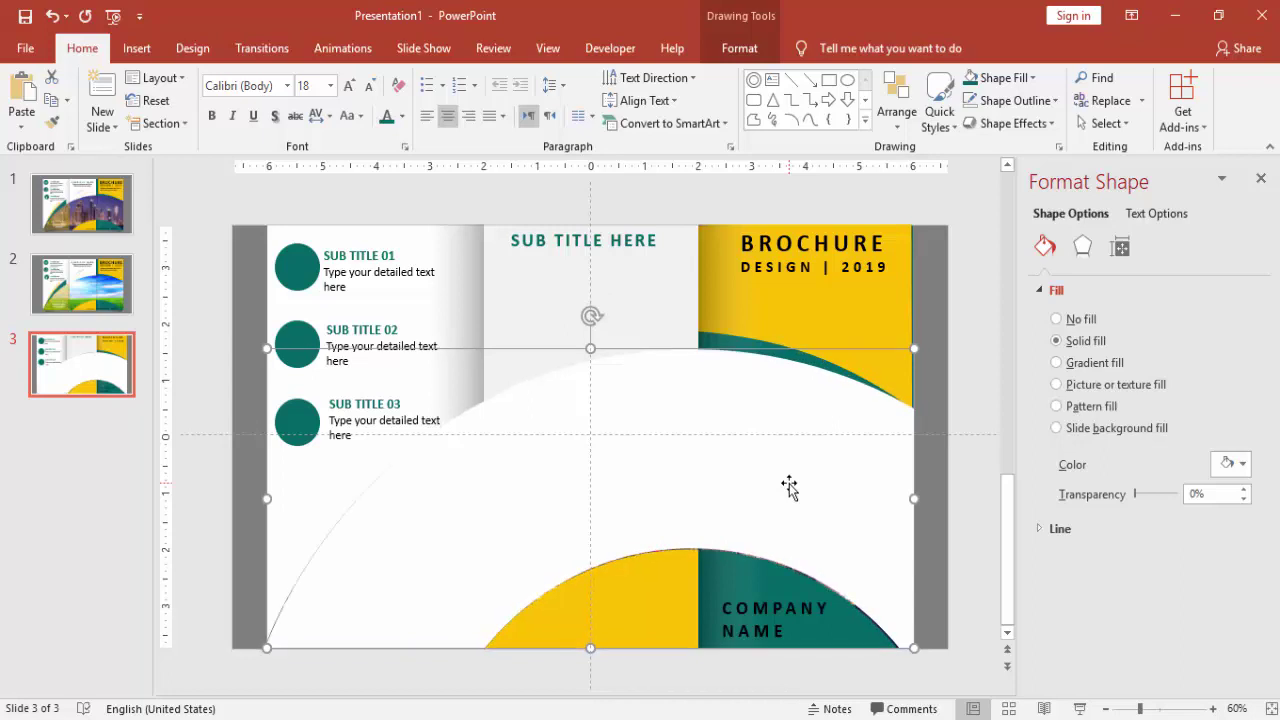
key(ctrl+Left)
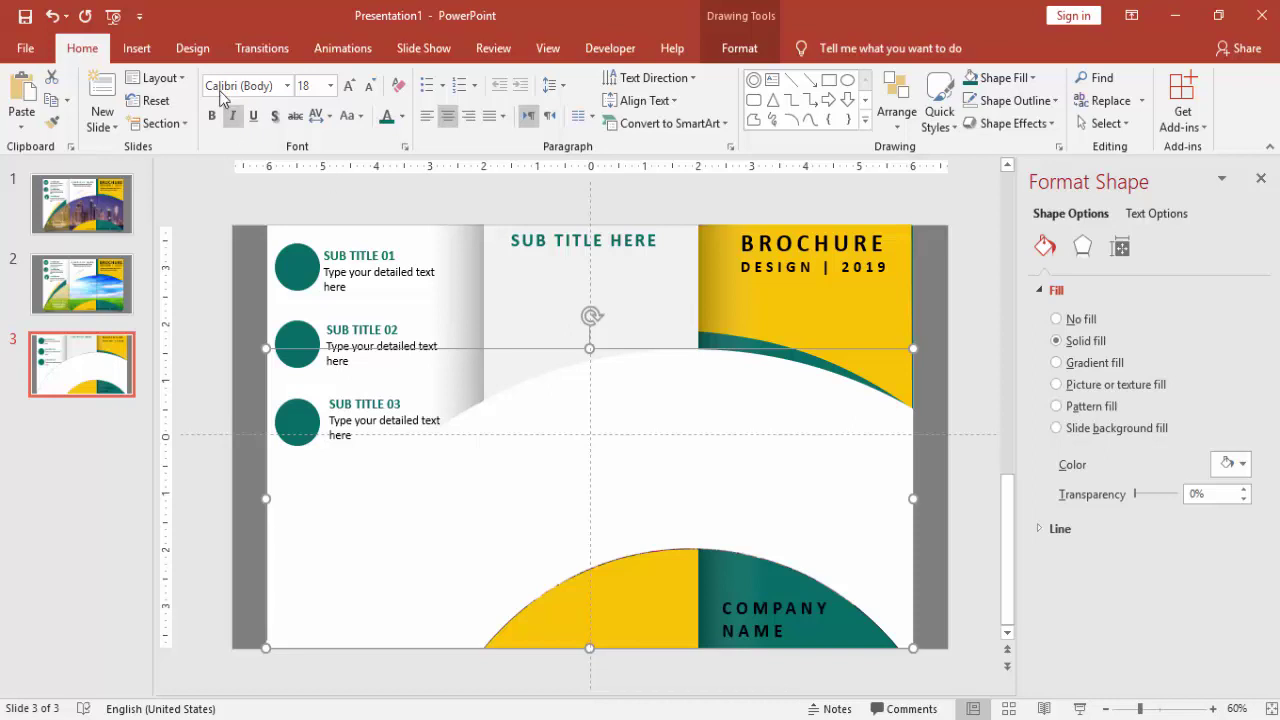
Draw a rectangle over the middle and right and subtract it from the white arc.
click(137, 48)
click(318, 110)
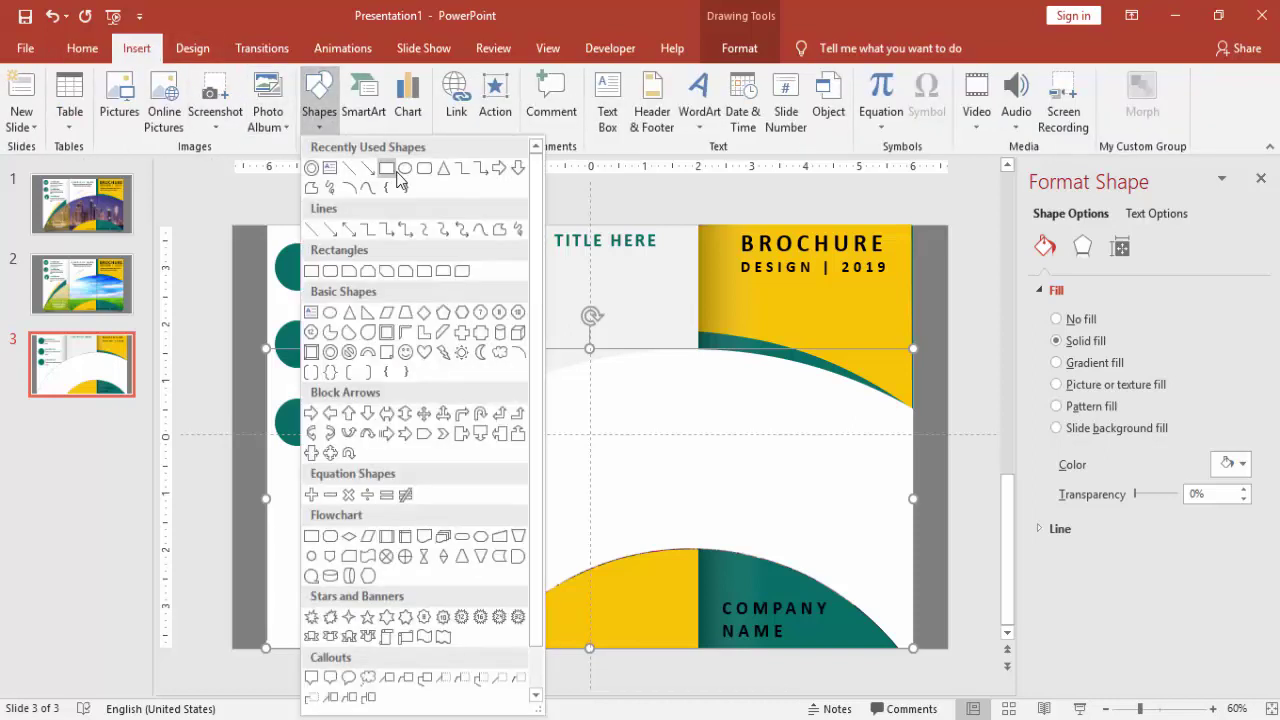
click(425, 208)
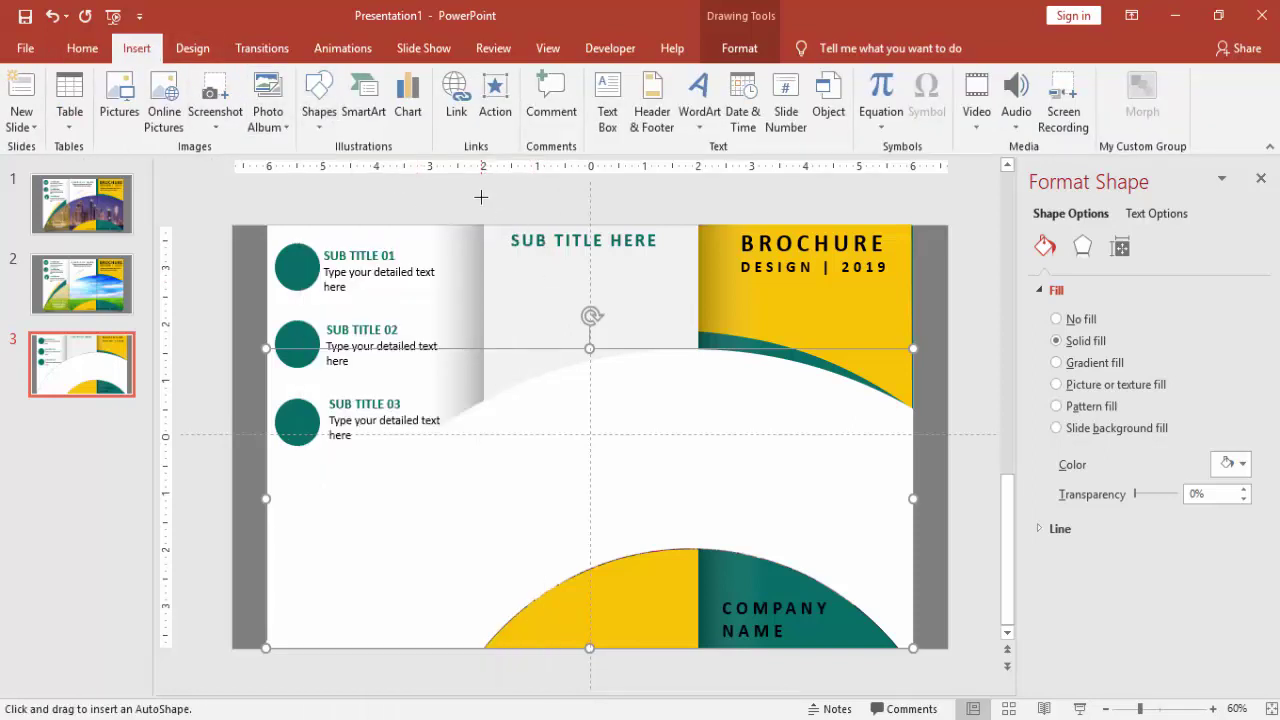
drag(487, 197, 950, 662)
click(443, 500)
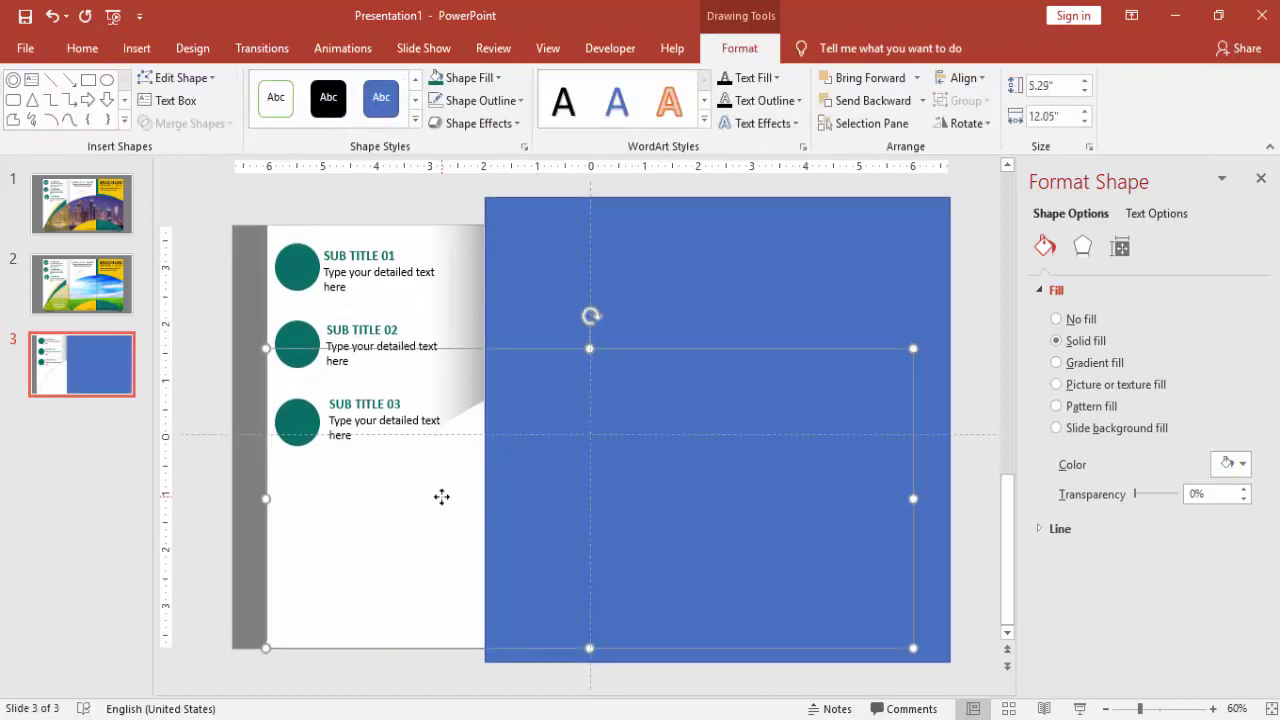
shift+click(500, 220)
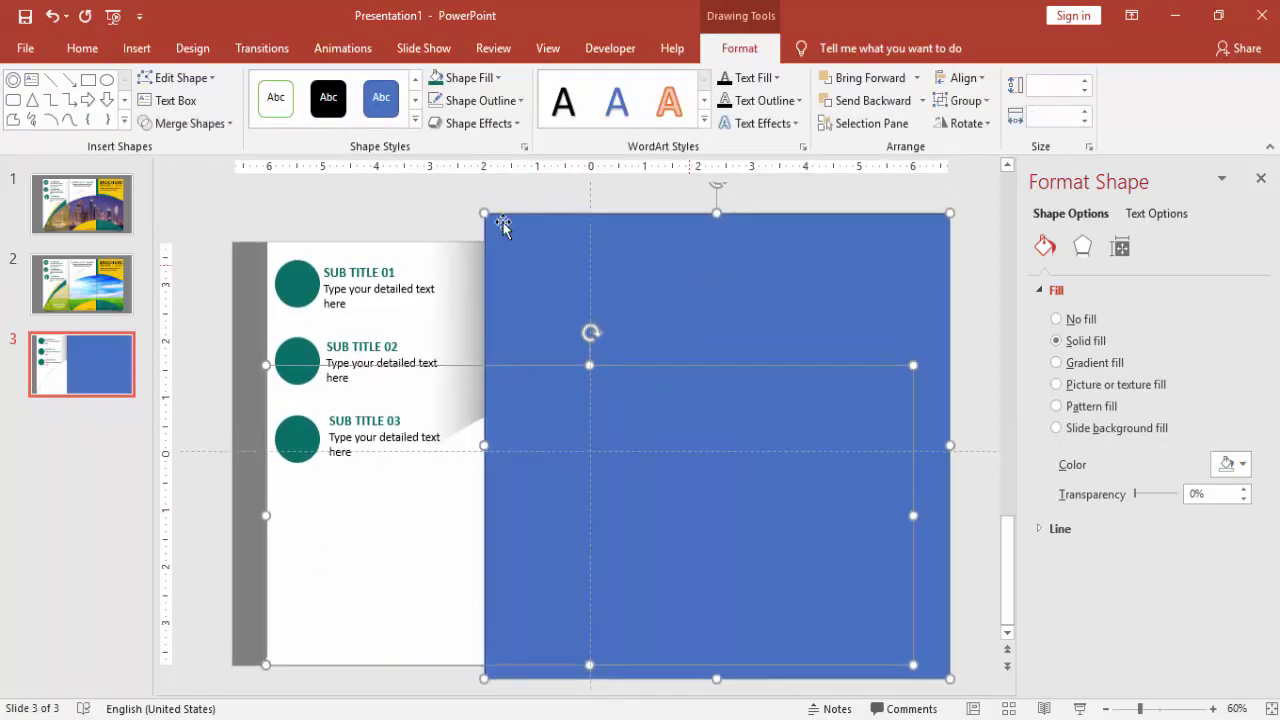
click(192, 125)
click(180, 242)
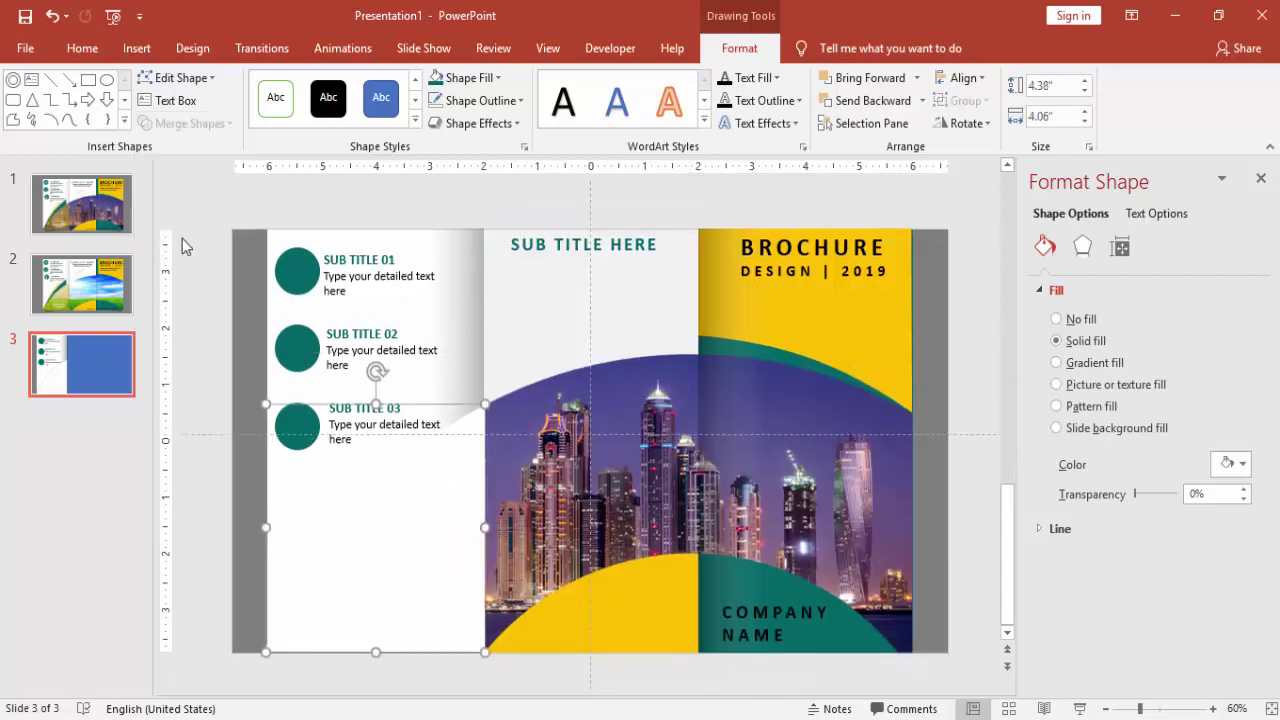
Fill the leftover arc piece teal, narrow it, and send it behind the skyline image.
click(461, 82)
click(435, 269)
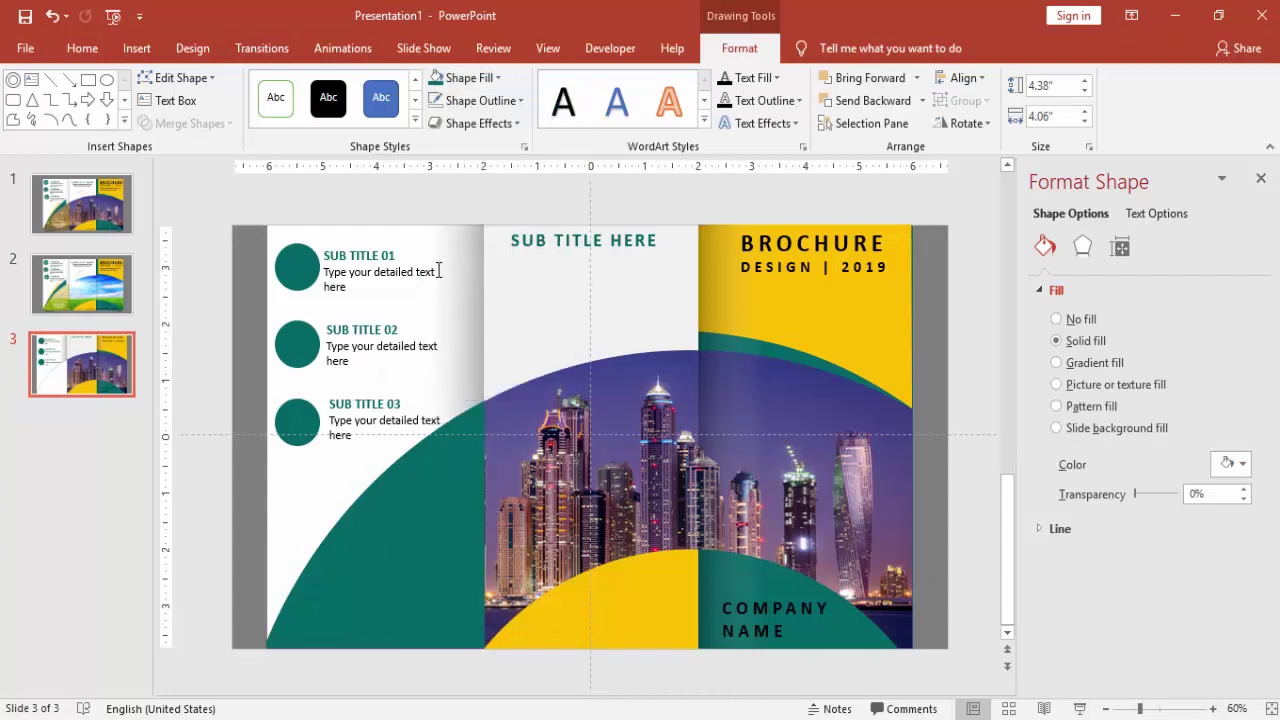
drag(480, 521, 449, 521)
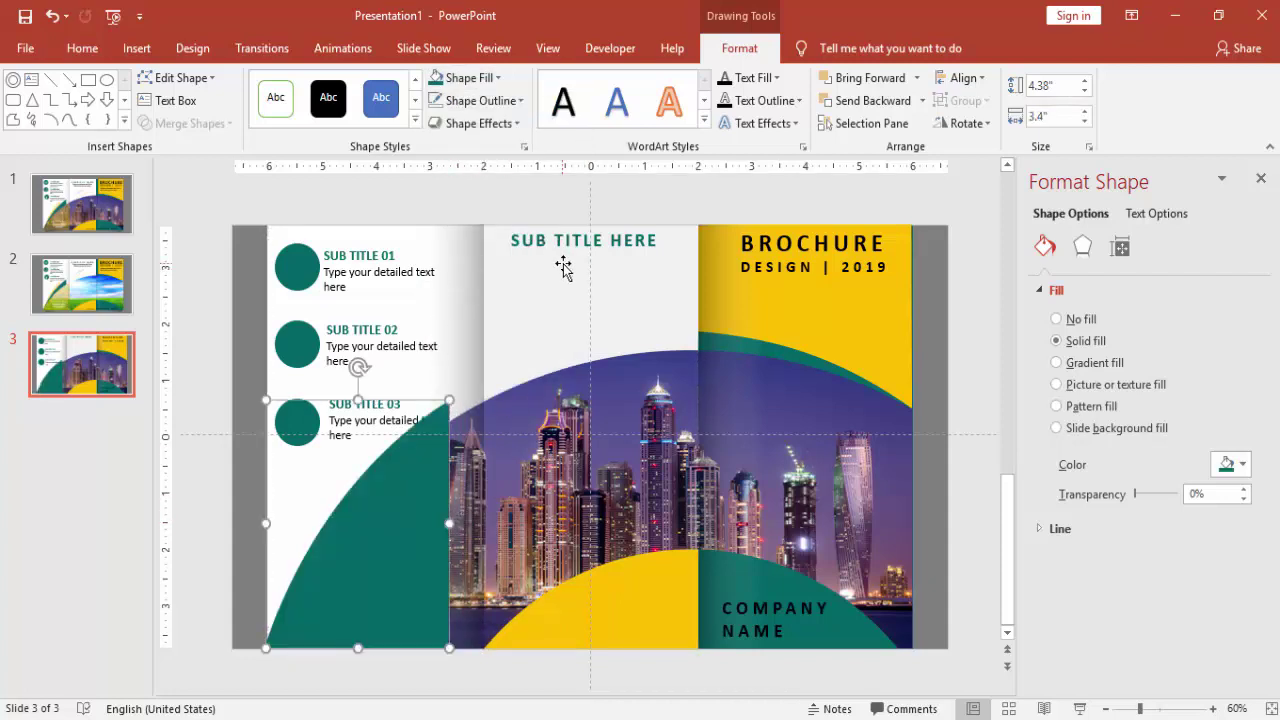
click(873, 100)
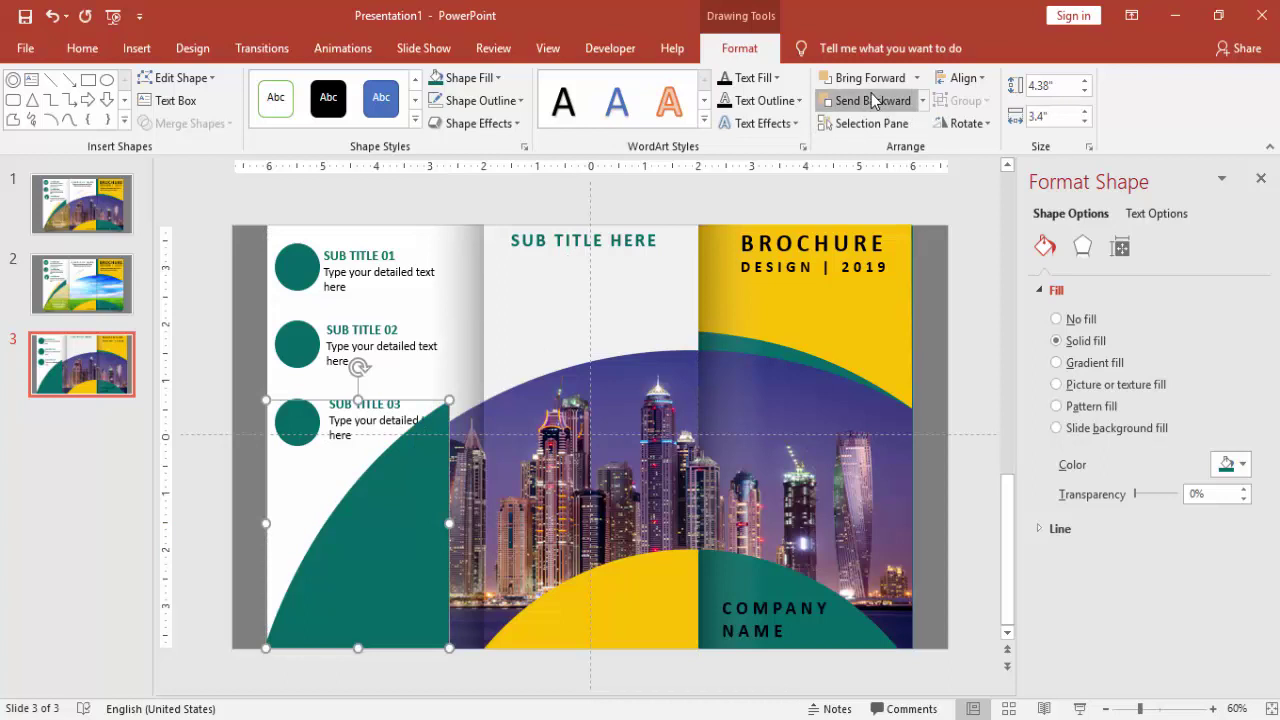
click(873, 100)
click(873, 100)
click(873, 100)
click(873, 100)
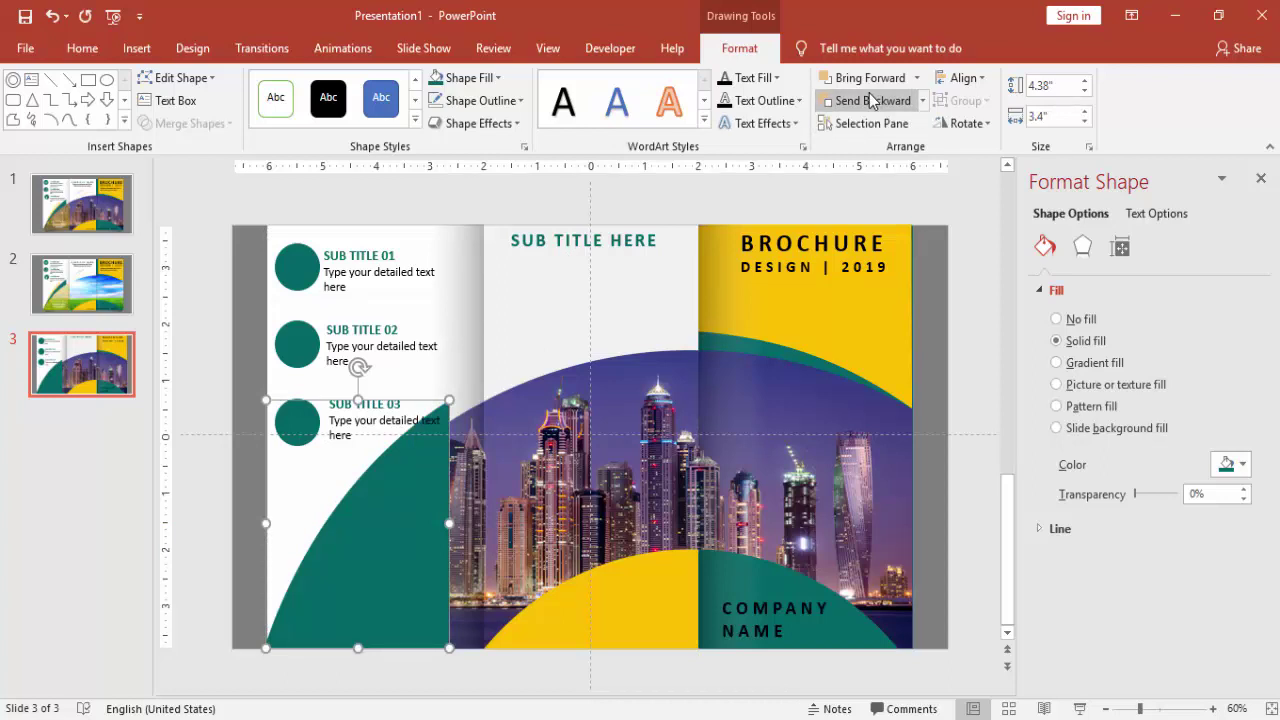
click(873, 100)
click(873, 100)
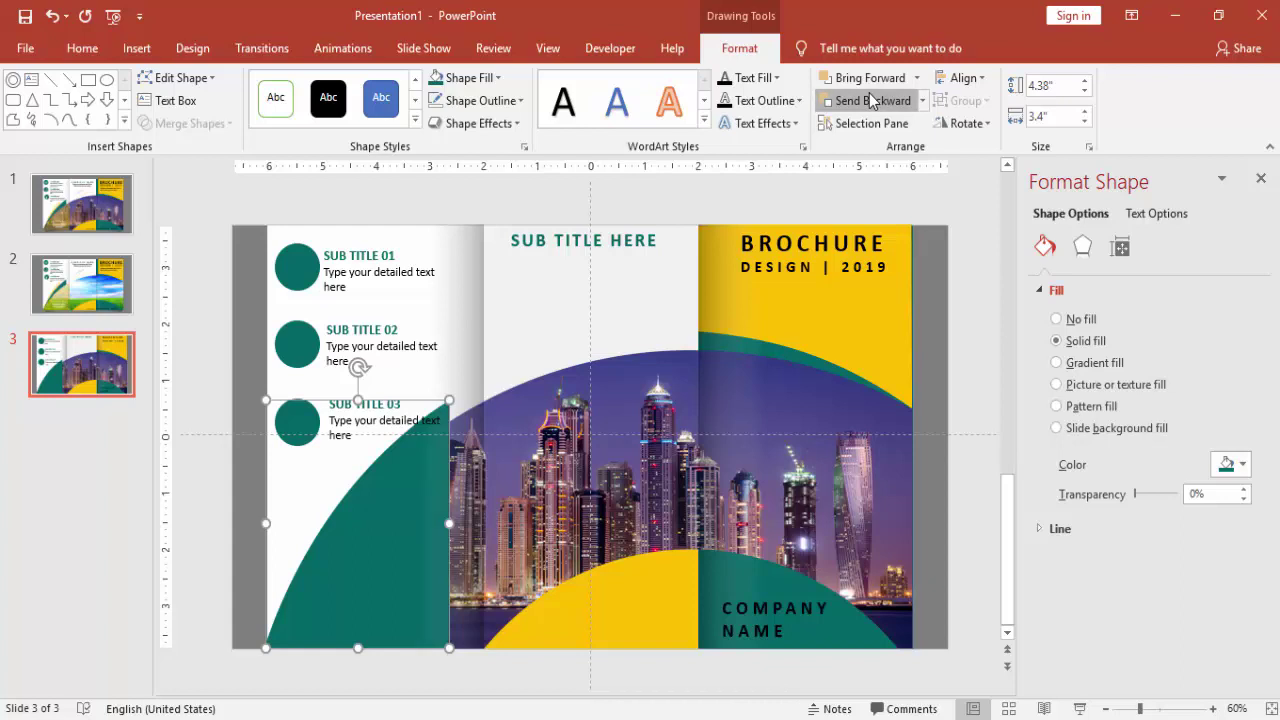
Select every object on the slide and group them together.
click(958, 311)
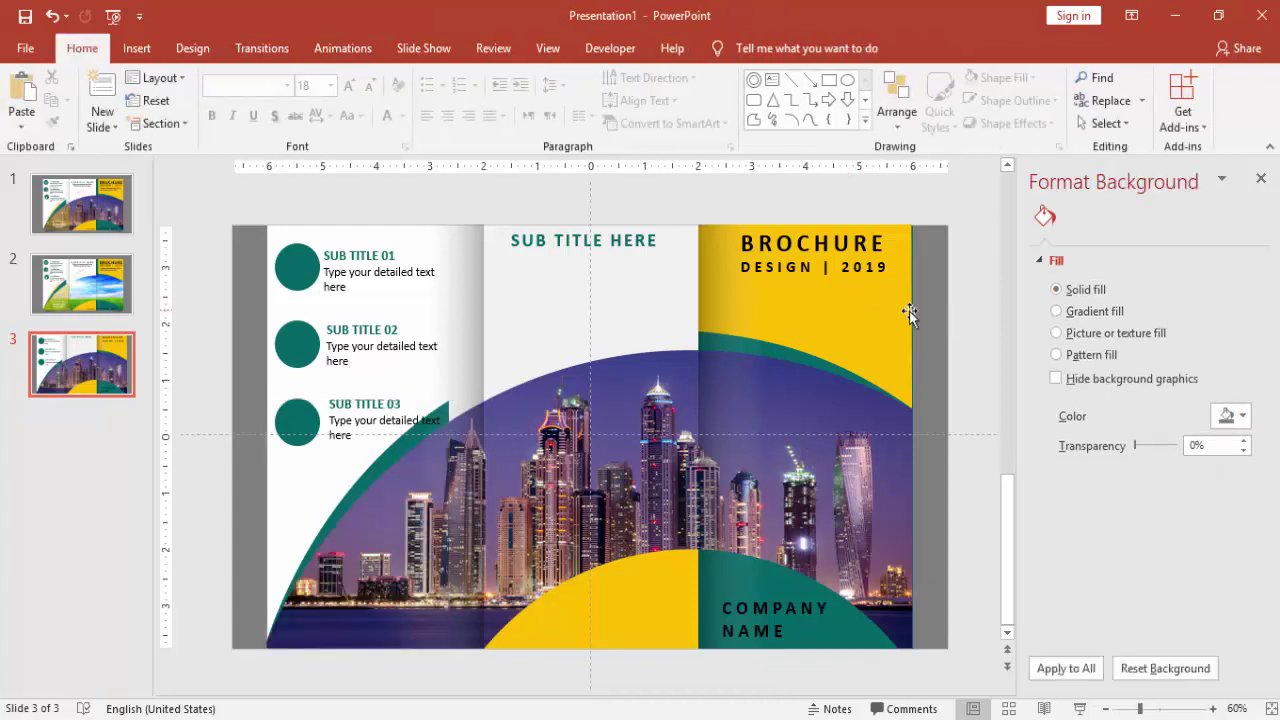
click(396, 451)
click(641, 199)
mouse_move(200, 182)
mouse_down()
mouse_move(663, 510)
mouse_move(932, 658)
mouse_move(968, 694)
mouse_up()
right_click(784, 355)
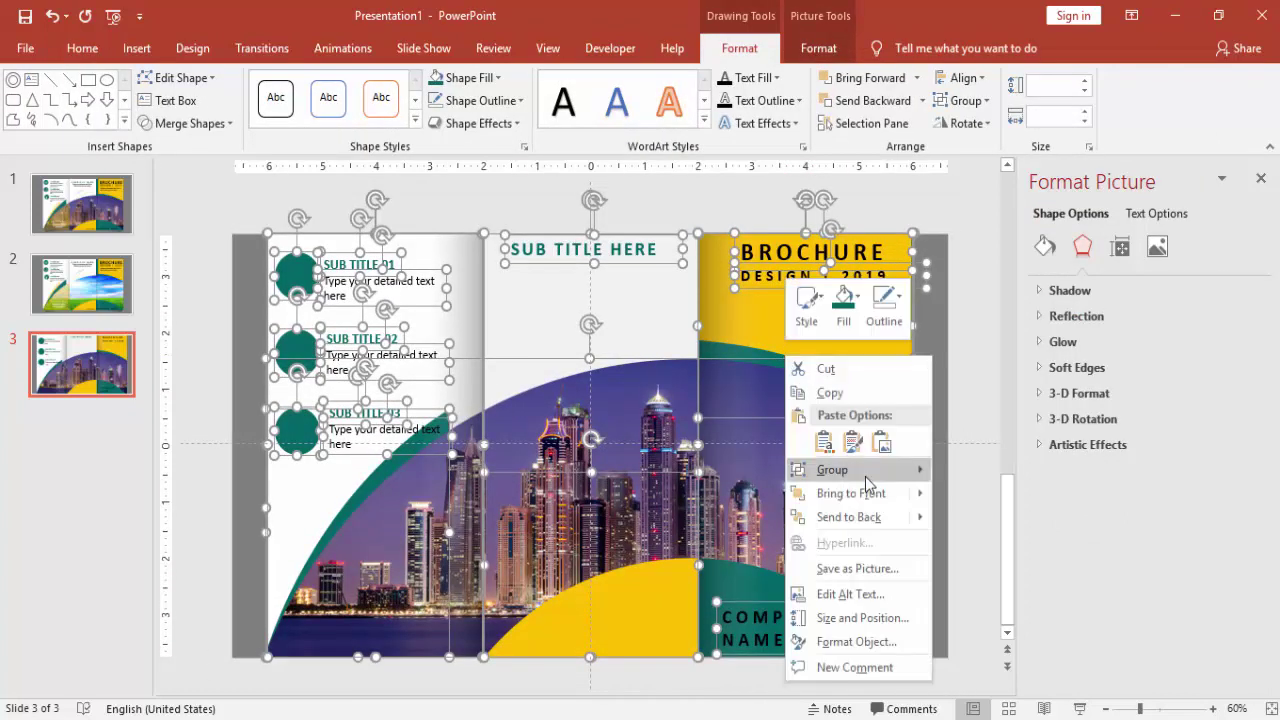
mouse_move(808, 470)
click(975, 470)
drag(806, 400, 806, 402)
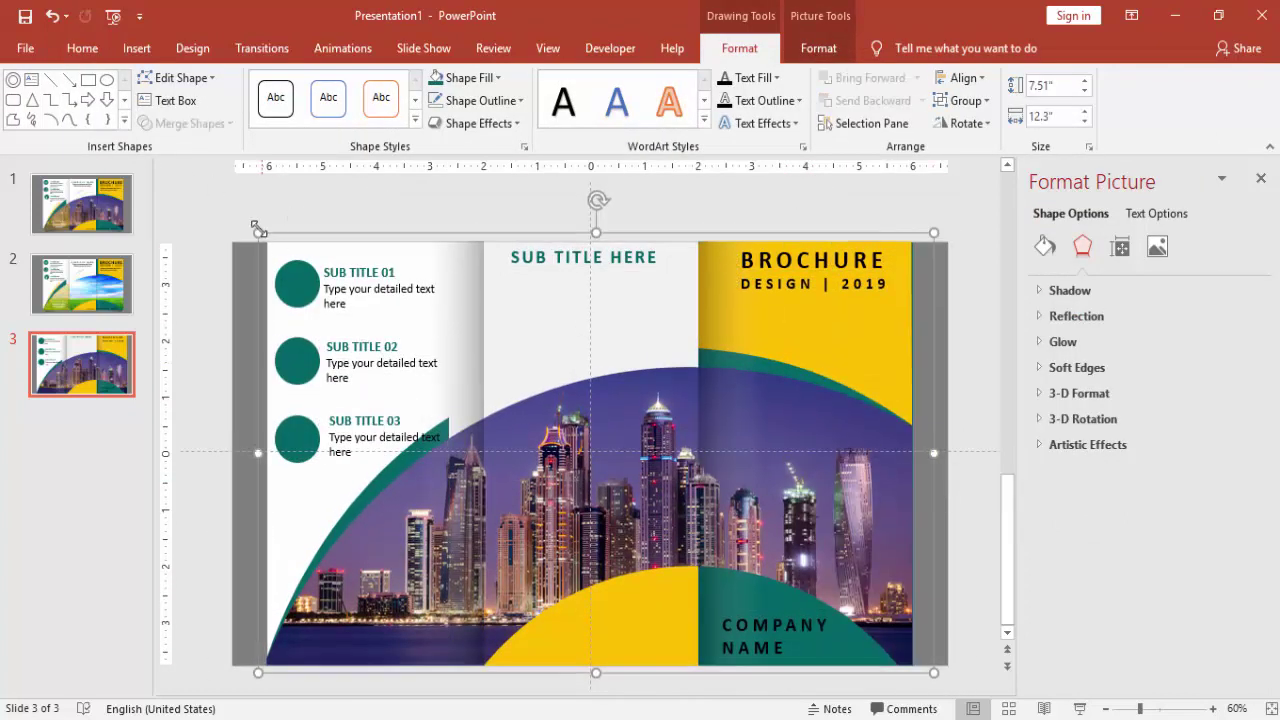
Shrink the grouped brochure from its corner and centre it on the slide.
drag(262, 232, 317, 291)
drag(671, 337, 656, 323)
click(959, 337)
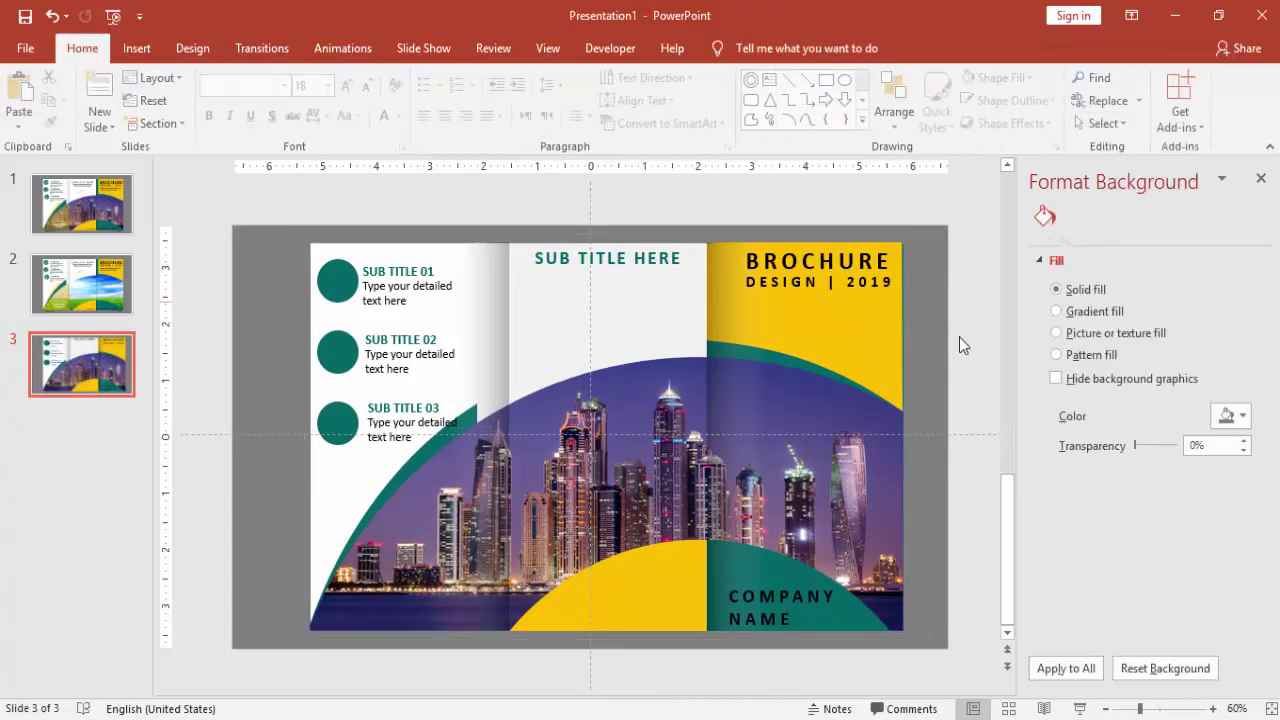